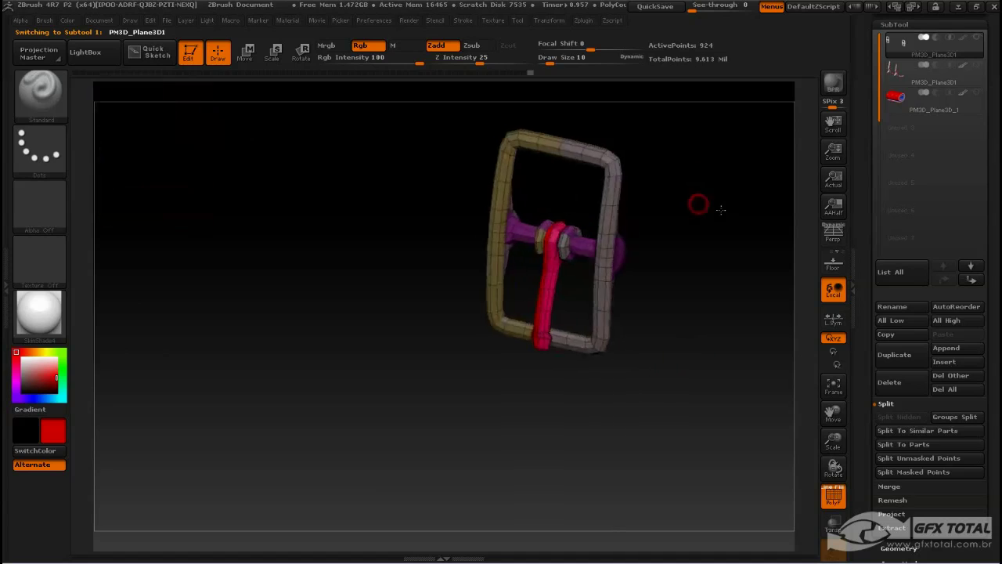
Rotate the buckle to a near-front view and expand Tool > Geometry > Polygroups
left_click_drag(657, 301, 707, 331)
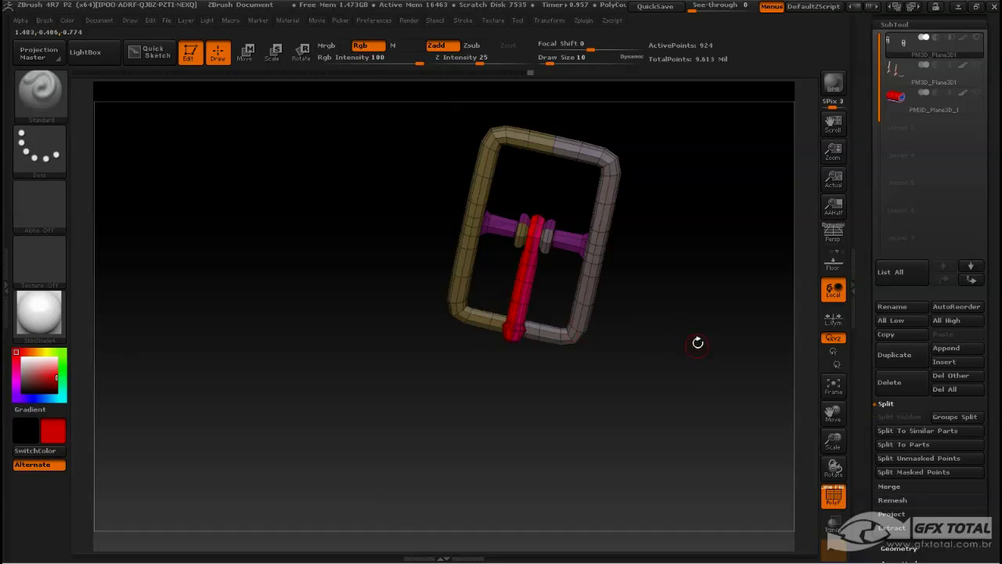
mouse_move(698, 342)
left_mouse_down()
mouse_move(706, 326)
mouse_move(699, 328)
left_mouse_up()
scroll(916, 328, "down", 2)
scroll(919, 312, "down", 4)
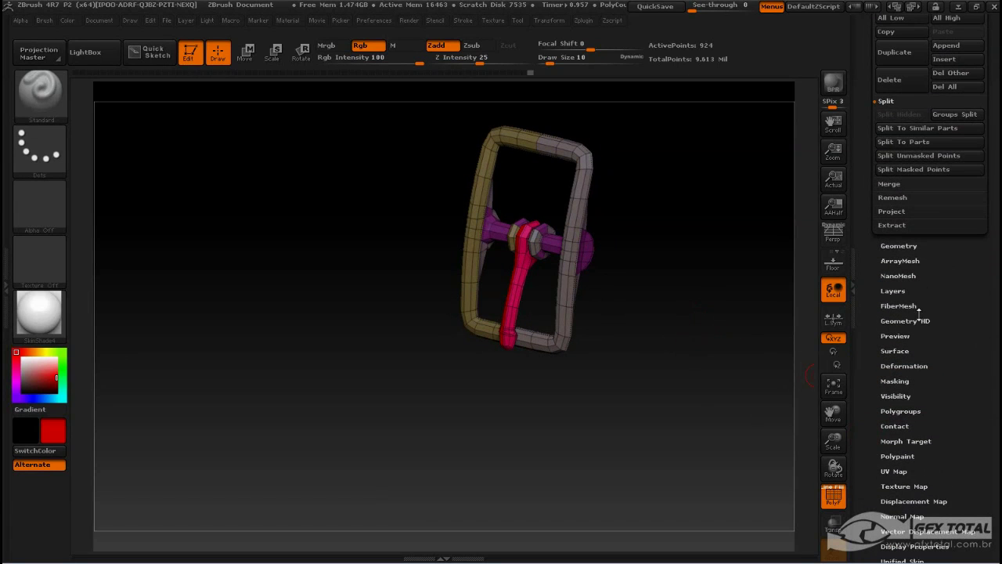
left_click(900, 246)
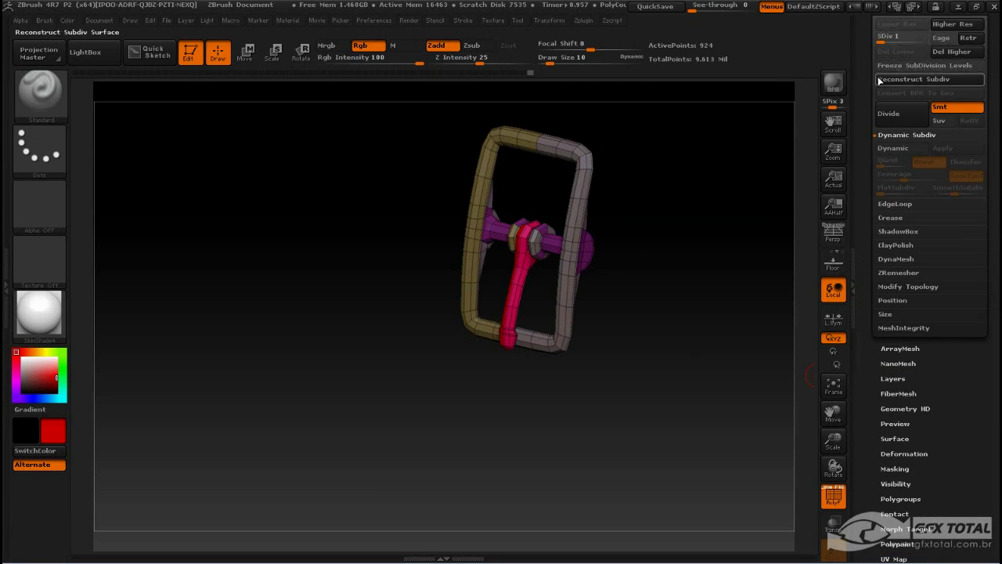
scroll(862, 118, "up", 2)
left_click_drag(862, 117, 871, 196)
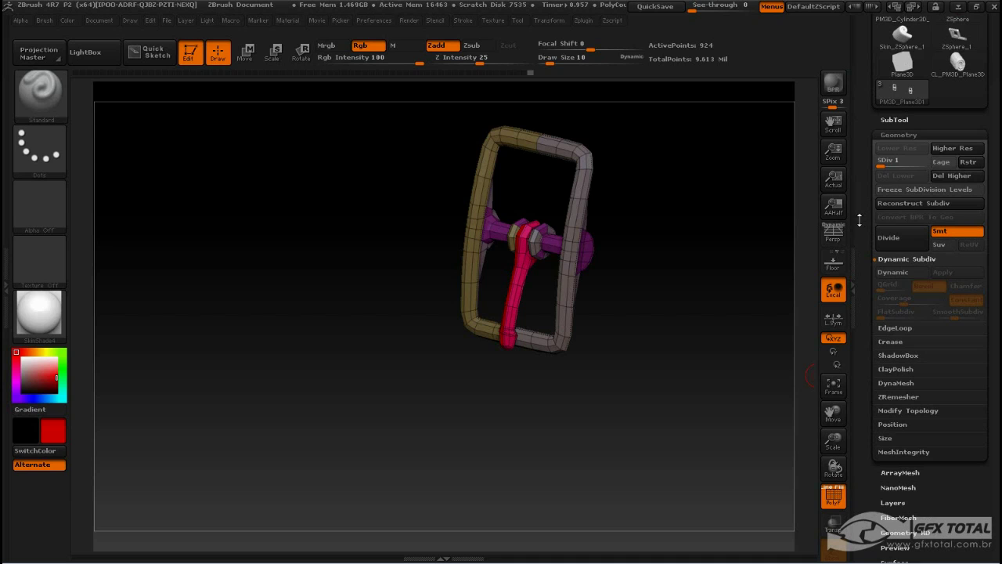
left_click_drag(936, 490, 924, 325)
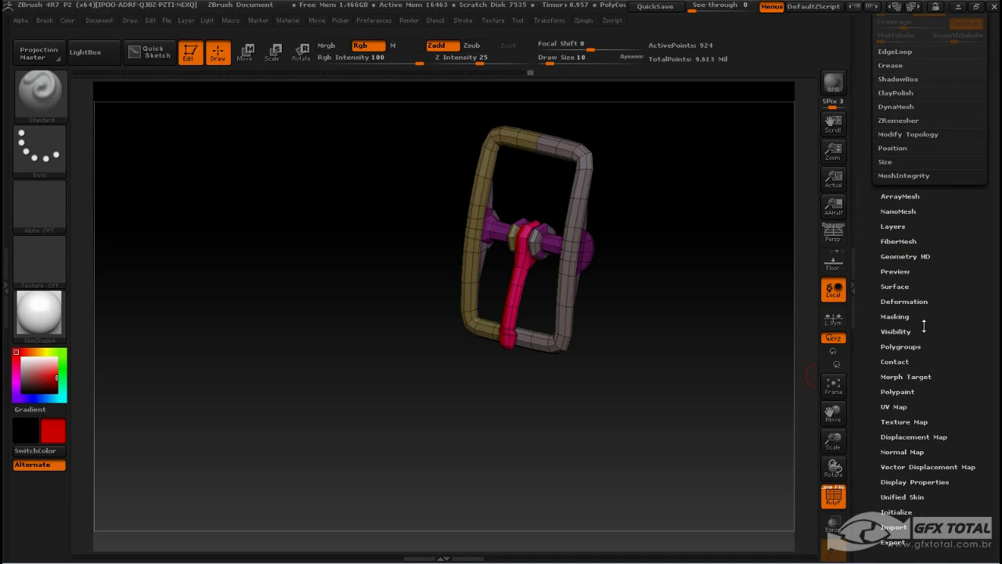
left_click(900, 346)
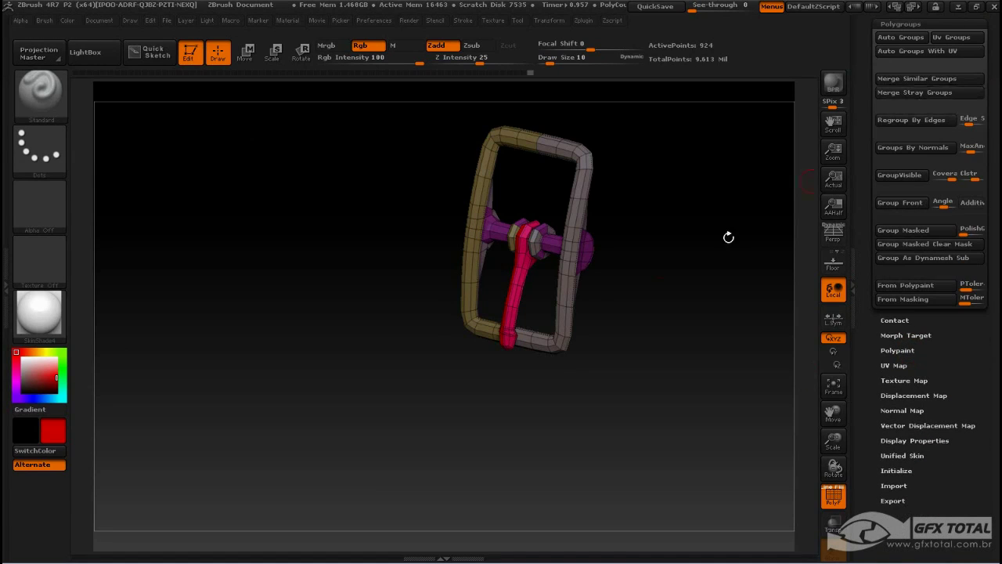
Split the buckle mesh into polygroups with Auto Groups
left_click(21, 358)
left_click(899, 37)
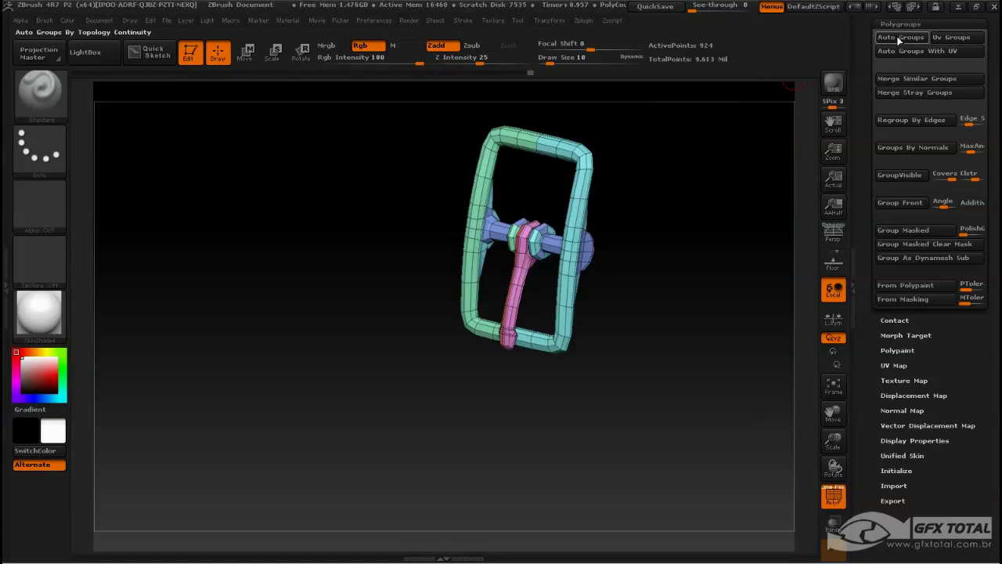
left_click(898, 36)
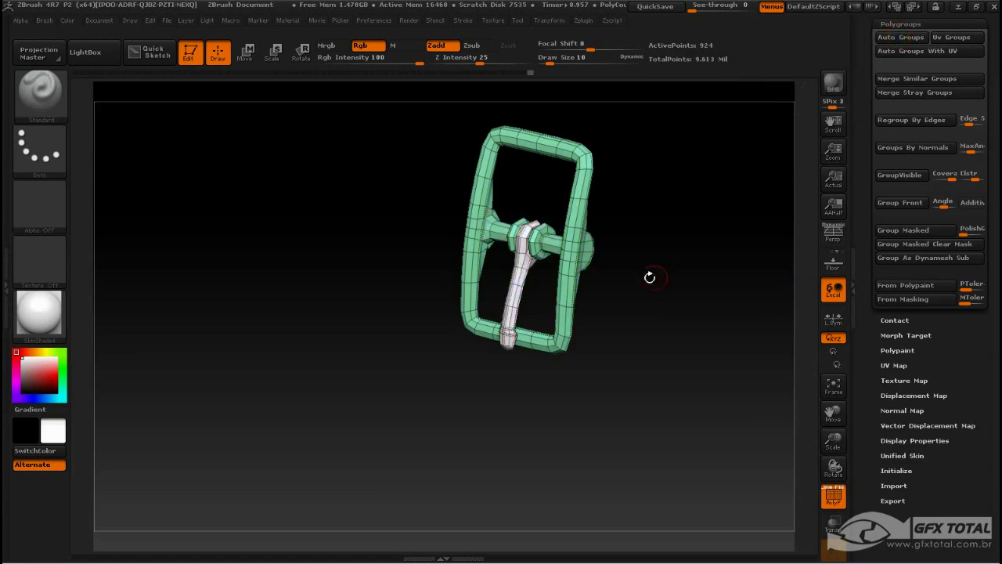
Regroup the parts so both buckle frames share one polygroup and the straps another
mouse_move(648, 277)
left_mouse_down()
mouse_move(649, 190)
mouse_move(694, 335)
mouse_move(655, 332)
left_mouse_up()
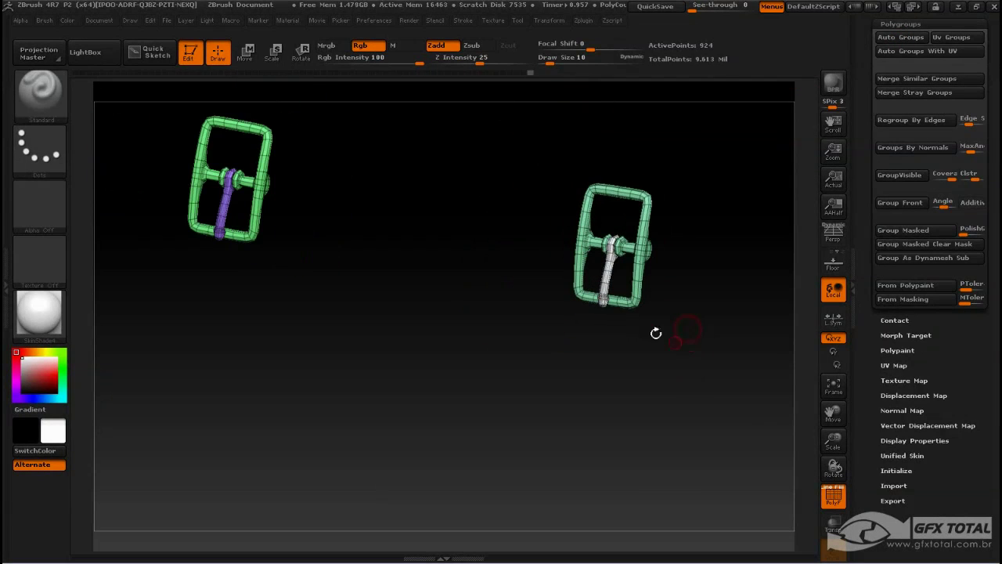
left_click(607, 270, "ctrl+shift")
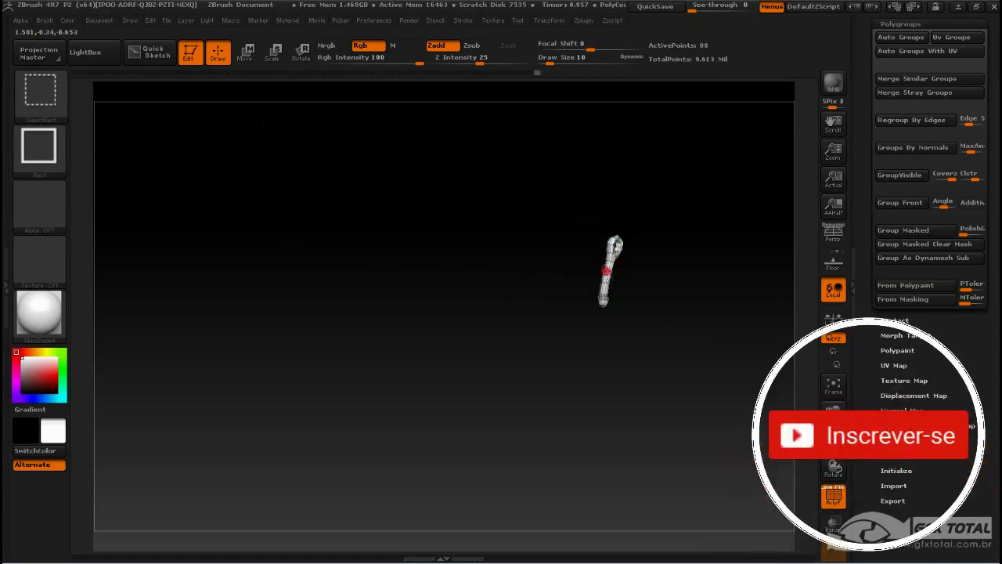
left_click(278, 218, "ctrl+shift")
left_click_drag(324, 239, 391, 255)
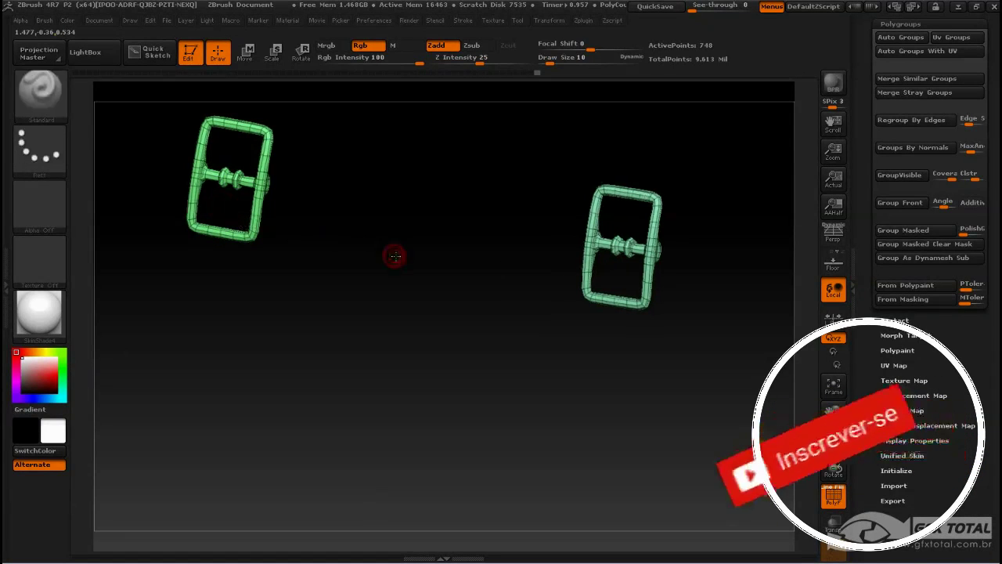
left_click(395, 256, "ctrl")
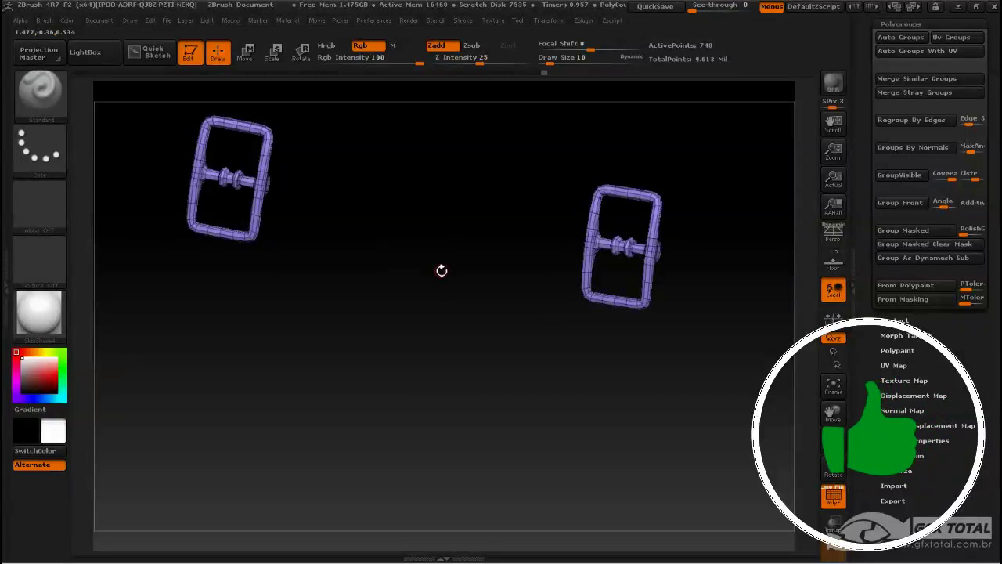
left_click_drag(435, 217, 349, 336, "ctrl+shift")
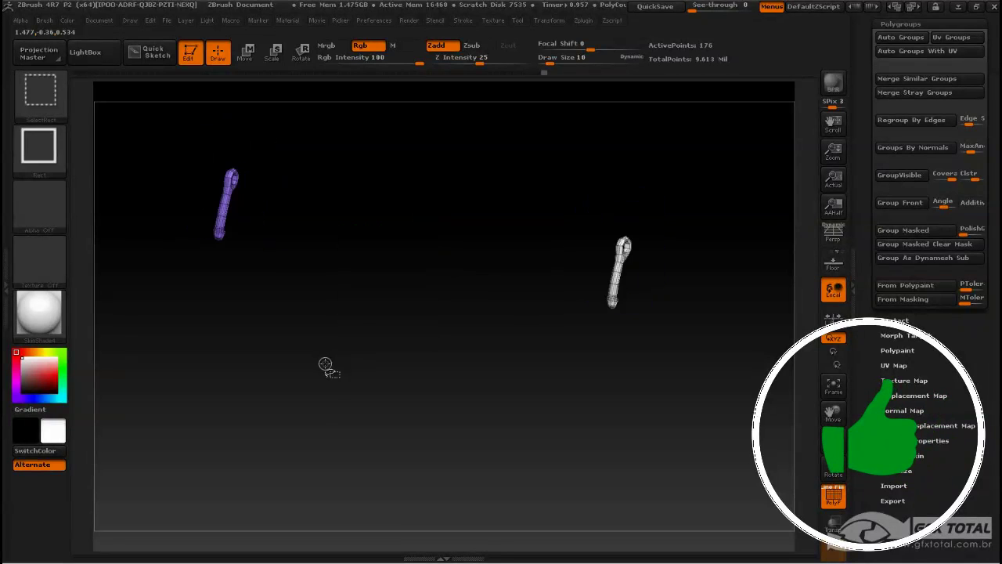
key("ctrl+w")
left_click(411, 321, "ctrl+shift")
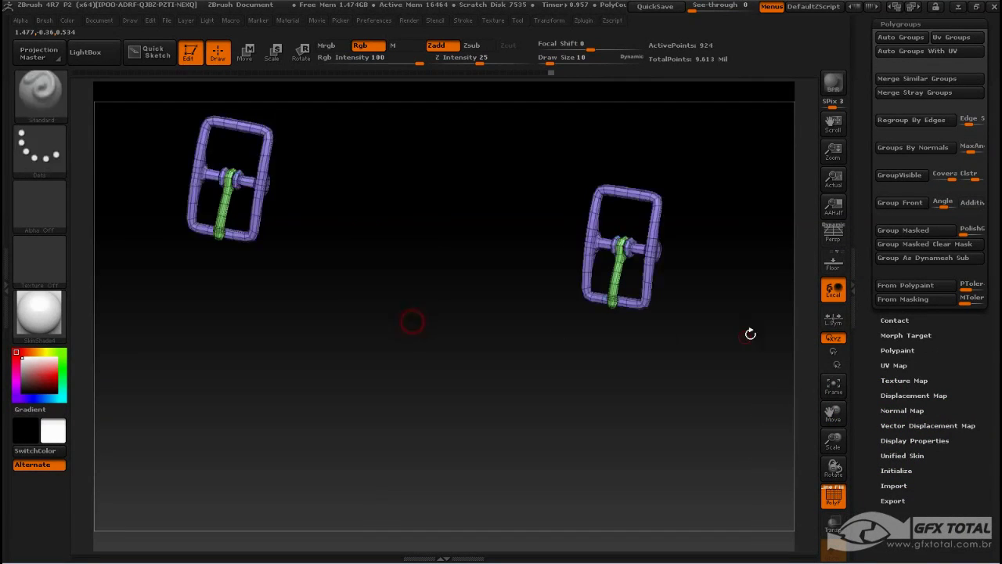
Isolate the two straps and DynaMesh them into dense, even geometry
mouse_move(749, 331)
left_mouse_down()
mouse_move(727, 333)
mouse_move(697, 274)
mouse_move(703, 254)
left_mouse_up()
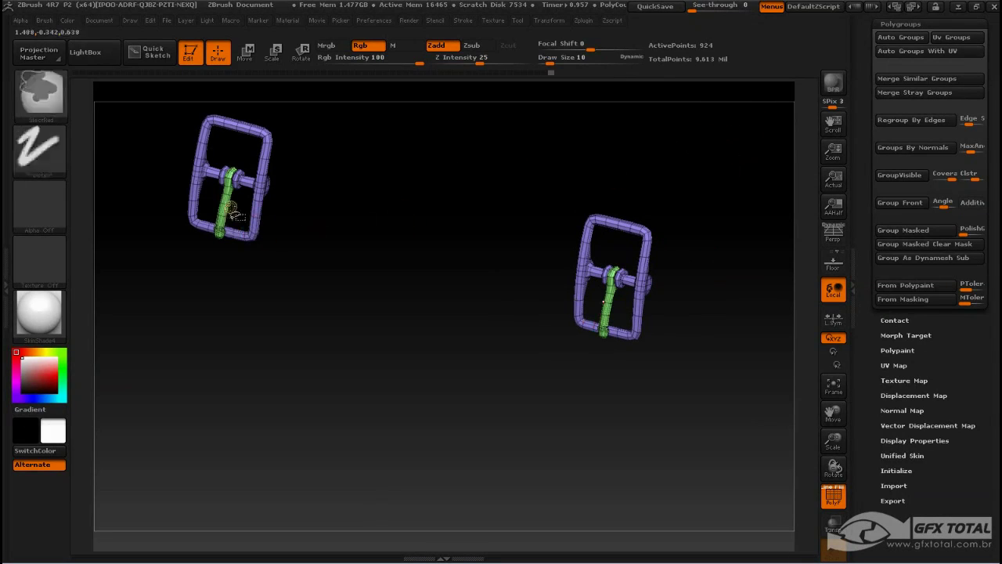
left_click(227, 227, "ctrl+shift")
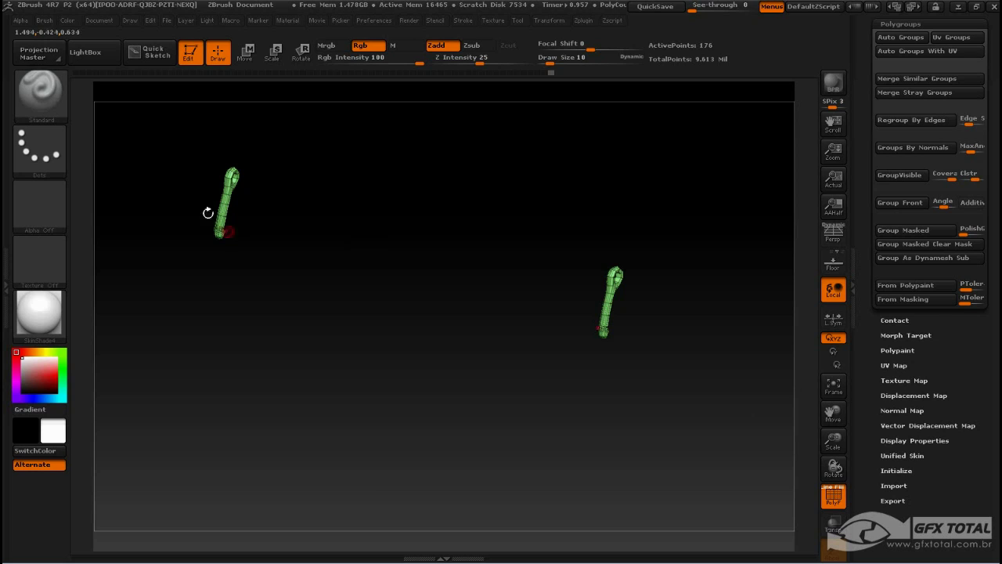
left_click_drag(362, 235, 413, 246, "ctrl")
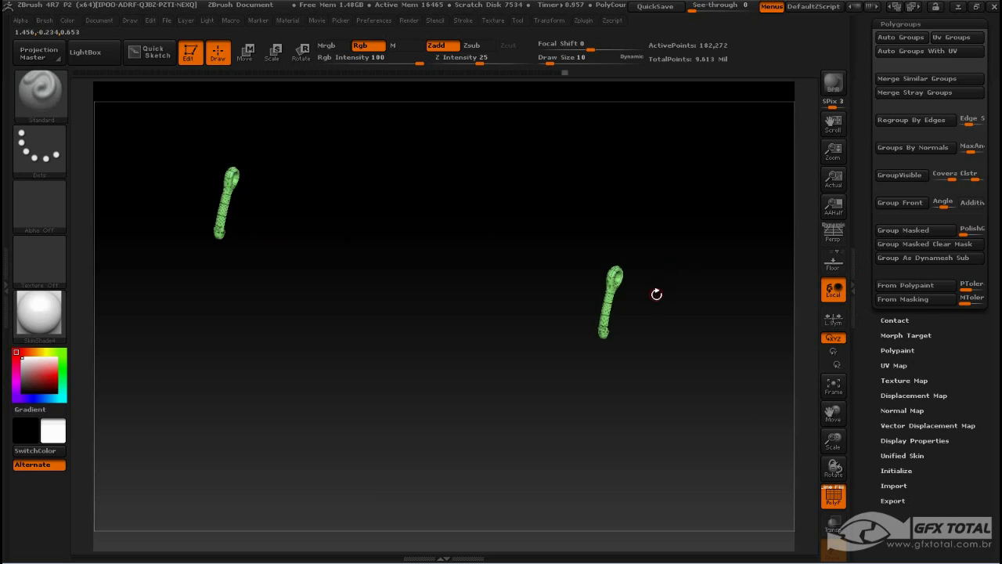
Turn off PolyF and fill both straps with solid red using FillObject
left_click(833, 495)
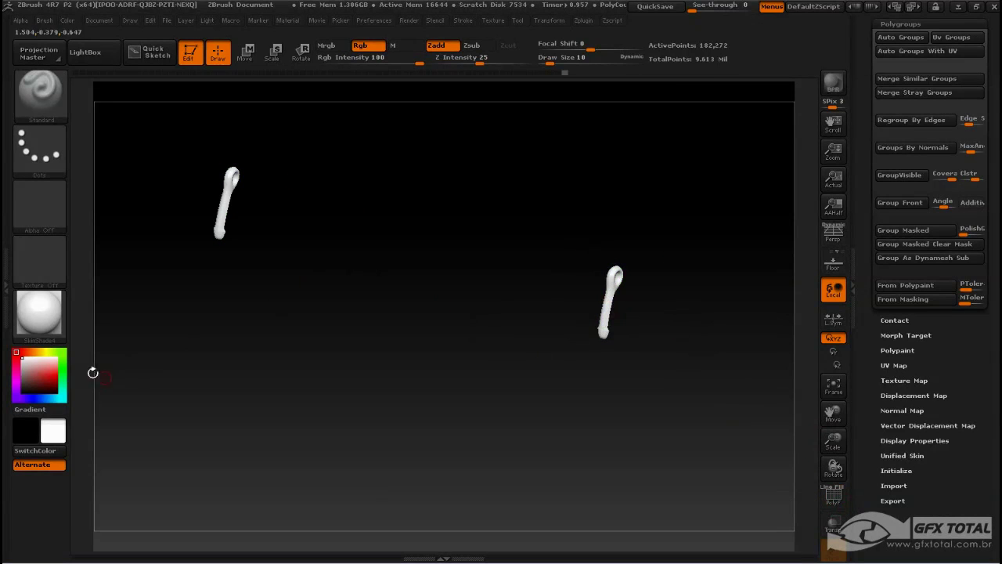
left_click(56, 379)
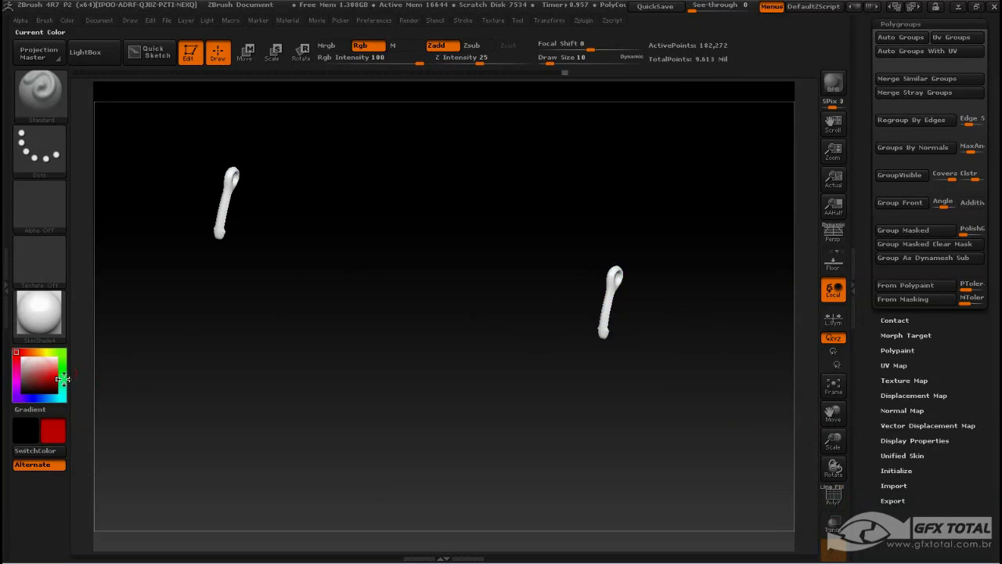
left_click(68, 23)
left_click(112, 273)
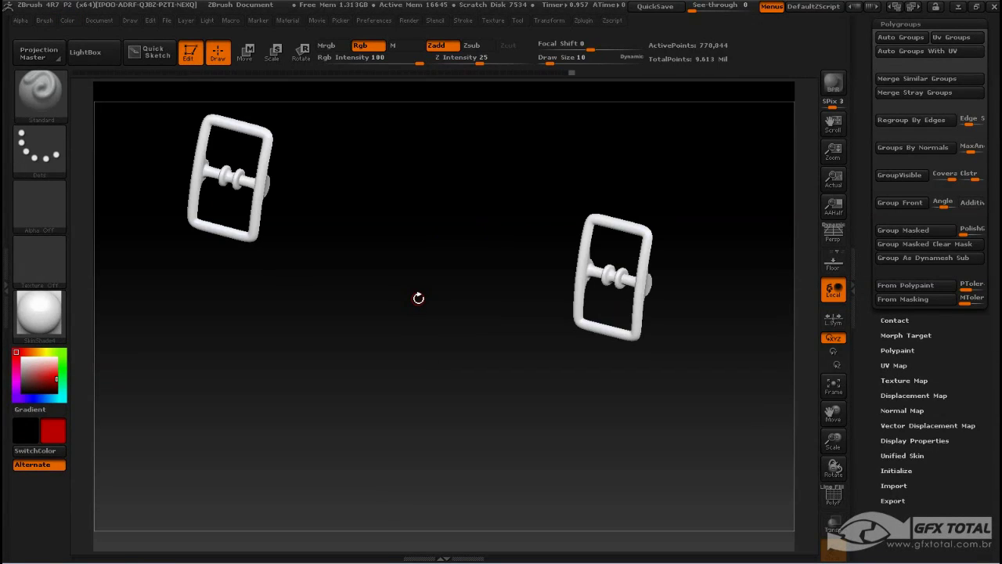
Fill both buckle frames with solid blue using FillObject
left_click(31, 397)
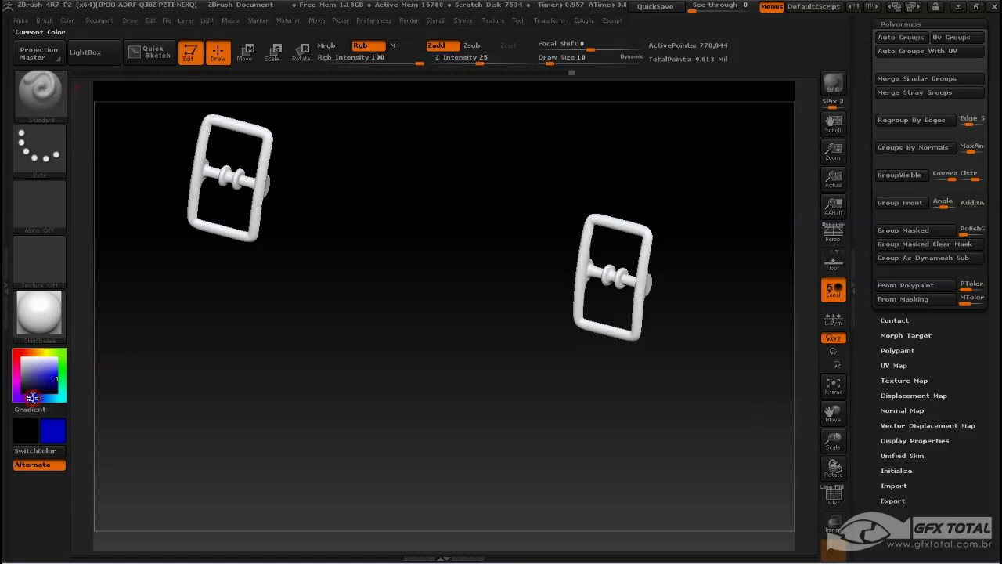
left_click(67, 20)
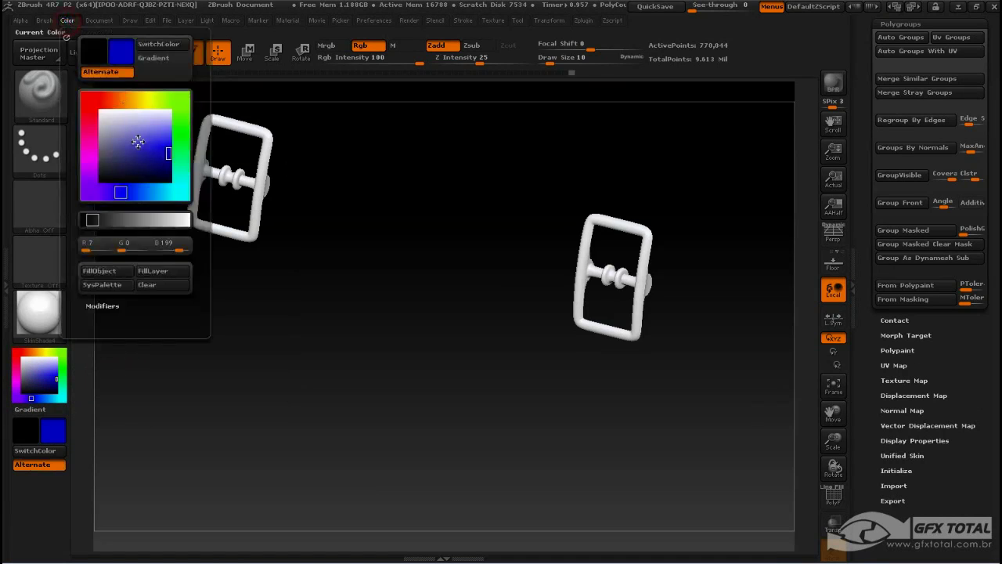
left_click(99, 271)
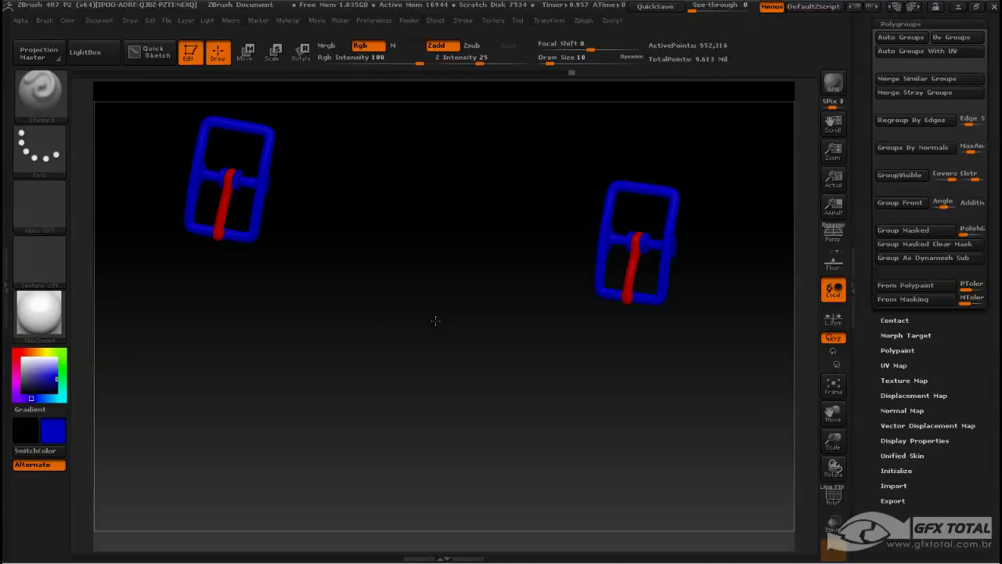
mouse_move(435, 320)
left_mouse_down()
mouse_move(420, 269)
mouse_move(454, 226)
mouse_move(469, 235)
left_mouse_up()
left_click_drag(974, 361, 951, 206)
Create a New From Polypaint texture map and clone it into the texture library
left_click(909, 173)
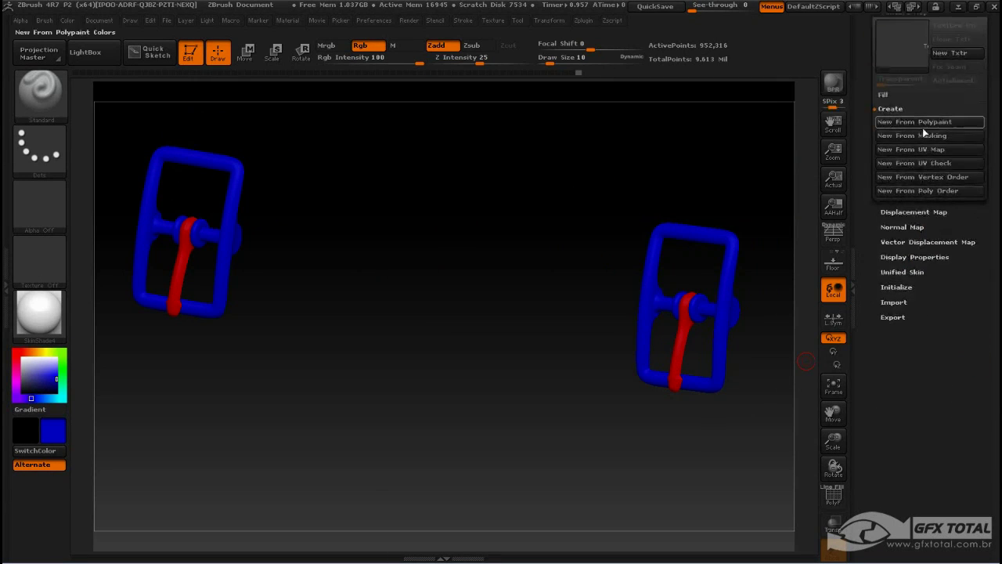
left_click(906, 121)
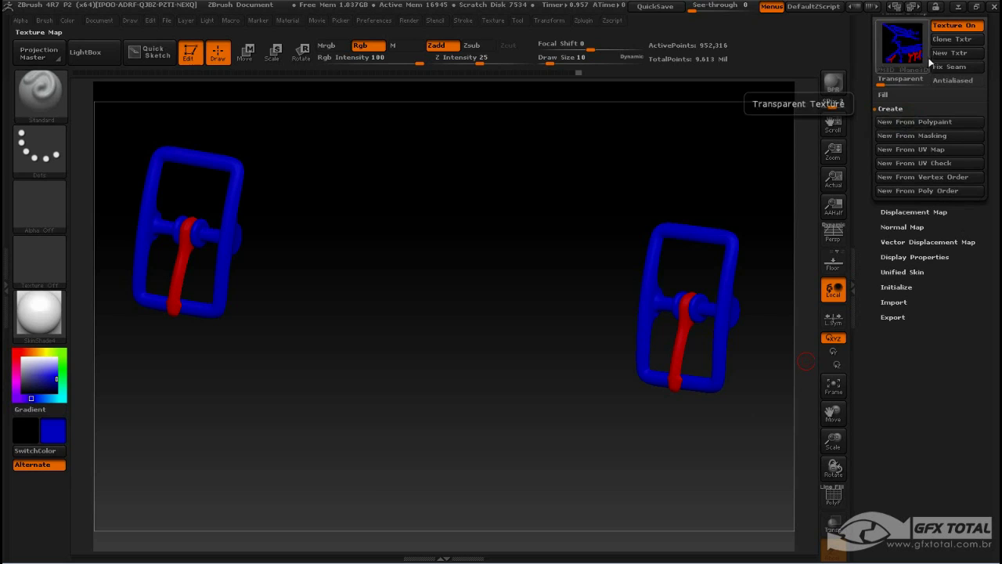
left_click(951, 40)
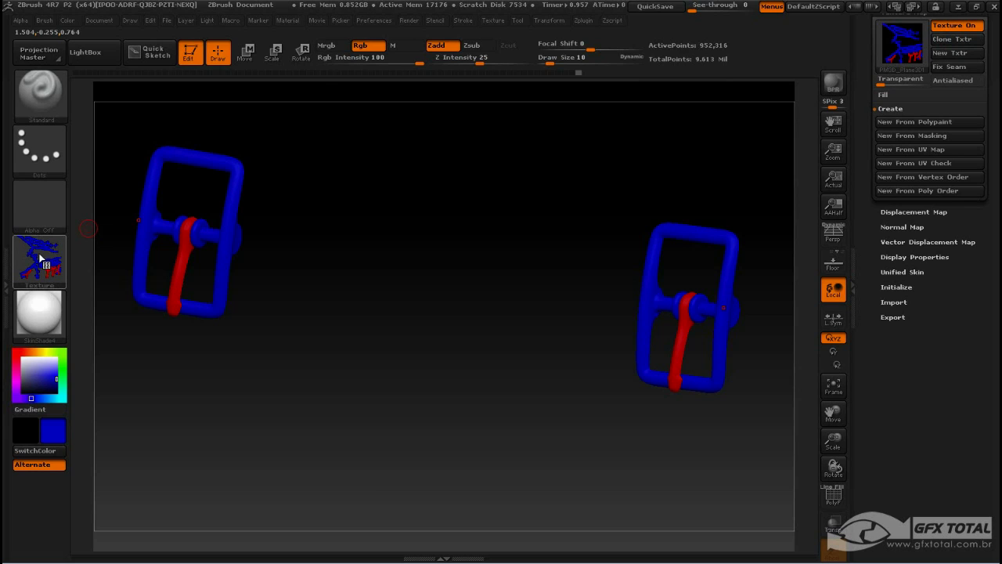
Export the cloned texture as a TIFF named ID_Presilia, replacing the NM prefix
left_click(494, 21)
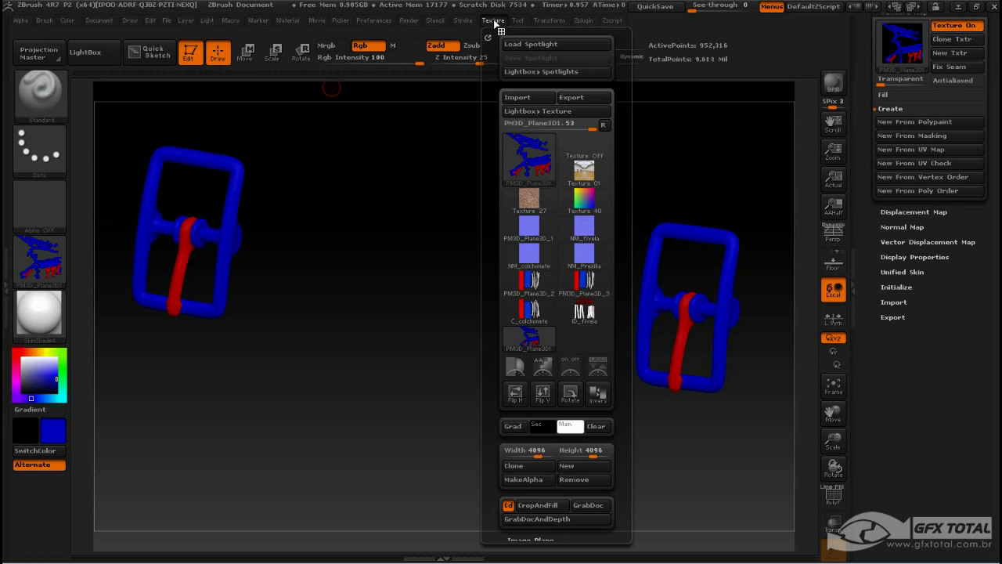
left_click(544, 391)
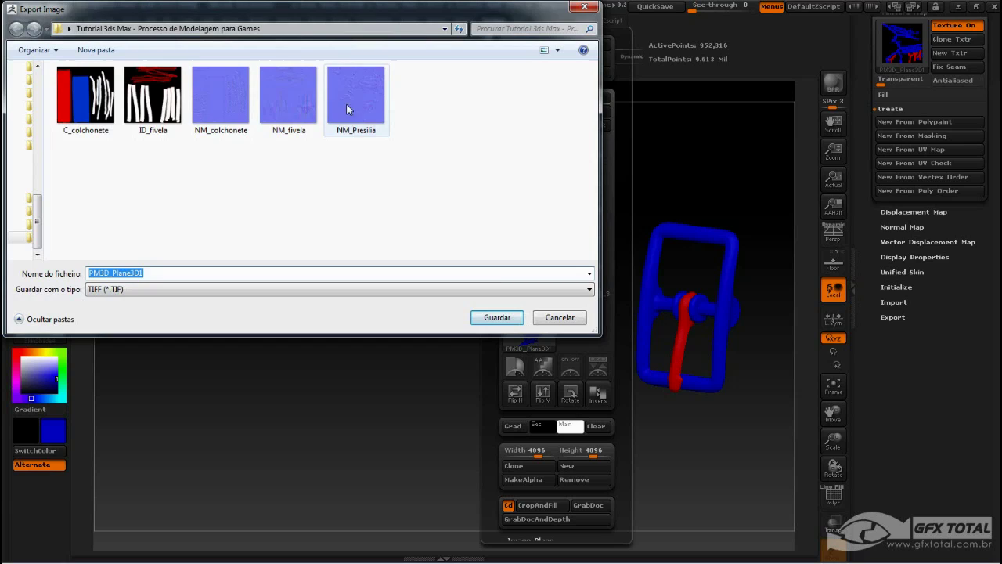
left_click(349, 109)
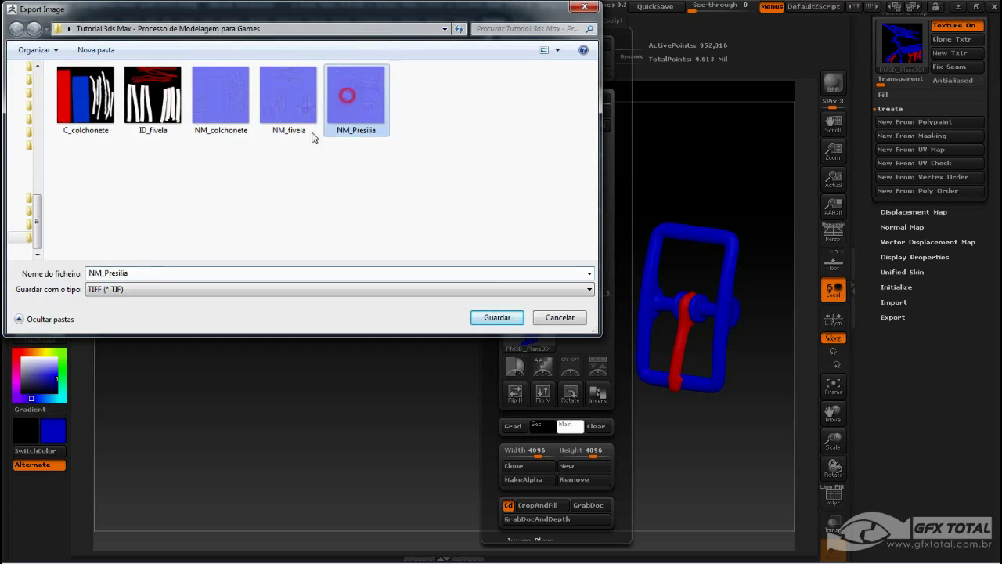
left_click_drag(89, 273, 102, 272)
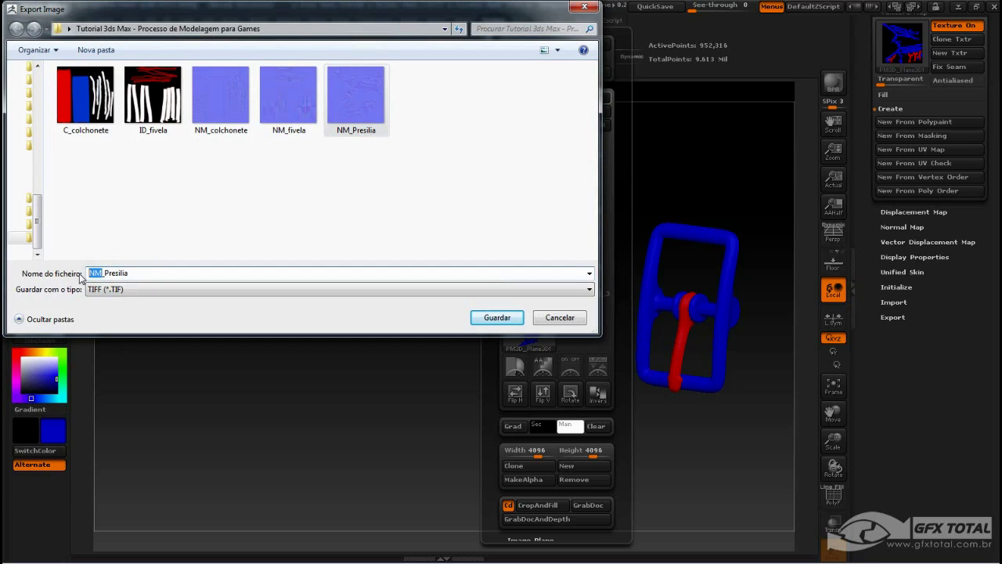
type("I")
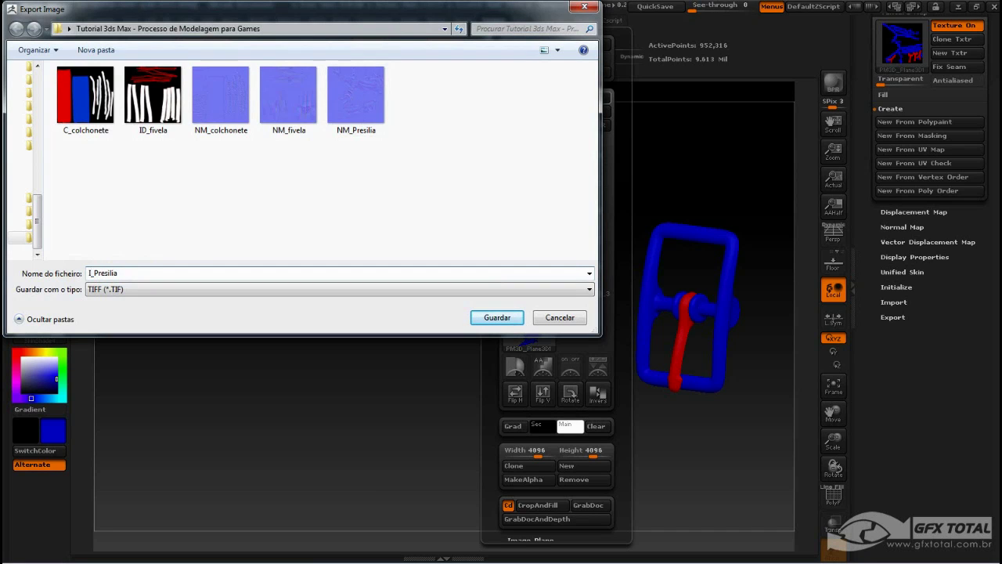
type("D")
left_click(496, 317)
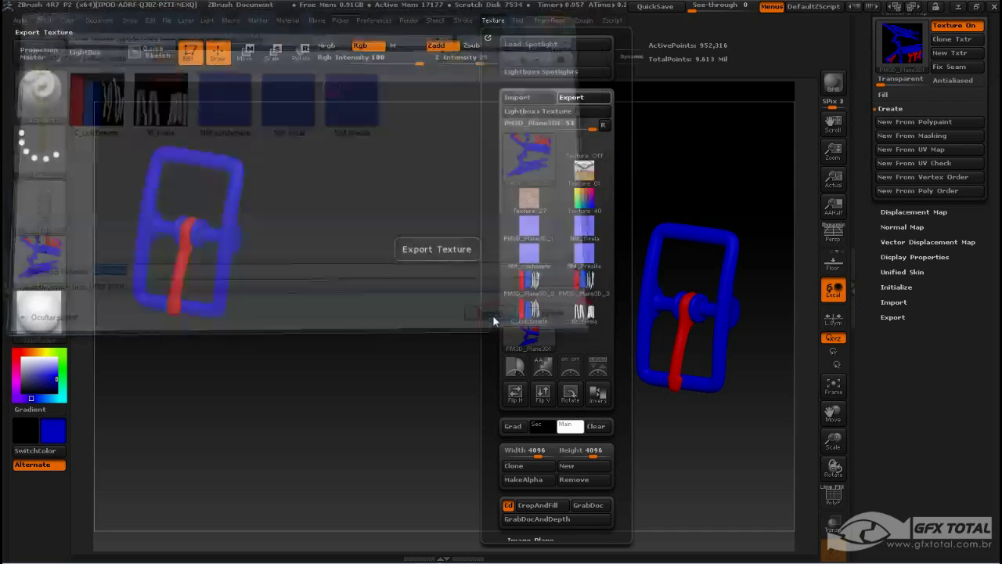
left_click_drag(716, 151, 726, 179)
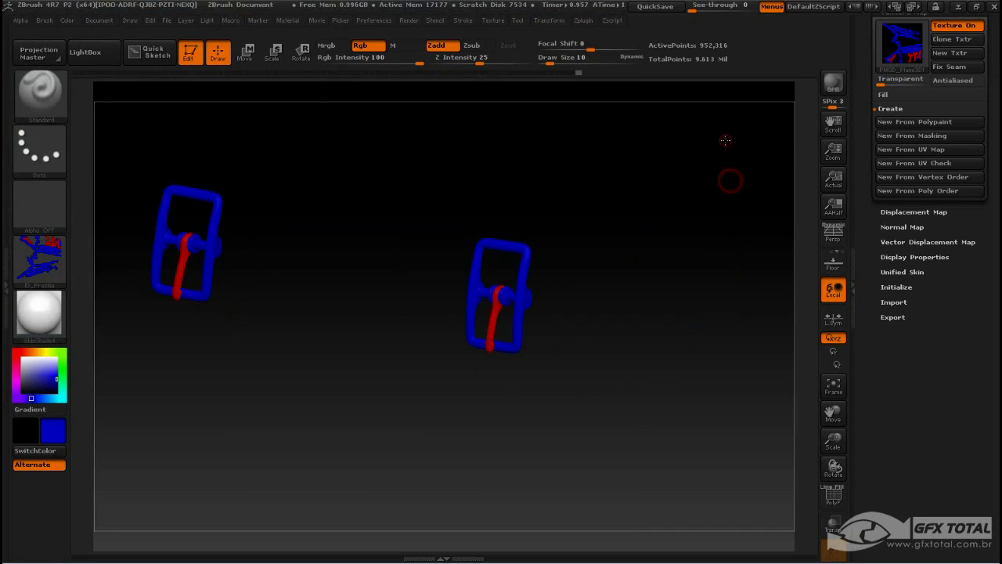
Set both the model's texture map and the active texture to Texture Off
left_click(901, 43)
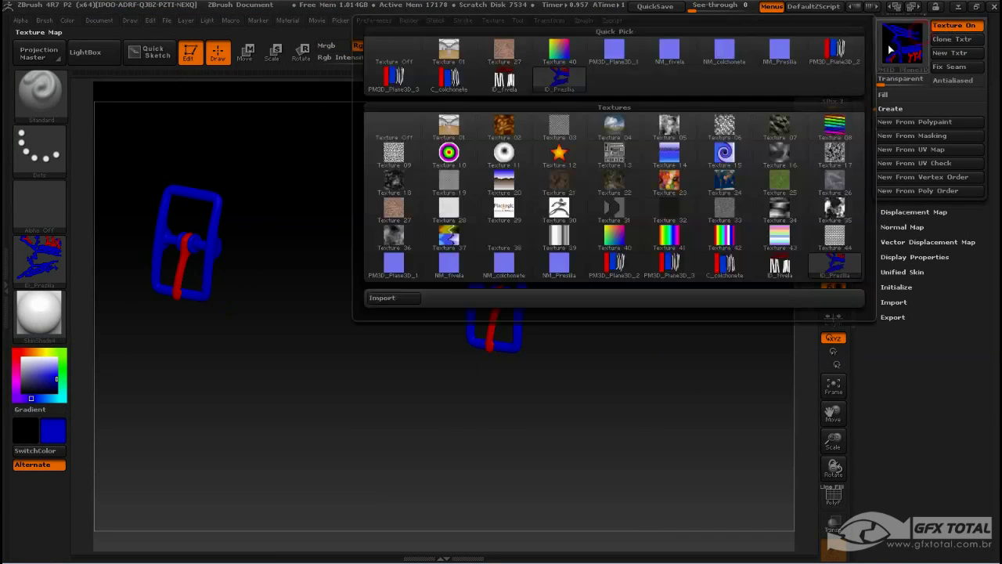
left_click(386, 56)
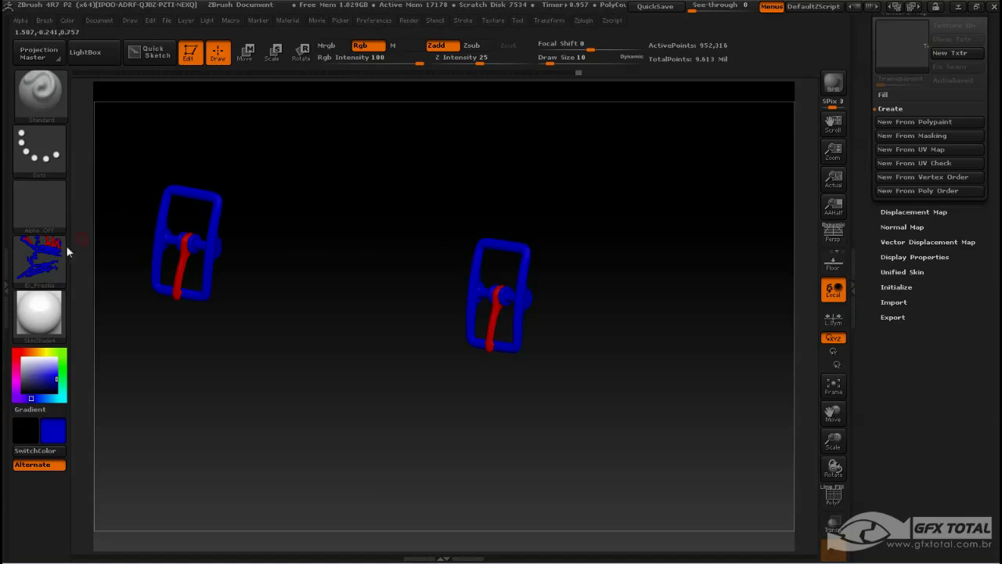
left_click(47, 263)
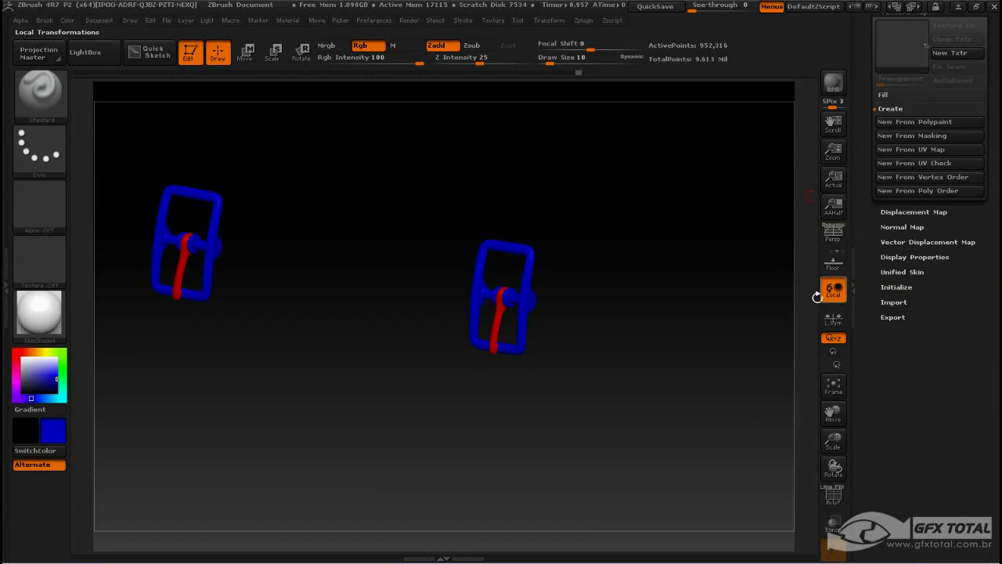
Pick white as the main paint colour
left_click_drag(31, 361, 17, 357)
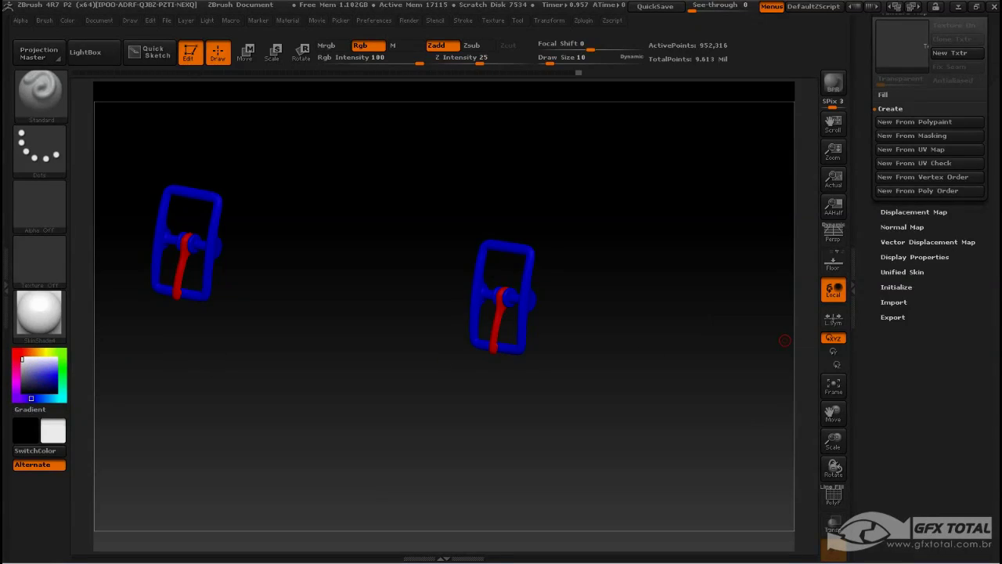
scroll(969, 300, "up", 3)
scroll(955, 196, "up", 2)
scroll(933, 202, "up", 3)
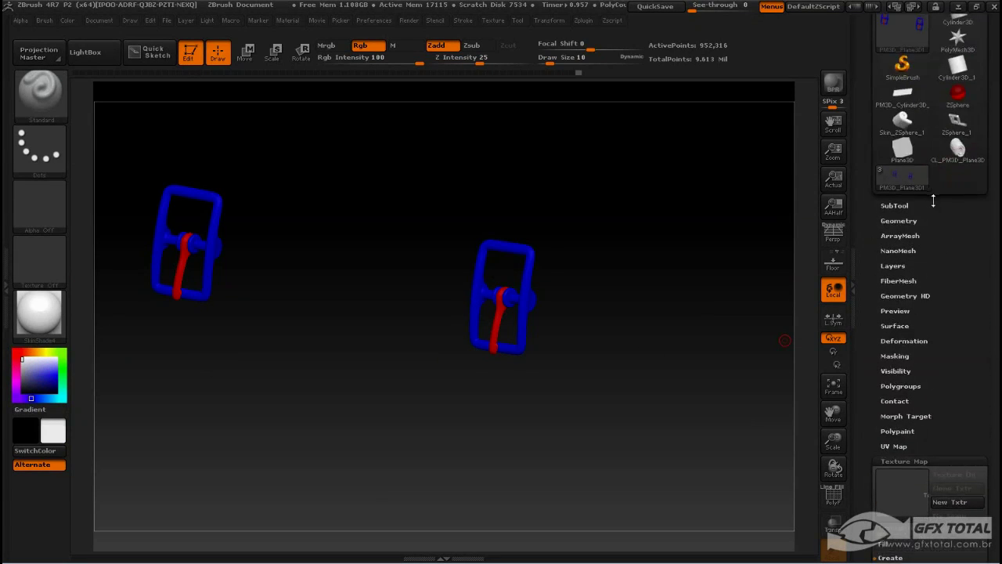
Select the PM3D_Plane3D_1 mattress subtool, frame it, and fill it with white
left_click(892, 205)
mouse_move(897, 99)
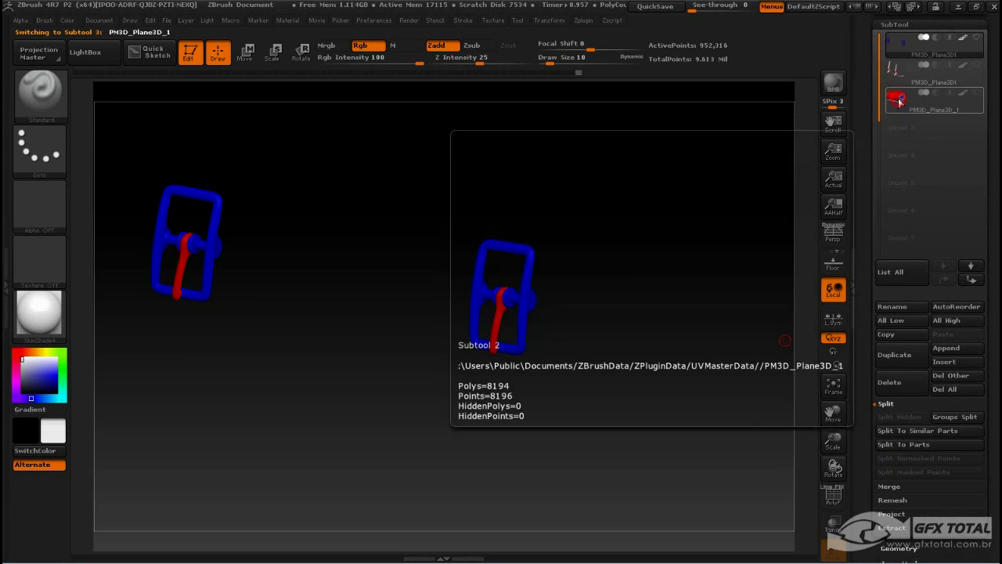
left_click(931, 102)
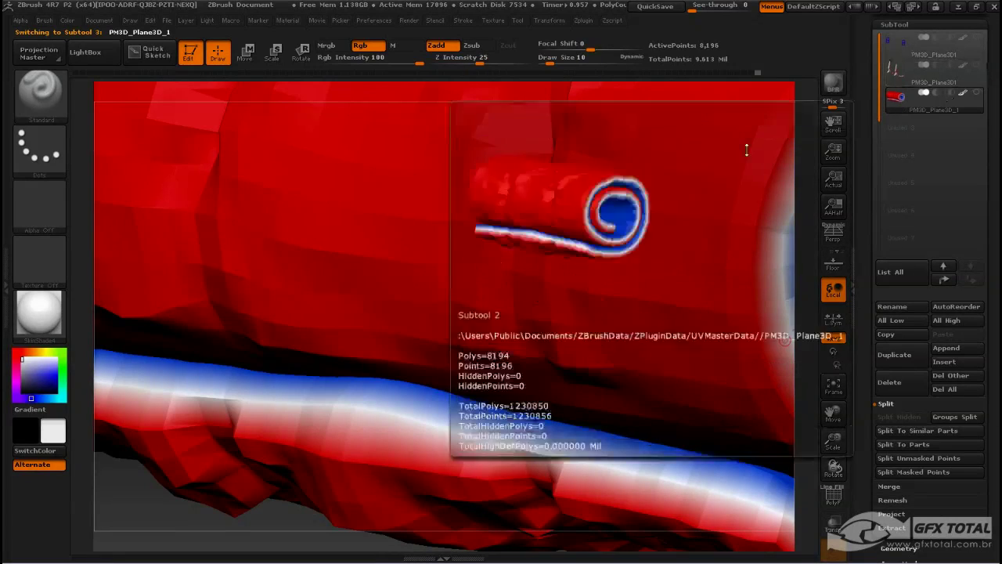
mouse_move(134, 517)
left_mouse_down("alt")
mouse_move(183, 443)
mouse_move(537, 454)
mouse_move(523, 468)
mouse_move(174, 312)
left_mouse_up("alt")
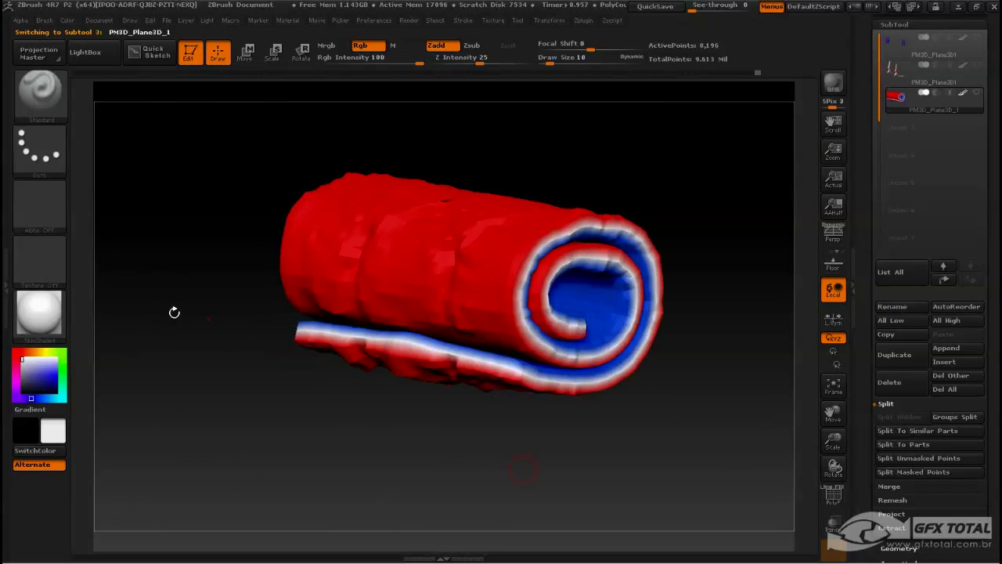
left_click(68, 21)
left_click(101, 268)
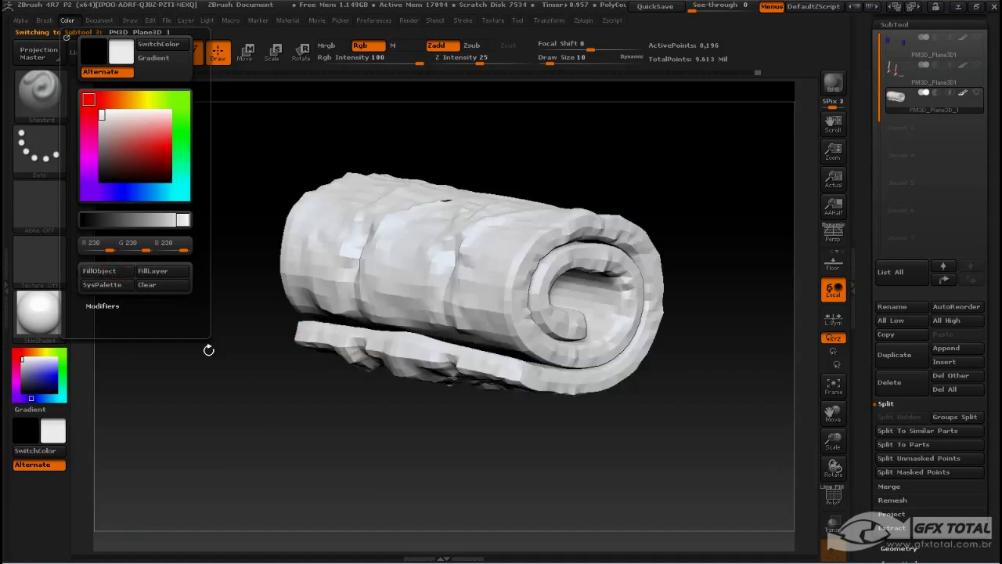
Subdivide the mattress with Ctrl+D to about 8.39 million points and refill it white
key("ctrl+d")
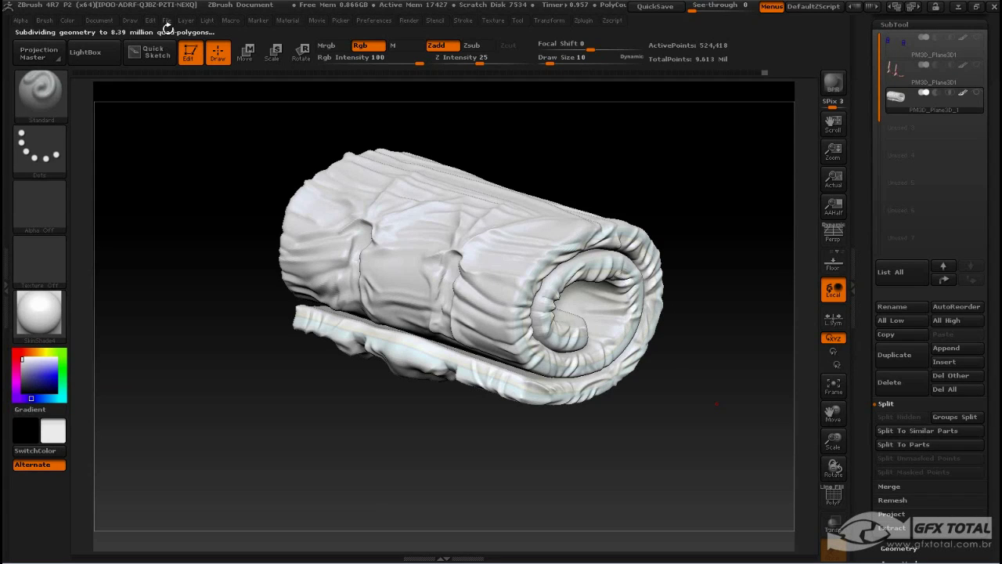
left_click_drag(833, 460, 681, 331)
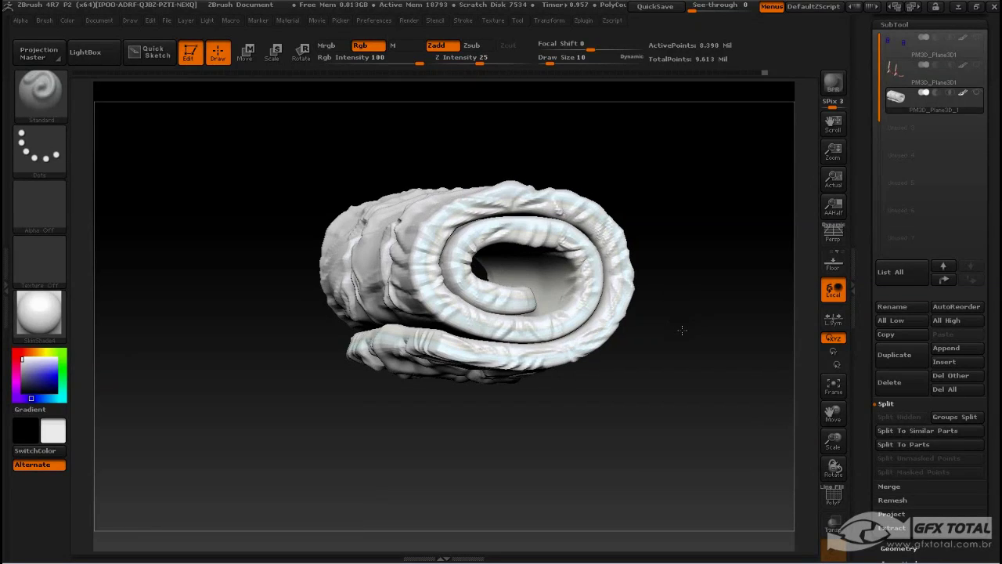
left_click_drag(682, 331, 626, 183)
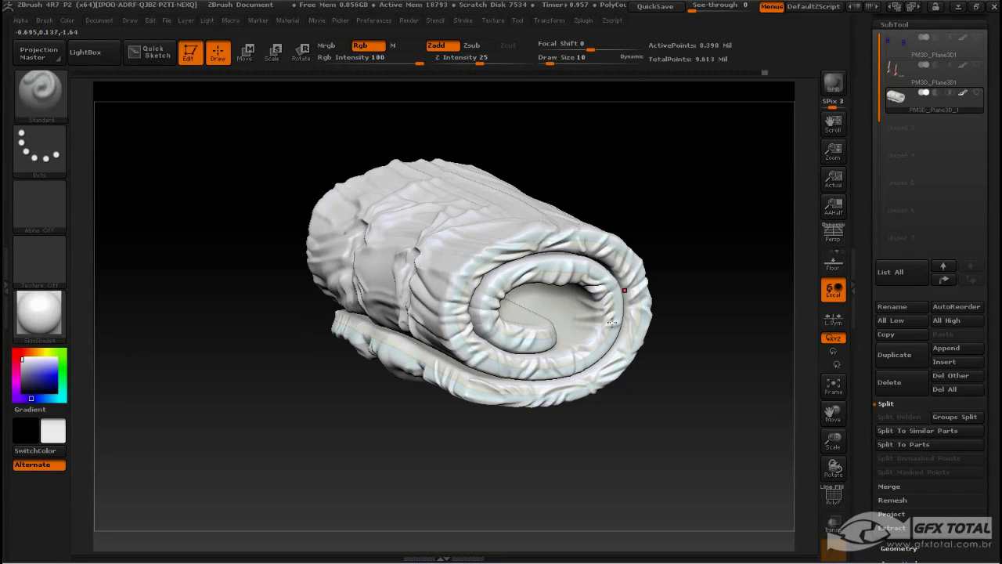
left_click(67, 19)
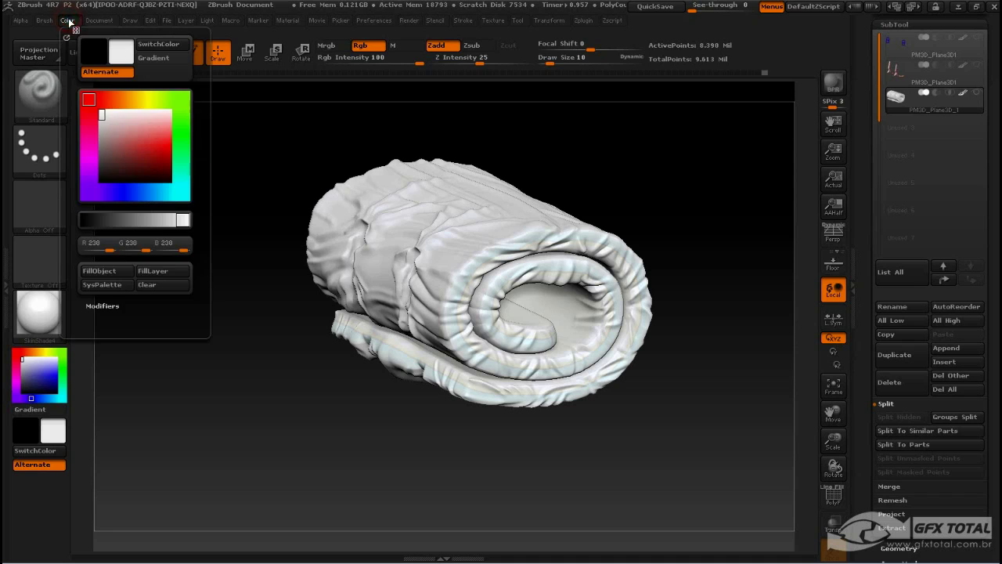
left_click(110, 272)
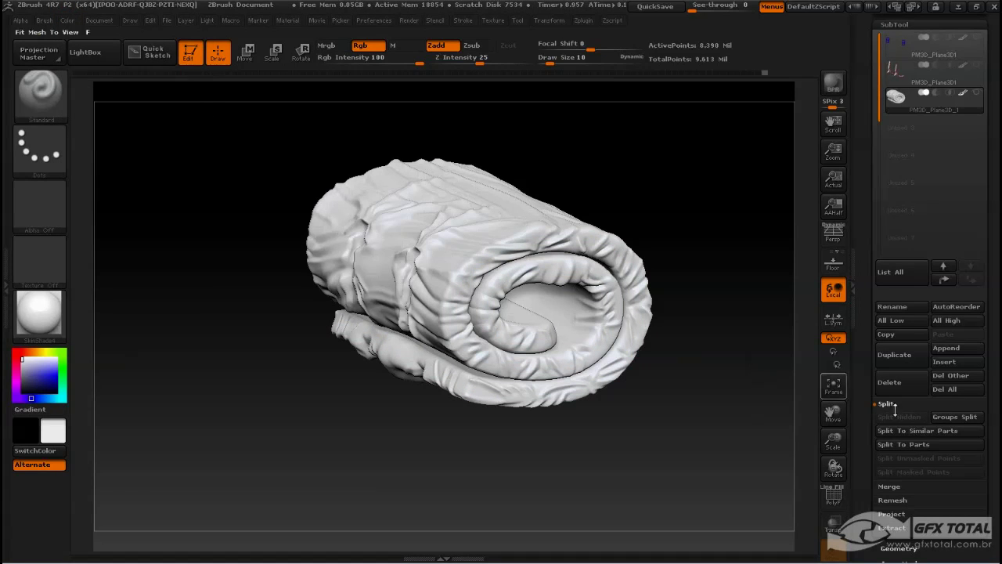
left_click(968, 444)
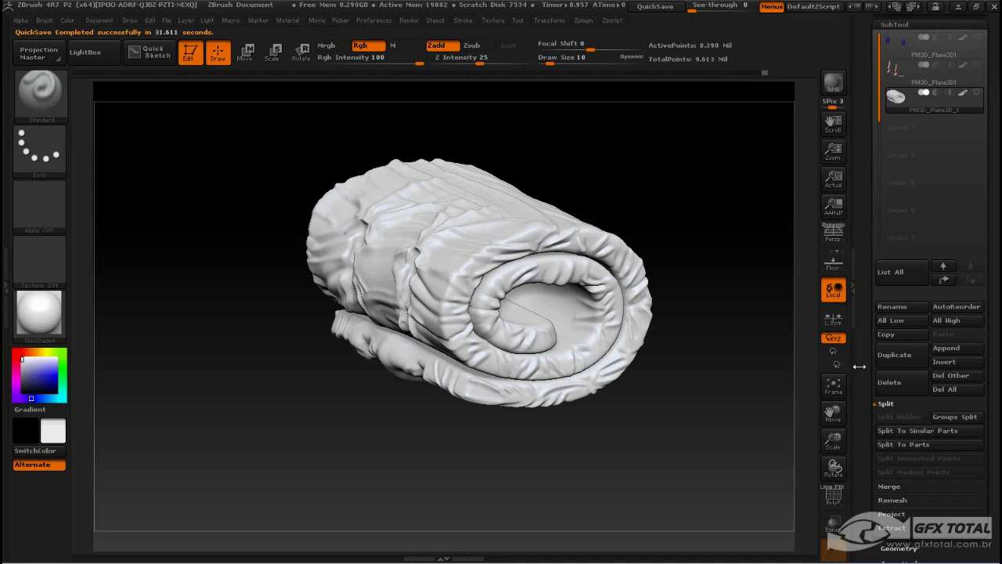
Apply Mask By AO to the mattress with Occlusion Intensity set to 4
left_click_drag(866, 369, 860, 256)
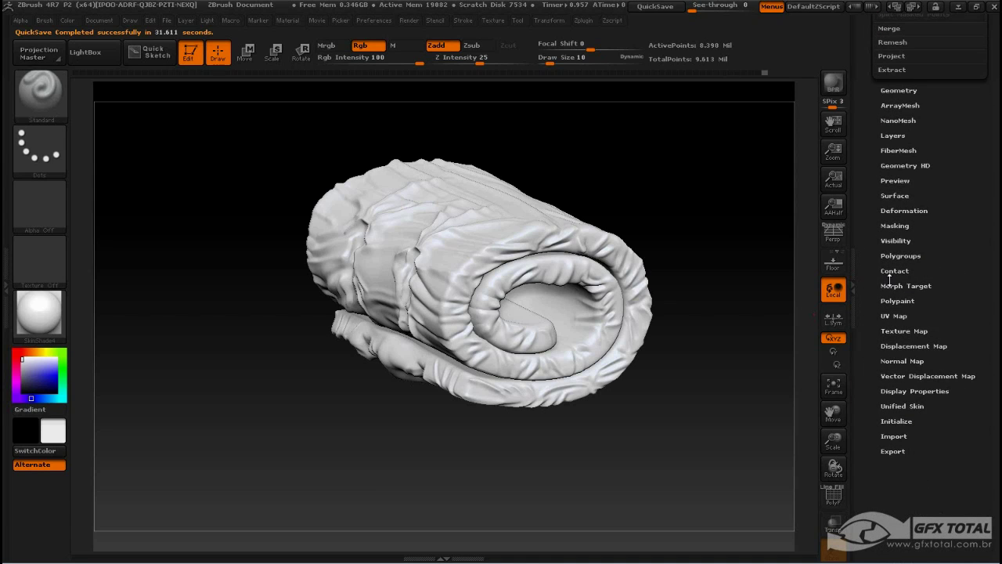
left_click(895, 180)
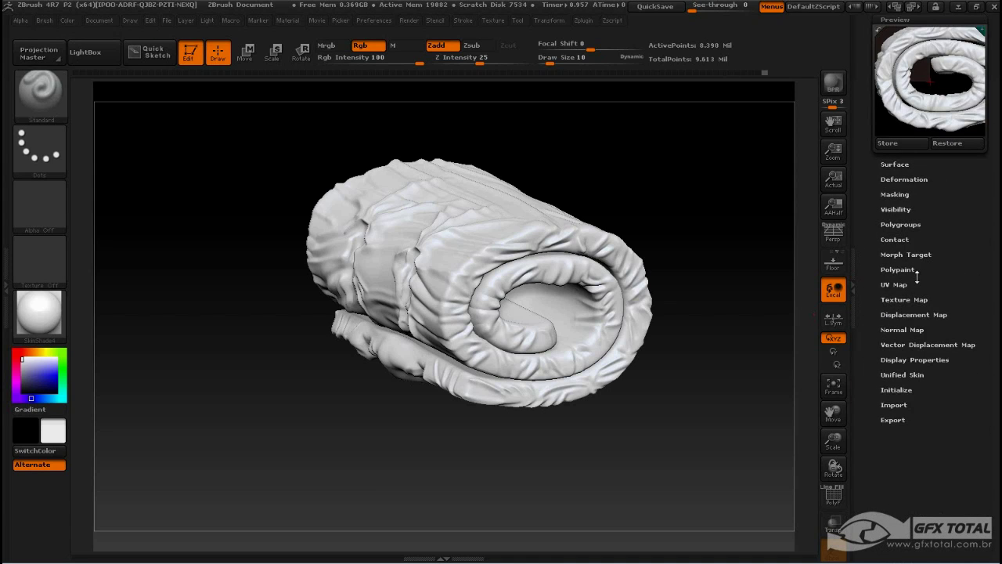
left_click(899, 194)
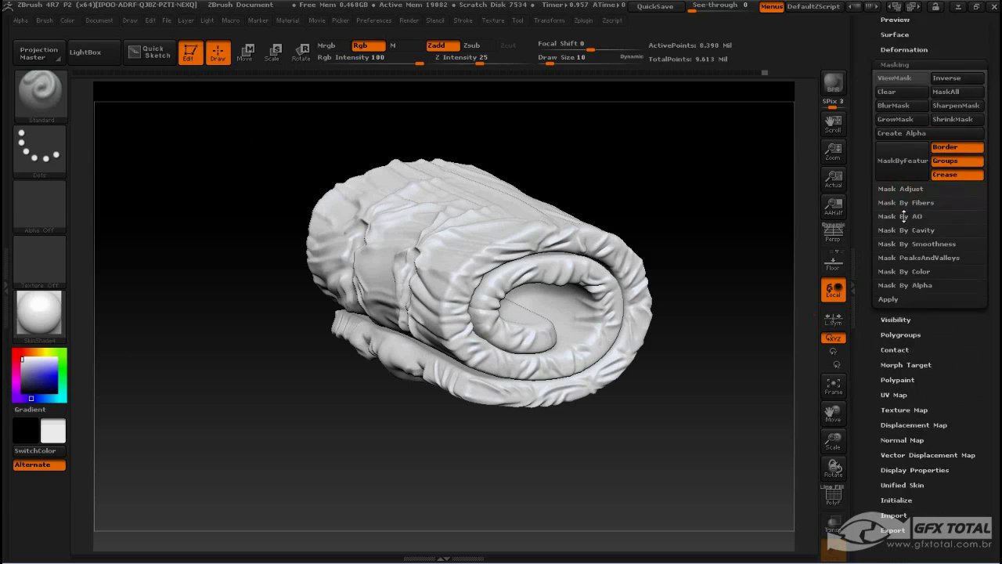
left_click(912, 217)
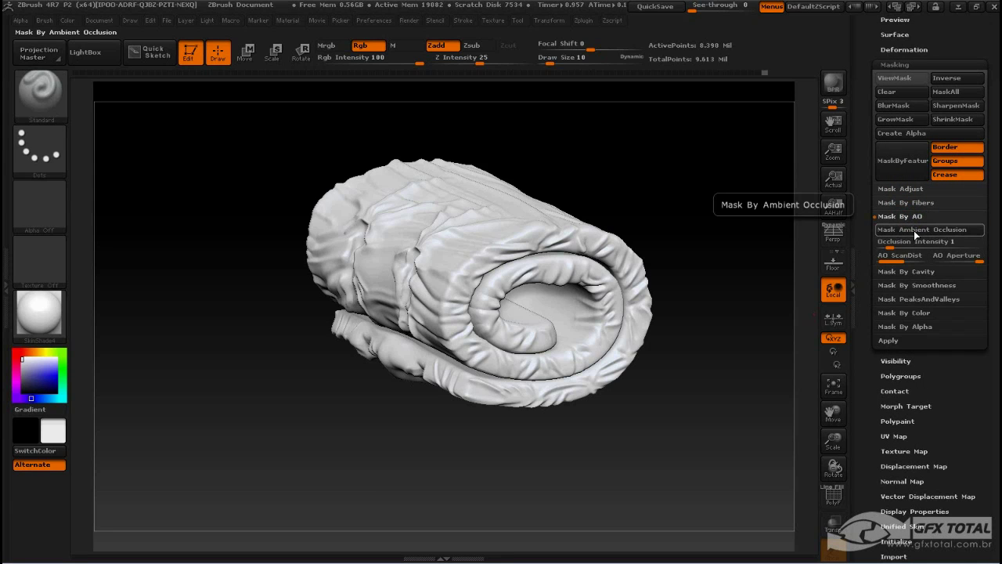
left_click(914, 230)
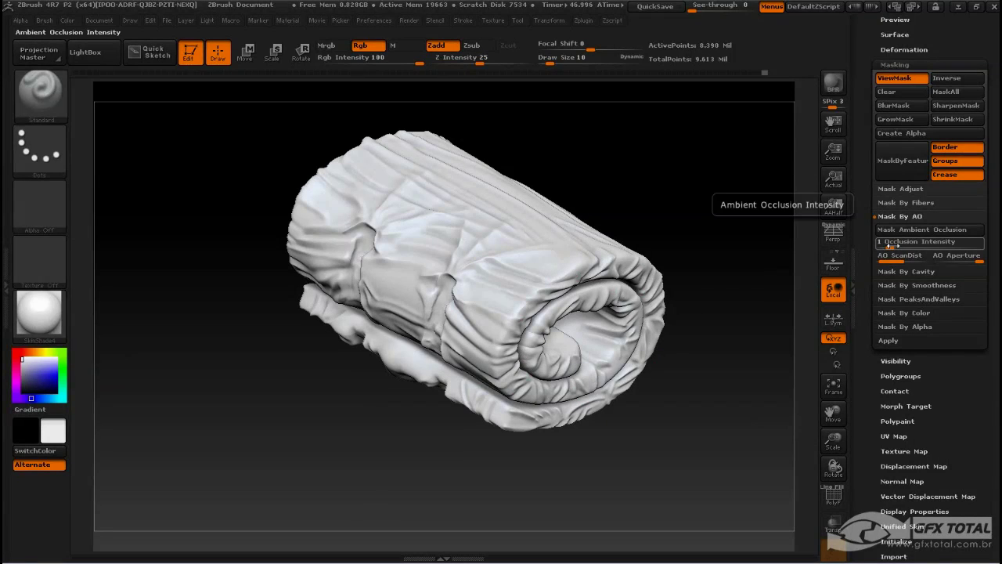
left_click_drag(889, 245, 908, 246)
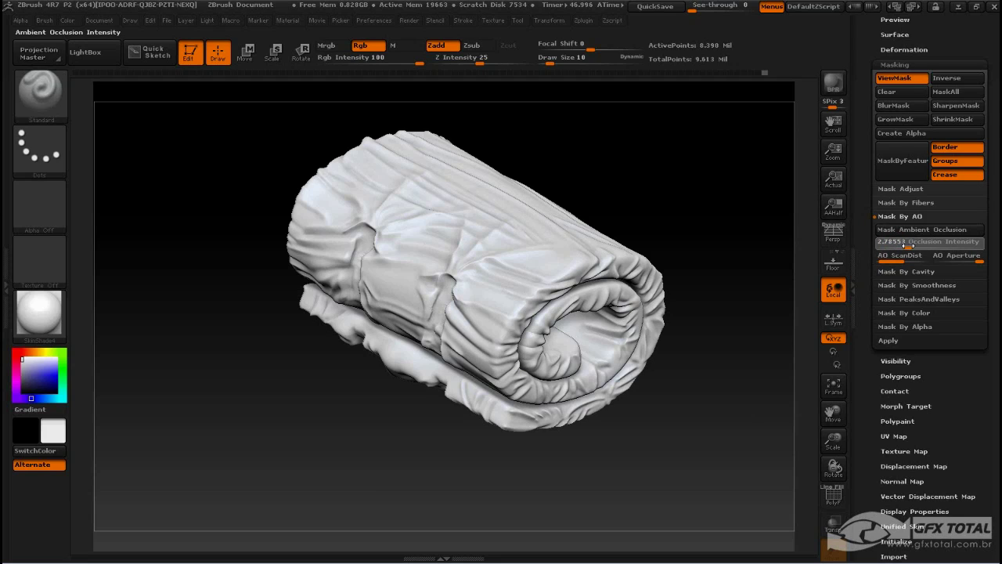
left_click(907, 245)
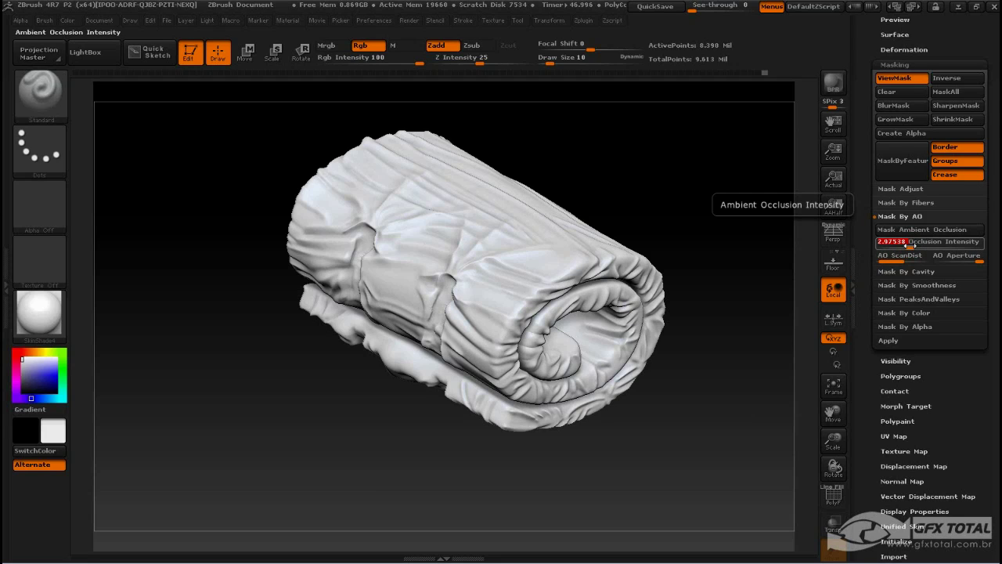
key("Return")
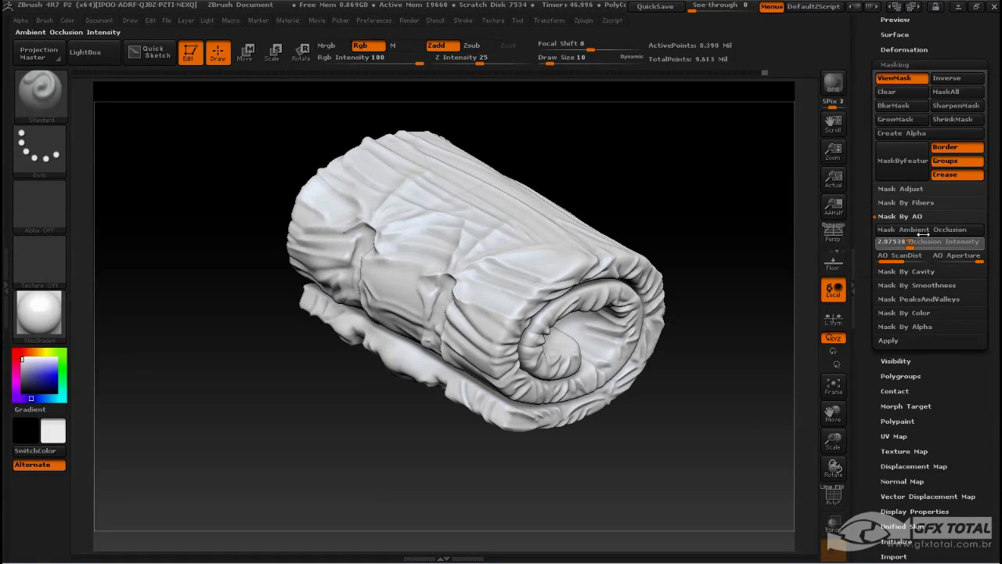
left_click(924, 230)
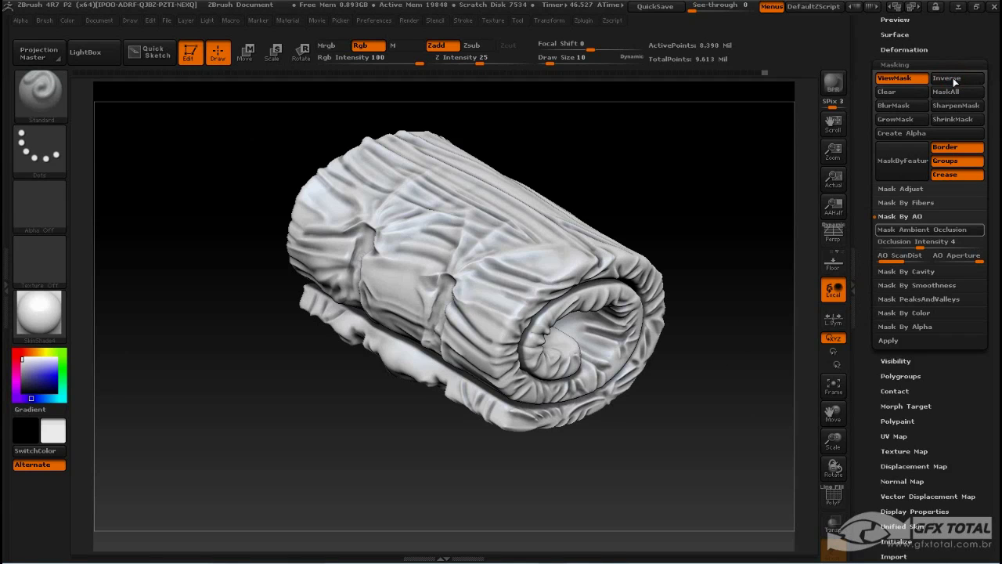
left_click(953, 79)
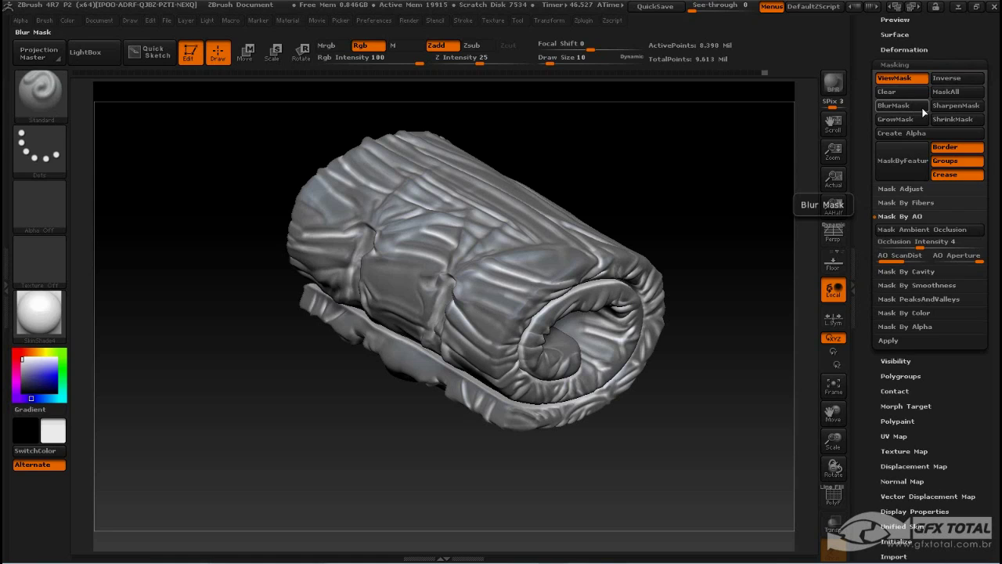
left_click(950, 106)
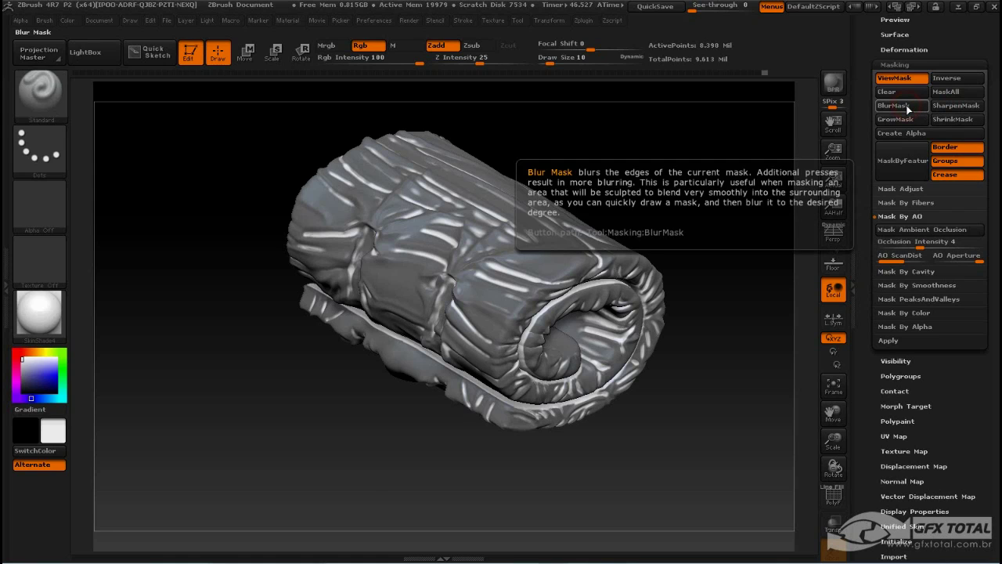
left_click_drag(736, 128, 528, 144, "ctrl")
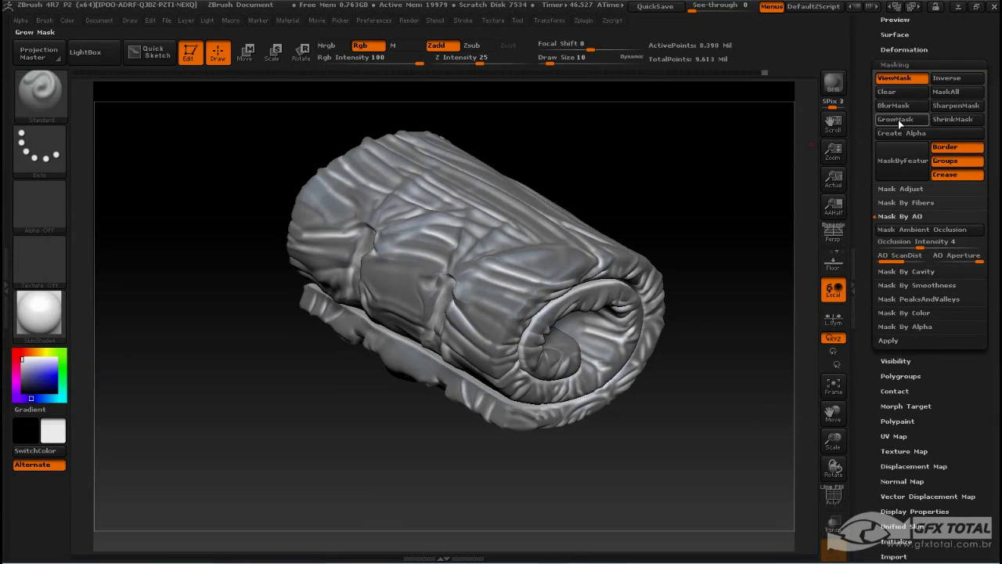
left_click(943, 119)
left_click_drag(10, 358, 10, 389)
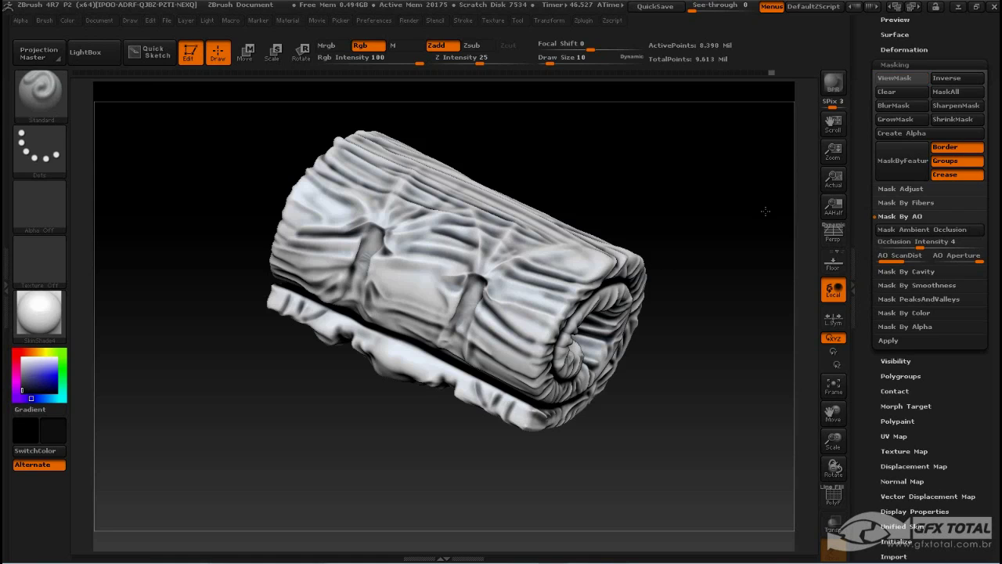
left_click_drag(708, 292, 646, 319)
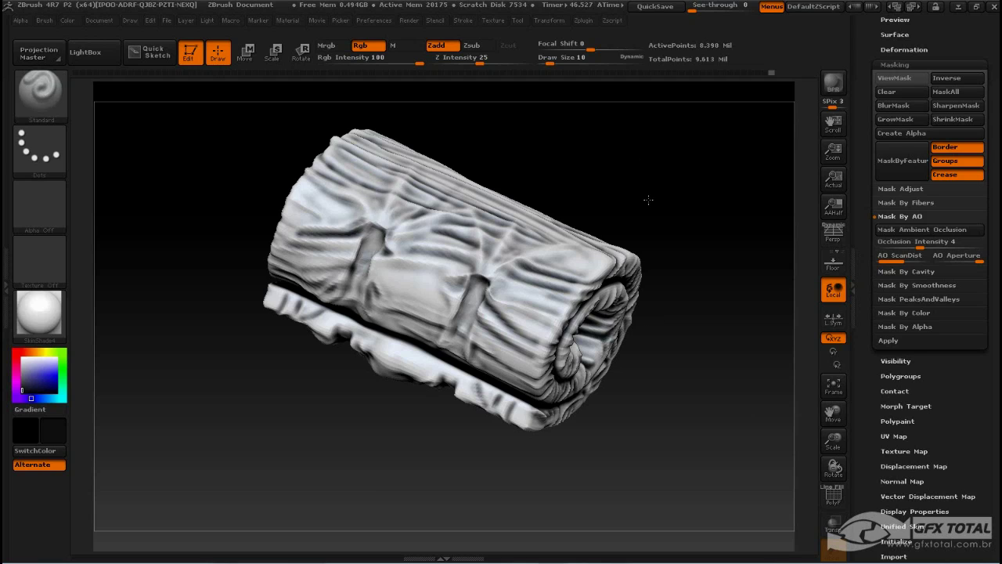
left_click_drag(648, 199, 583, 242)
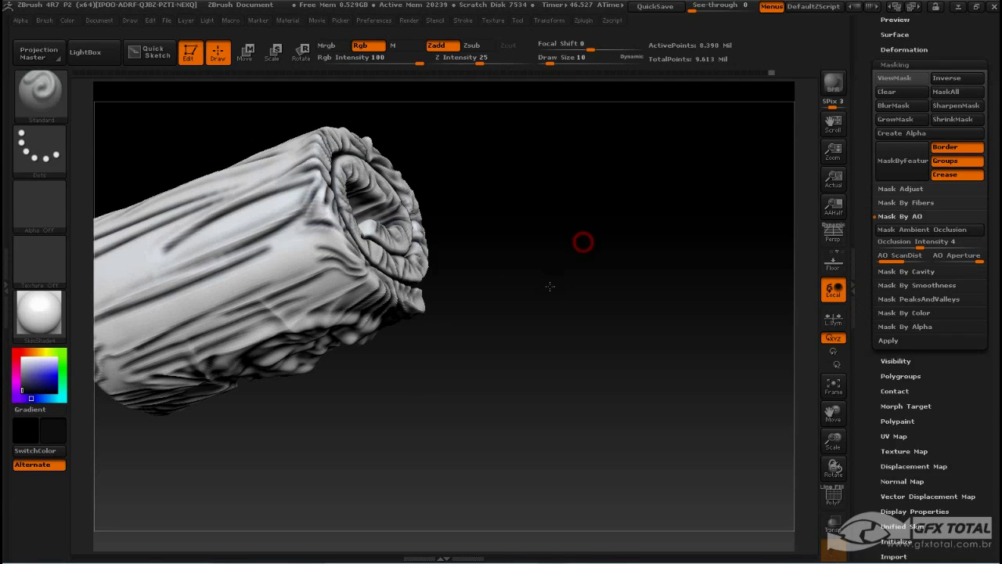
left_click_drag(480, 318, 517, 315)
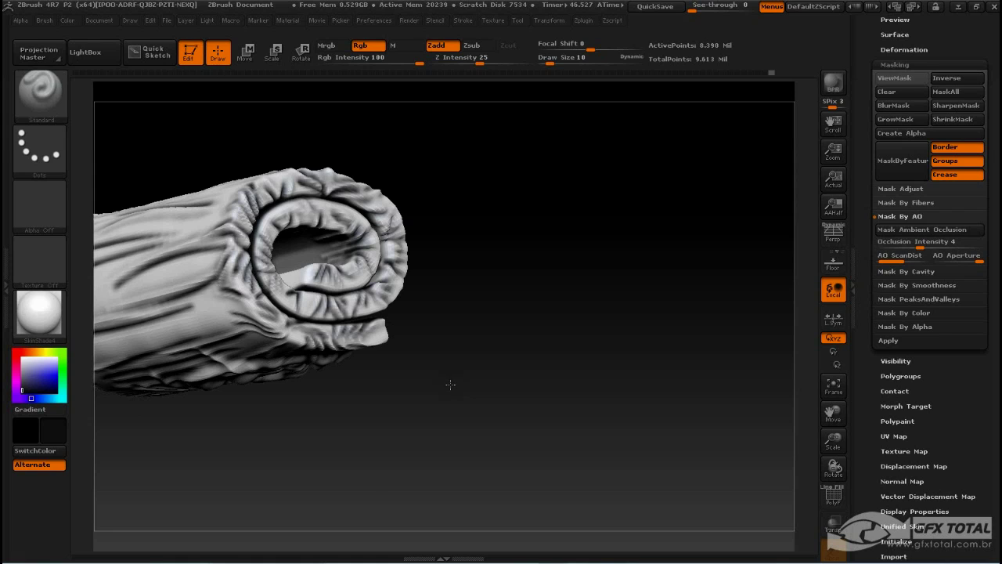
left_click_drag(450, 385, 546, 342)
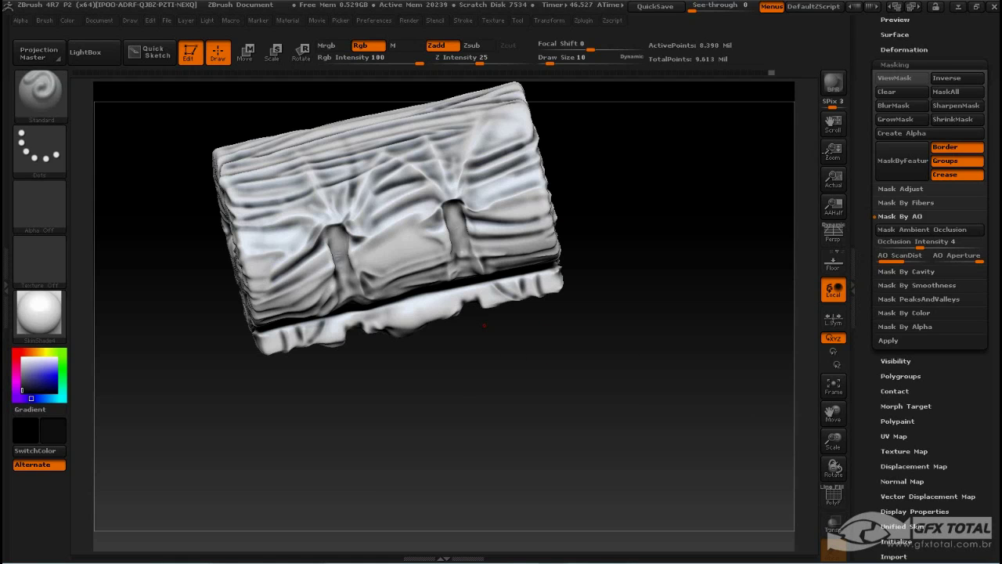
left_click_drag(675, 179, 410, 229)
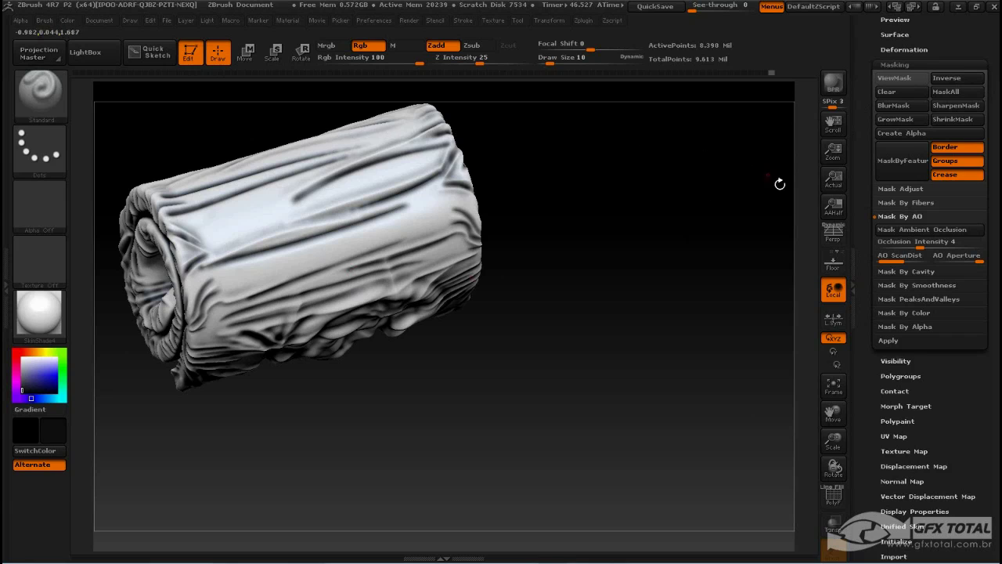
left_click_drag(866, 304, 867, 210)
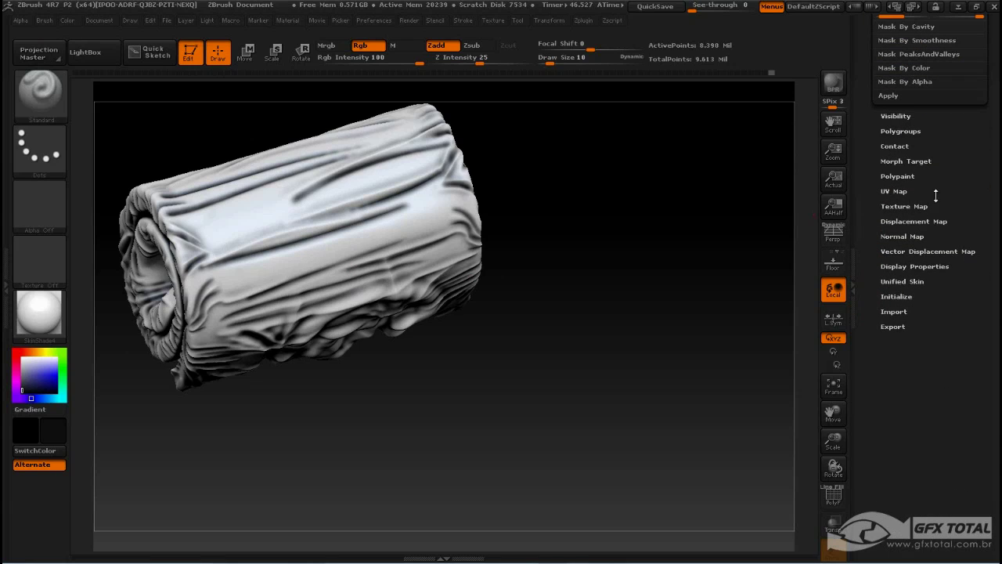
Bake a 4096×4096 texture from the mattress polypaint, clone it, and open the Texture menu
left_click(902, 206)
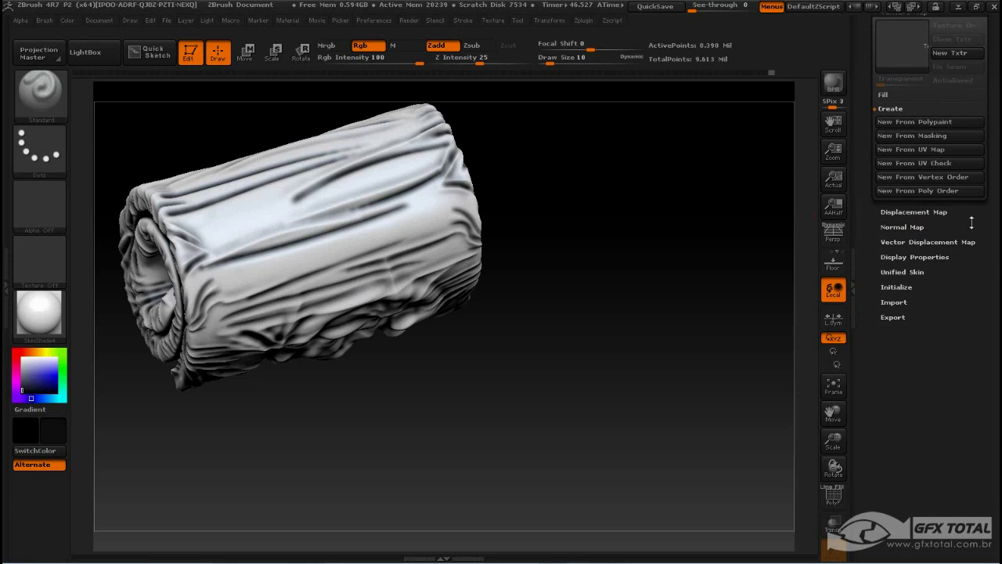
left_click(914, 120)
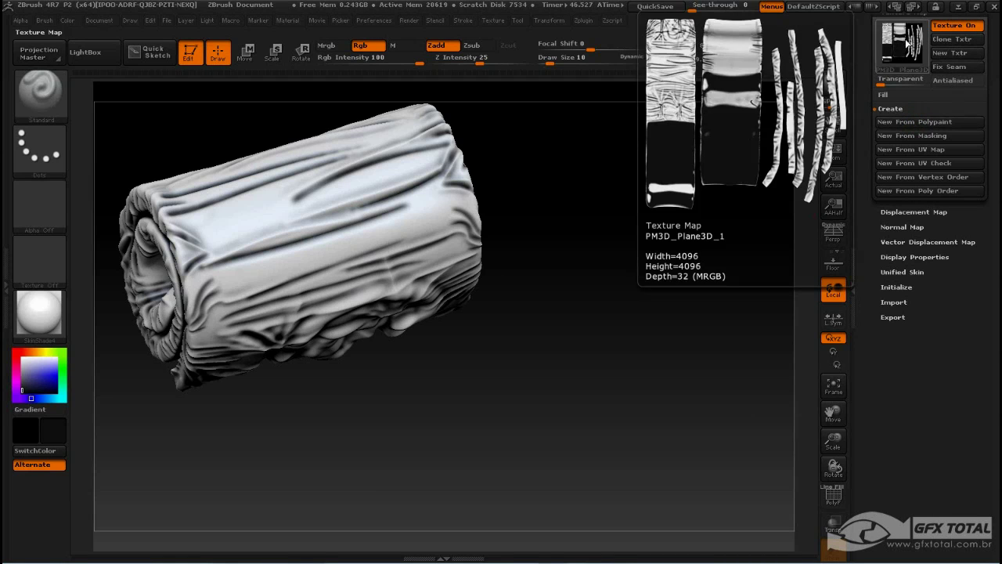
left_click(952, 40)
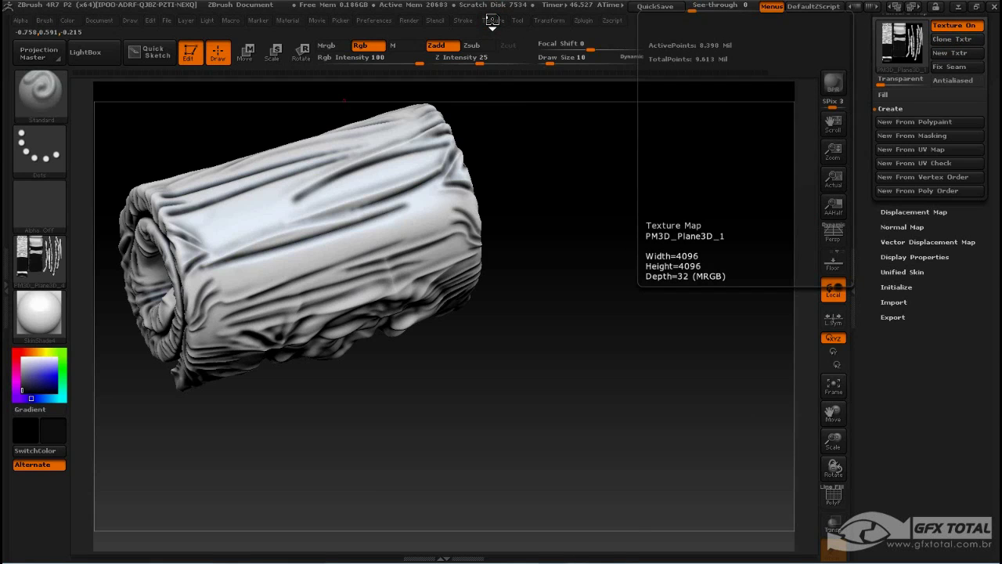
left_click(491, 20)
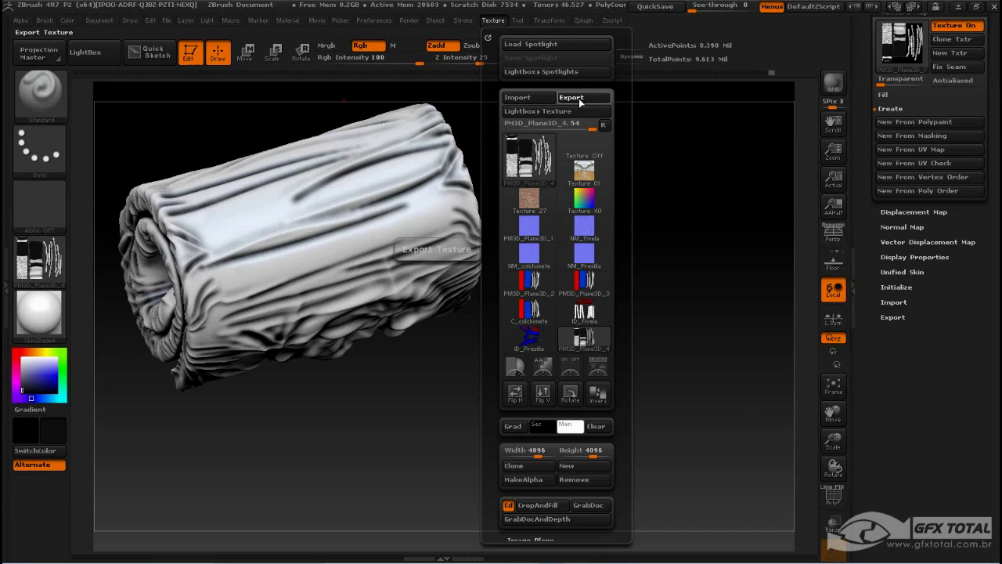
Export the texture as the JPEG 'AO_colchonete', renamed from NM_colchonete, reaching the quality settings
left_click(577, 97)
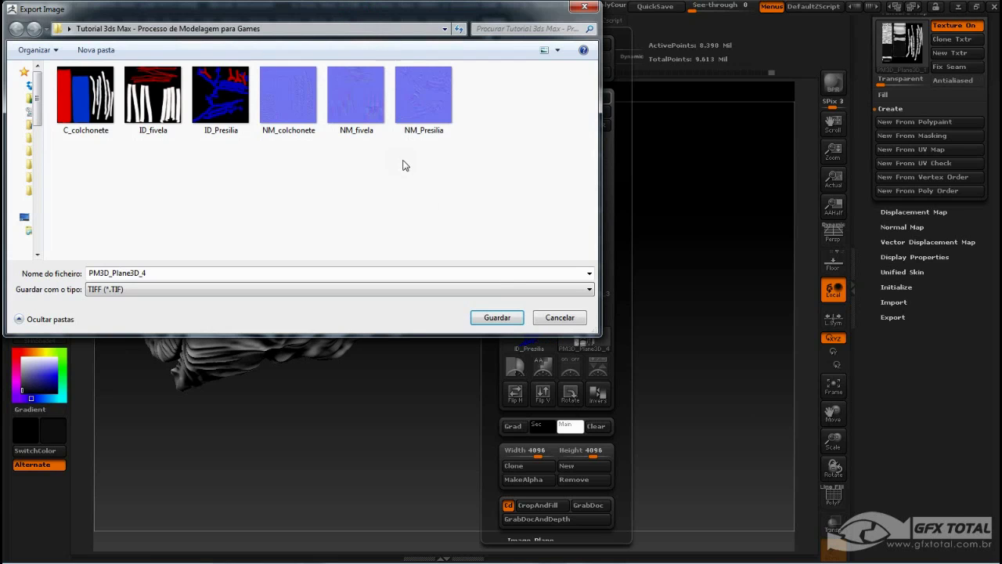
left_click(275, 101)
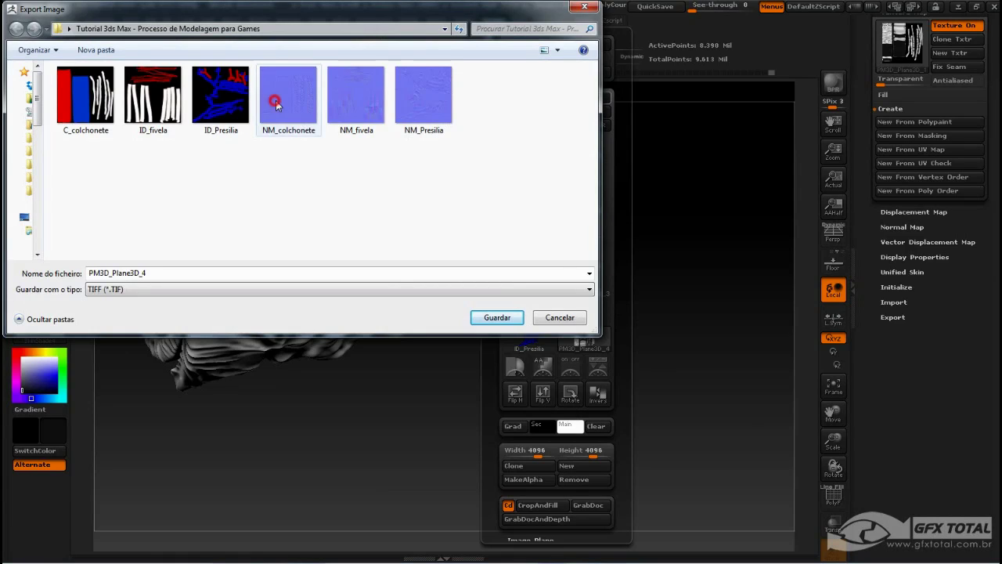
left_click(100, 273)
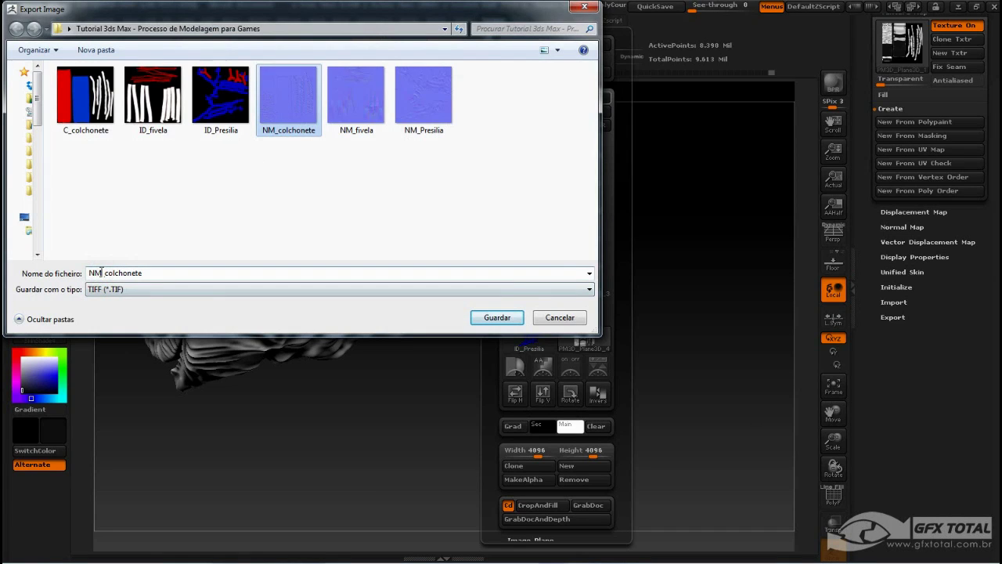
left_click_drag(101, 273, 68, 271)
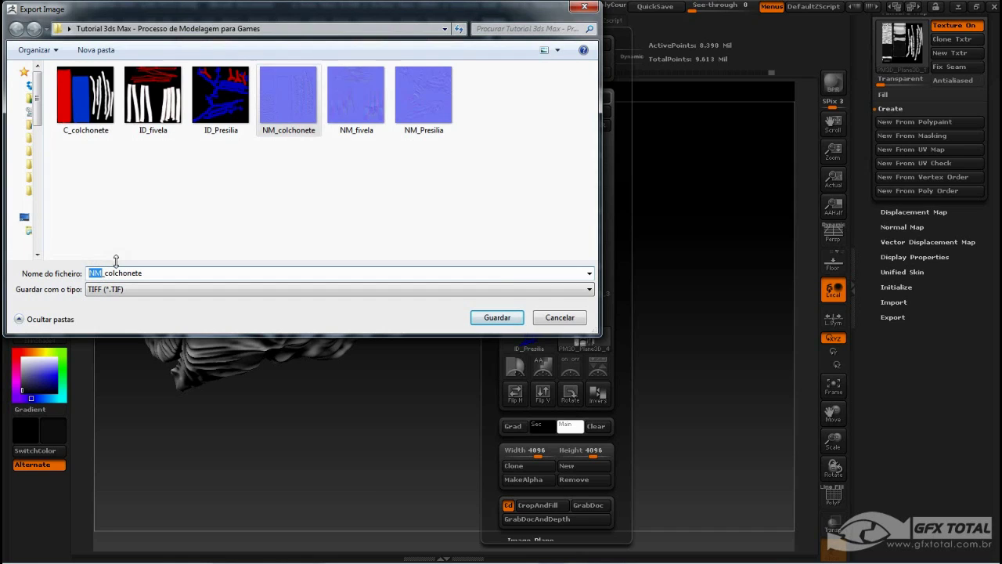
type("A")
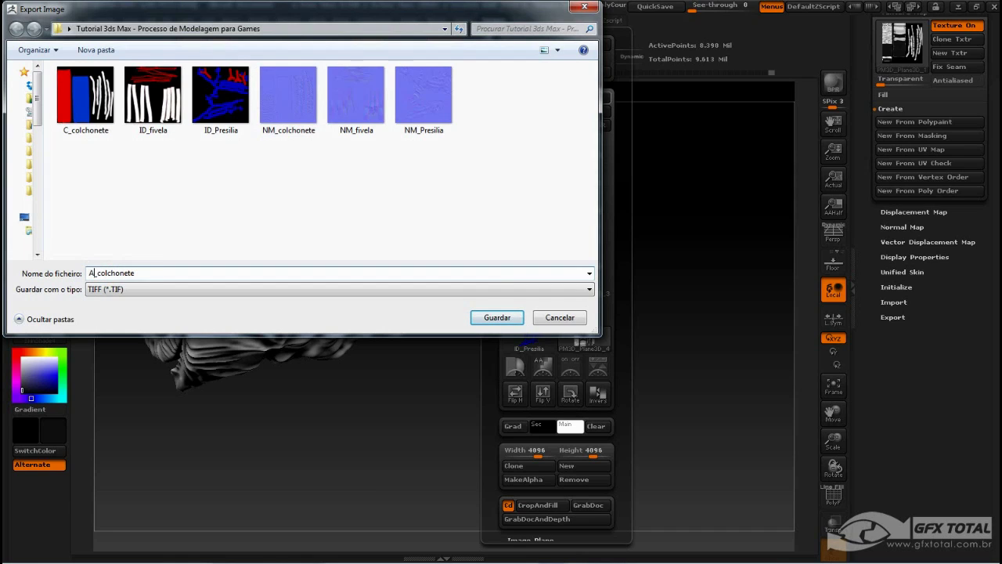
type("O")
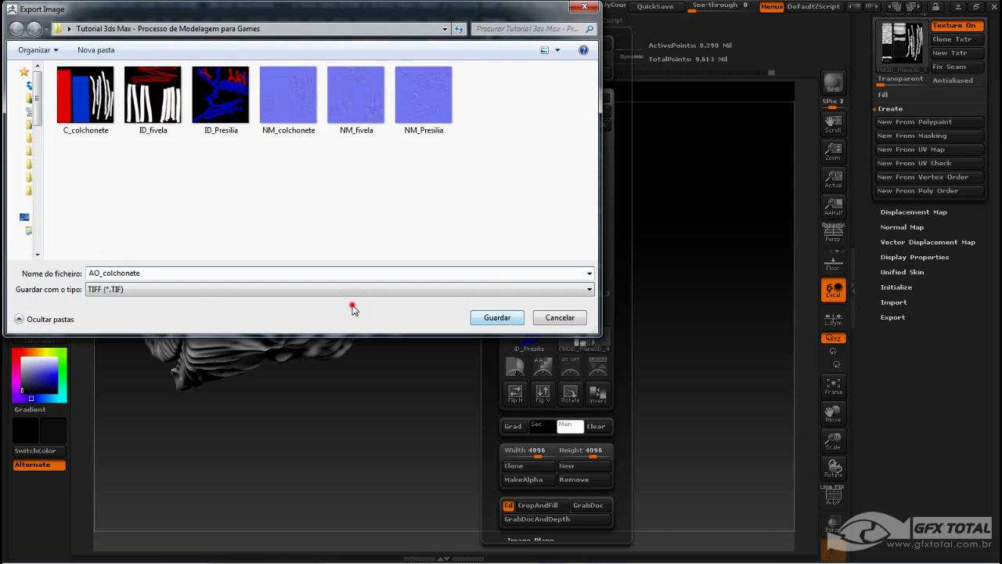
left_click(231, 290)
left_click(127, 307)
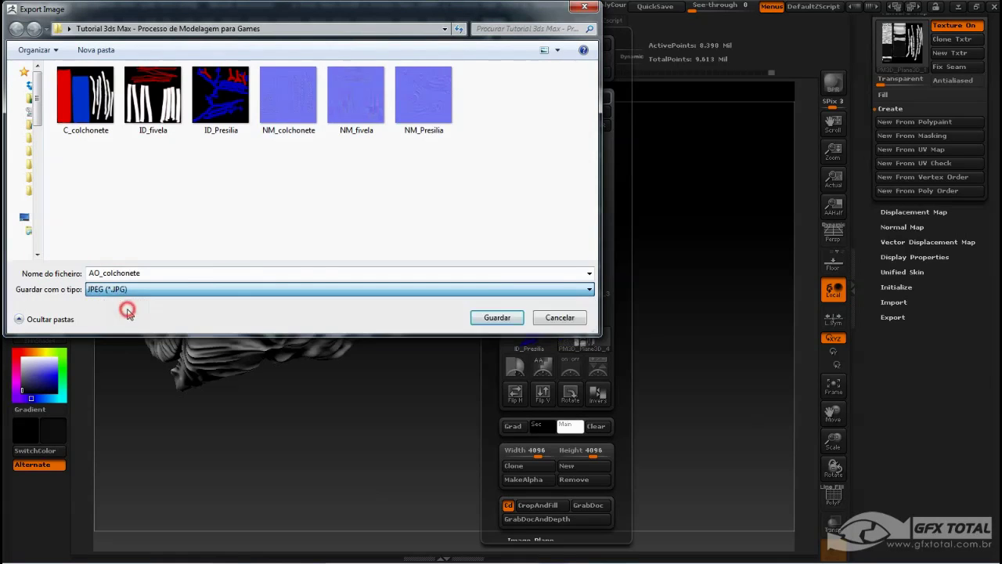
left_click(496, 319)
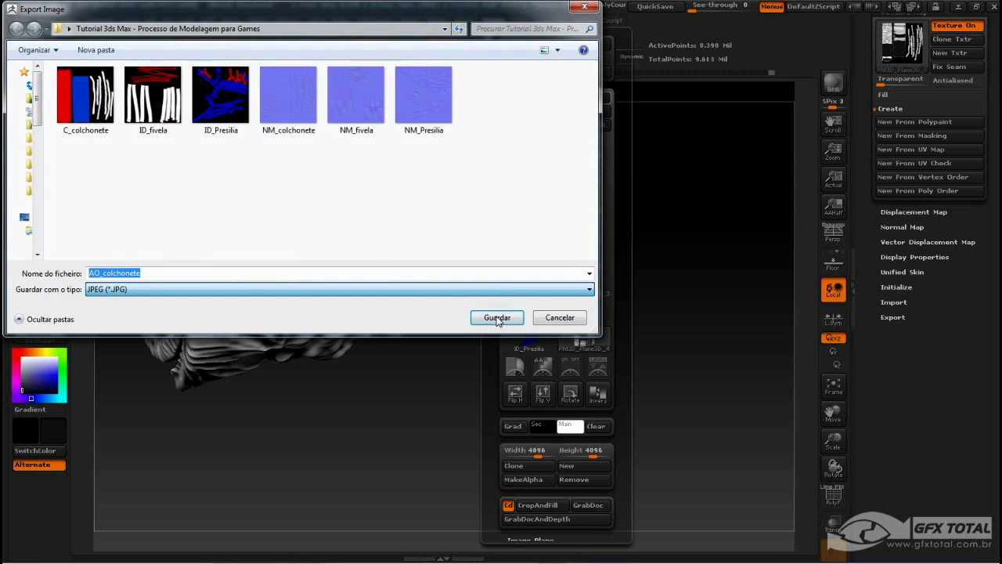
left_click(496, 317)
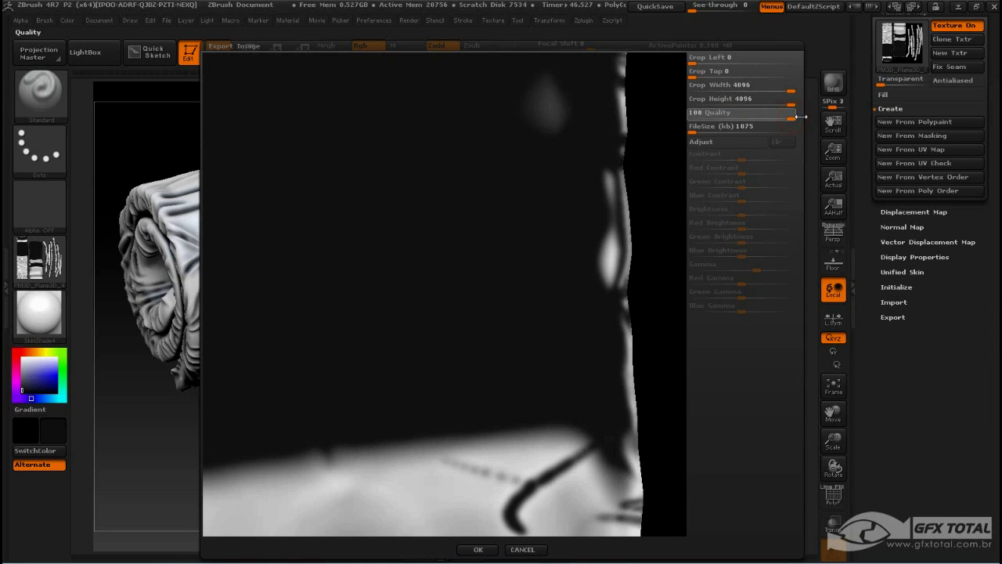
Confirm the JPEG export and set both Texture Map and Texture to Texture Off
left_click(478, 549)
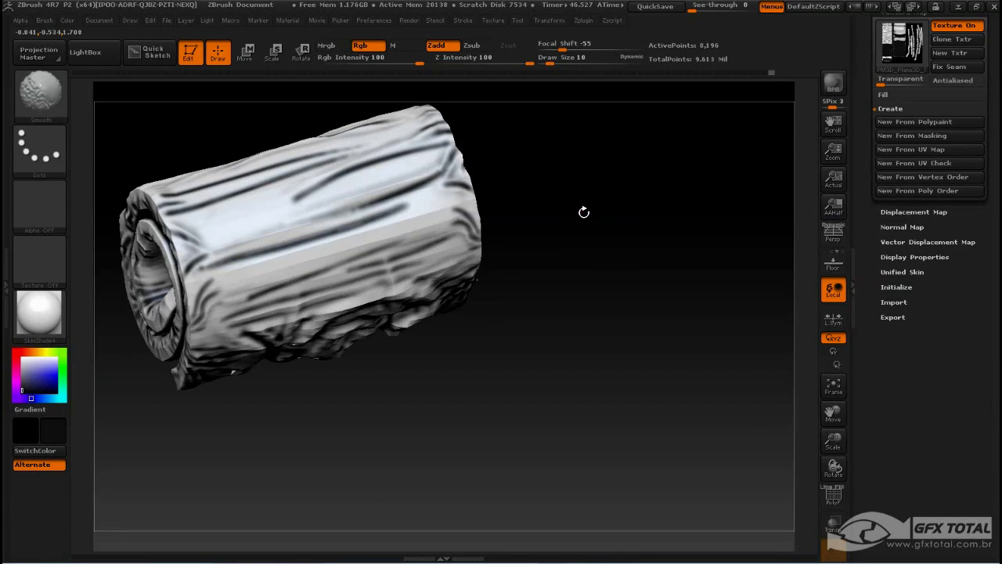
left_click_drag(587, 212, 577, 221, "alt")
scroll(935, 231, "up", 5)
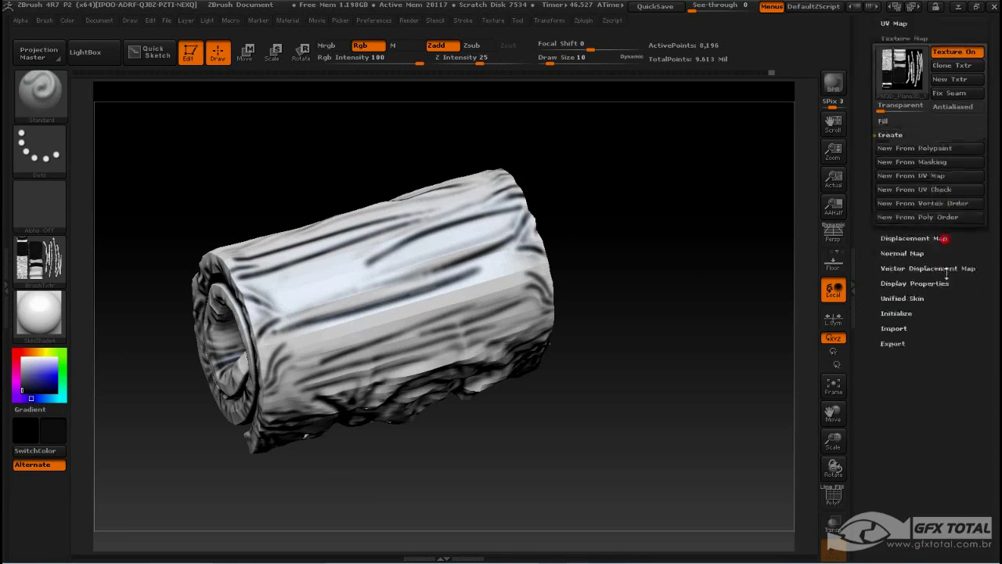
left_click(900, 294)
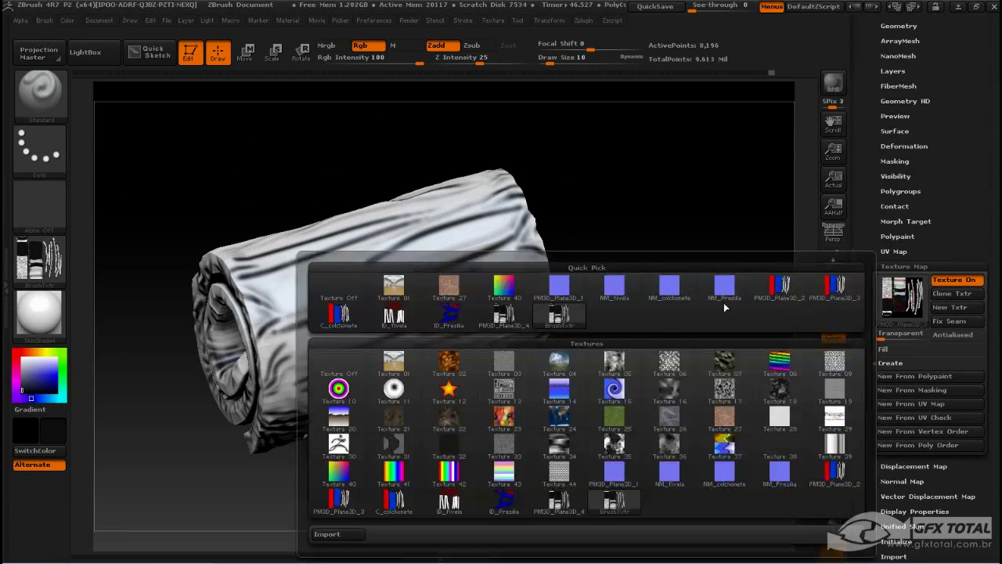
left_click(336, 286)
left_click(43, 262)
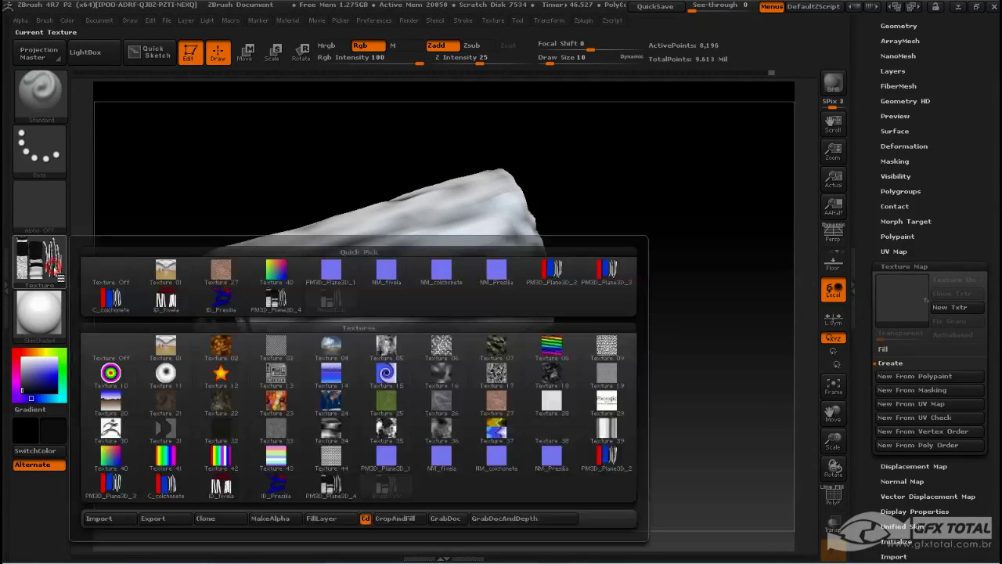
left_click(126, 278)
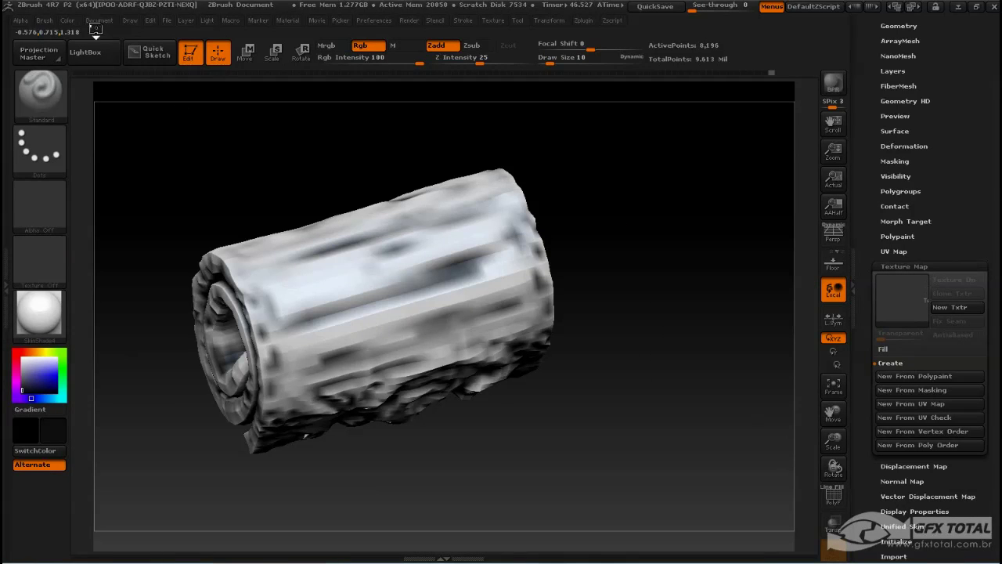
Pick pure white and fill the whole mattress with it using FillObject
left_click(70, 24)
left_click(102, 274)
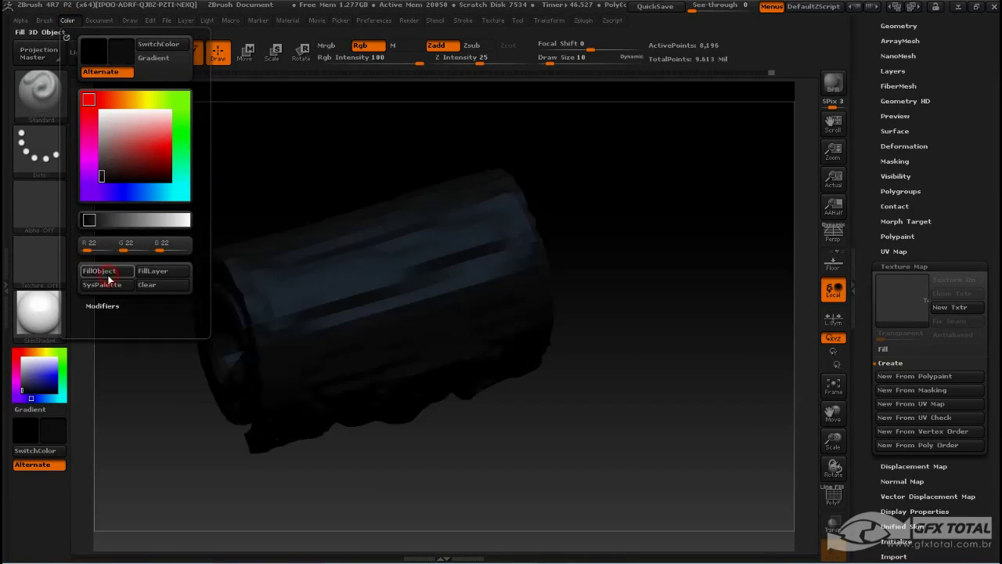
left_click_drag(32, 364, 23, 357)
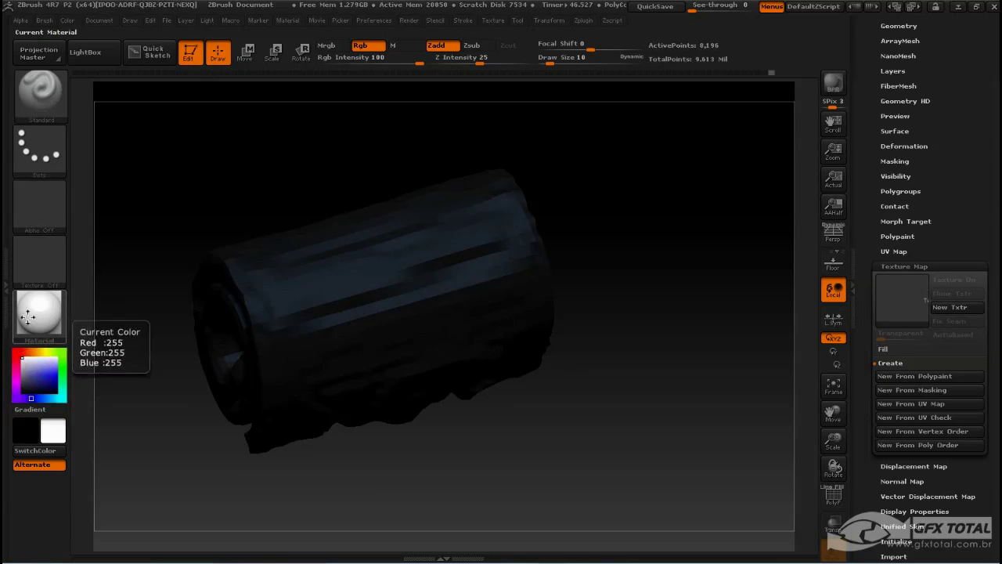
left_click(67, 20)
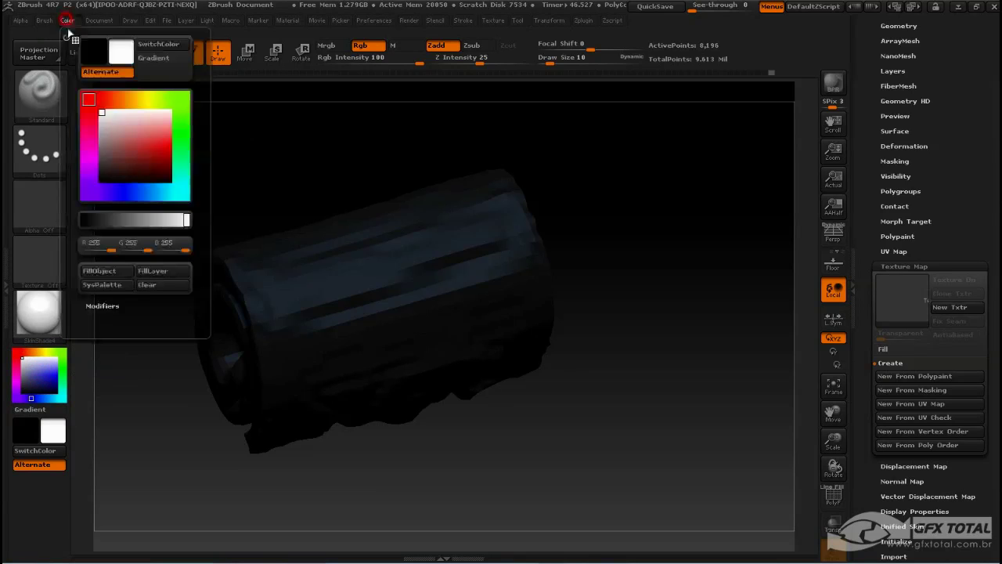
left_click(98, 270)
mouse_move(289, 159)
left_mouse_down()
mouse_move(311, 136)
mouse_move(600, 190)
mouse_move(604, 235)
mouse_move(651, 236)
mouse_move(629, 201)
mouse_move(628, 210)
left_mouse_up()
Raise the roll to SDiv 5, delete higher levels, drop to SDiv 1 and try Reconstruct Subdiv
scroll(955, 197, "up", 5)
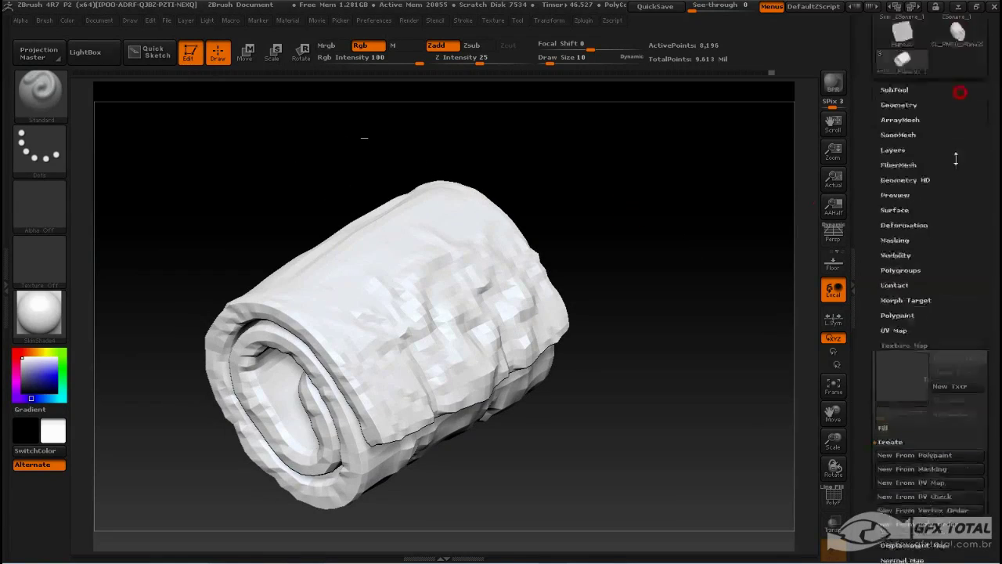
scroll(955, 197, "down", 4)
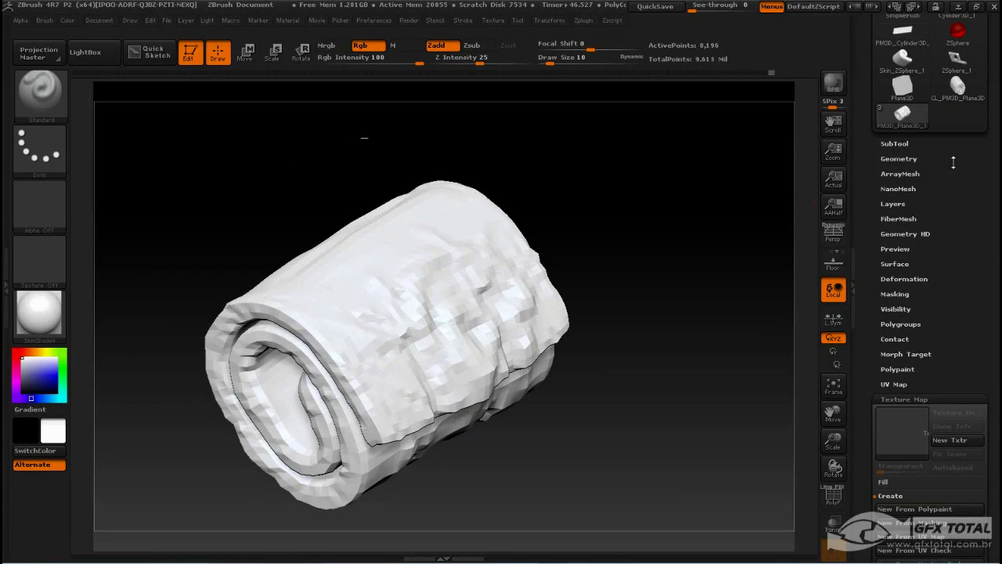
left_click(896, 159)
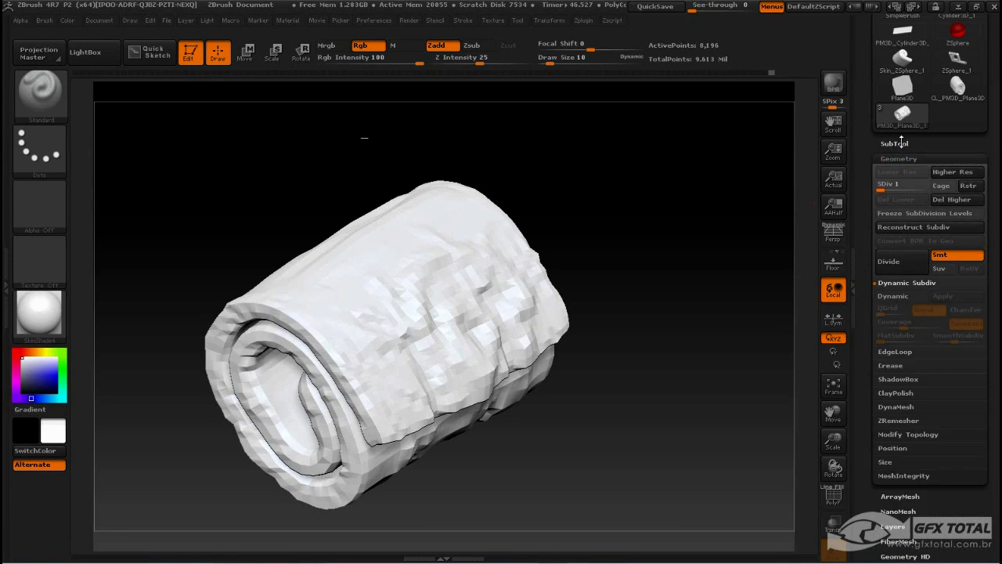
left_click(897, 144)
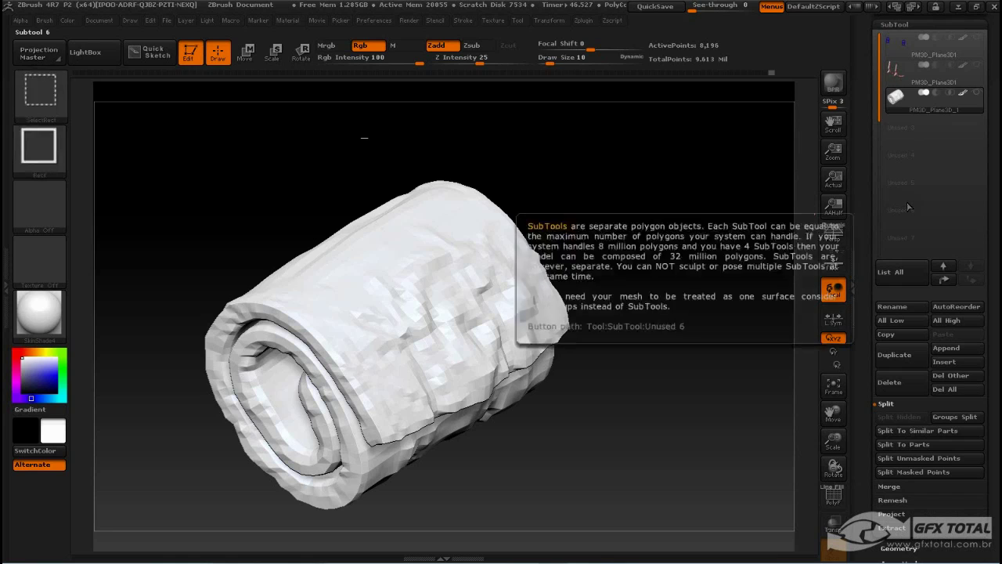
scroll(872, 189, "down", 5)
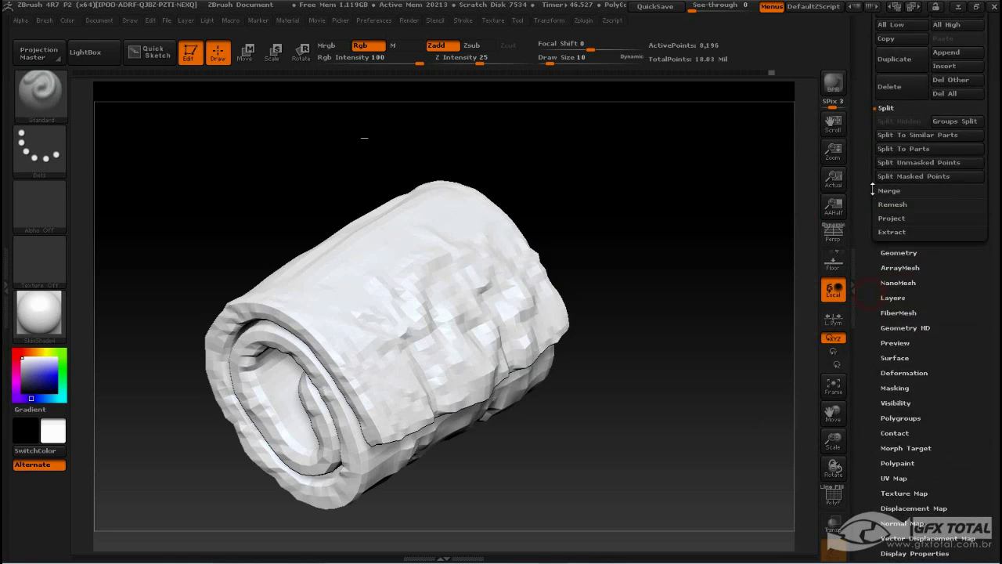
left_click(913, 252)
scroll(894, 193, "up", 3)
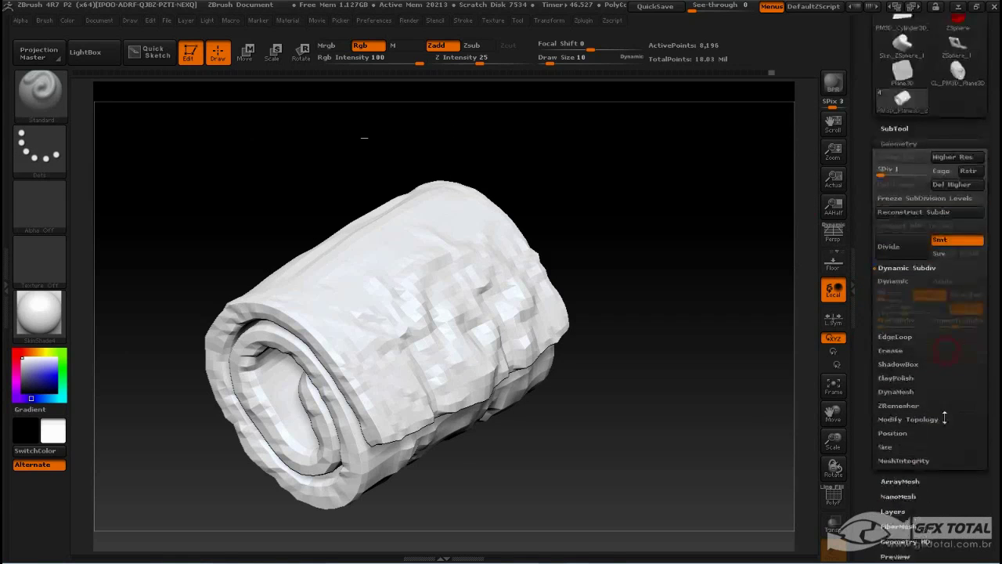
left_click_drag(883, 174, 916, 173)
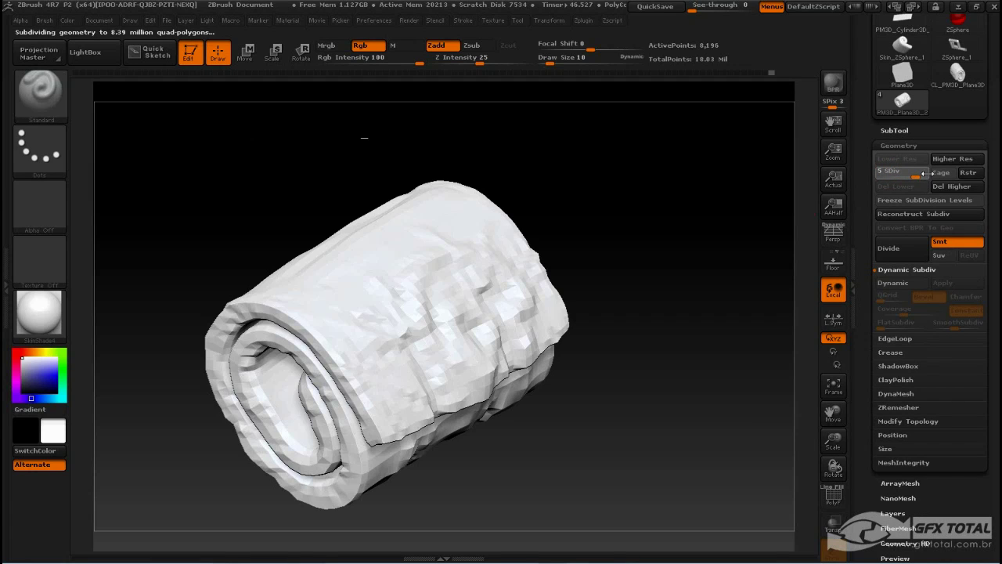
left_click(949, 185)
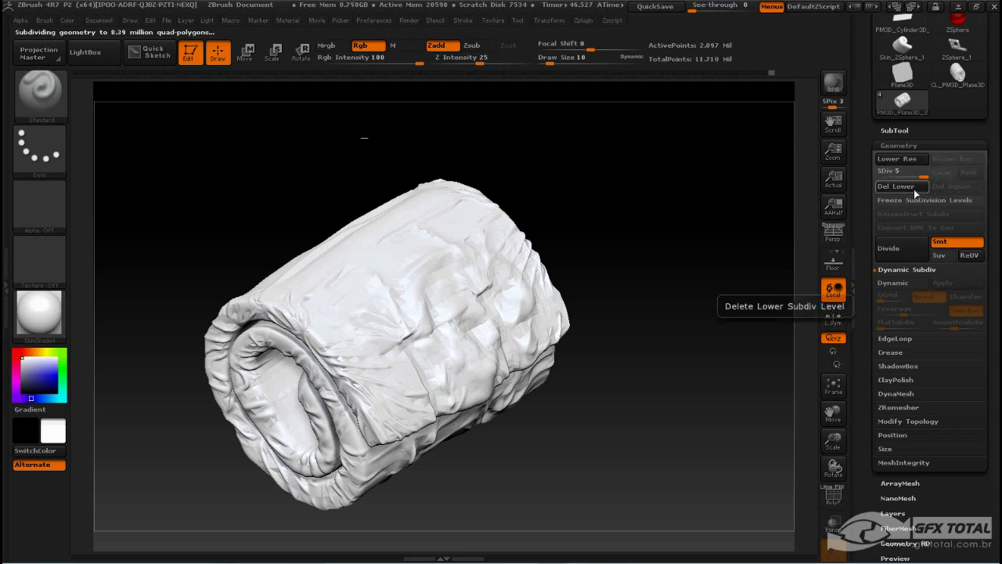
left_click_drag(919, 177, 894, 186)
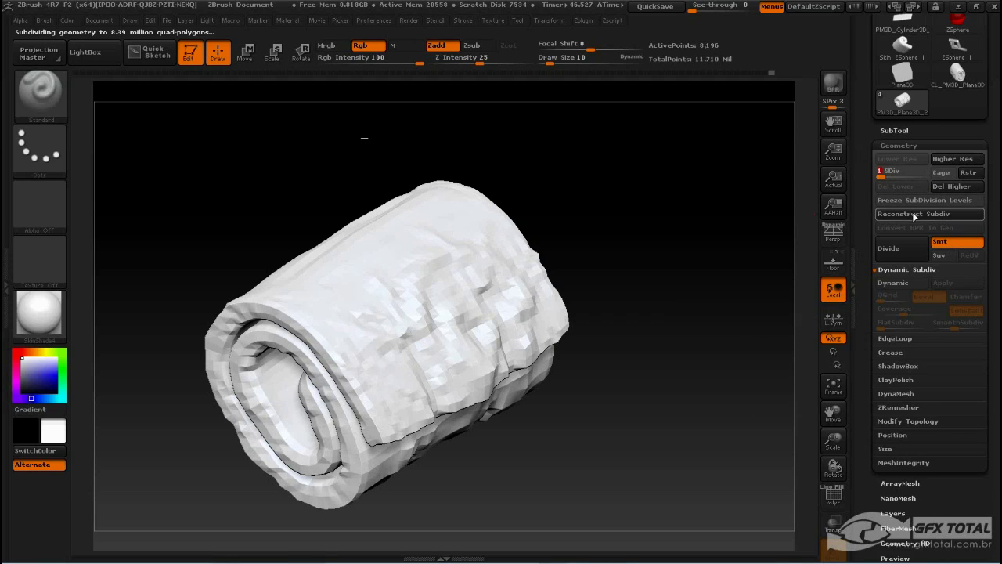
left_click(906, 213)
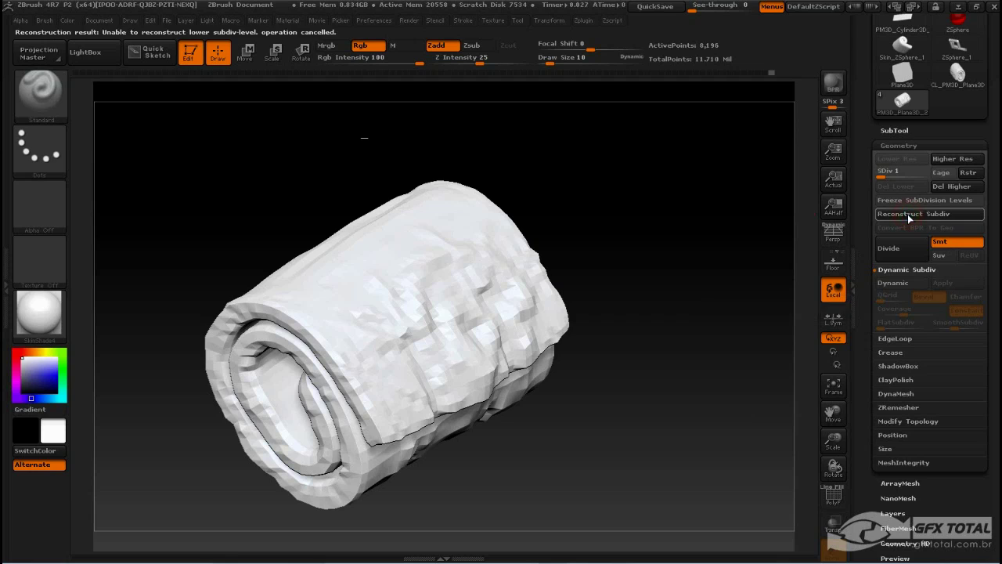
left_click(690, 269)
Delete the higher levels again, return to SDiv 1 and retry Reconstruct Subdiv
left_click_drag(234, 21, 372, 83)
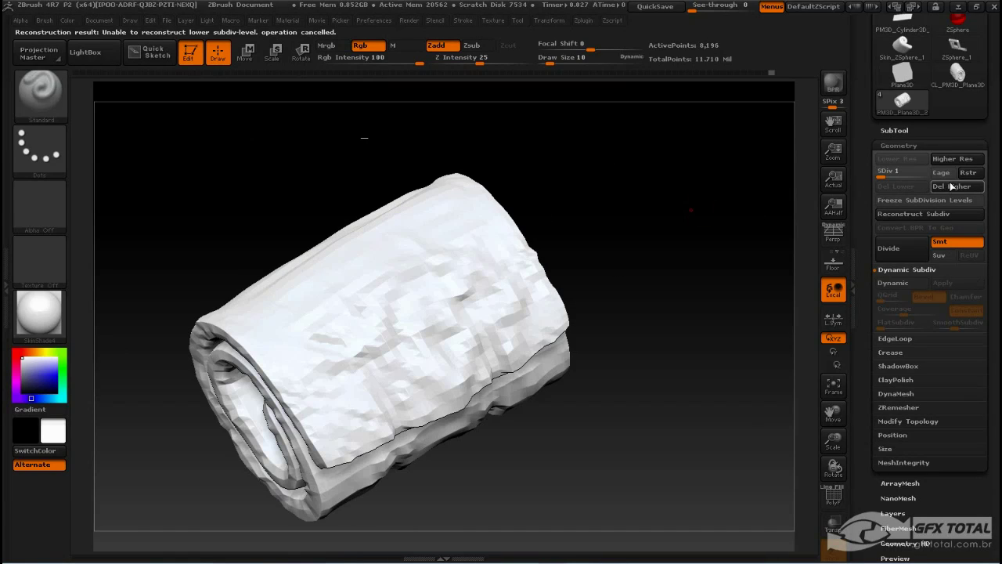
left_click(914, 172)
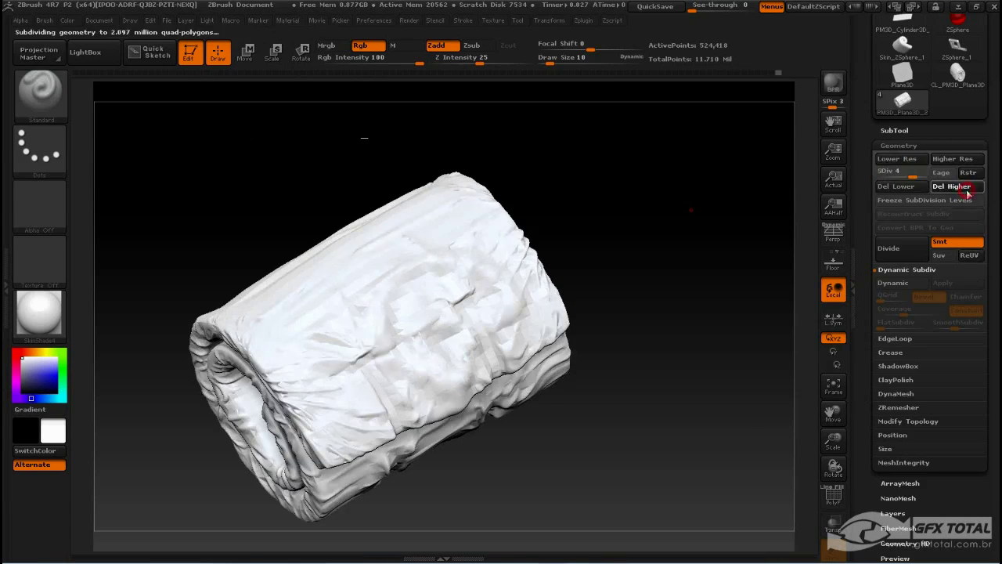
left_click(954, 190)
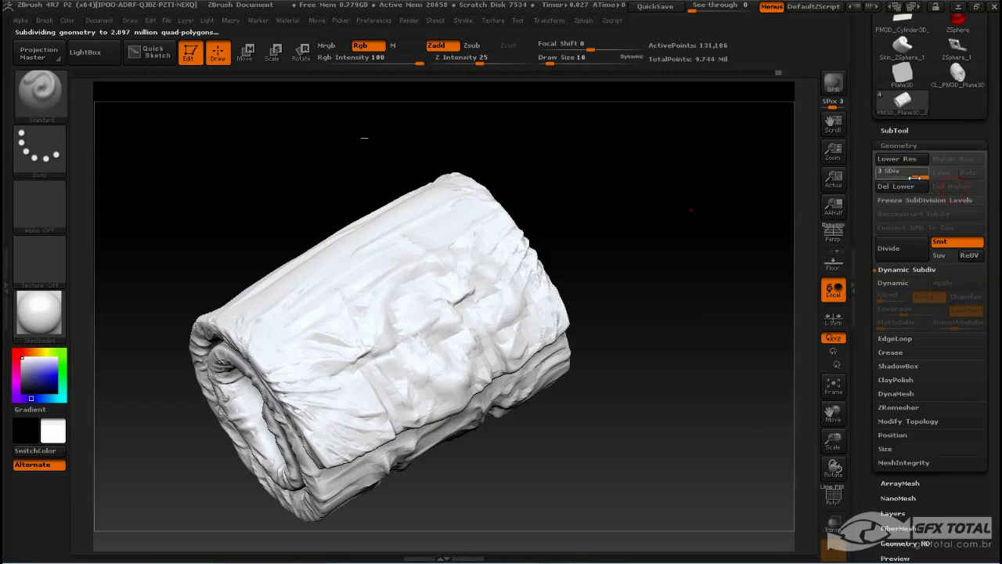
left_click_drag(851, 177, 902, 192)
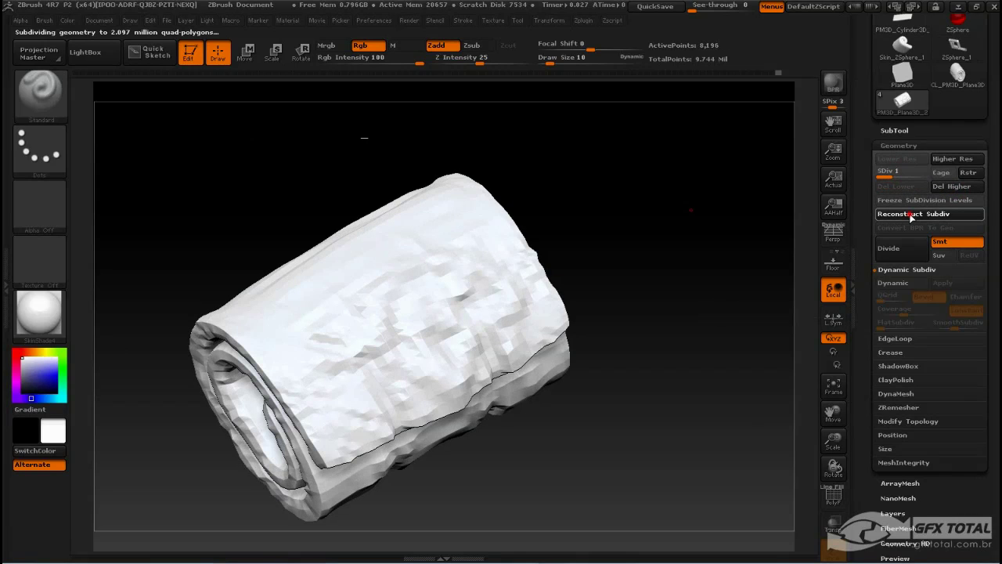
left_click(912, 214)
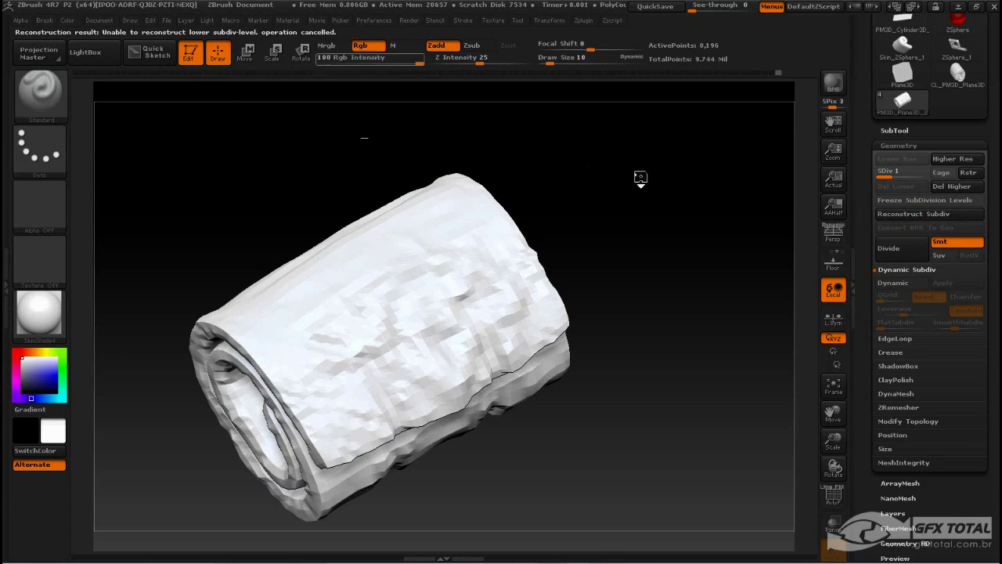
left_click_drag(642, 180, 657, 194)
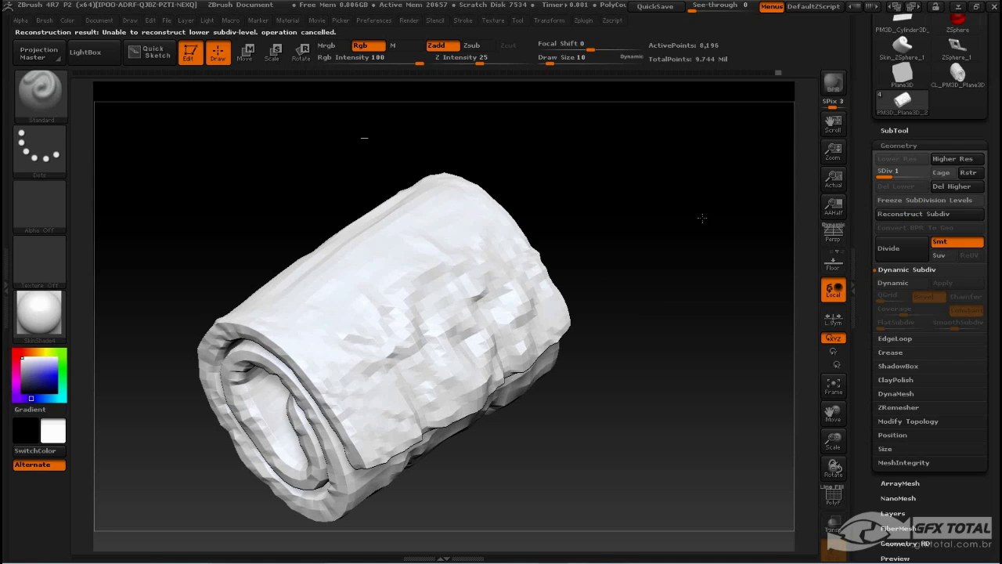
left_click_drag(702, 218, 685, 213)
Collapse the subdivision settings and switch to the second subtool
left_click(898, 145)
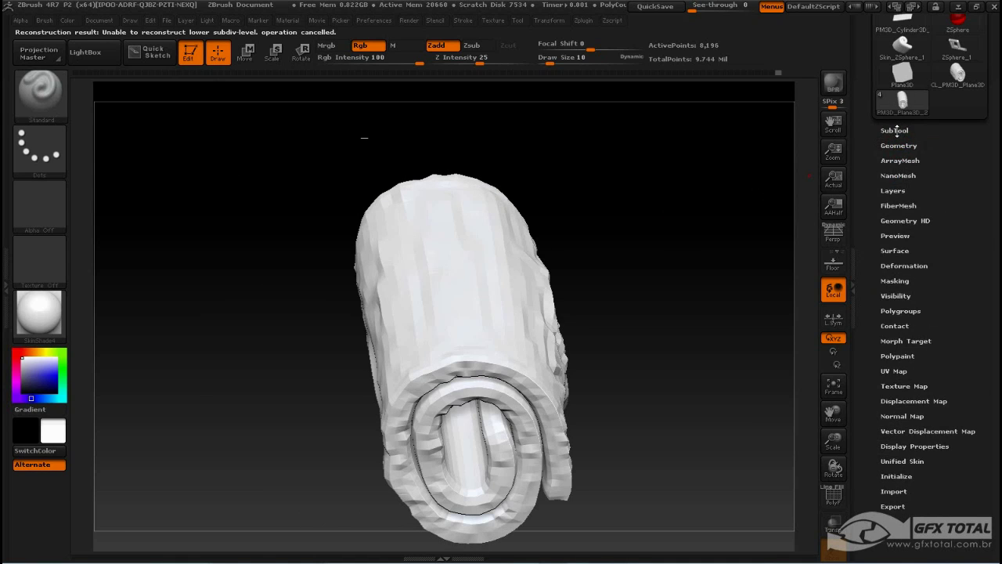
left_click(894, 130)
left_click_drag(697, 237, 661, 237)
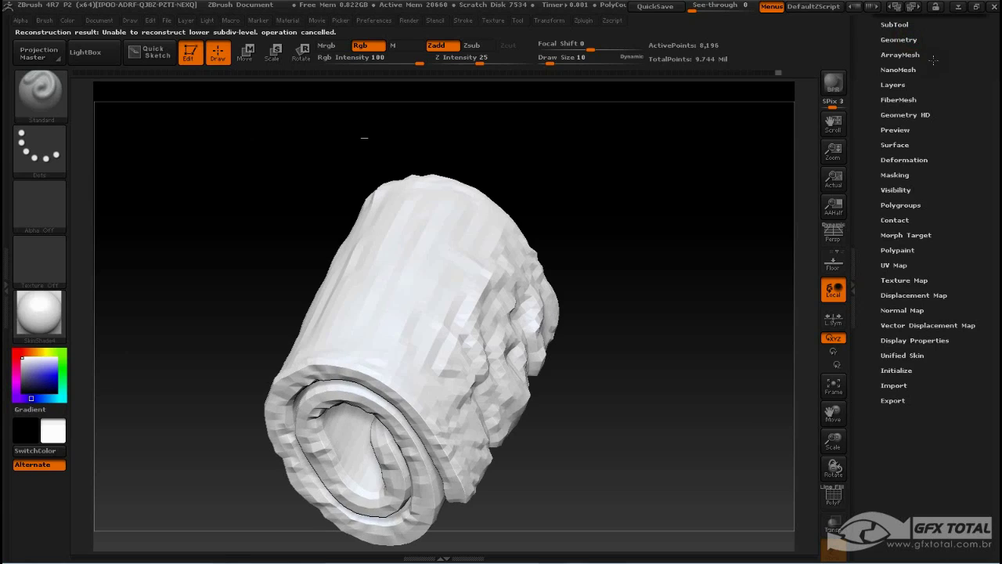
left_click(895, 24)
left_click(895, 100)
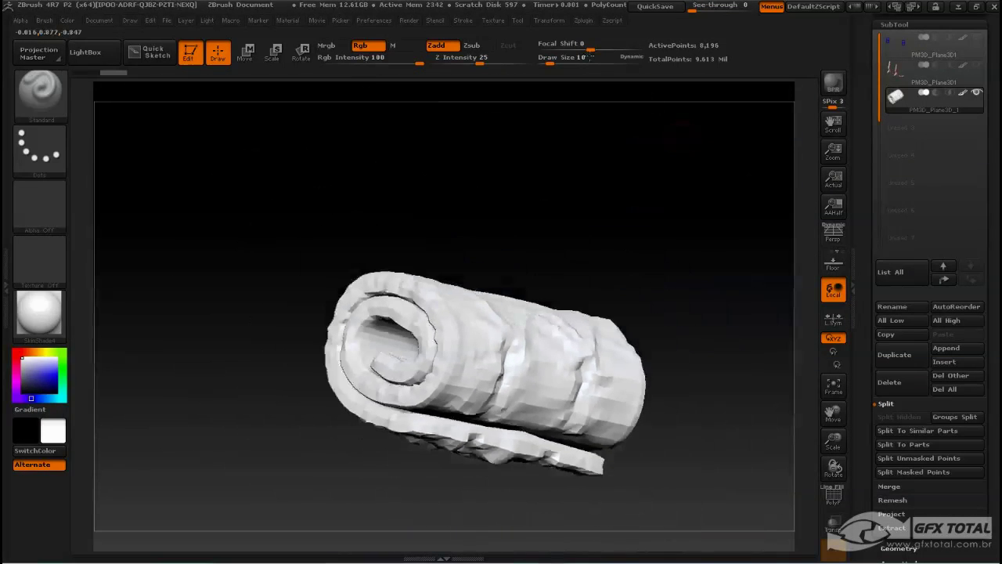
Select the PM3D_Plane3D1 strap subtool so the red-edged straps show around the roll
mouse_move(682, 135)
left_mouse_down()
mouse_move(724, 389)
mouse_move(735, 368)
left_mouse_up()
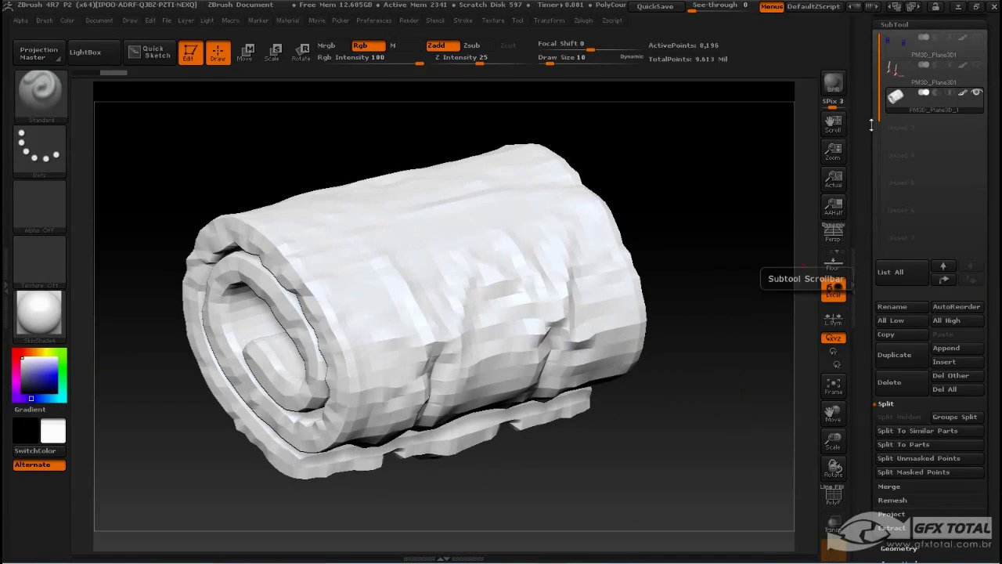
scroll(913, 205, "up", 3)
left_click_drag(681, 336, 742, 340)
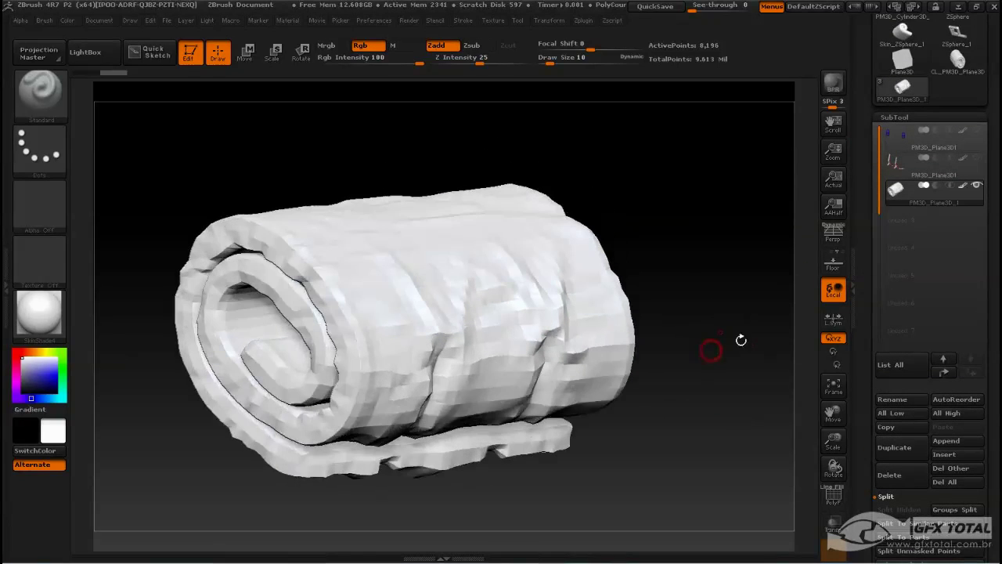
scroll(865, 454, "down", 5)
scroll(900, 431, "down", 5)
scroll(931, 407, "down", 5)
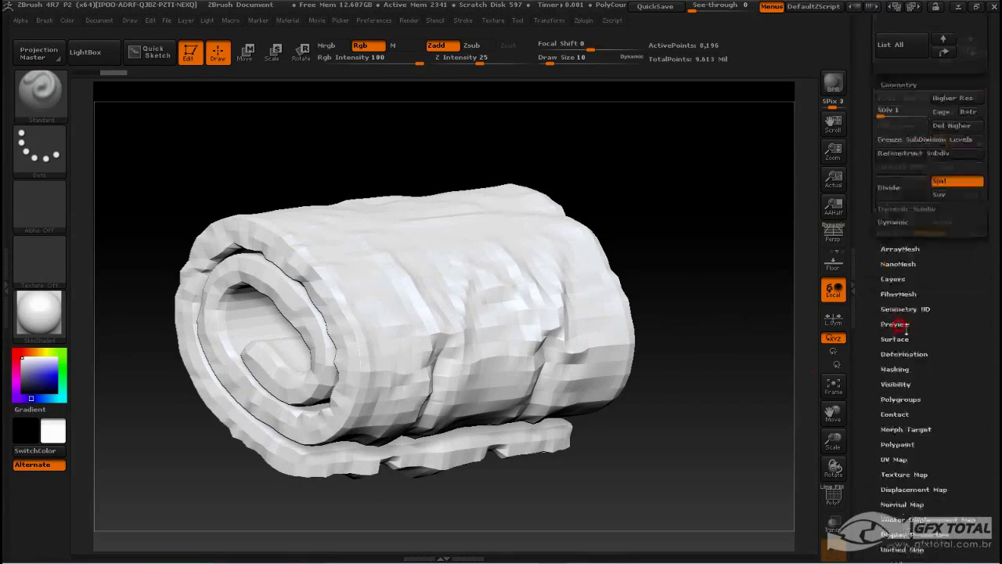
scroll(963, 388, "down", 5)
scroll(963, 388, "up", 10)
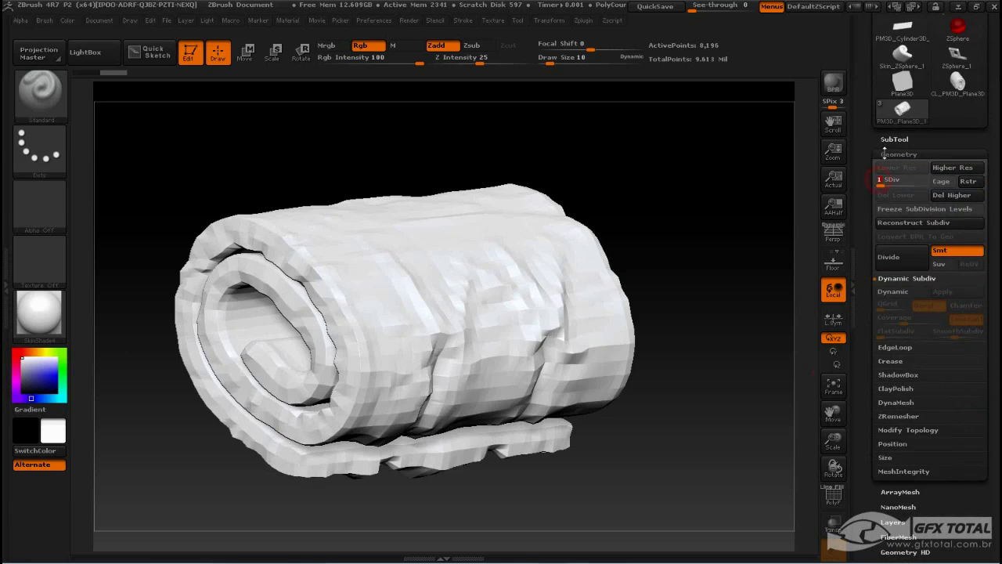
scroll(888, 162, "up", 2)
scroll(887, 163, "down", 3)
left_click(932, 74)
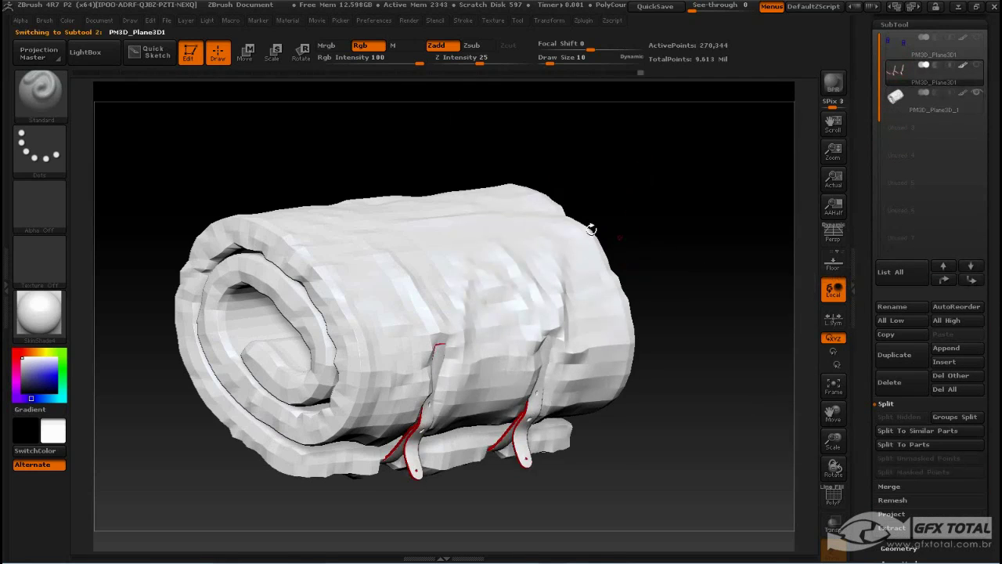
Lower the straps to subdivision level 1 with Shift+D
mouse_move(672, 251)
left_mouse_down()
mouse_move(698, 233)
mouse_move(363, 150)
left_mouse_up()
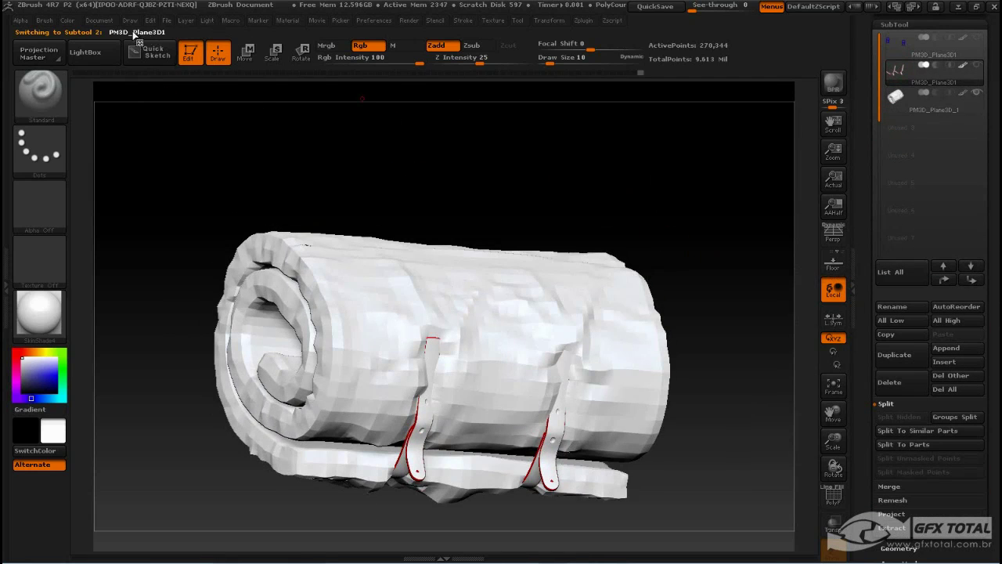
scroll(912, 353, "down", 5)
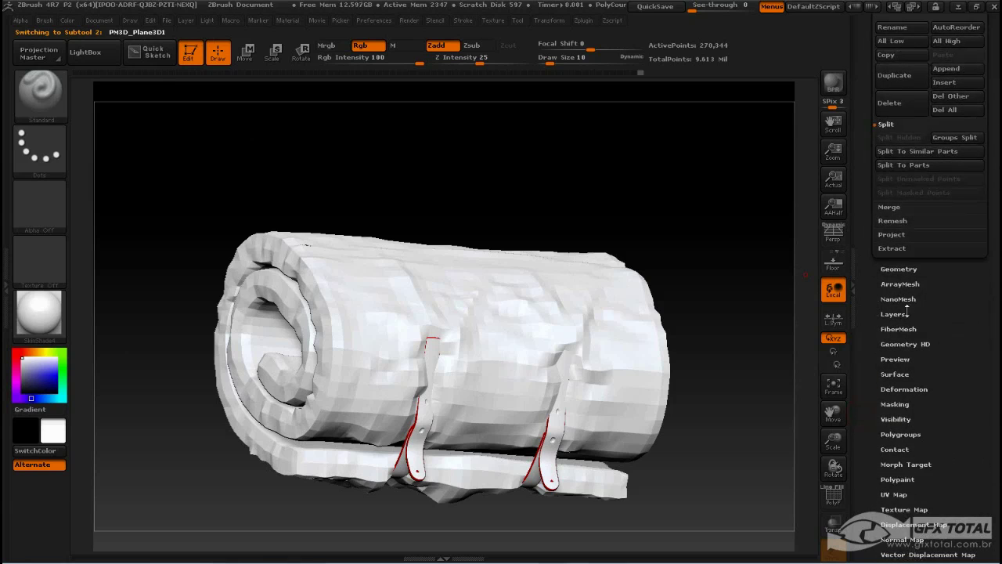
left_click(910, 268)
key("shift+d")
key("shift+d")
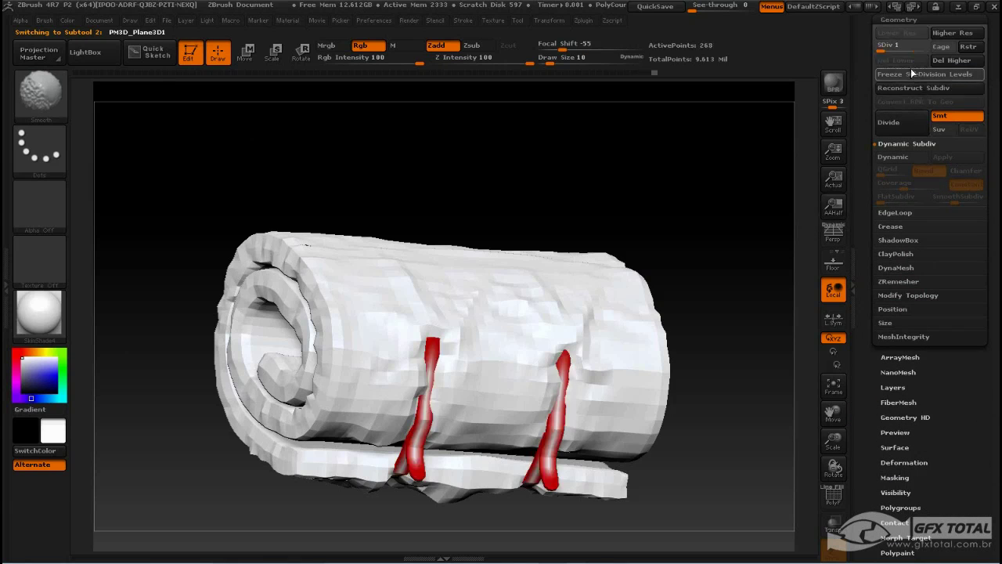
Make the buckle subtool active and orbit the roll to a side-on view
scroll(870, 194, "up", 5)
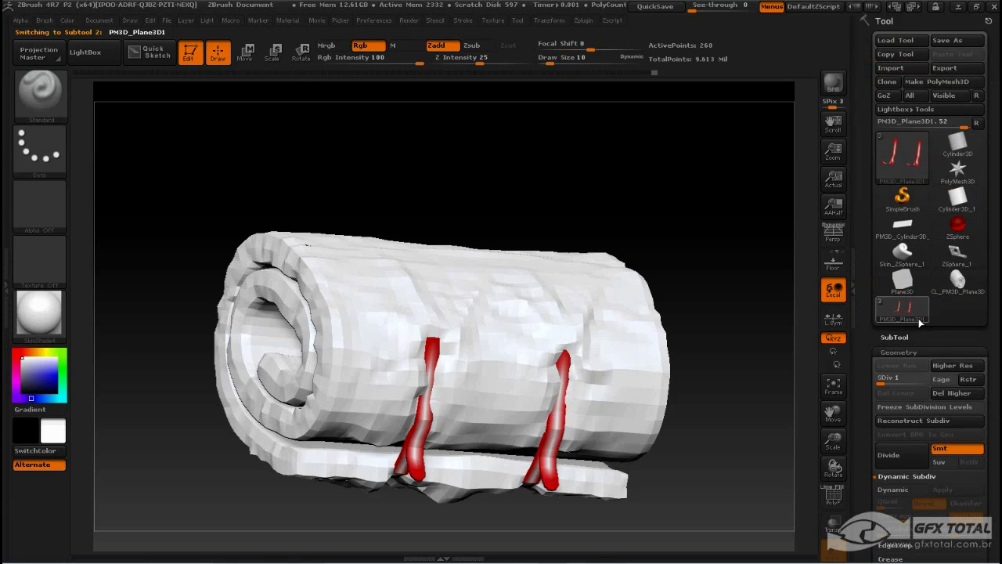
left_click(893, 337)
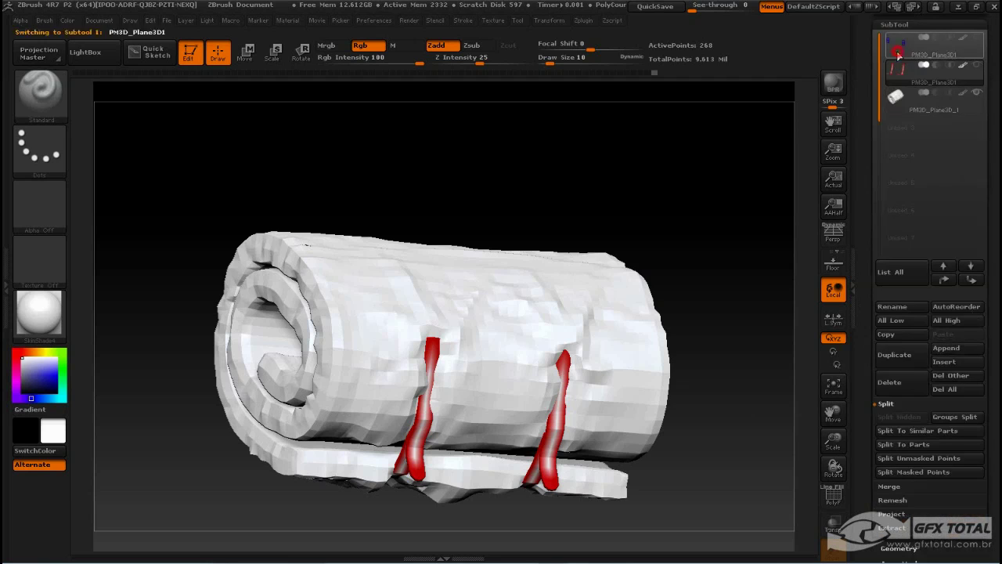
left_click(932, 98)
key("shift")
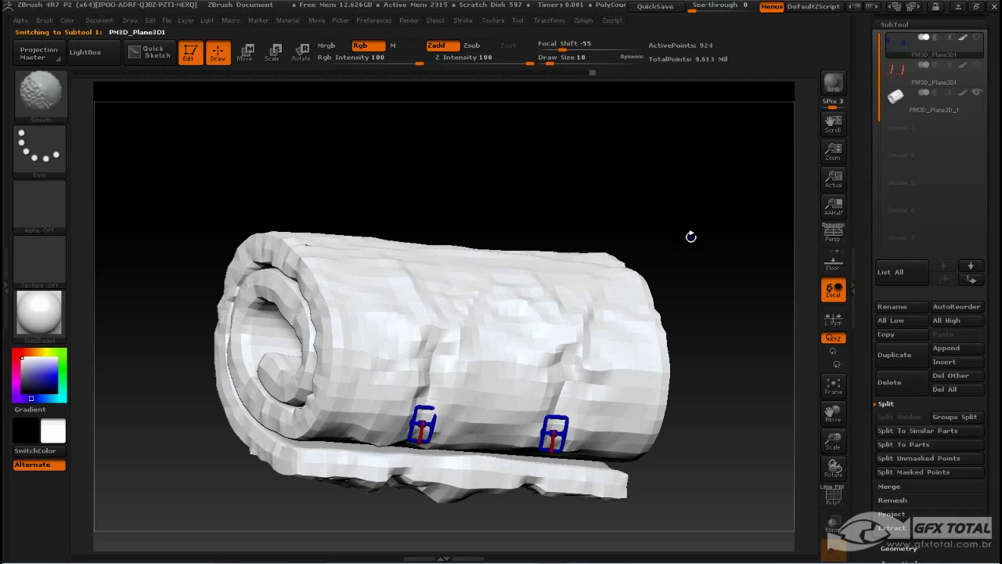
left_click_drag(692, 237, 810, 178)
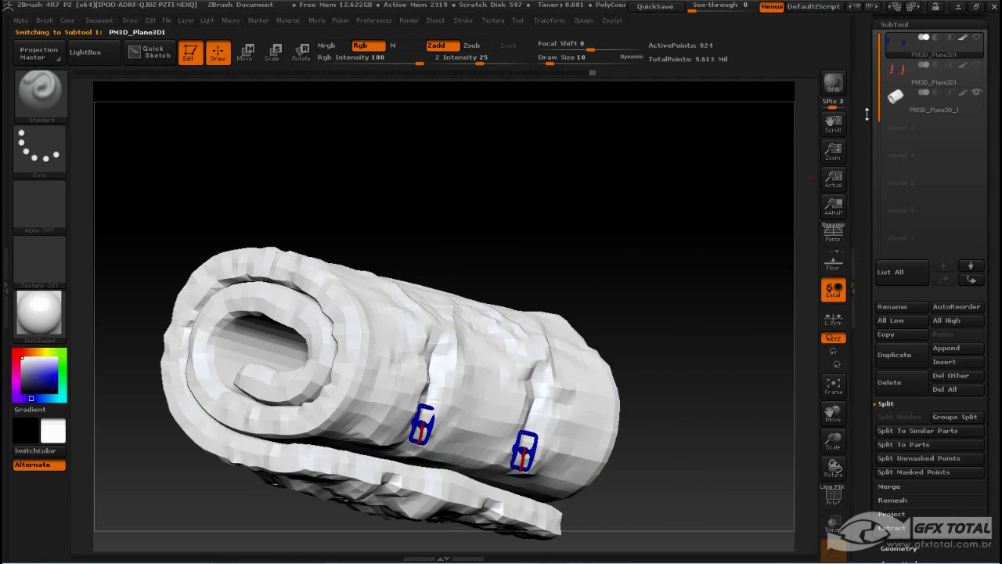
left_click_drag(867, 114, 869, 243)
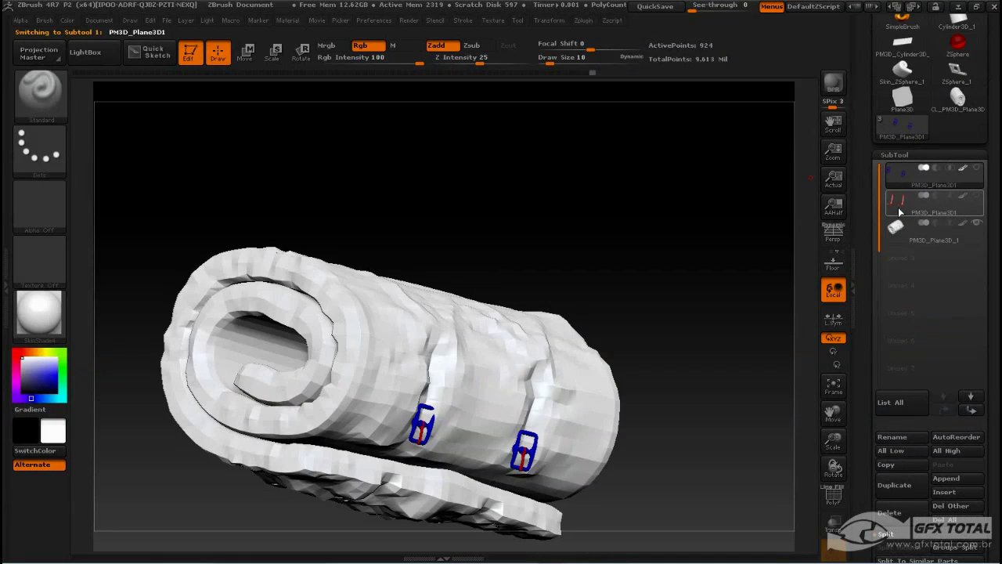
Select the red straps and move PM3D_Plane3D_2 up three slots in the subtool list
left_click(901, 229)
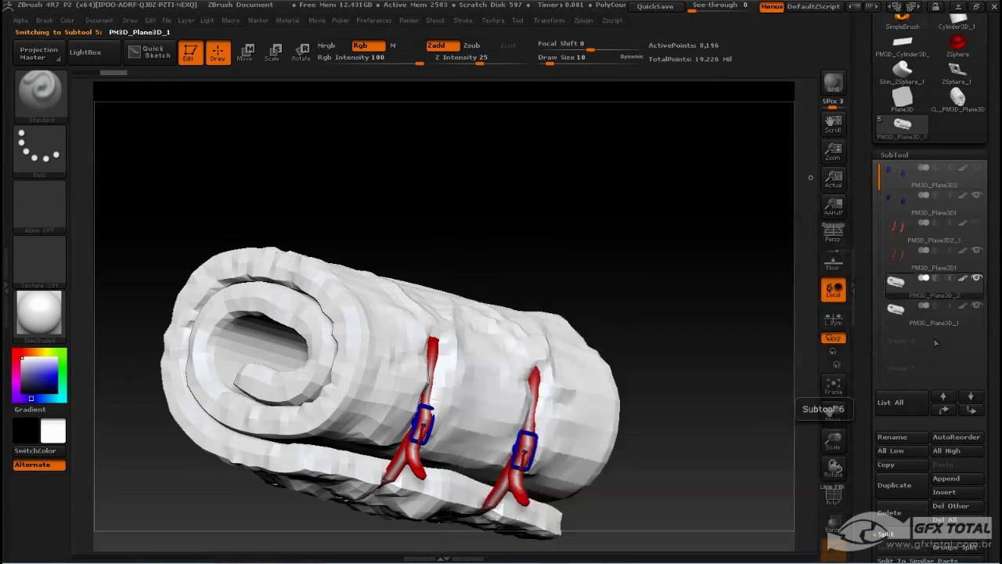
left_click(954, 410)
left_click(953, 410)
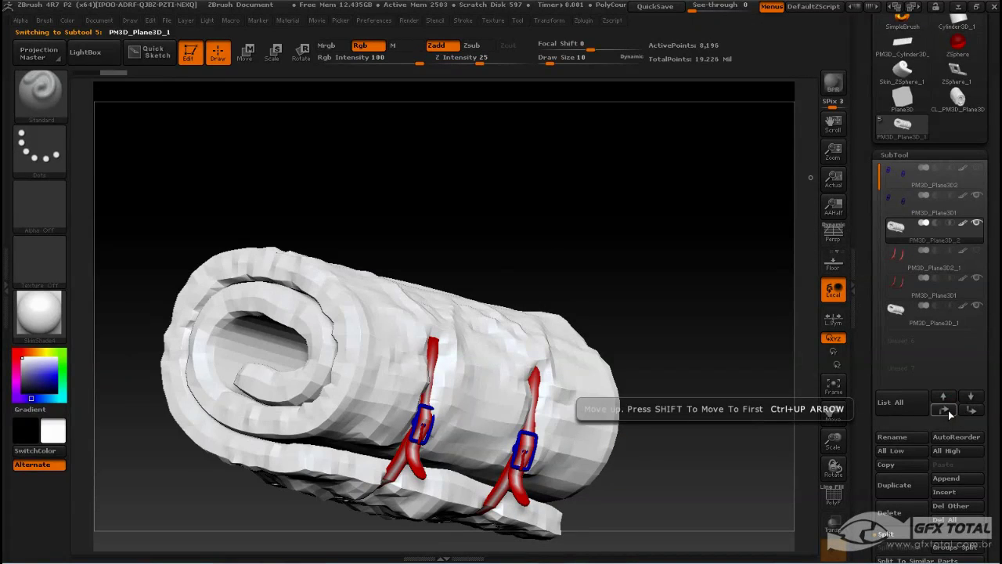
left_click(957, 411)
Move PM3D_Plane3D2_1 up the list and scroll down to its Geometry settings
left_click(897, 266)
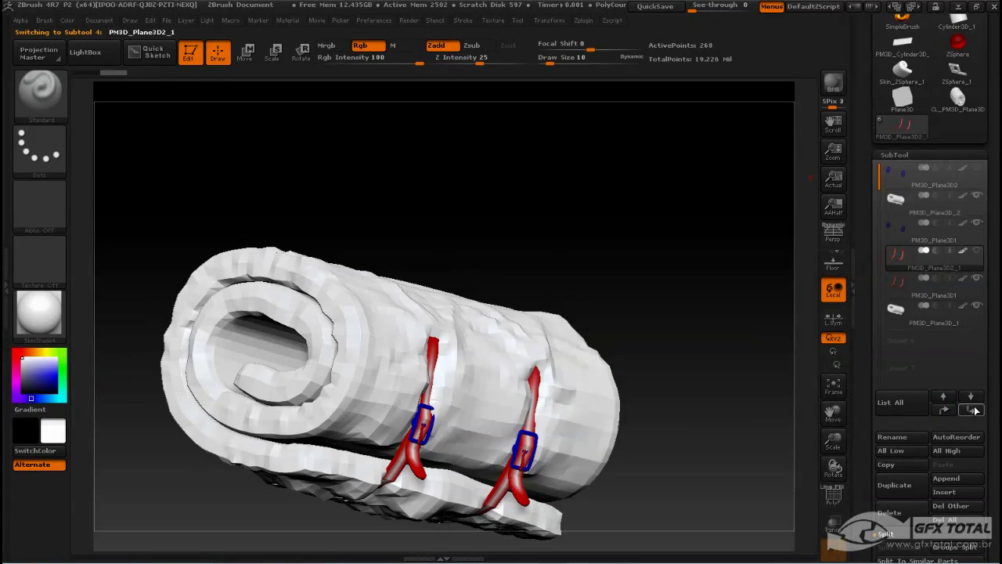
left_click(946, 410)
left_click(945, 409)
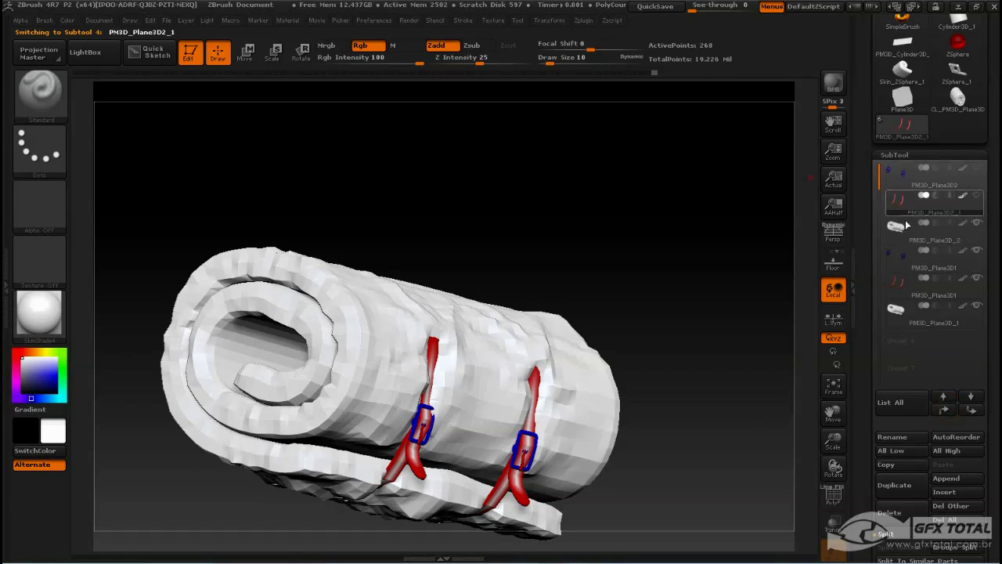
left_click_drag(873, 362, 876, 196)
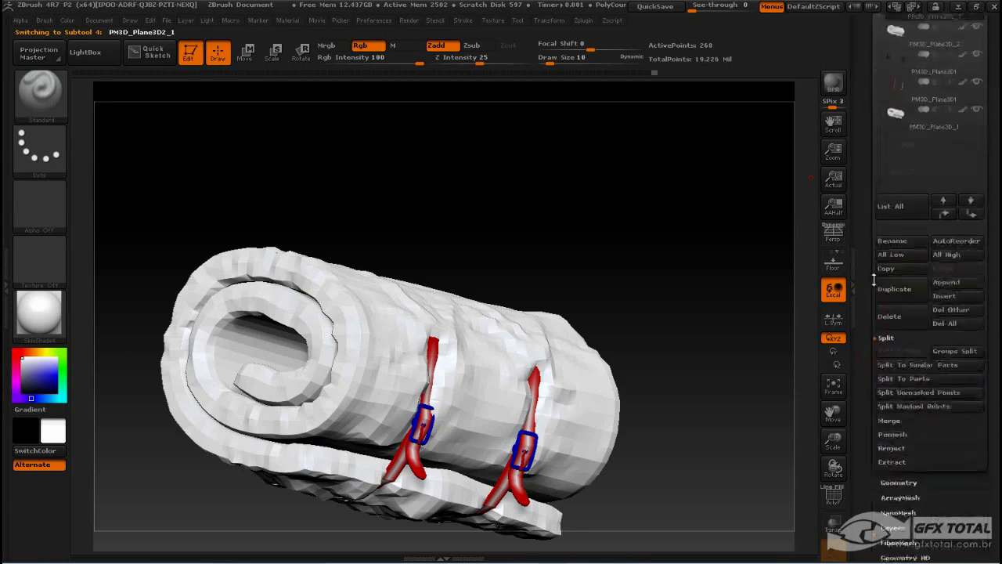
left_click_drag(903, 455, 956, 313)
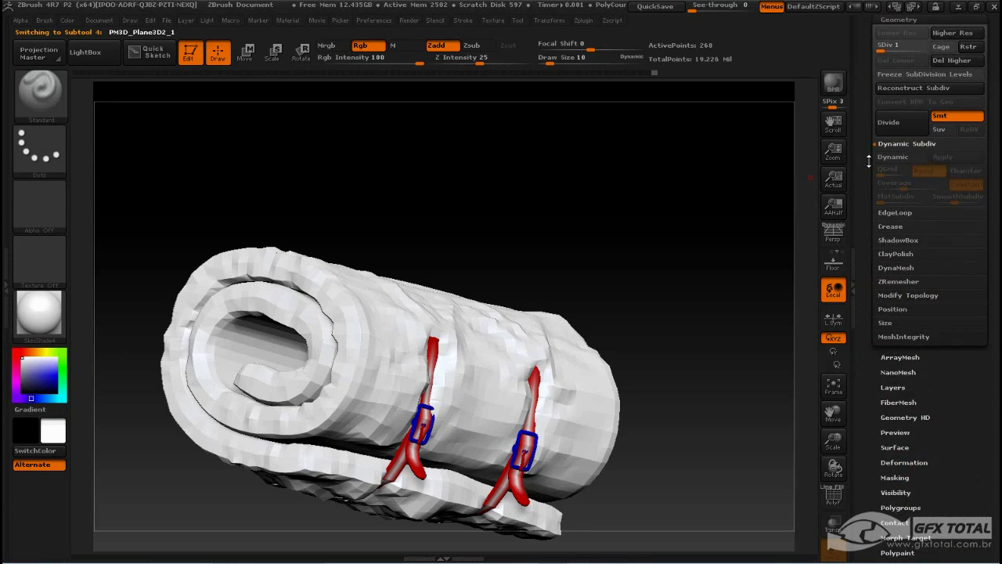
Delete the strap's higher subdivision levels, then switch to the buckles subtool
left_click_drag(868, 160, 937, 354)
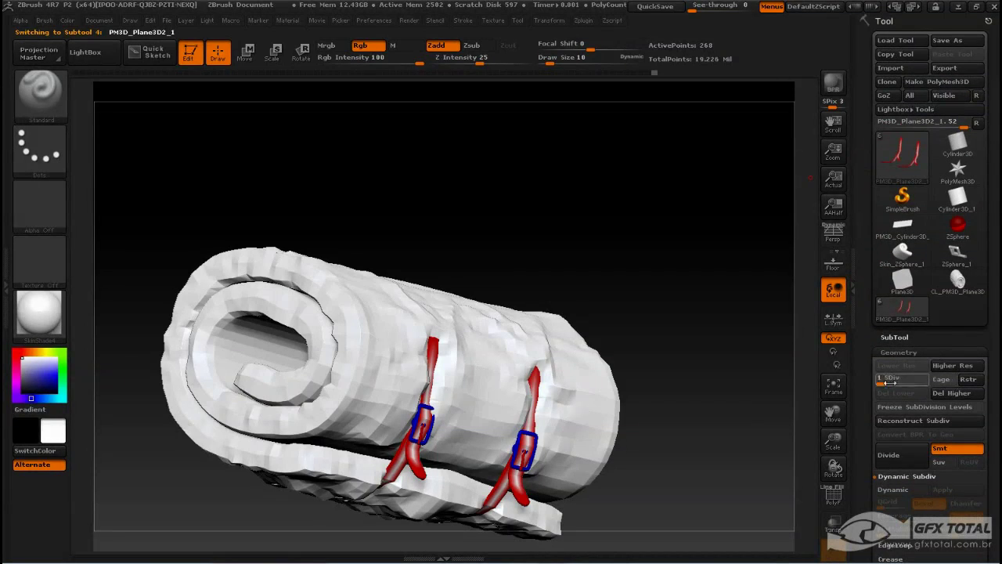
left_click(948, 395)
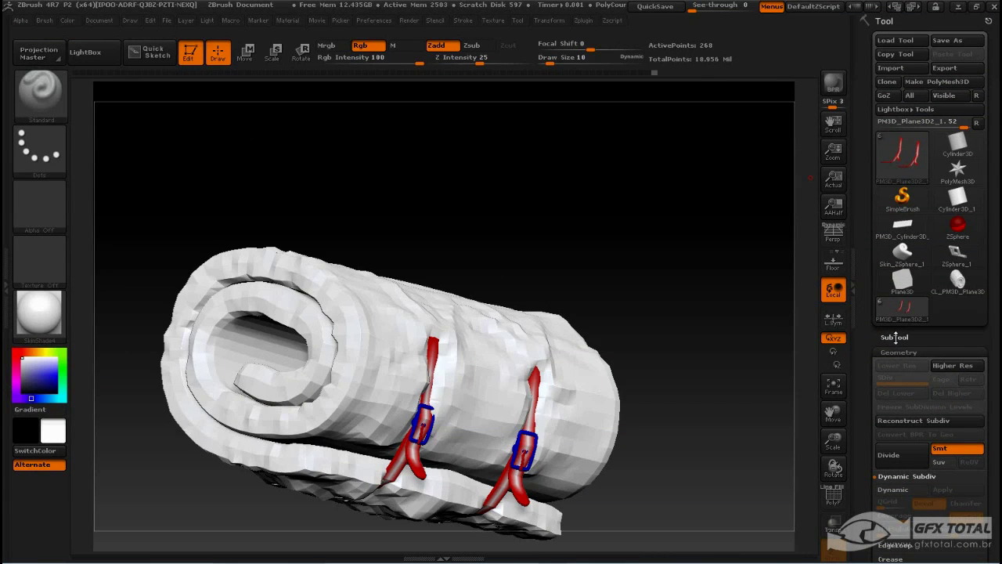
left_click(895, 336)
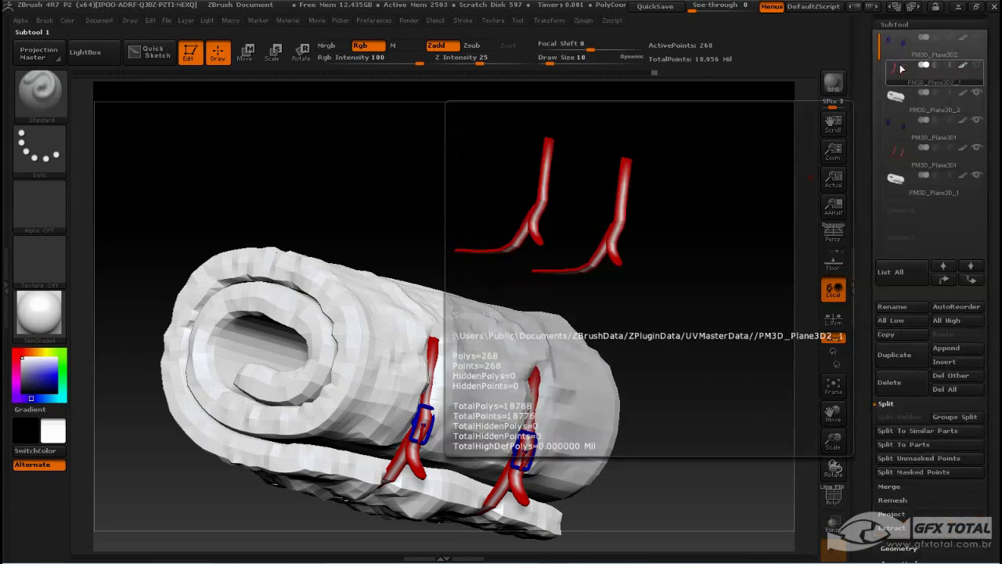
left_click(908, 45)
left_click_drag(983, 501, 984, 336)
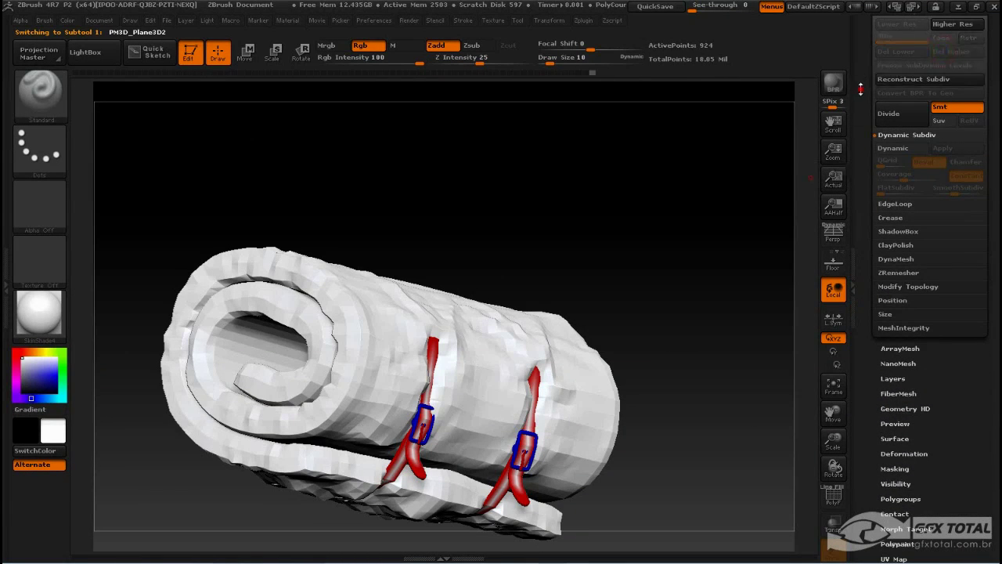
left_click_drag(876, 79, 876, 207)
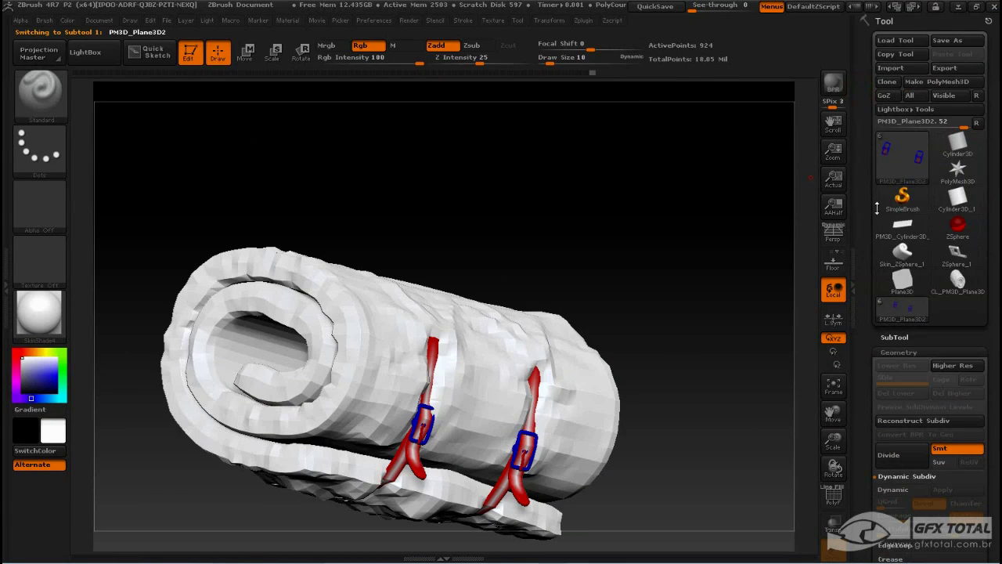
Step through the strap and rolled mattress subtools, ending with the buckles subtool active
left_click(896, 337)
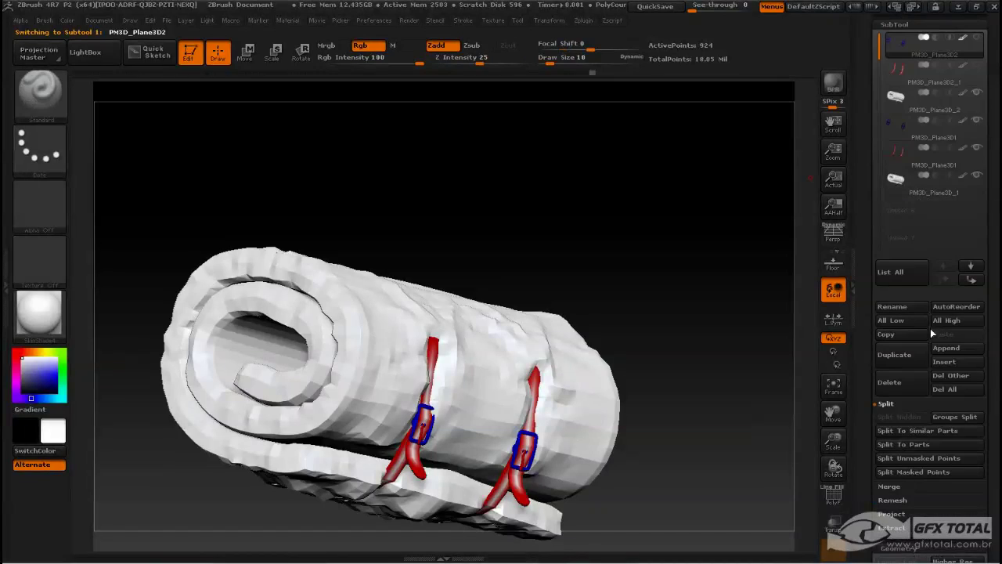
left_click(899, 72)
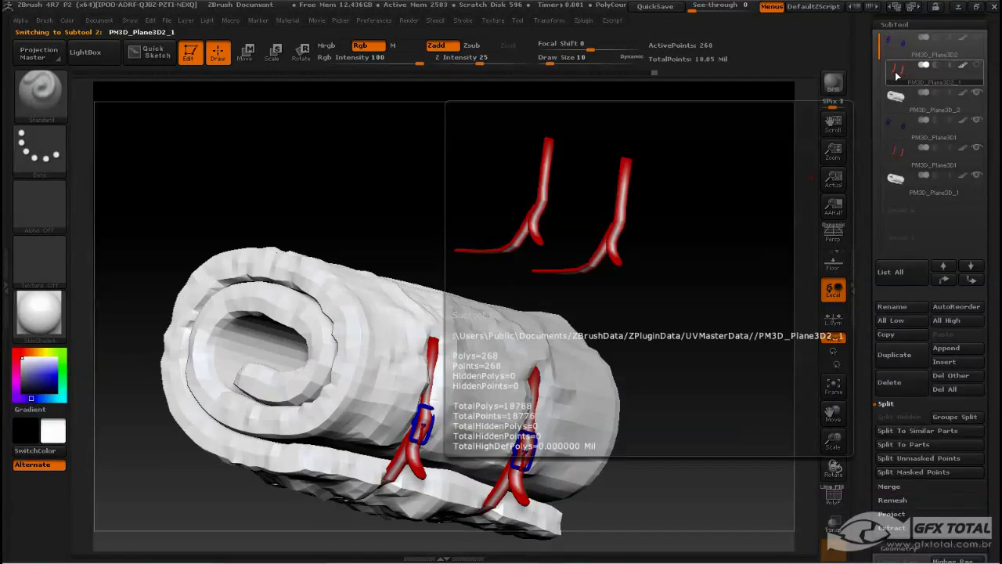
left_click(894, 97)
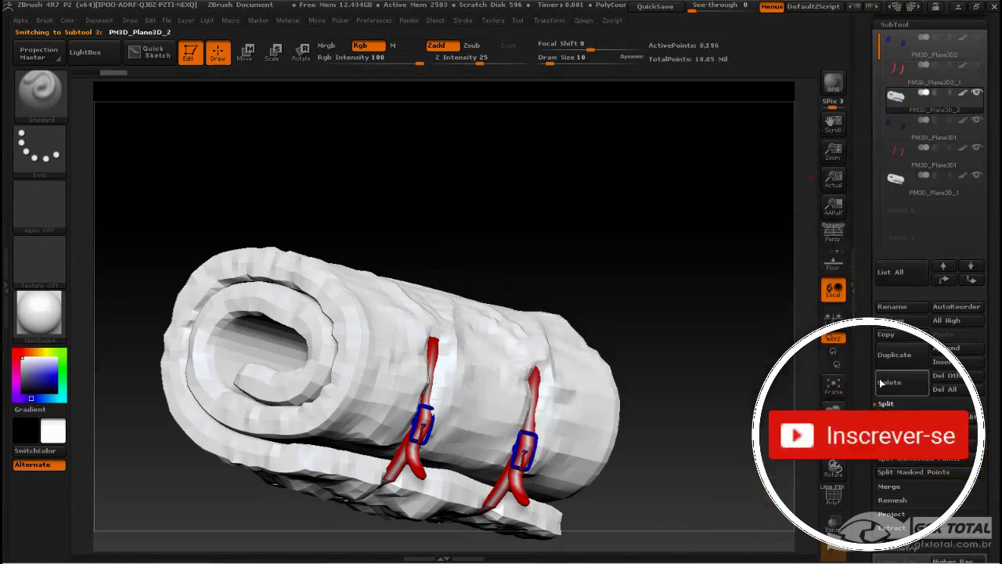
scroll(867, 389, "down", 1)
scroll(866, 390, "down", 2)
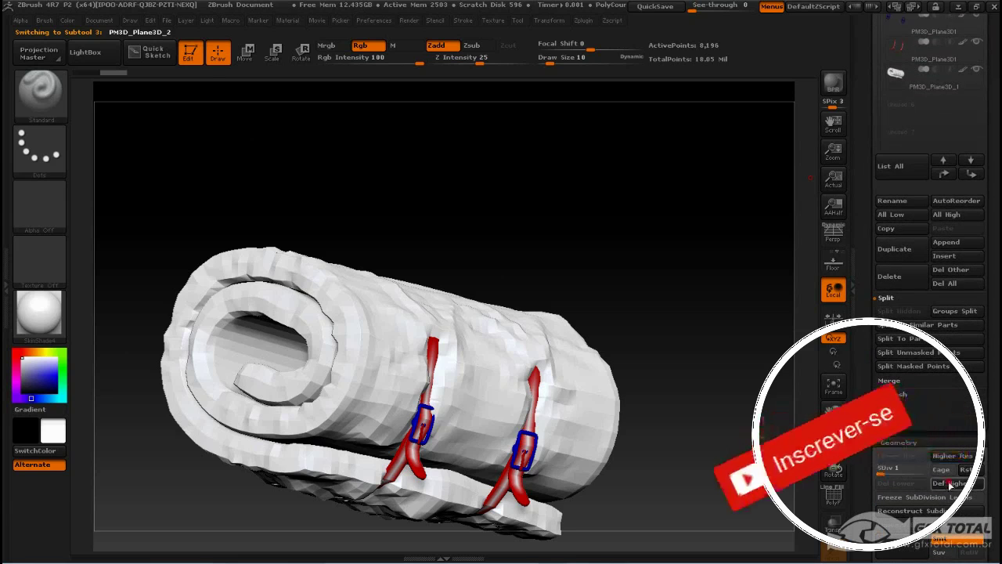
scroll(861, 318, "up", 5)
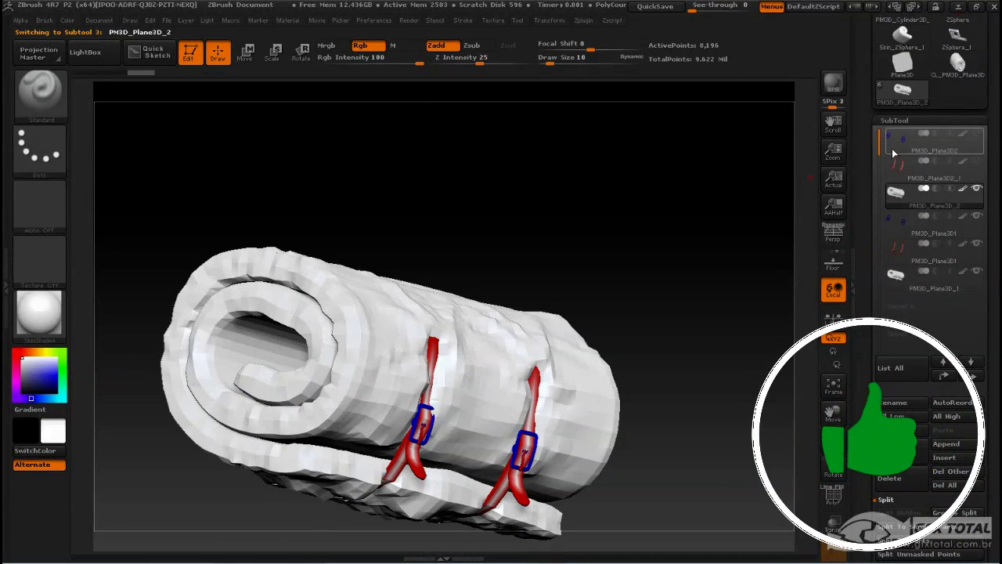
mouse_move(931, 143)
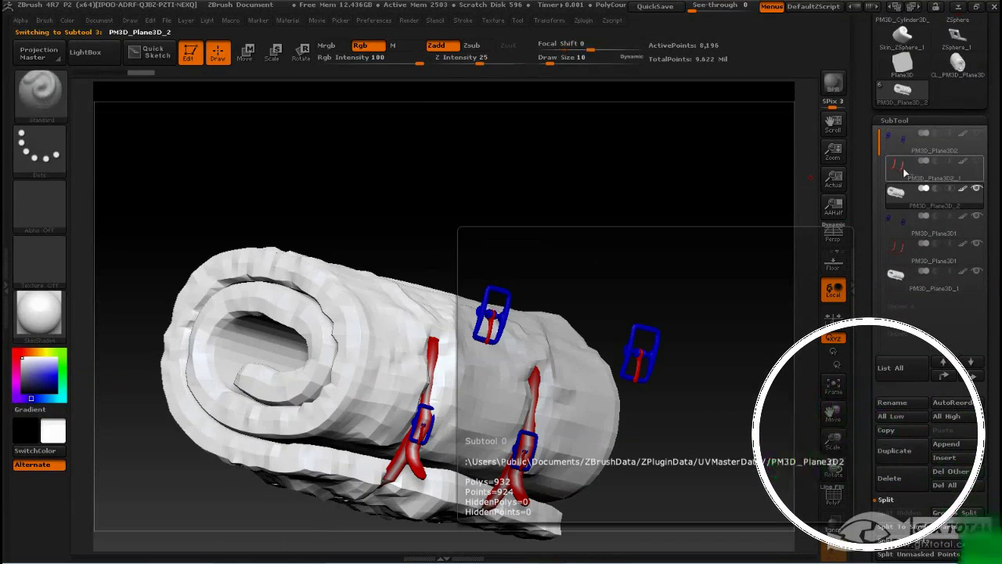
left_click(900, 141)
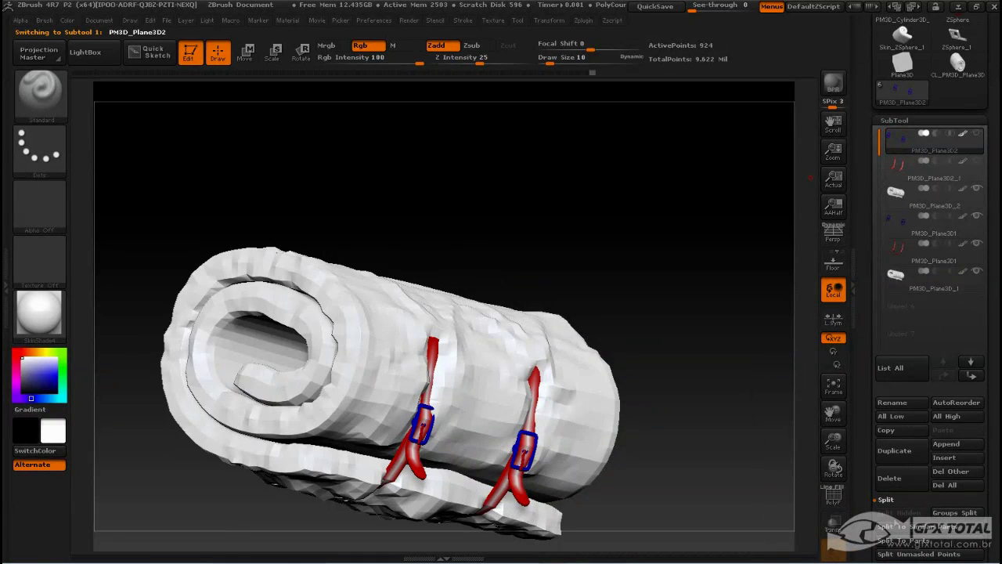
scroll(866, 485, "down", 3)
MergeDown the buckles into the straps, then into the roll, confirming both merges
left_click(900, 375)
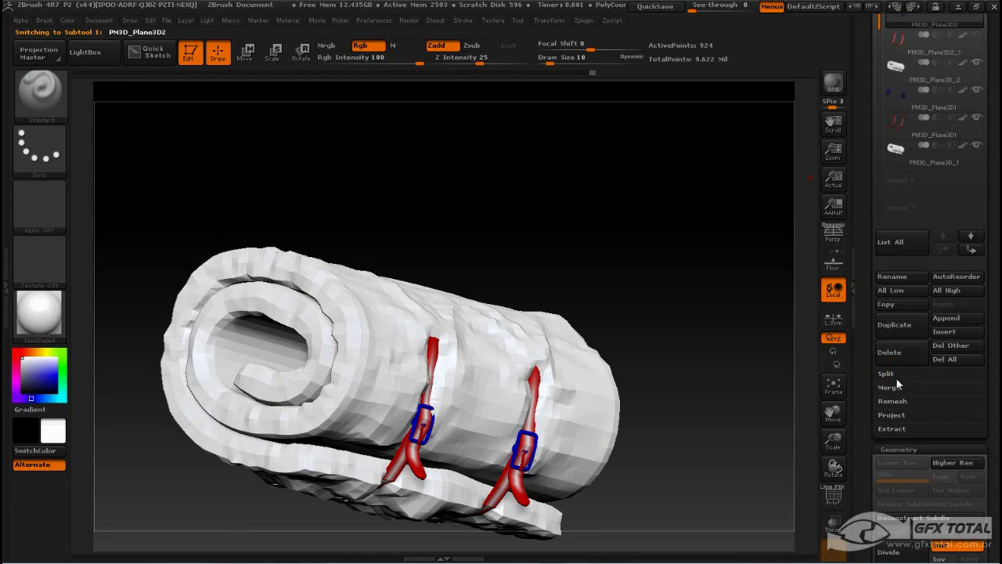
left_click(891, 386)
left_click(908, 400)
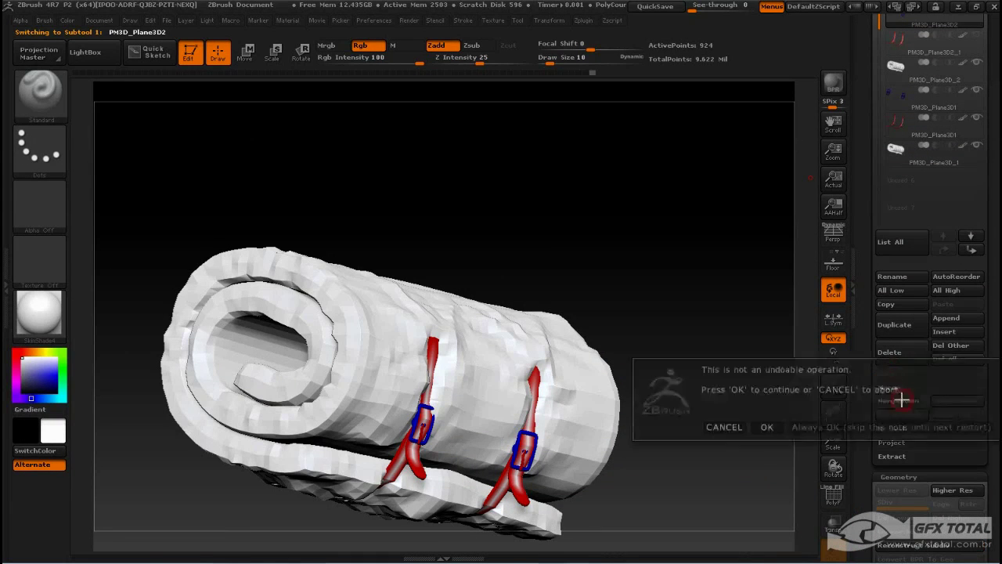
left_click(767, 426)
left_click(907, 398)
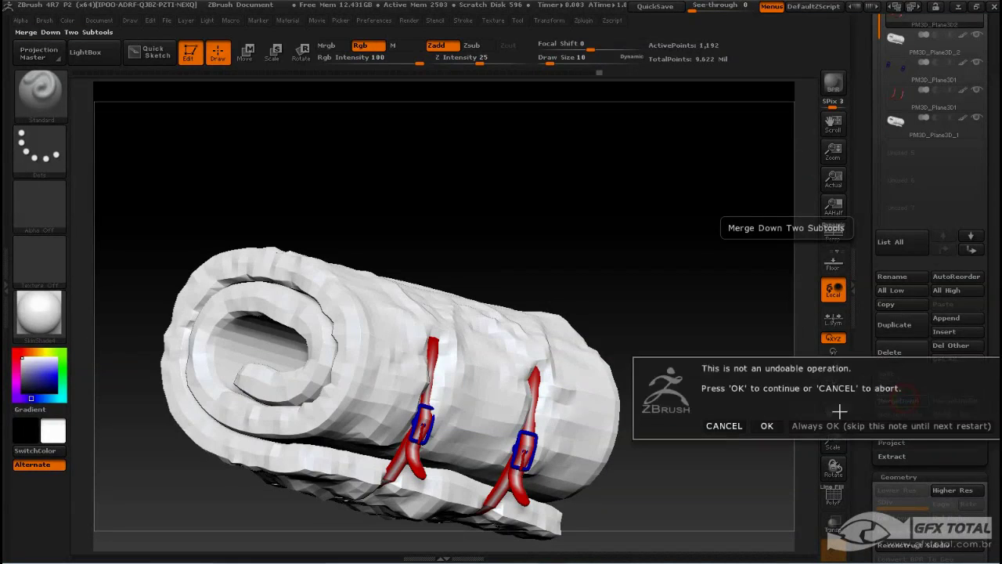
left_click(765, 423)
Turn PolyF on to inspect the merged model frontally, then turn it off
left_click_drag(727, 251, 718, 276)
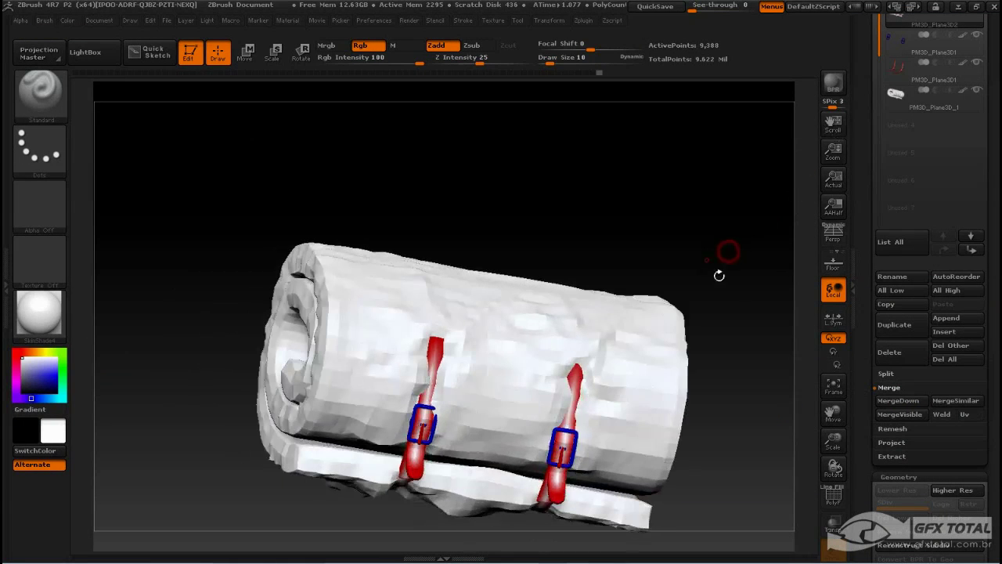
left_click(833, 494)
mouse_move(750, 466)
left_mouse_down()
mouse_move(749, 414)
mouse_move(720, 407)
mouse_move(720, 463)
mouse_move(719, 417)
left_mouse_up()
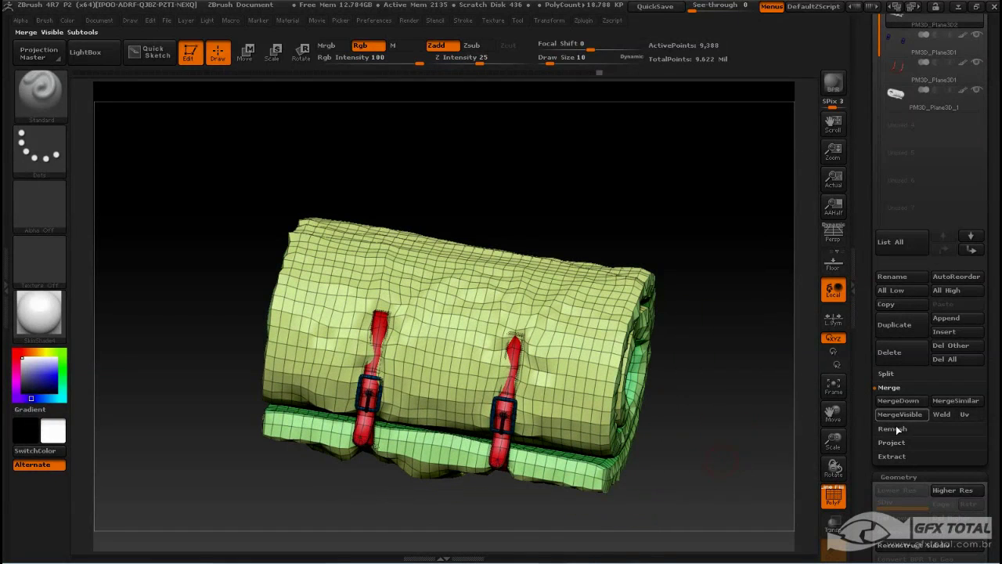
left_click_drag(868, 441, 869, 186)
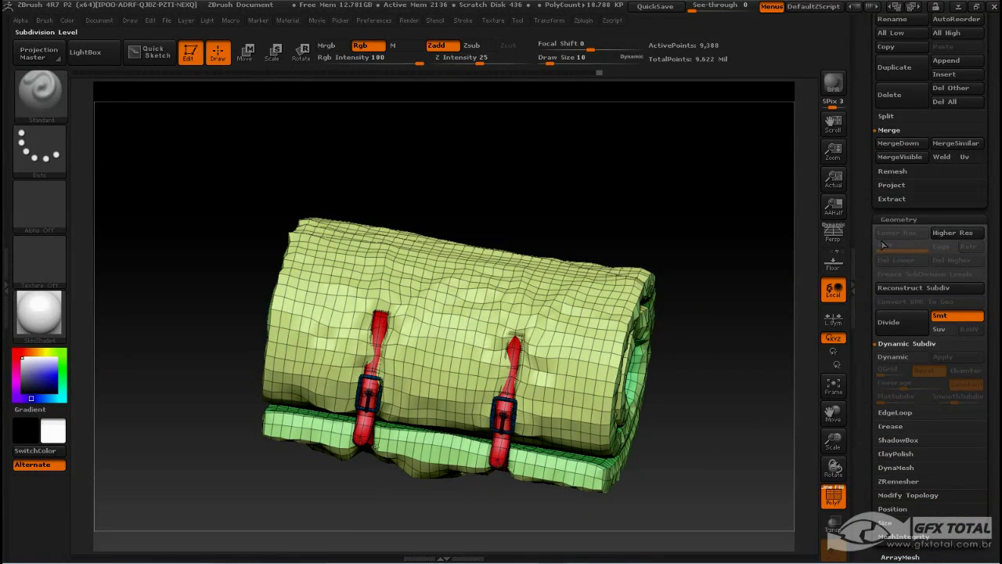
left_click_drag(882, 245, 879, 260)
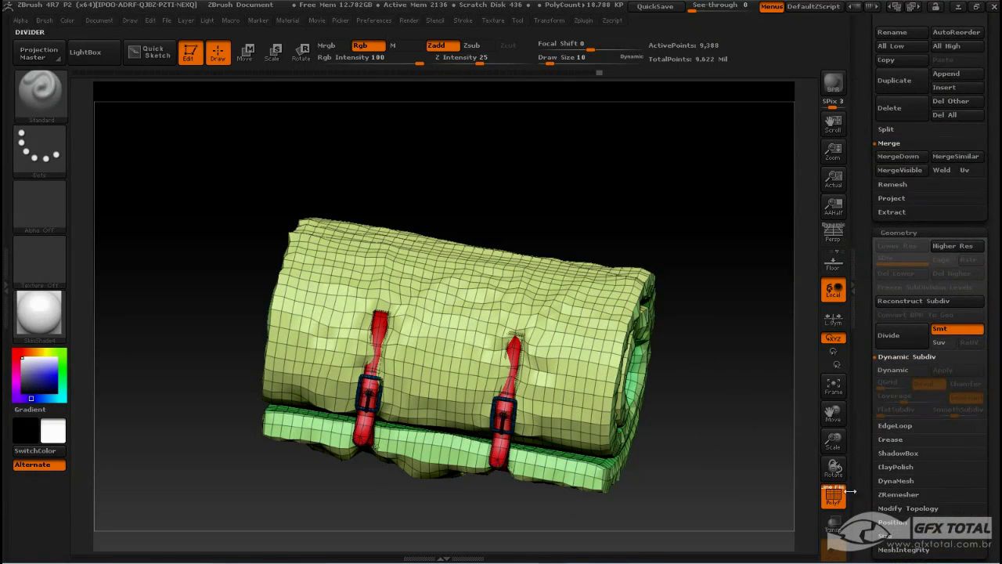
left_click_drag(861, 259, 862, 510)
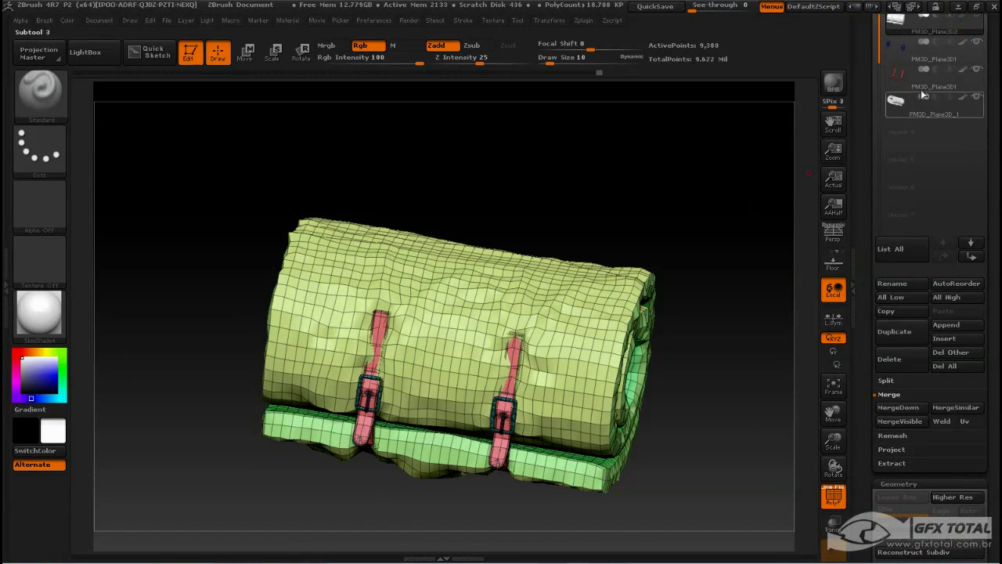
left_click(833, 495)
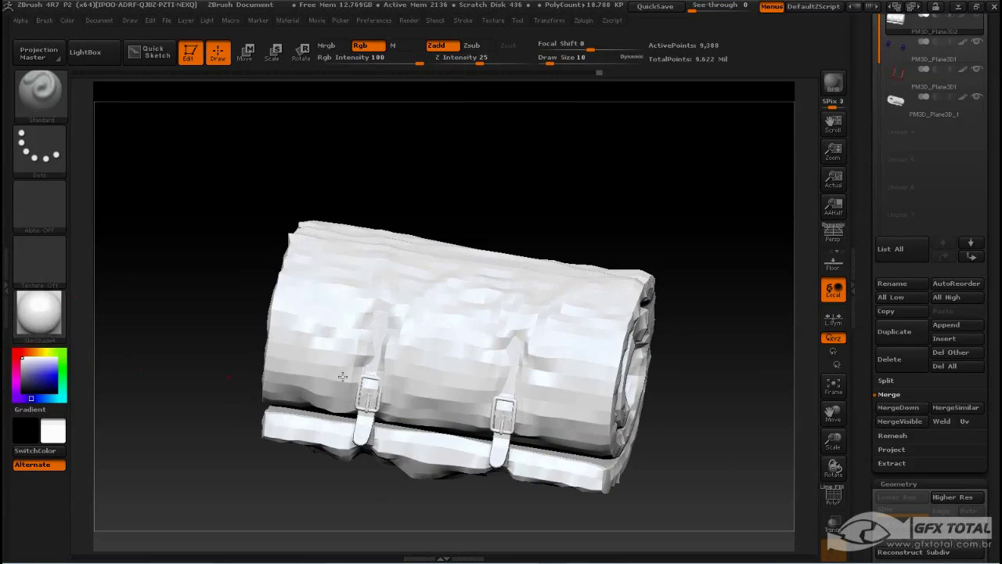
Turn PolyF back on and run Auto Groups to give each connected piece its own polygroup
left_click_drag(859, 463, 859, 372)
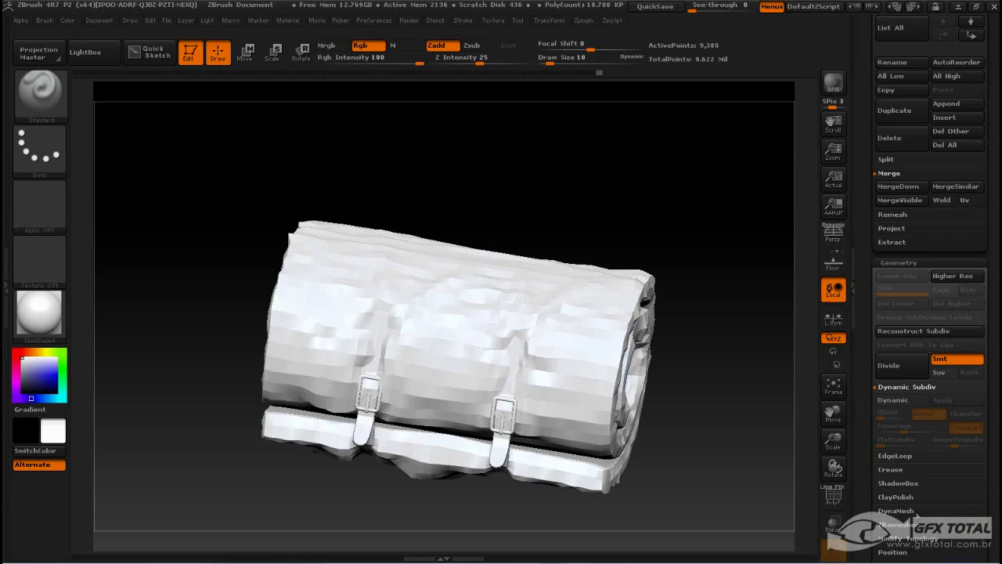
left_click_drag(869, 528, 875, 479)
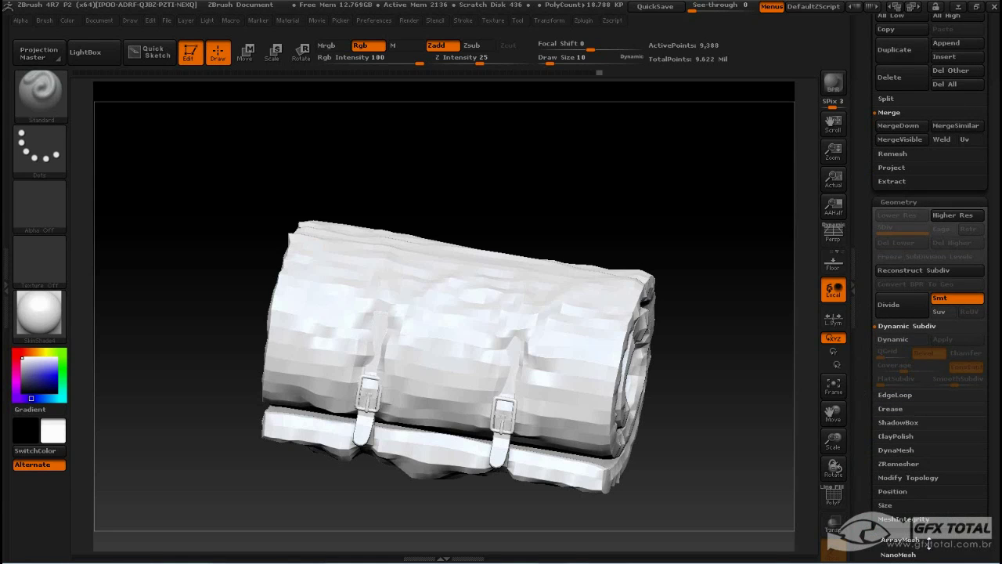
left_click_drag(929, 544, 938, 432)
left_click(908, 390)
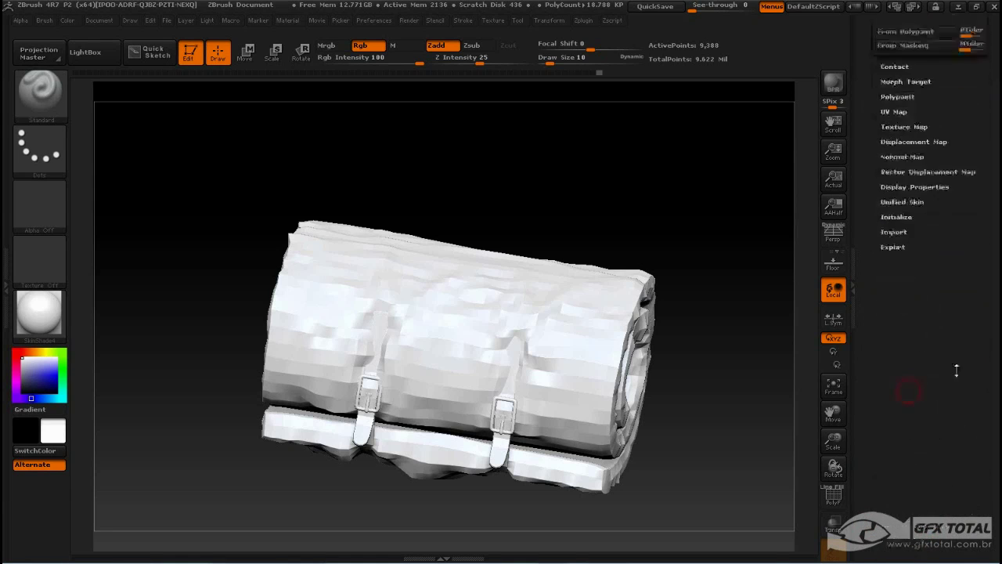
left_click(839, 501)
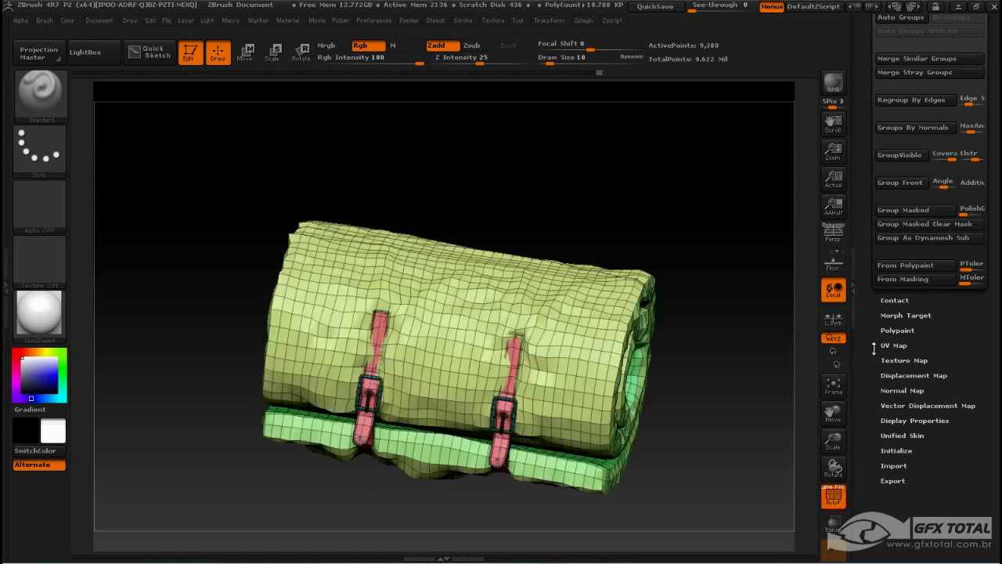
left_click_drag(732, 280, 721, 281)
left_click_drag(863, 83, 863, 195)
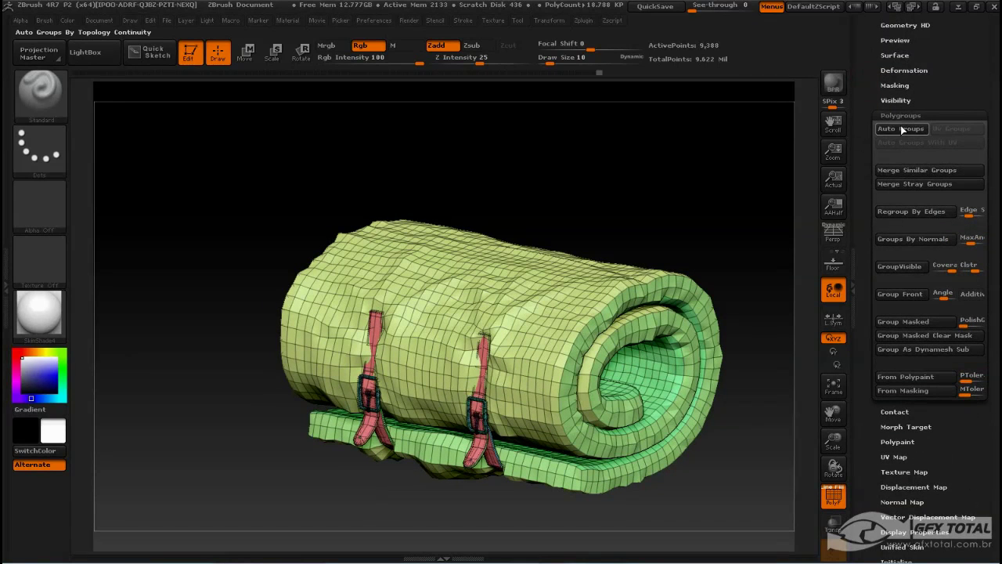
left_click(900, 129)
Orbit to the roll's spiral end and hide the strap and buckle polygroups
left_click_drag(631, 181, 647, 228)
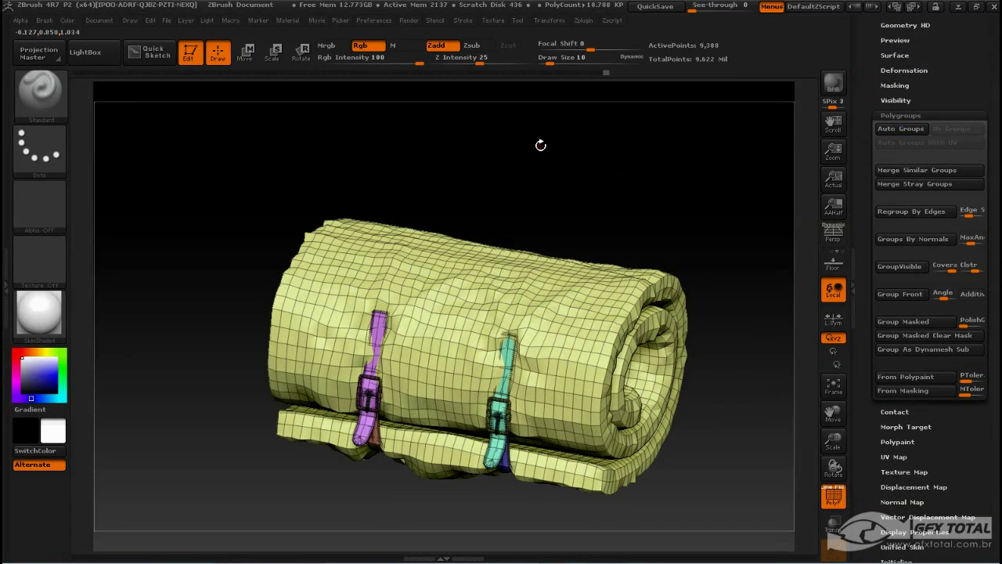
left_click_drag(709, 209, 682, 243)
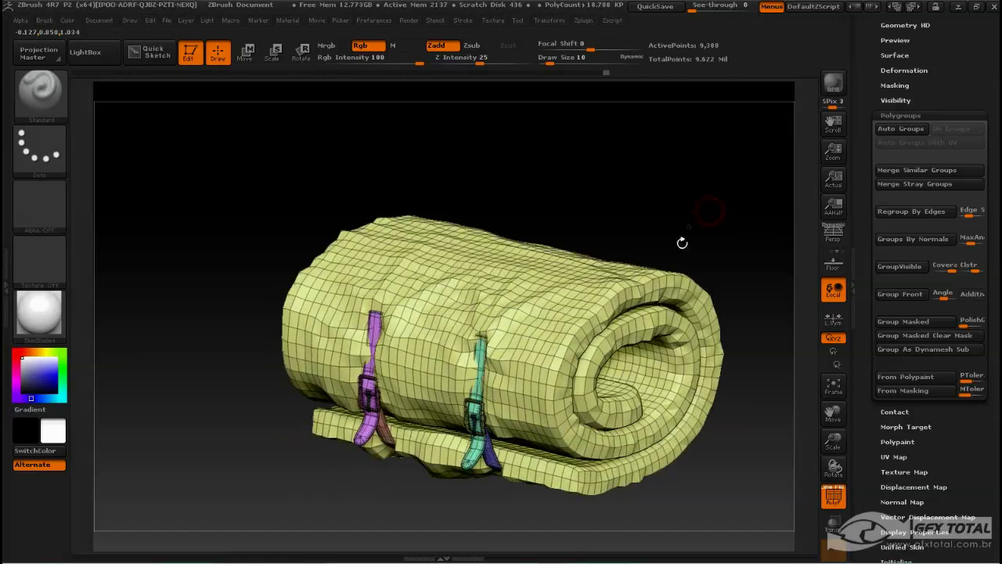
left_click(557, 320, "ctrl+shift")
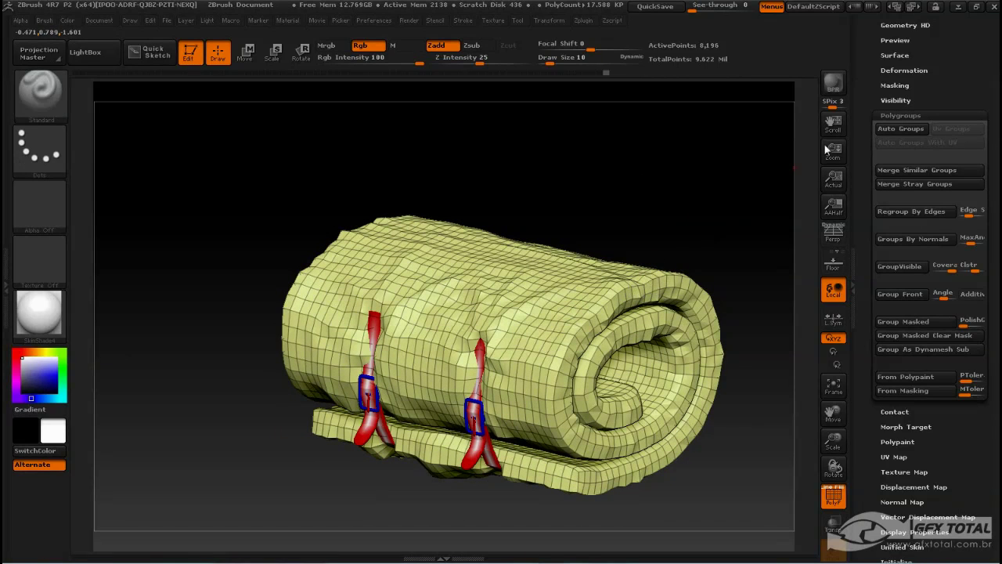
left_click_drag(870, 89, 900, 192)
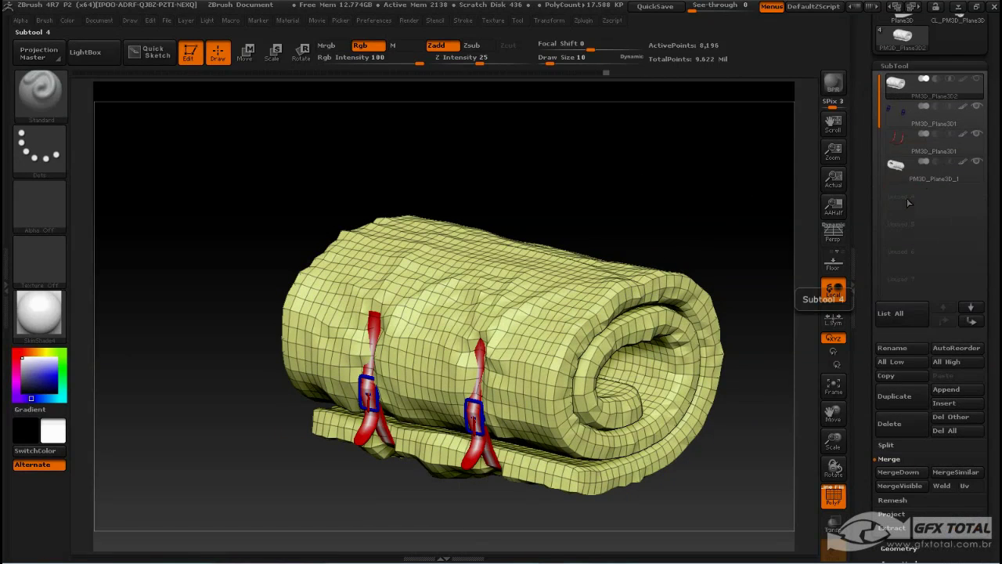
Isolate the two straps by hiding the roll and buckles, then mask the strap pieces
left_click(976, 134)
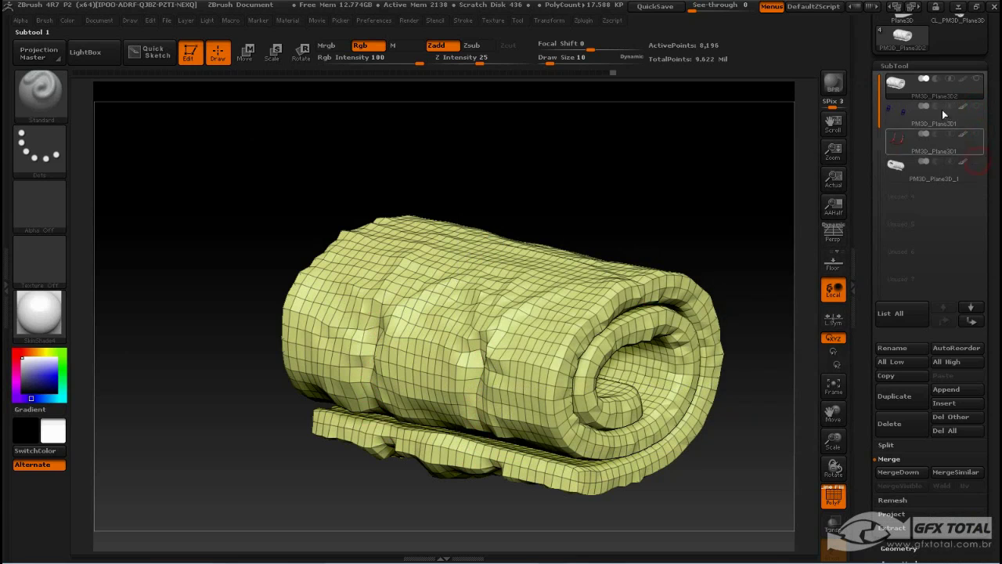
left_click_drag(702, 239, 722, 232)
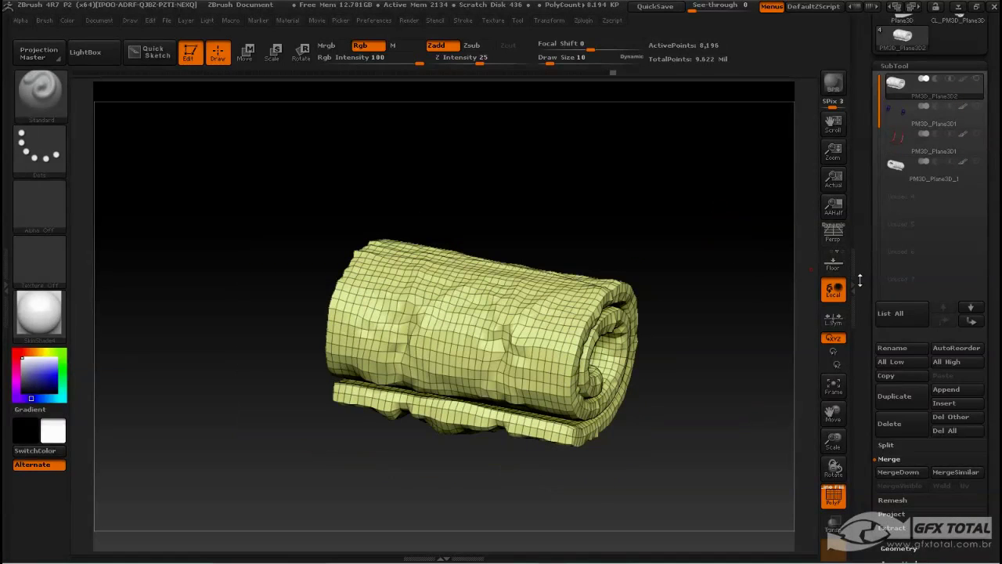
left_click_drag(860, 280, 860, 310)
left_click(695, 296, "ctrl+shift")
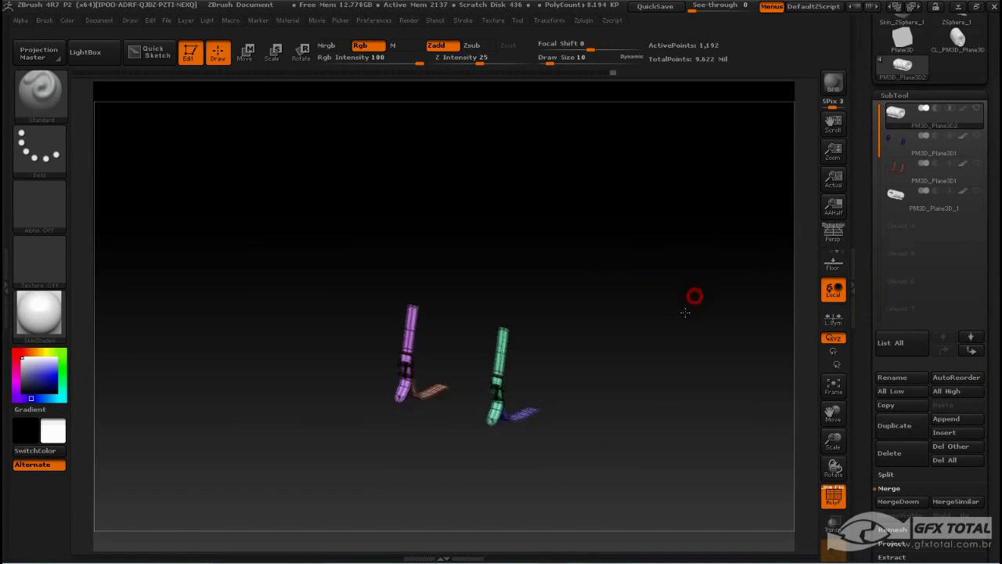
key("f")
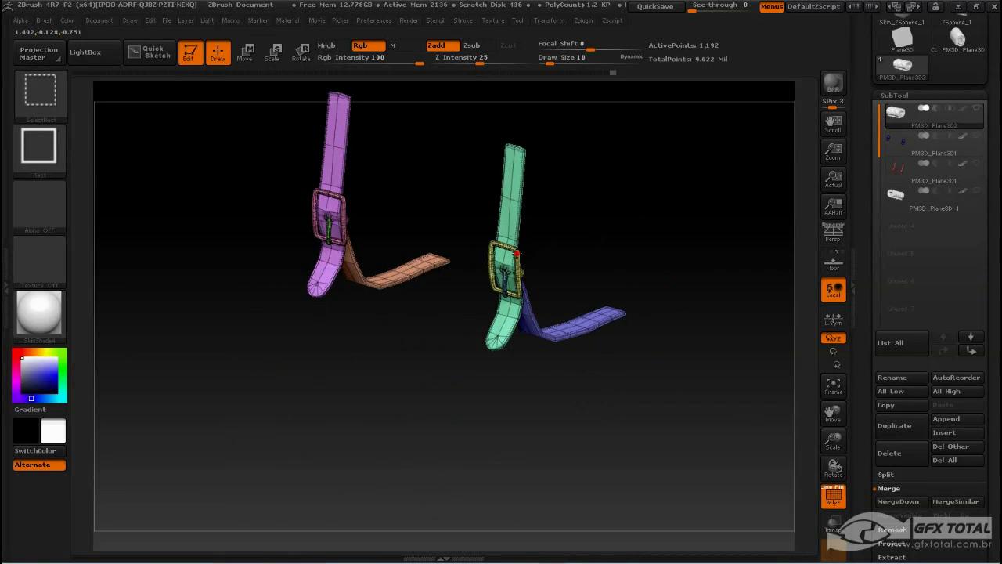
left_click(517, 253, "ctrl+alt+shift")
left_click(343, 205, "ctrl+alt+shift")
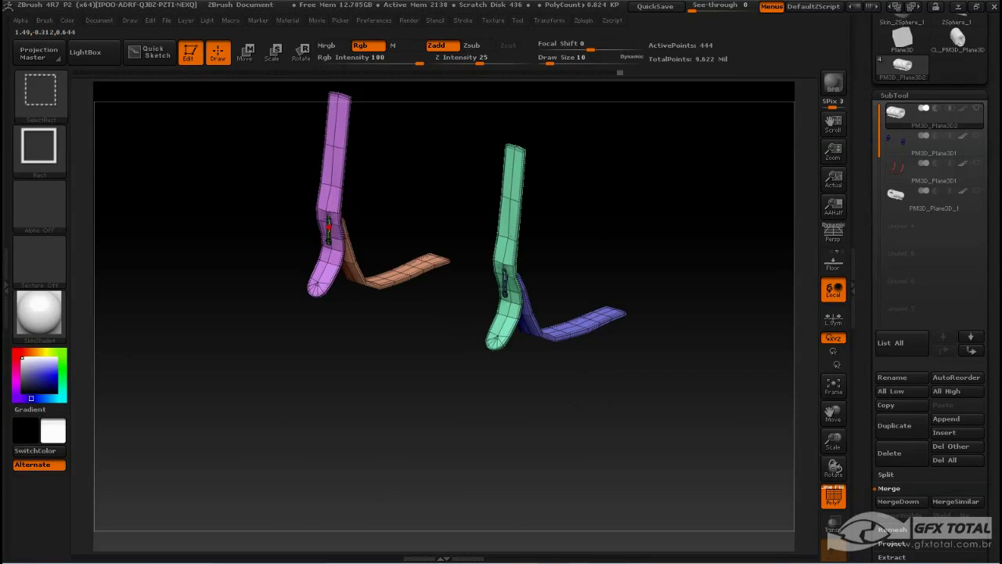
left_click(514, 279, "ctrl+alt+shift")
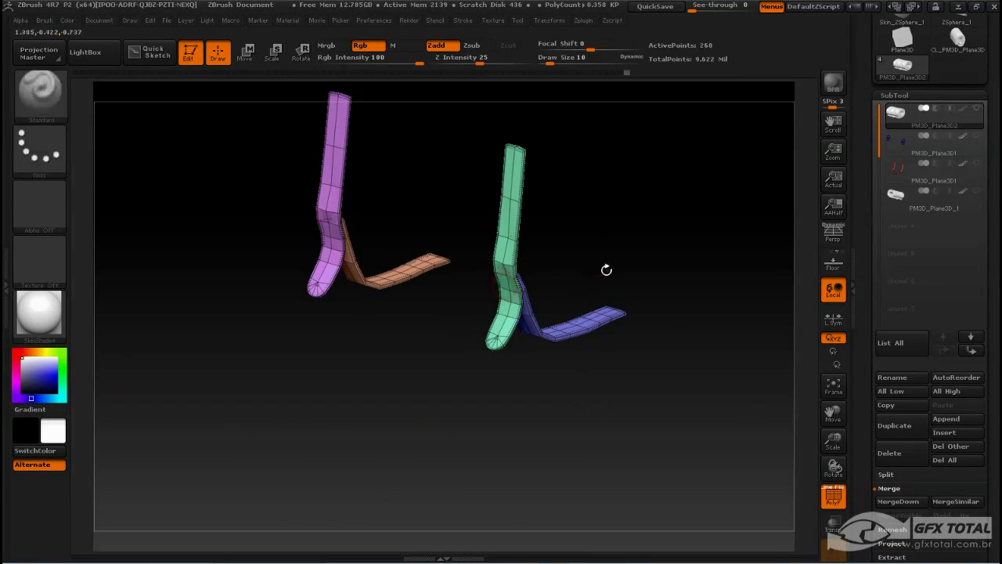
left_click_drag(605, 271, 602, 266)
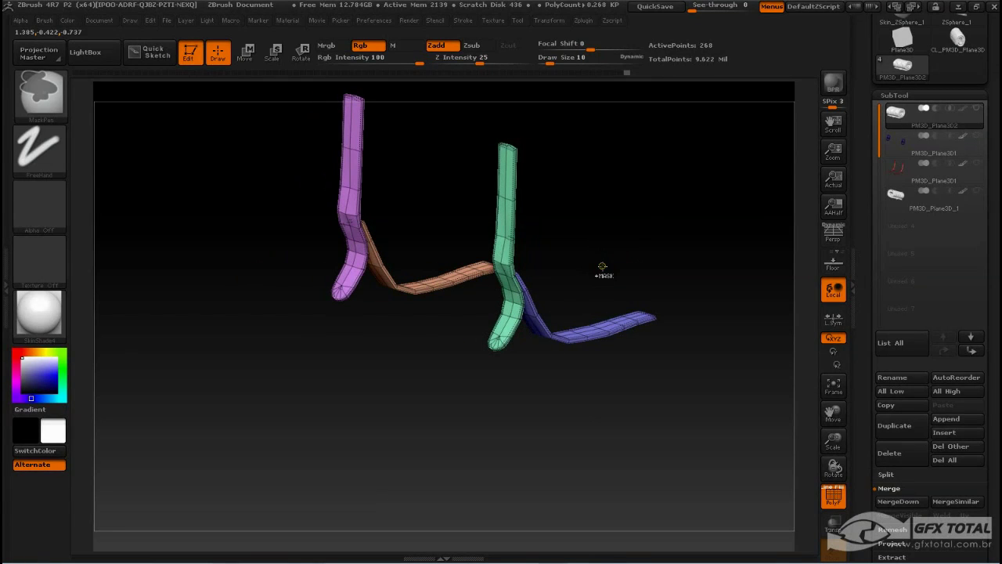
left_click(600, 268, "ctrl+shift")
mouse_move(626, 228)
left_mouse_down()
mouse_move(662, 215)
mouse_move(673, 315)
left_mouse_up()
left_click(672, 322, "ctrl")
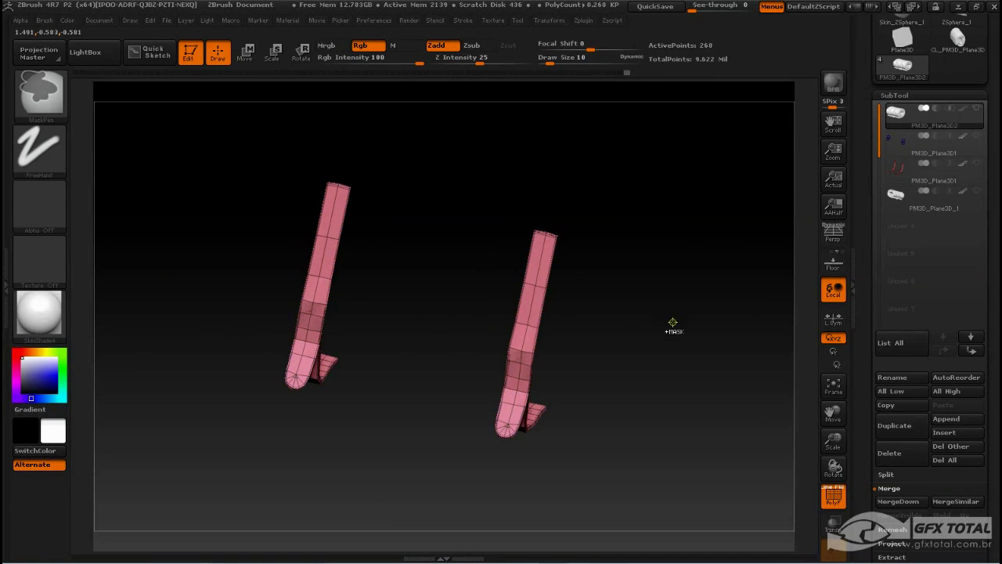
Unhide everything, isolate the two buckles and mask them, then show the roll again
left_click(671, 217, "ctrl+shift")
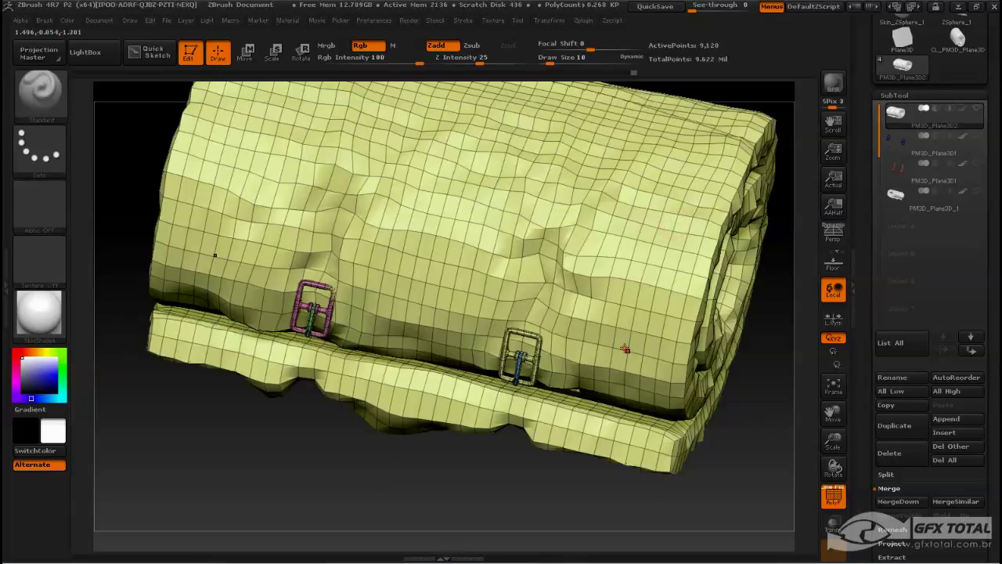
left_click(617, 237, "ctrl+shift")
left_click_drag(705, 365, 697, 365)
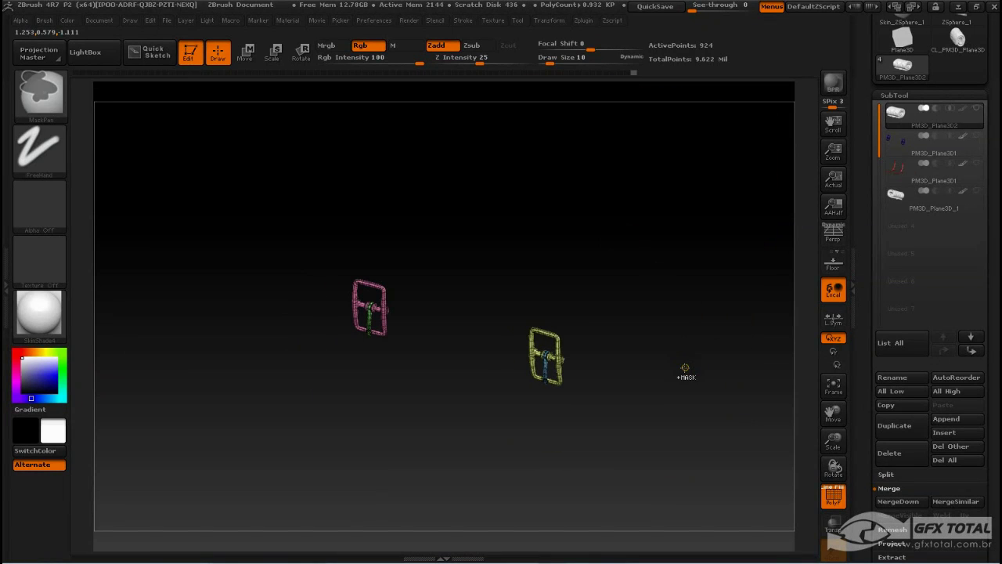
left_click(687, 364, "ctrl")
left_click_drag(493, 310, 694, 268)
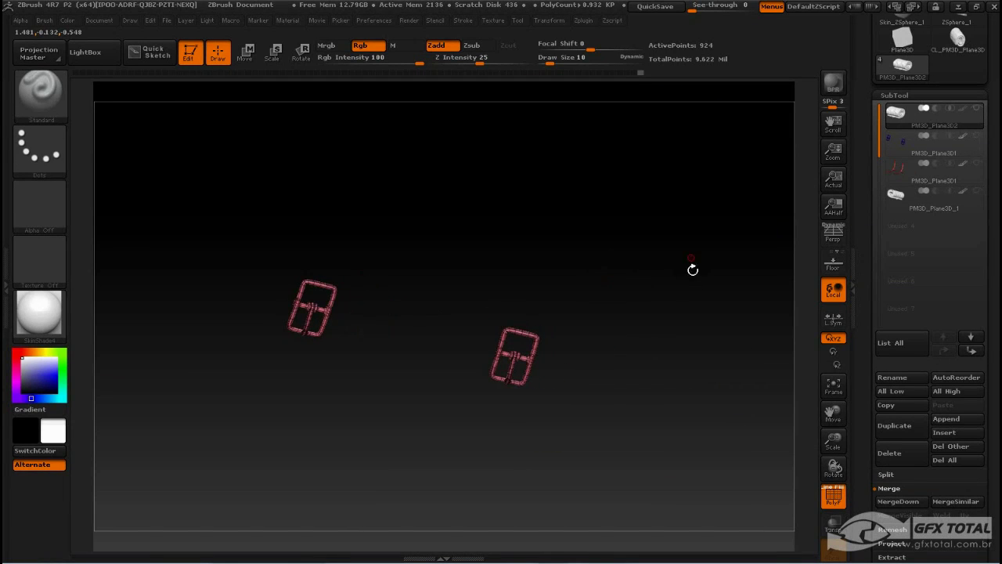
left_click(727, 308, "ctrl+shift")
Swap visibility to view the buckles alone, clear their mask, and unhide the whole bedroll
left_click_drag(743, 429, 519, 422)
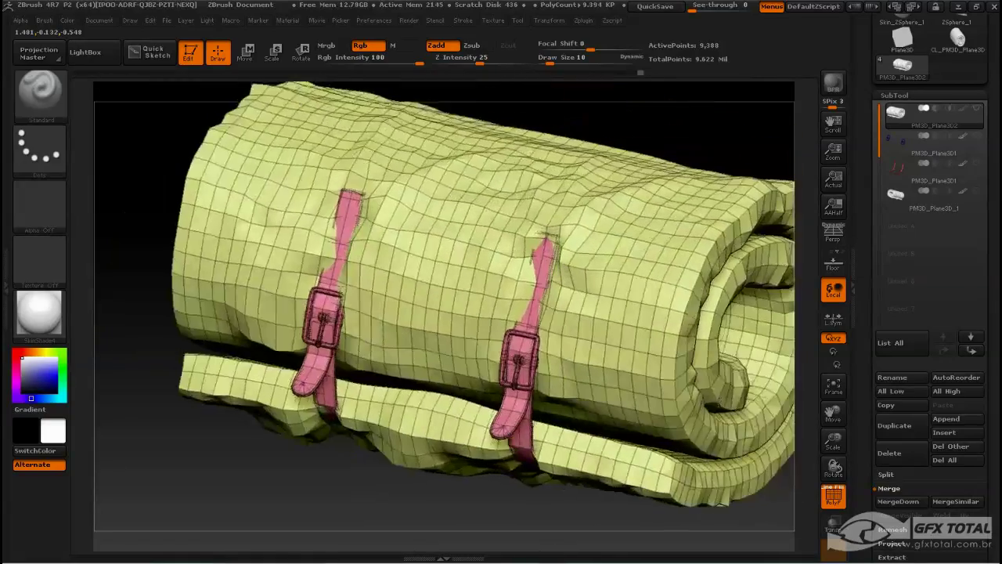
left_click(519, 423, "ctrl+shift")
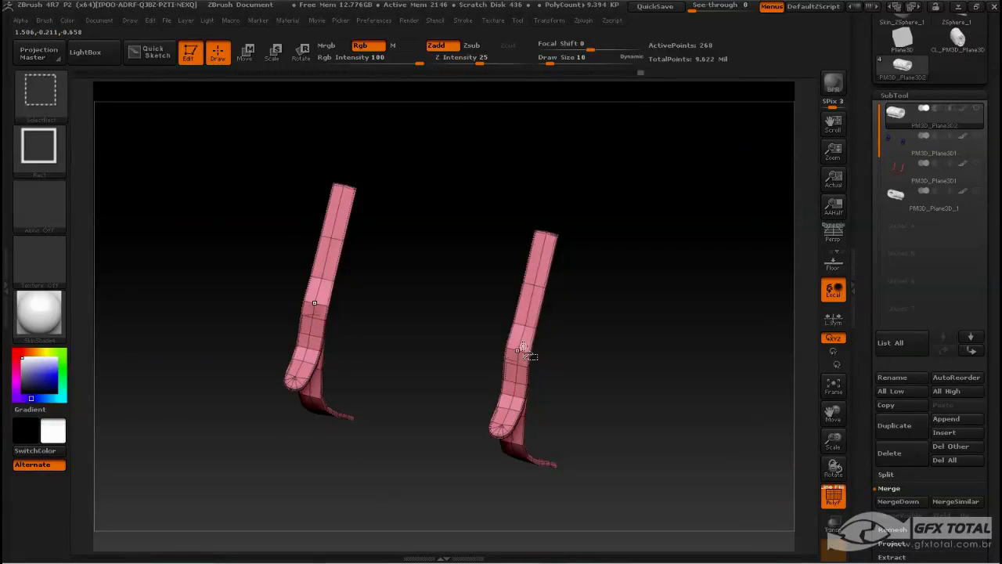
left_click(532, 352, "ctrl+shift")
left_click(619, 274, "ctrl+shift")
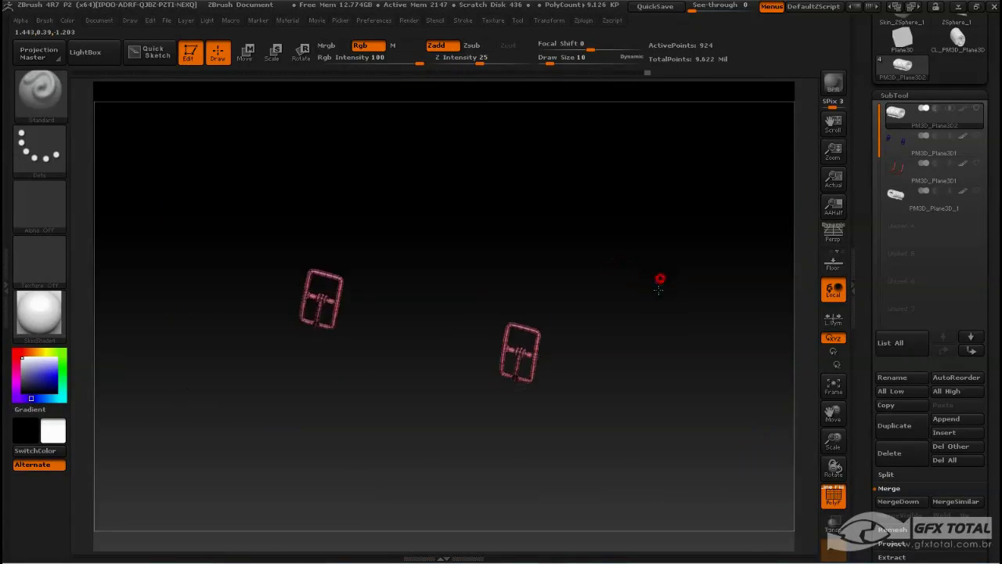
left_click(657, 288, "ctrl")
left_click(720, 246, "ctrl+shift")
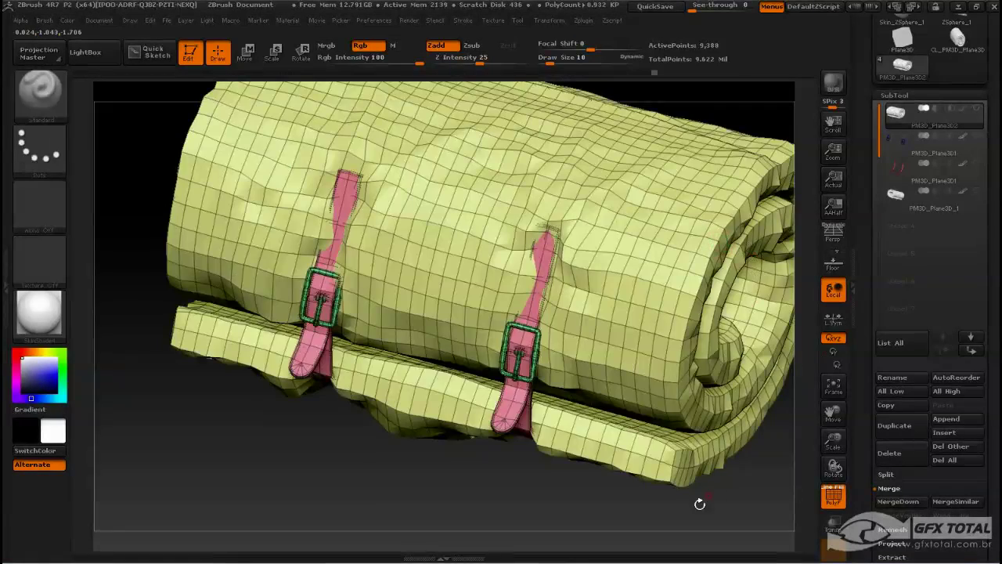
mouse_move(700, 438)
left_mouse_down()
mouse_move(631, 473)
mouse_move(436, 465)
left_mouse_up()
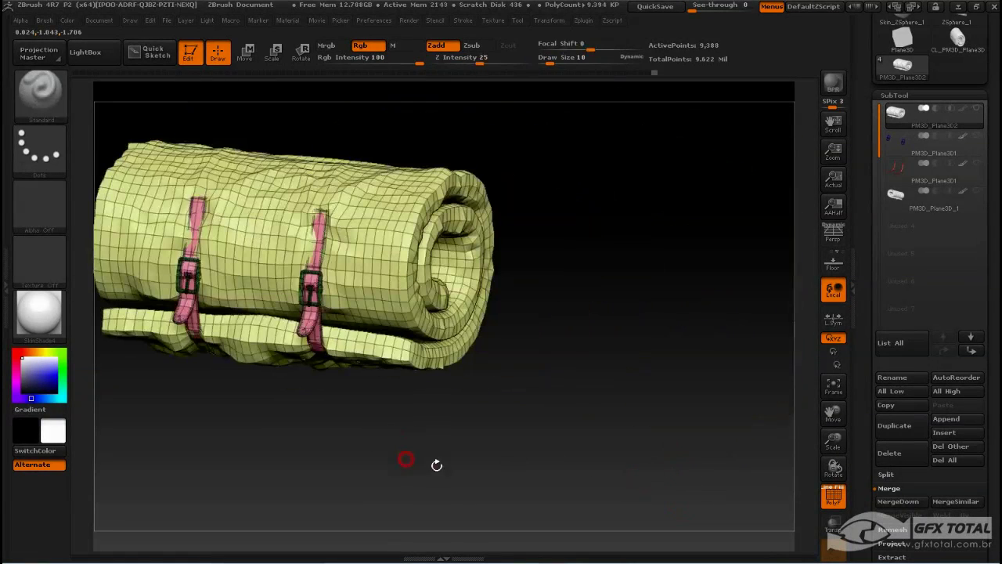
left_click_drag(859, 165, 870, 291)
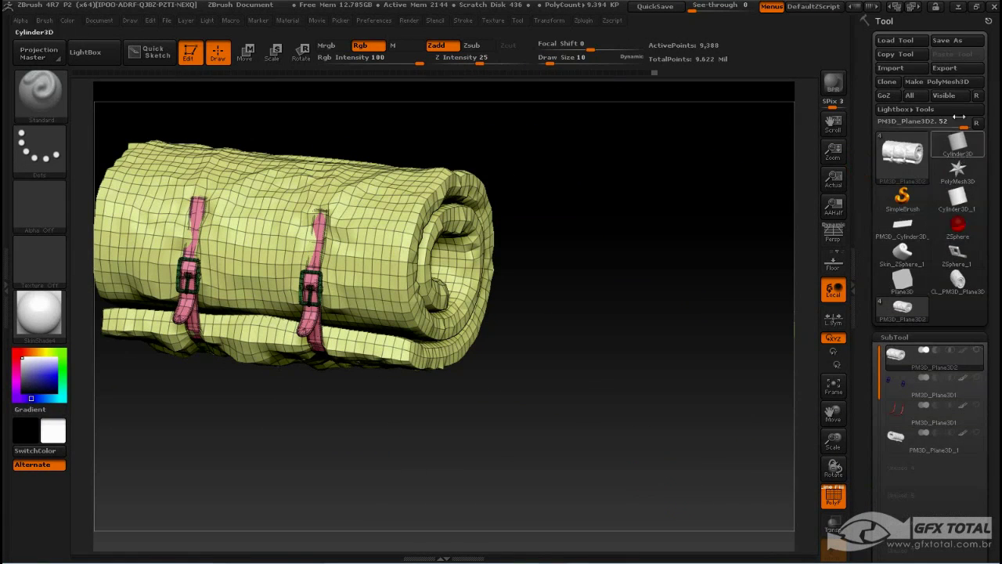
Export the bedroll tool in OBJ format under the file name Colchonete
left_click(953, 70)
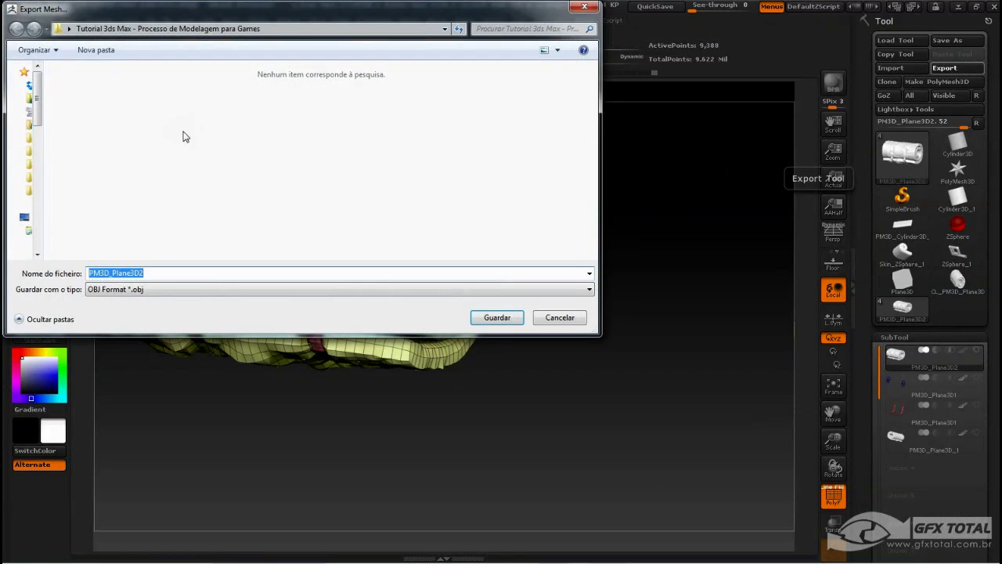
left_click_drag(95, 272, 63, 275)
type("Col")
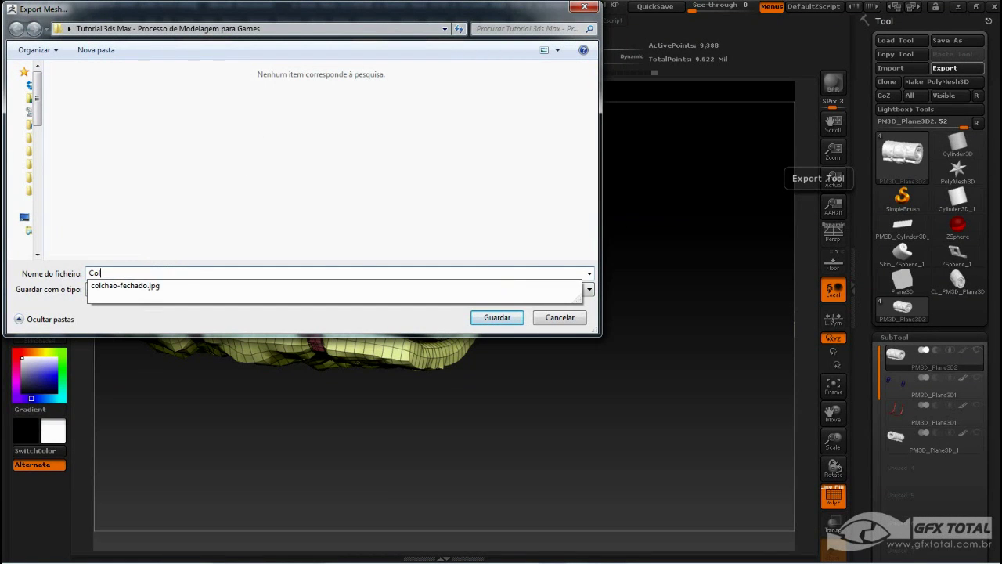
type("chonete")
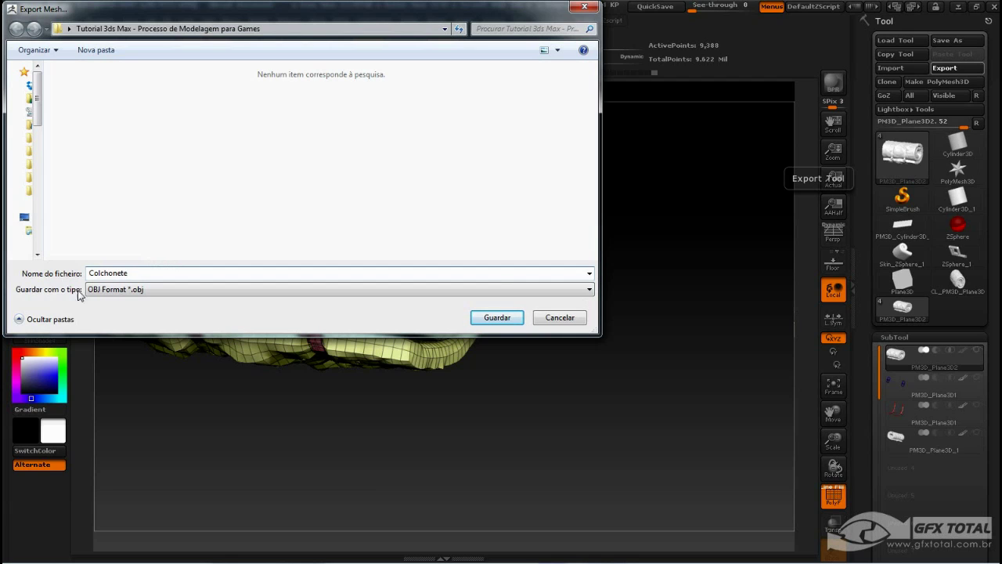
left_click(501, 317)
left_click_drag(634, 339, 631, 313)
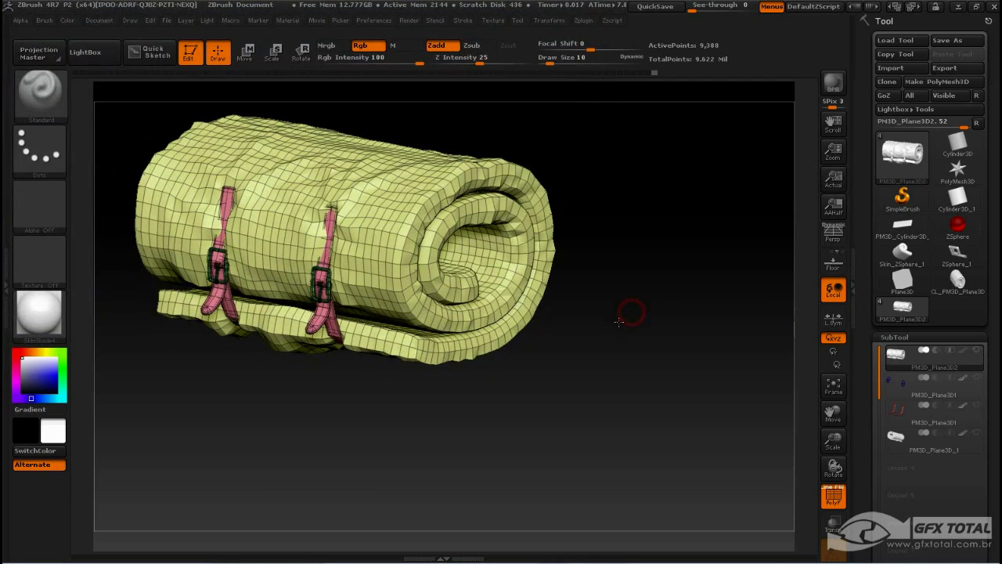
left_click_drag(478, 373, 489, 395)
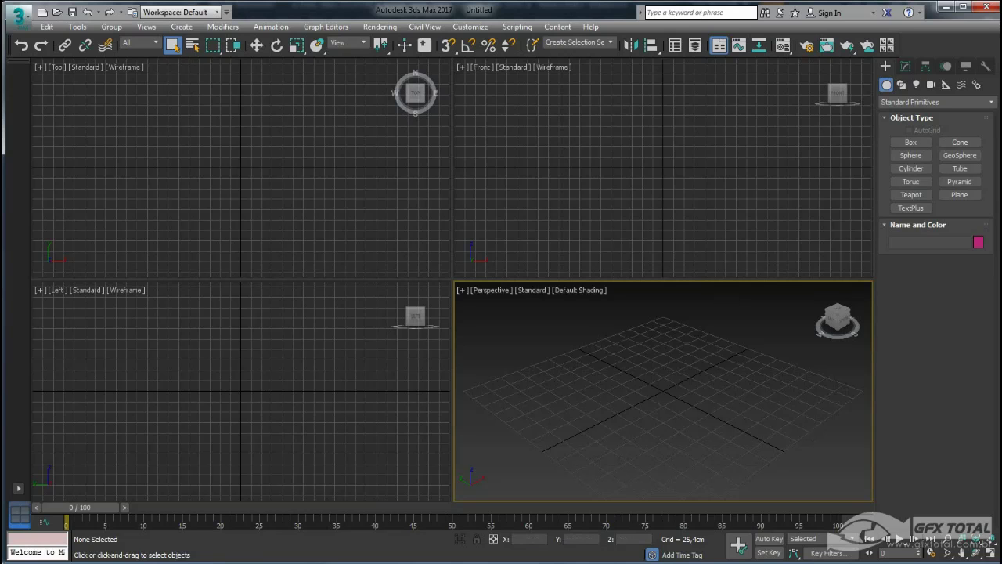
Import Colchonete.OBJ from the tutorial folder on the Desktop
left_click(17, 15)
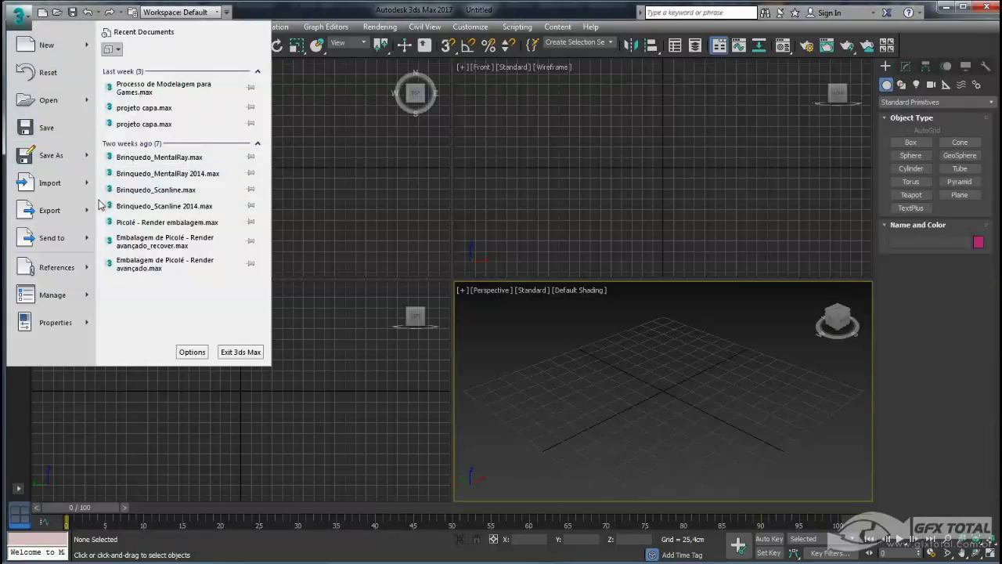
left_click(64, 186)
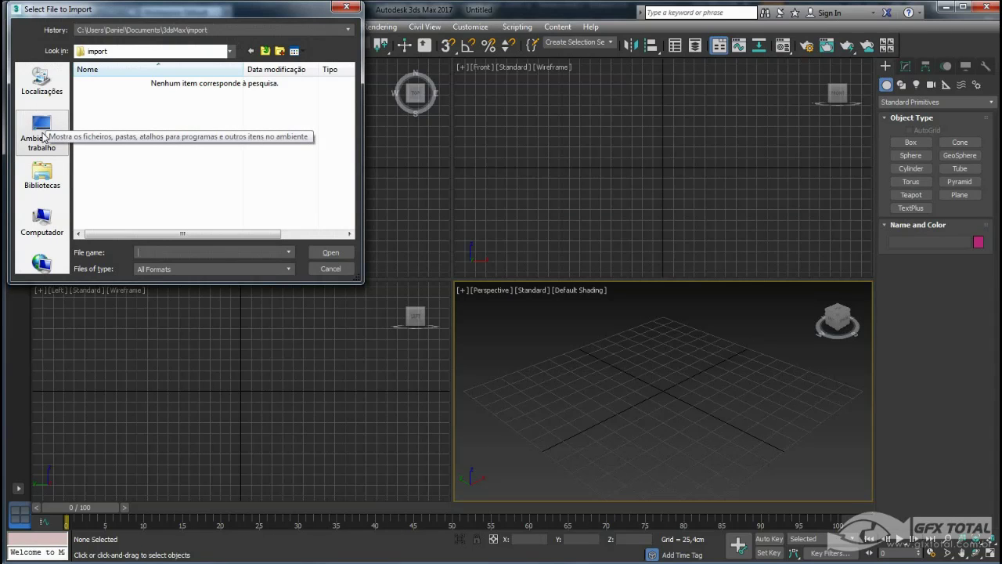
left_click(43, 136)
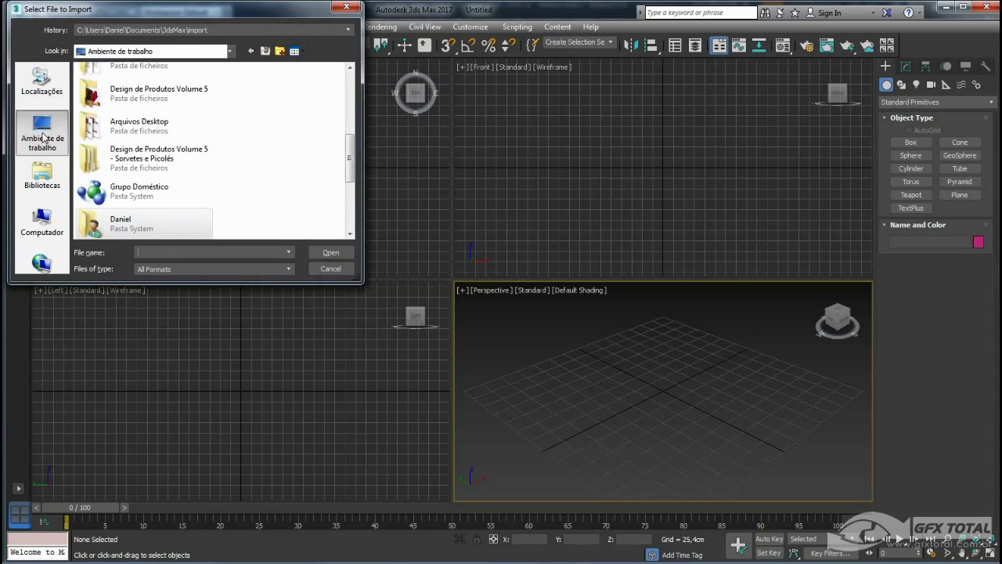
double_click(198, 144)
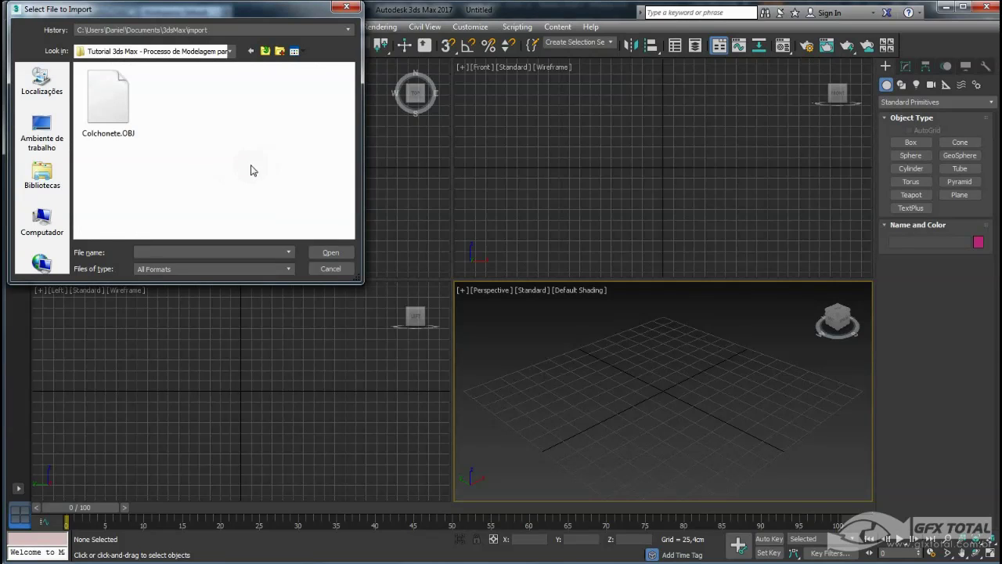
left_click(137, 114)
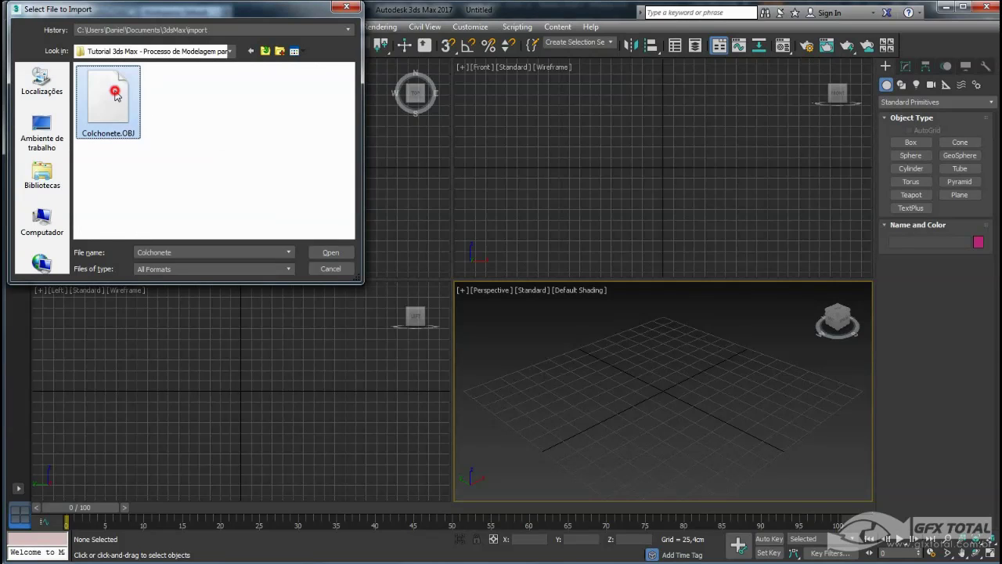
left_click(331, 251)
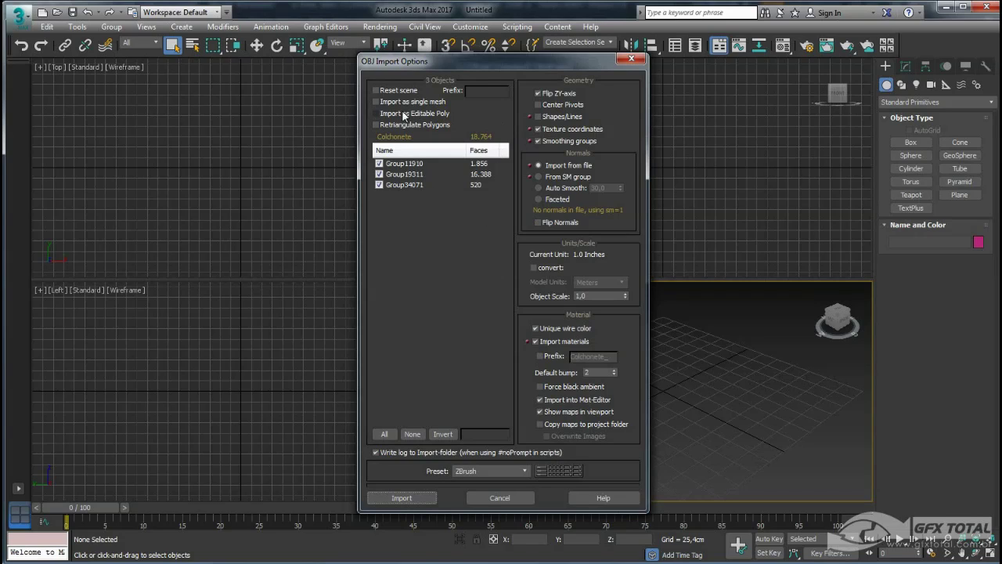
Import as separate Editable Poly objects with Import materials and Unique wire color unchecked
left_click(377, 114)
left_click(399, 102)
left_click(390, 103)
left_click(537, 341)
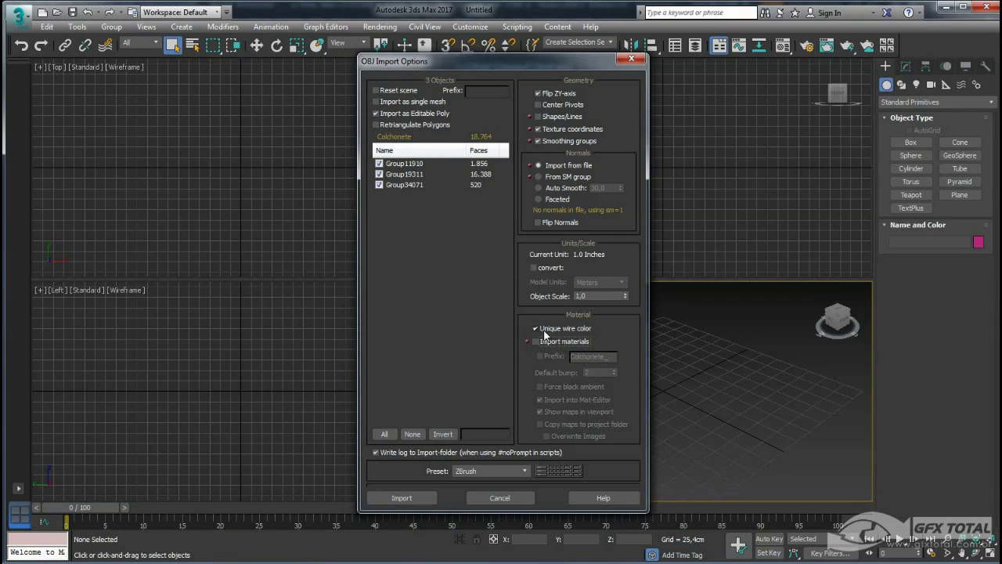
left_click(536, 329)
left_click(402, 497)
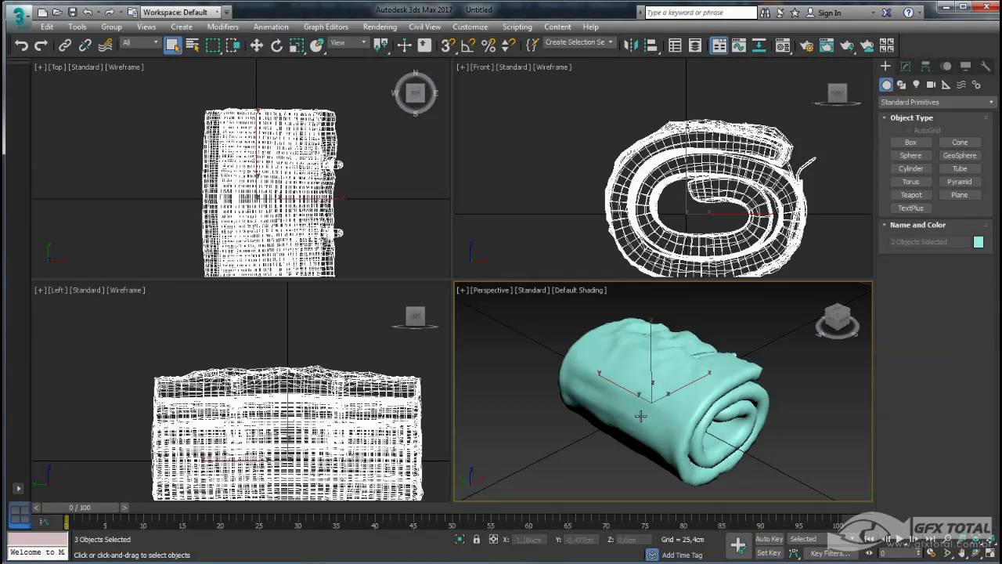
Select the roll body, move it away from the straps to inspect, then undo
middle_click_drag(765, 436, 600, 438, "alt")
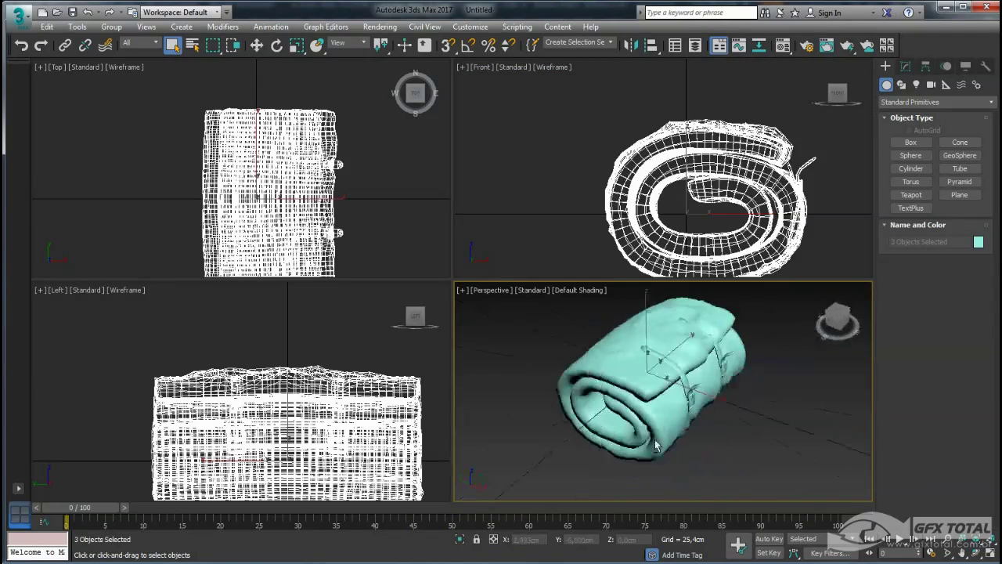
left_click(704, 403)
key("w")
middle_click_drag(718, 415, 704, 403, "alt")
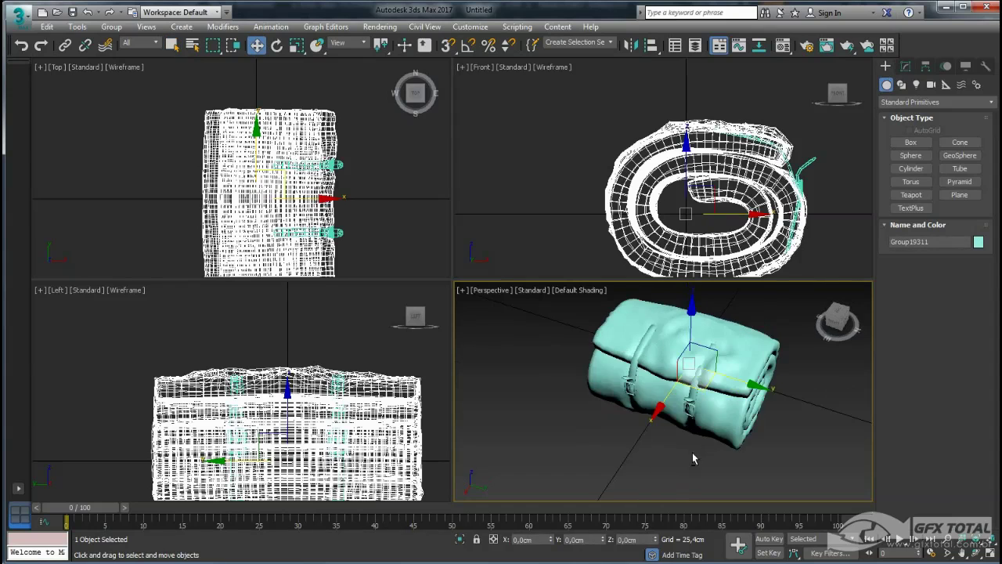
left_click_drag(704, 403, 736, 425)
key("ctrl+z")
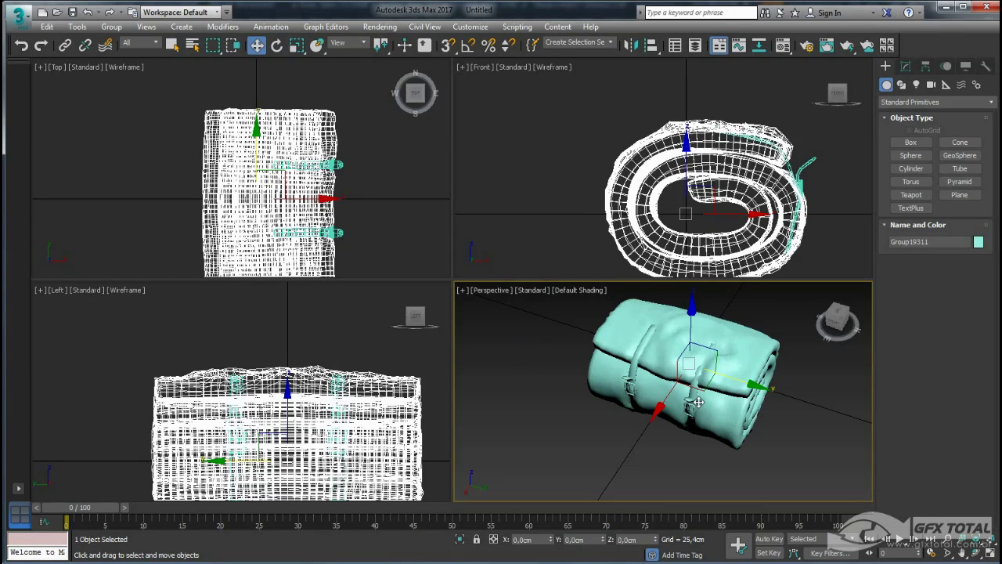
Turn on Edged Faces, test-move and undo a strap group, then maximize the Perspective view
middle_click_drag(697, 439, 665, 444, "alt")
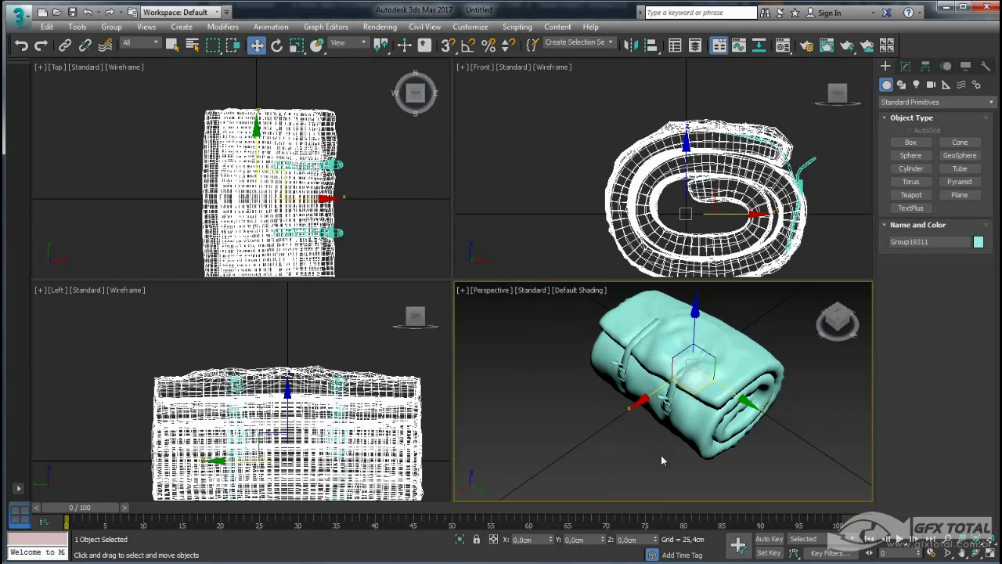
key("F4")
left_click(657, 450)
left_click(654, 397)
mouse_move(654, 397)
left_mouse_down()
mouse_move(493, 458)
mouse_move(501, 477)
left_mouse_up()
key("ctrl+z")
left_click(663, 401)
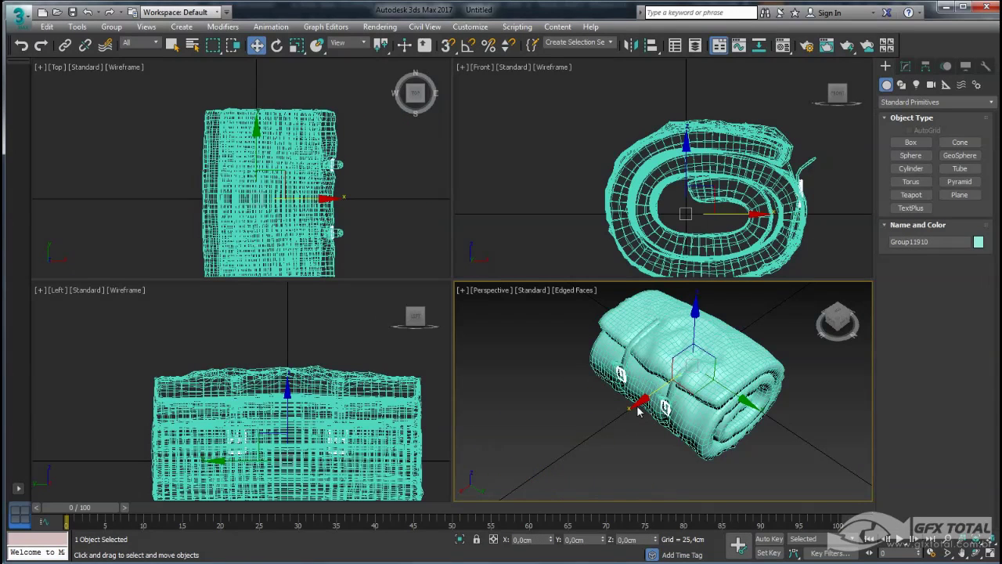
middle_click_drag(671, 423, 691, 404, "alt")
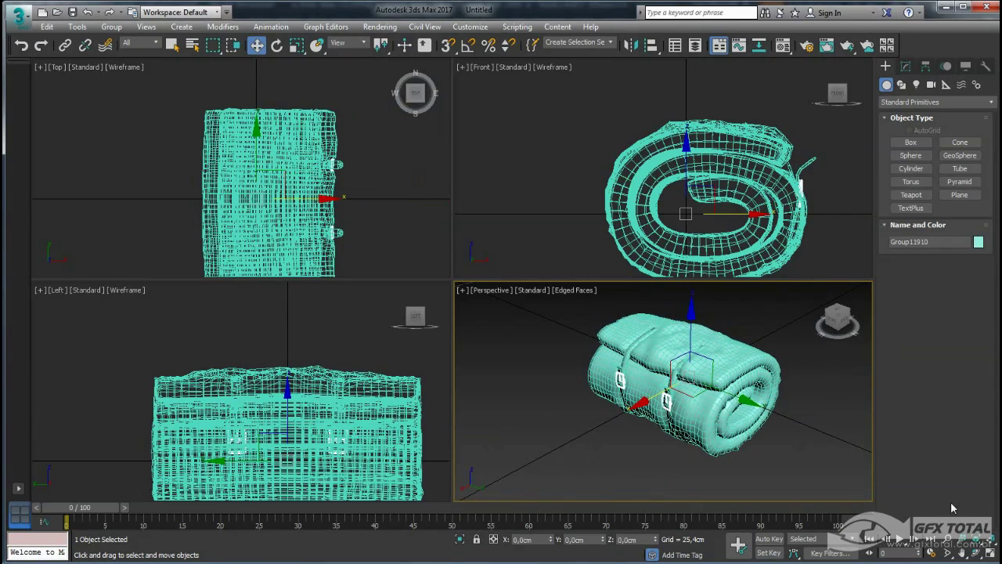
key("alt+w")
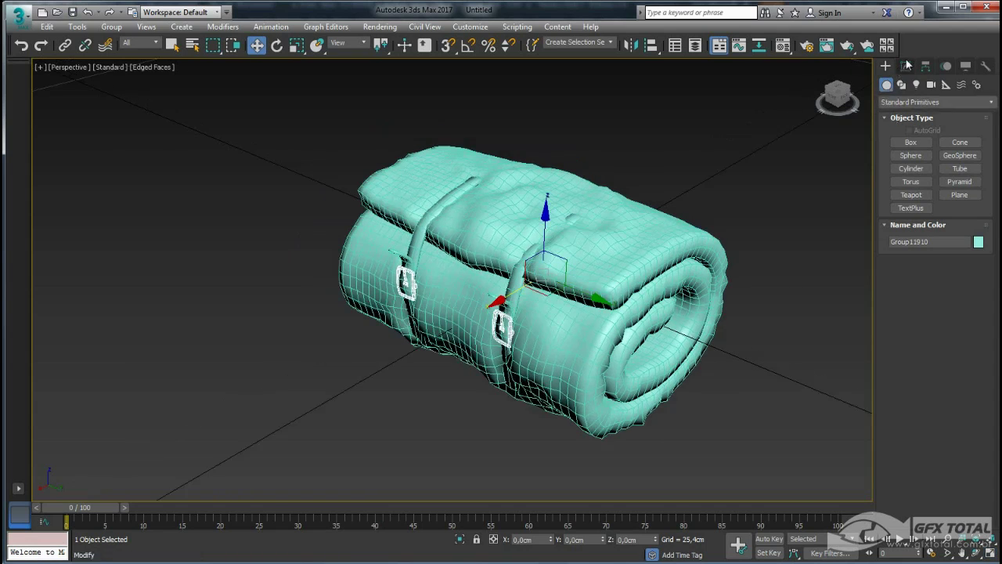
Rename Group11910 to preslha and the buckle group Group34071 to Fivela
left_click(905, 66)
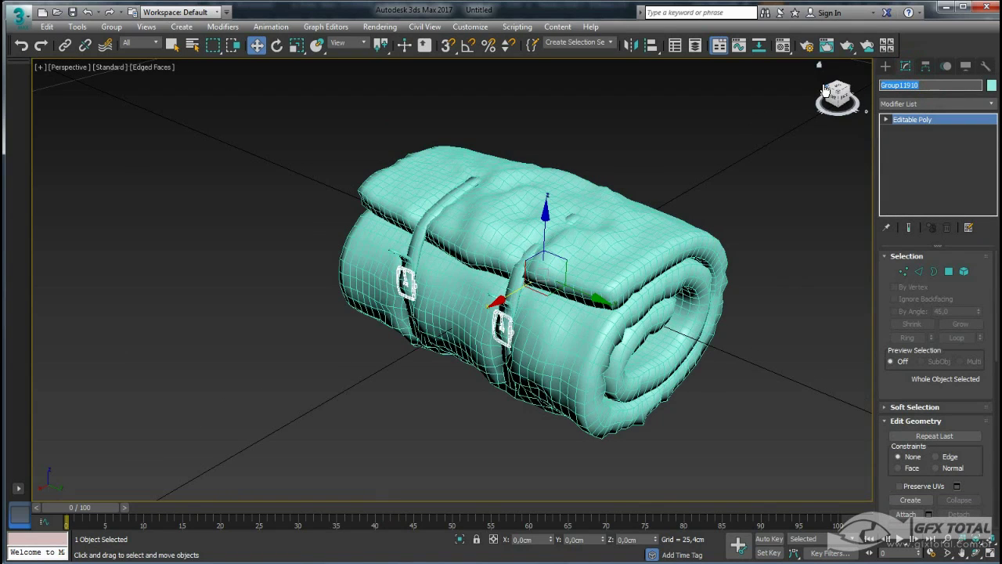
type("preslh")
type("a")
key("Return")
left_click(923, 85)
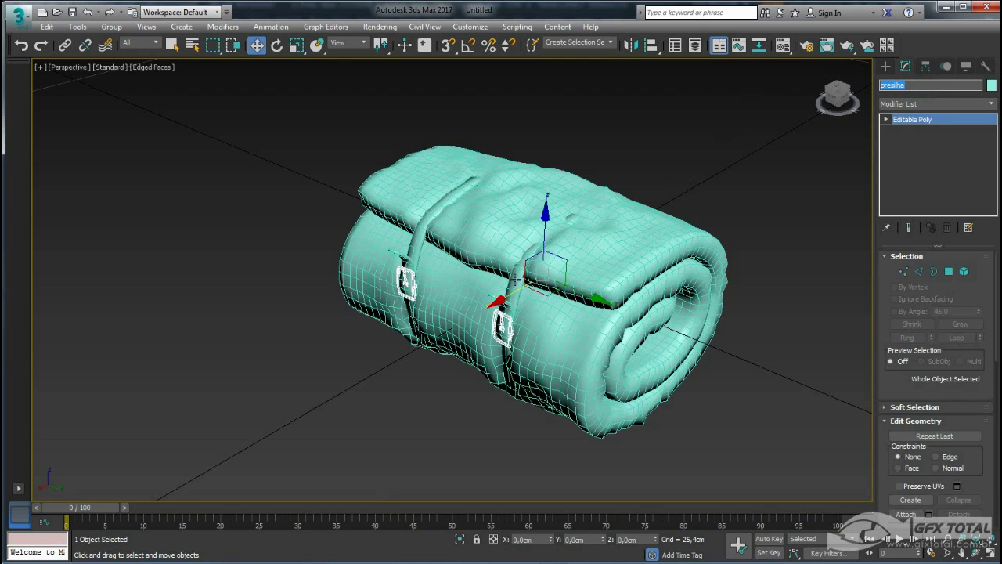
mouse_move(531, 268)
middle_mouse_down("alt")
mouse_move(659, 236)
mouse_move(793, 283)
middle_mouse_up("alt")
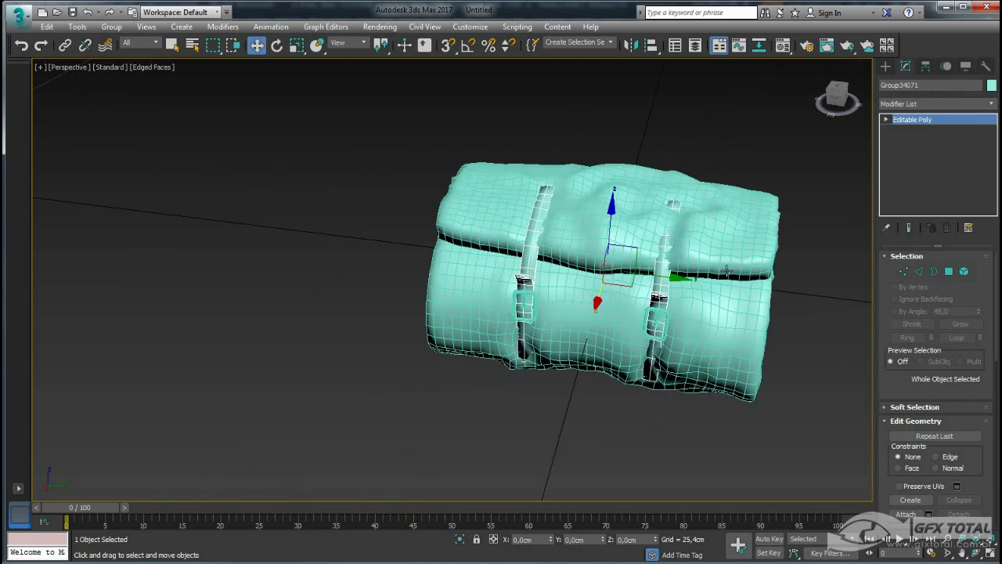
scroll(741, 298, "up", 5)
scroll(741, 298, "down", 2)
scroll(682, 302, "down", 2)
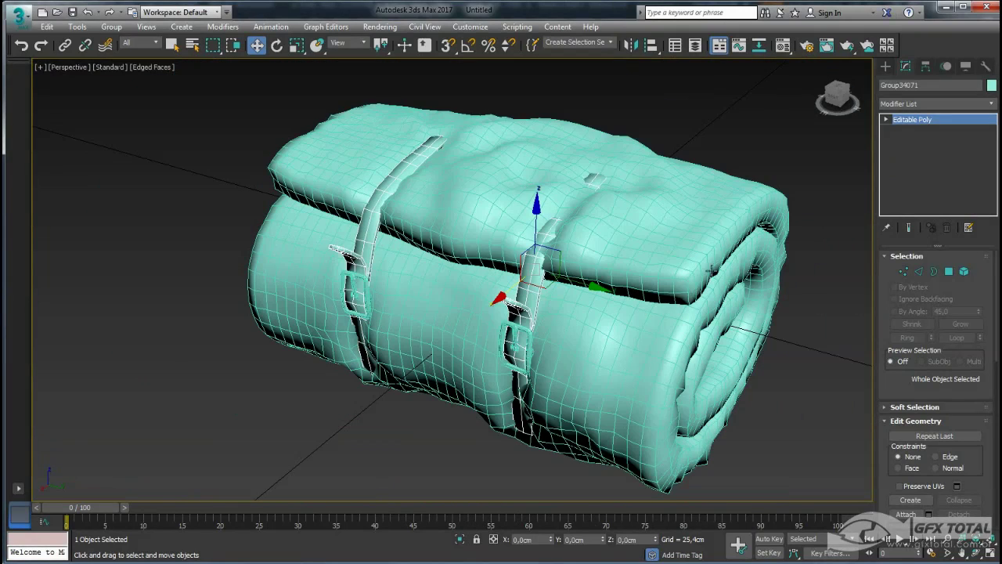
double_click(892, 85)
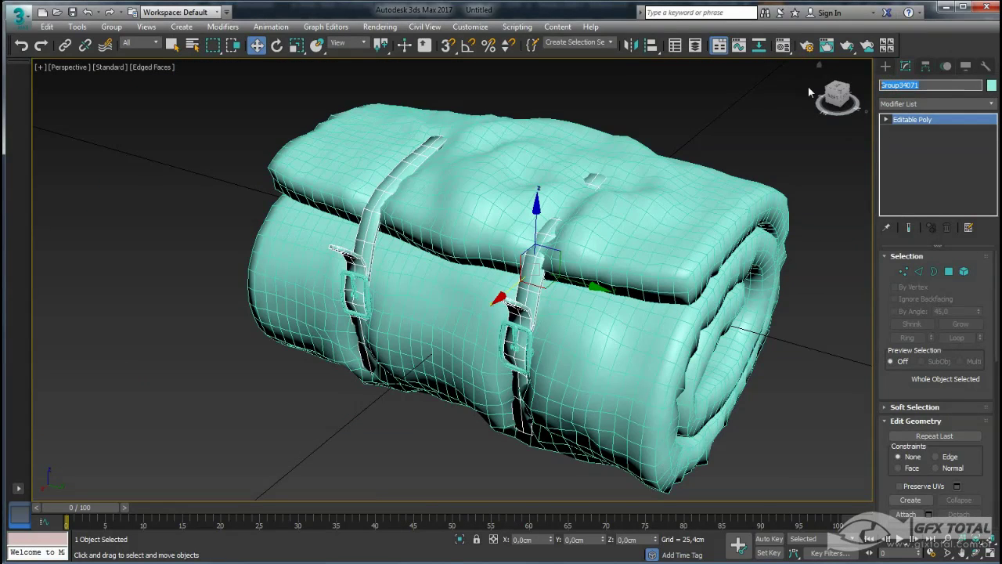
type("Fivel")
type("a")
key("Return")
Rename the mattress body Group19311 to Colchonete and select all three parts
left_click(643, 207)
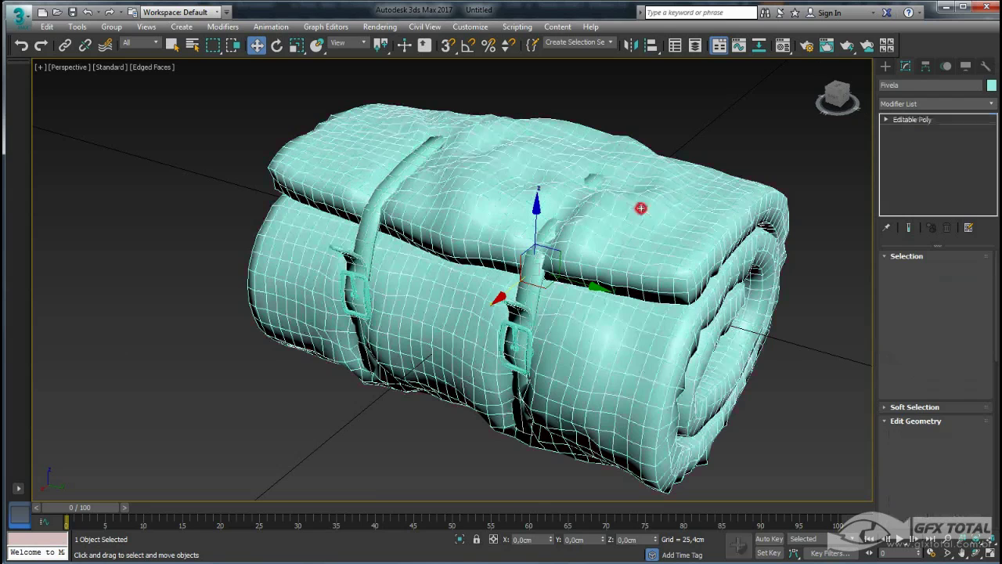
double_click(931, 86)
type("Colchonete")
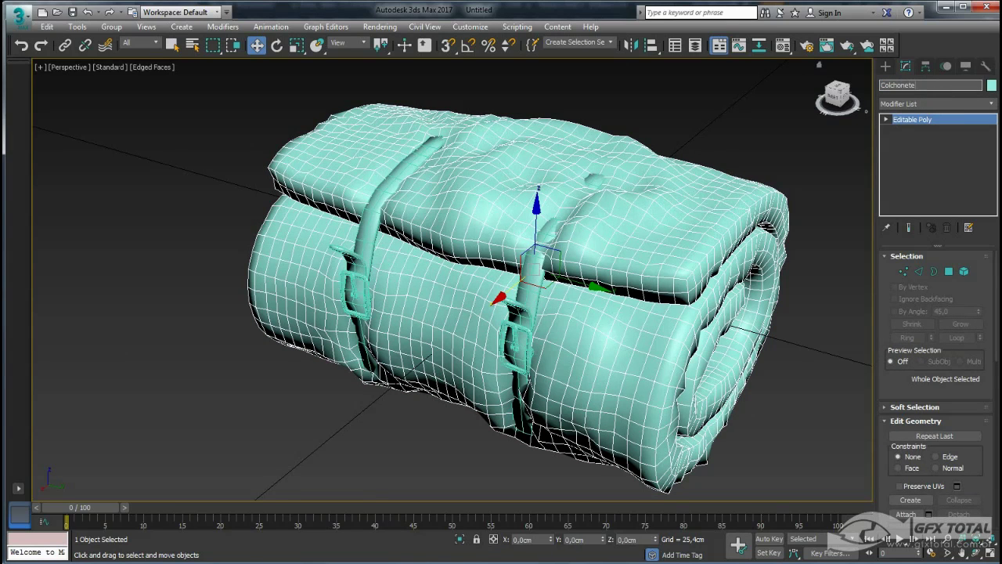
key("Return")
scroll(699, 144, "down", 5)
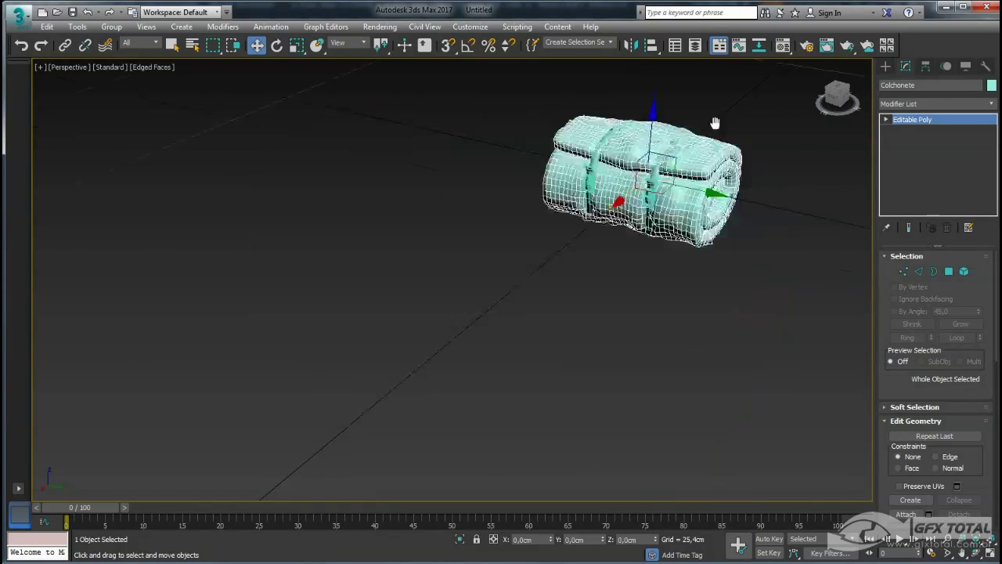
scroll(699, 143, "down", 2)
left_click_drag(551, 78, 758, 217)
scroll(683, 278, "up", 2)
middle_click_drag(685, 278, 639, 273, "alt")
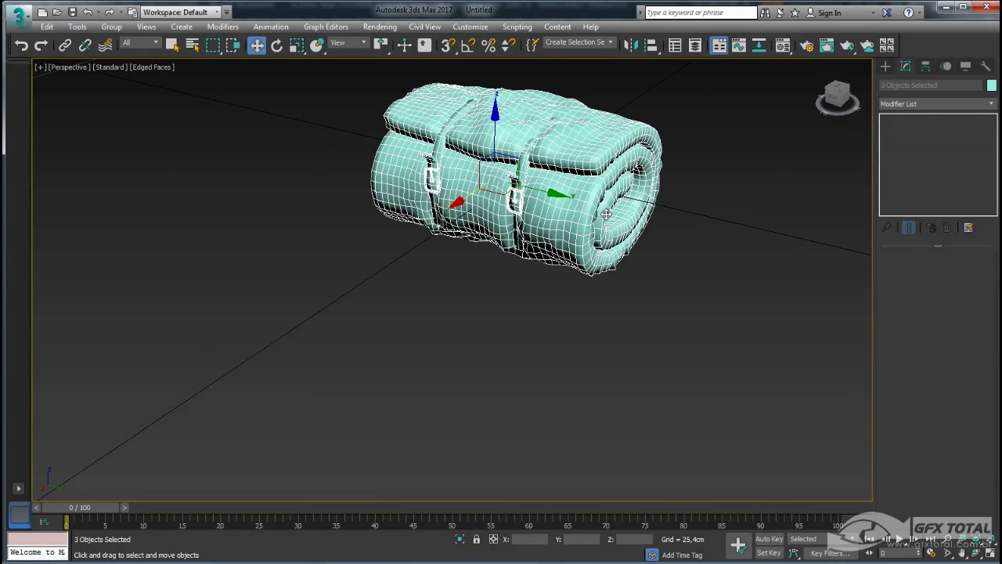
Export to the tutorial folder as OBJ, replacing the existing Colchonete.OBJ
left_click(17, 14)
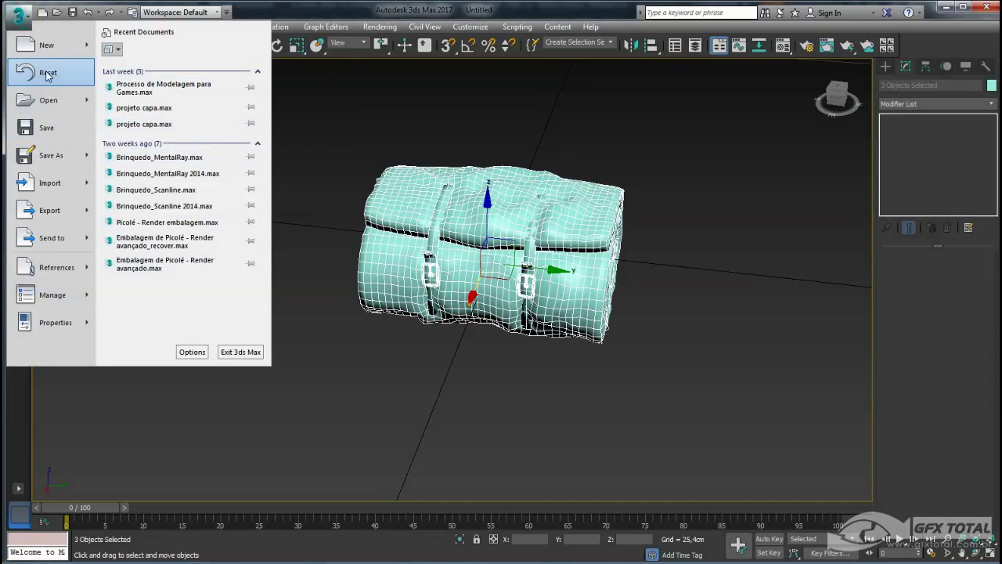
left_click(58, 215)
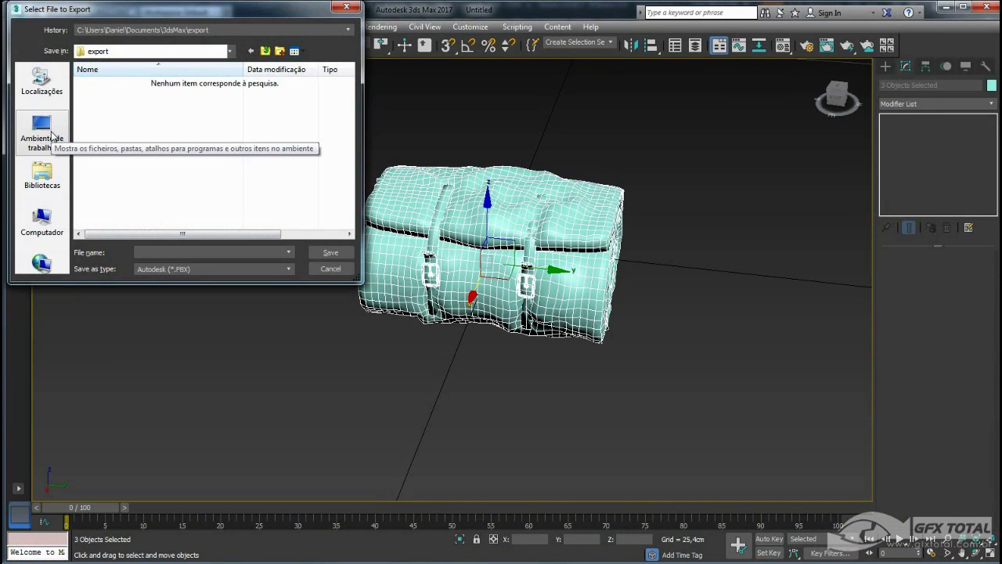
left_click(52, 136)
double_click(208, 156)
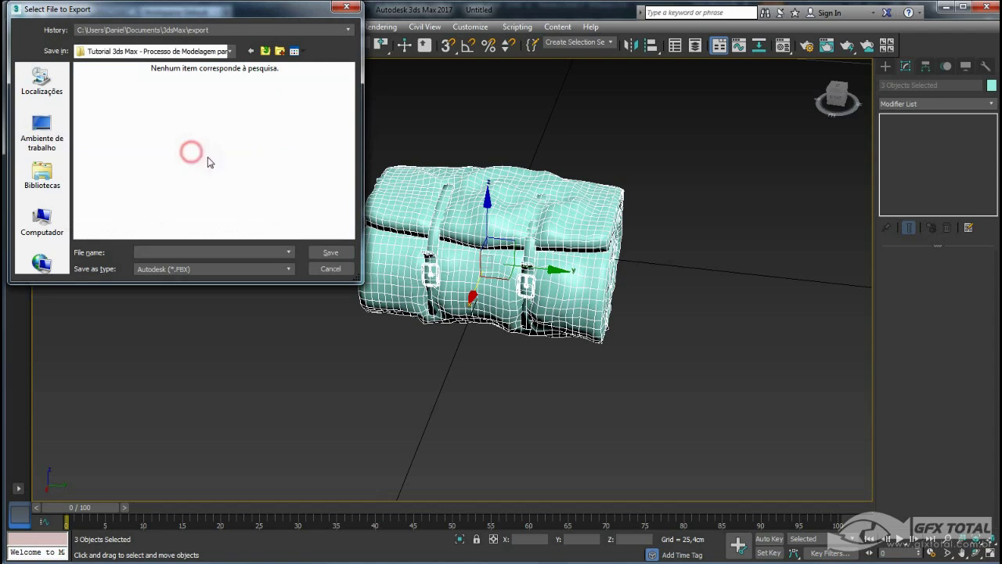
left_click(218, 268)
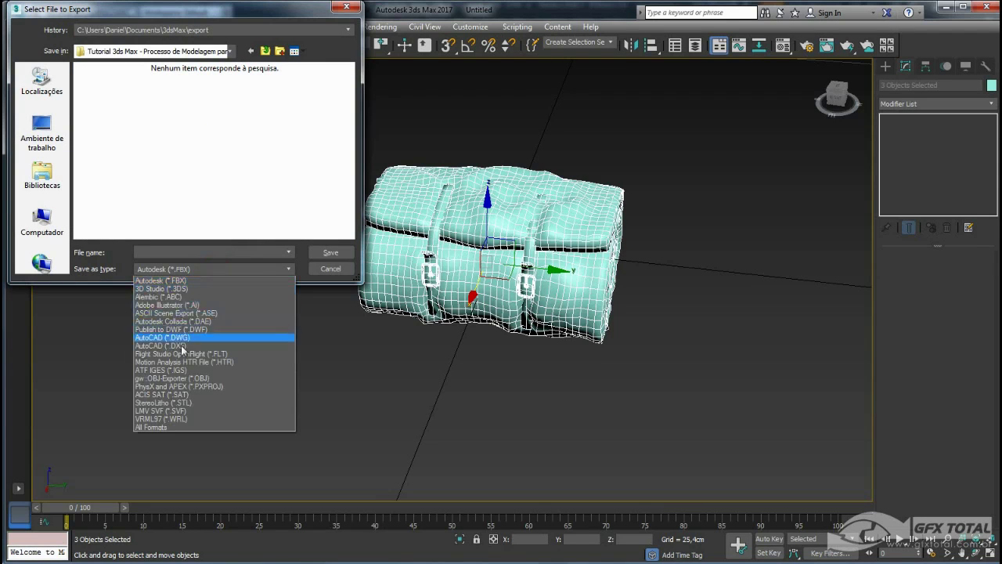
left_click(188, 379)
left_click(108, 98)
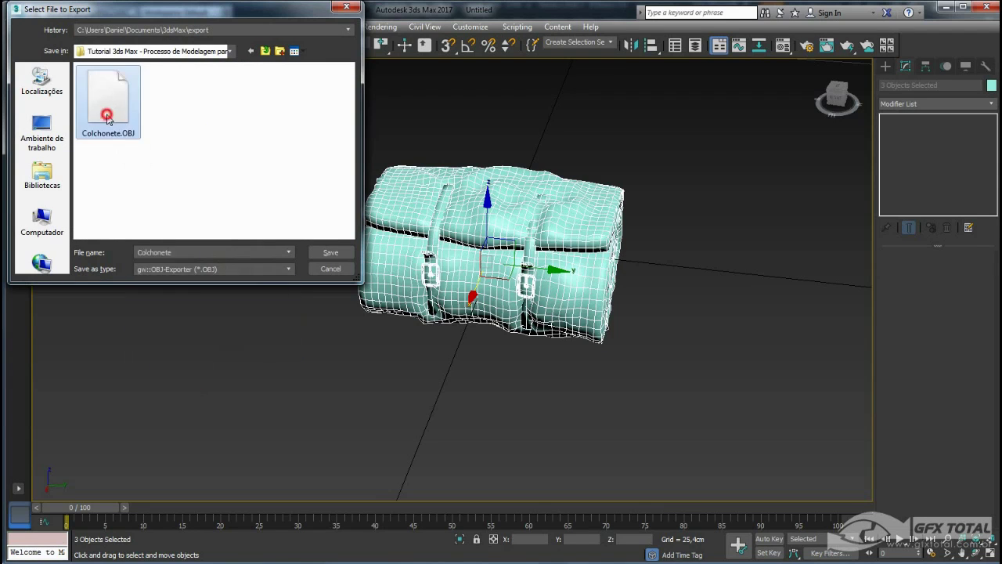
left_click(330, 253)
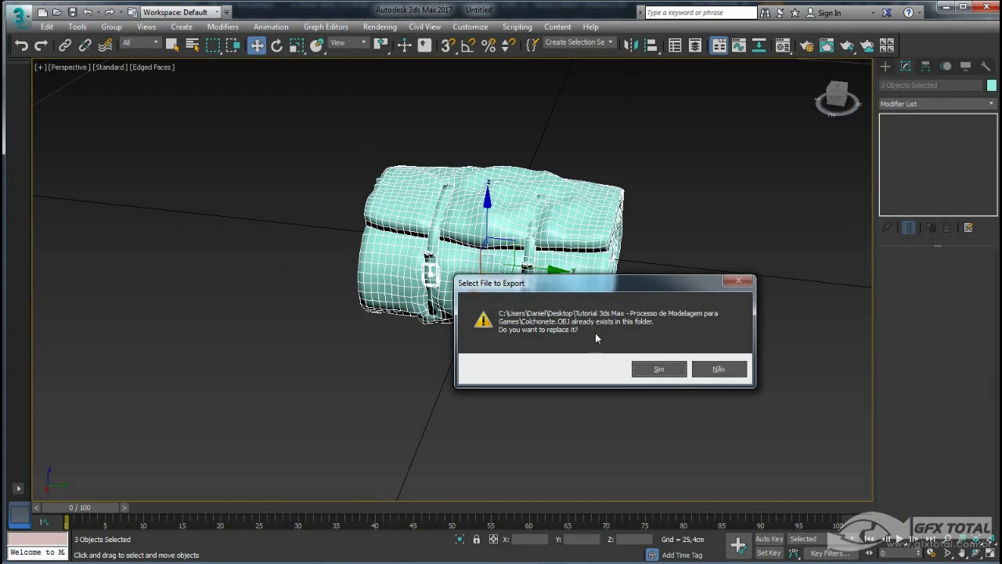
left_click_drag(595, 333, 494, 243)
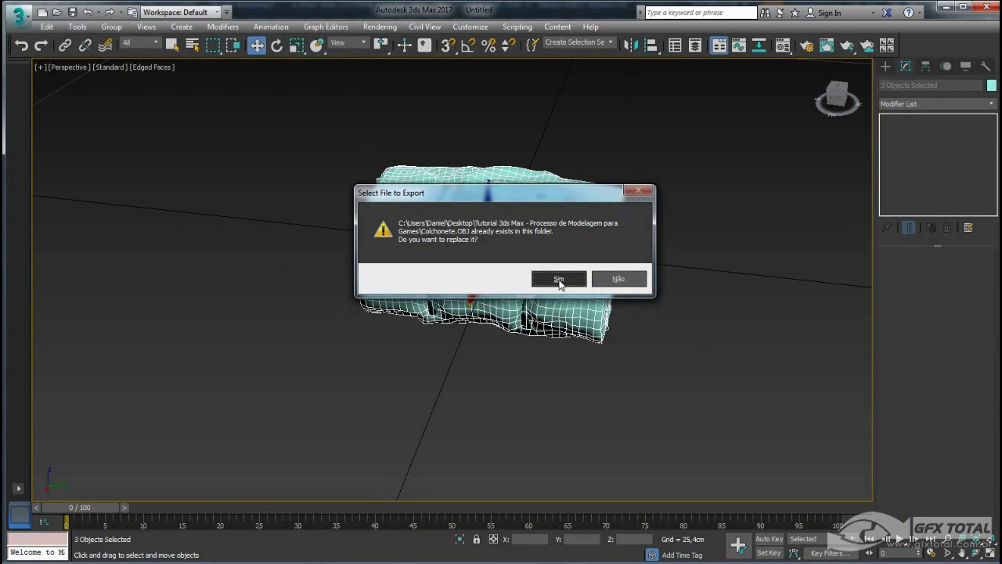
left_click(559, 281)
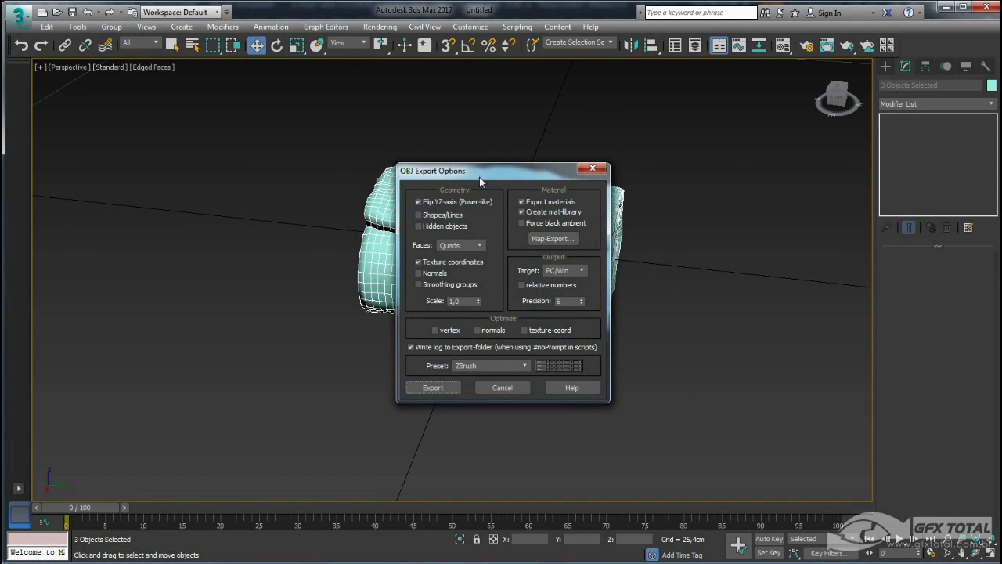
Run the OBJ export with the ZBrush preset and close the statistics window
mouse_move(479, 176)
left_mouse_down()
mouse_move(614, 149)
mouse_move(443, 137)
left_mouse_up()
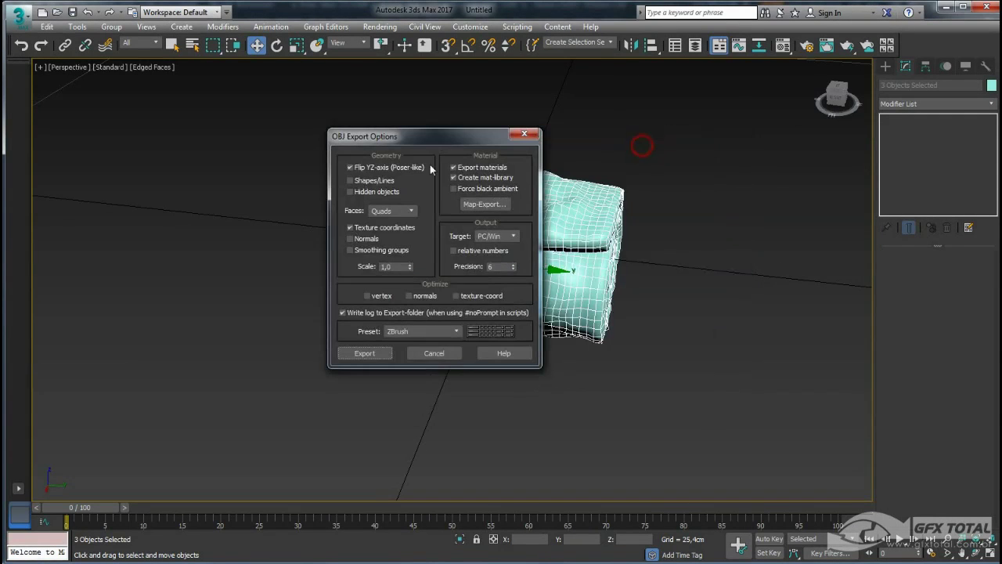
left_click(457, 331)
left_click(457, 332)
left_click(370, 353)
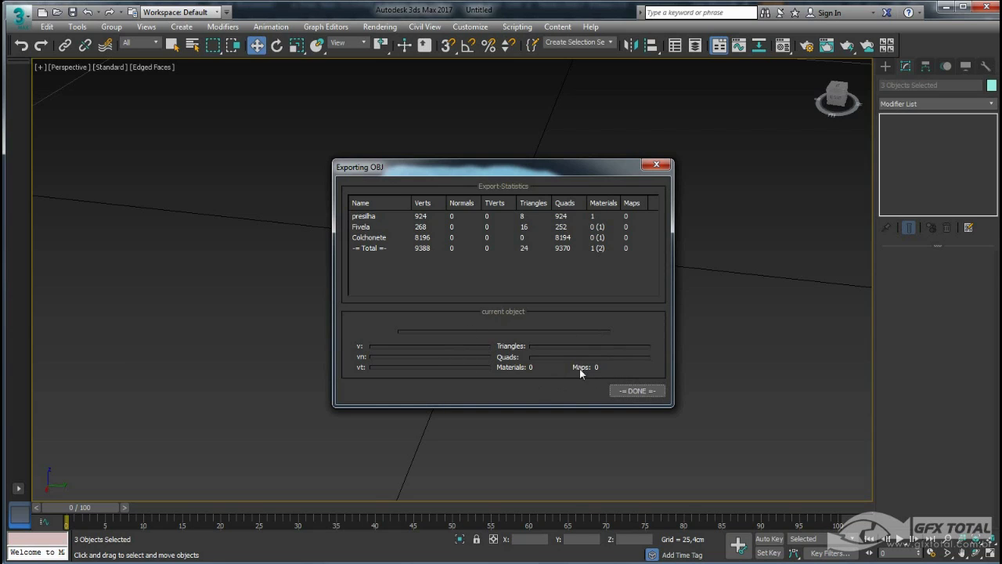
left_click(631, 392)
left_click(648, 366)
Add an Unwrap UVW modifier to Colchonete and open its UV editor
left_click(581, 293)
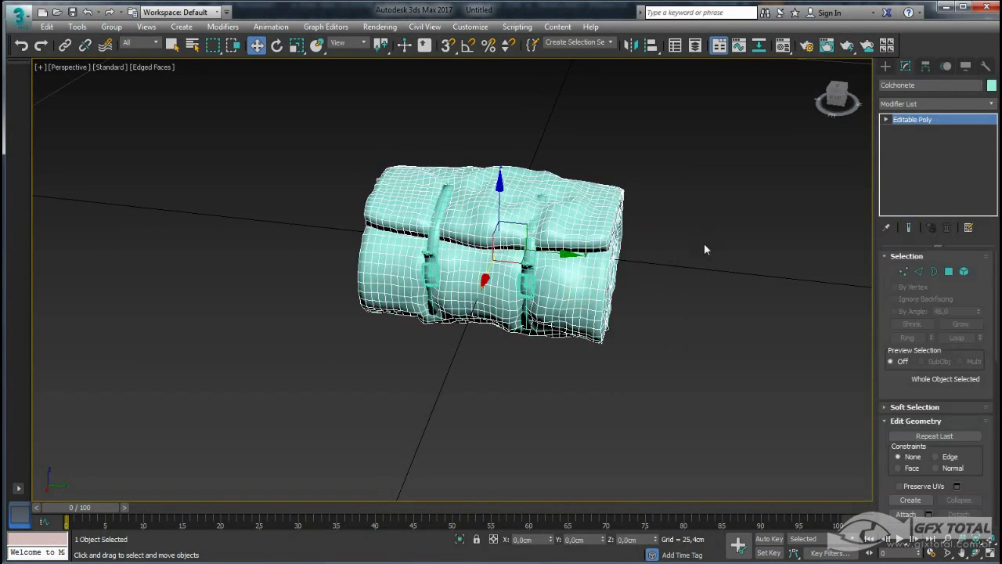
left_click(992, 103)
scroll(940, 313, "down", 10)
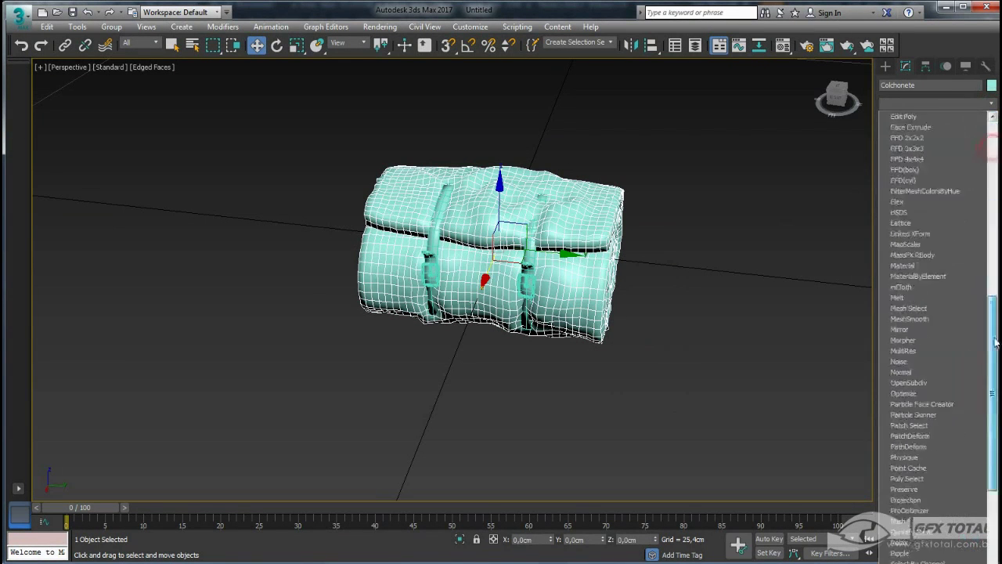
scroll(939, 391, "down", 10)
scroll(955, 508, "down", 5)
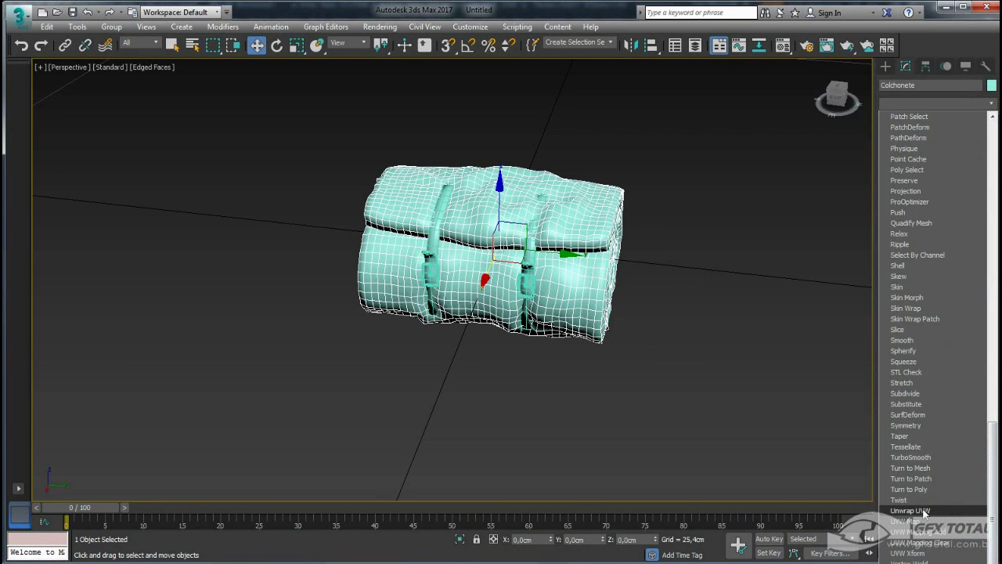
left_click(917, 511)
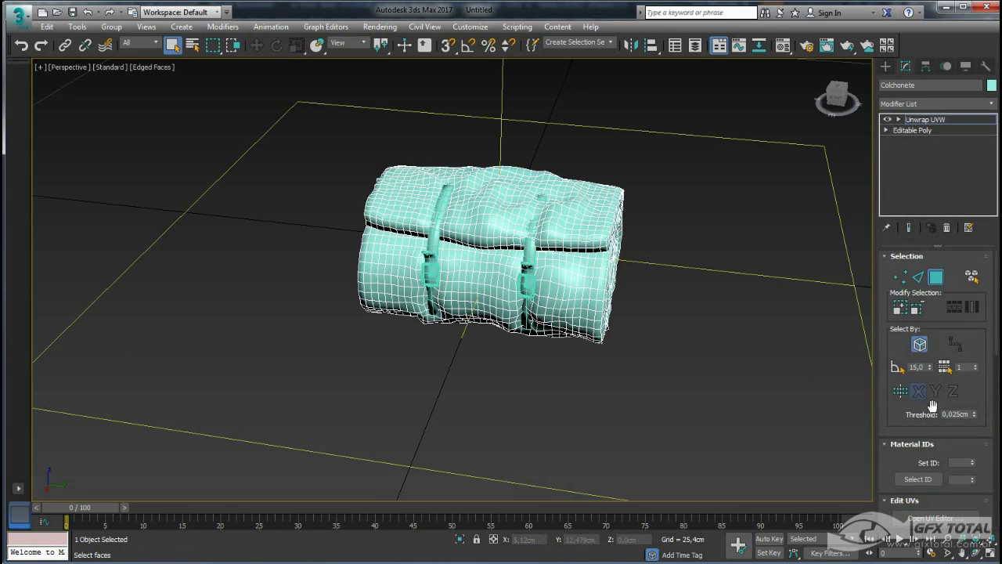
left_click(931, 517)
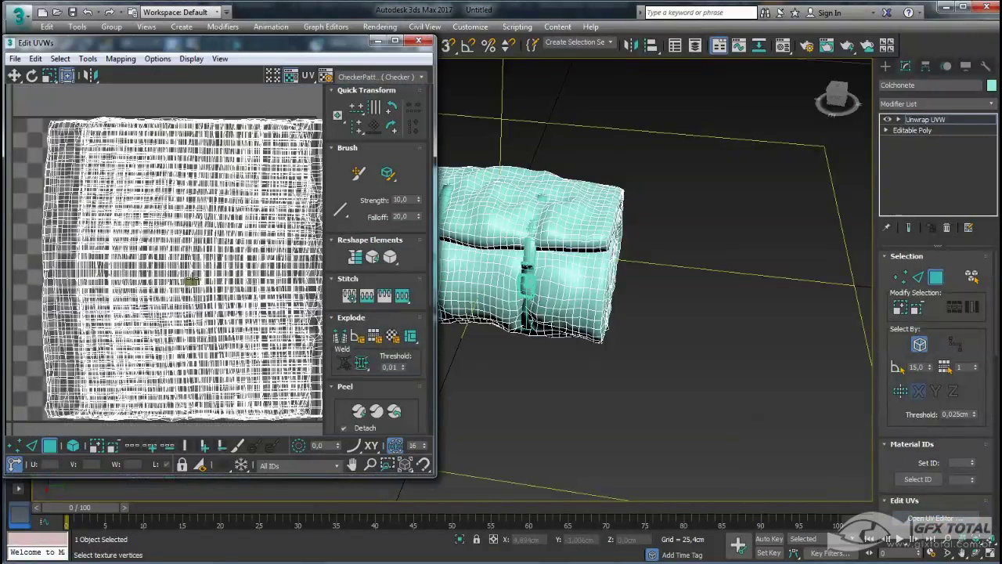
scroll(191, 281, "down", 3)
scroll(195, 279, "down", 1)
scroll(207, 288, "up", 2)
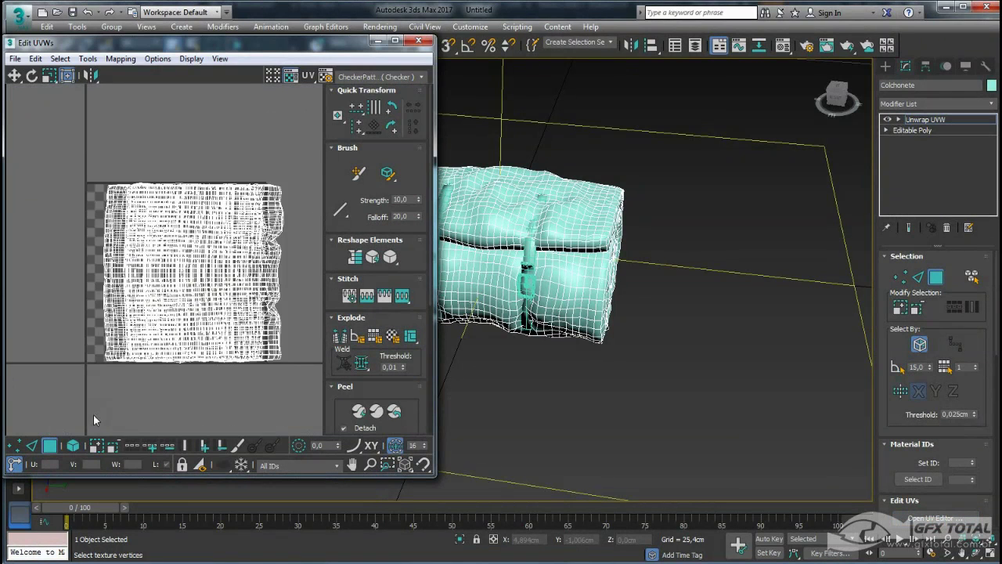
Select all UV faces, test-move the island and undo, then deselect and exit unwrap editing
left_click(73, 445)
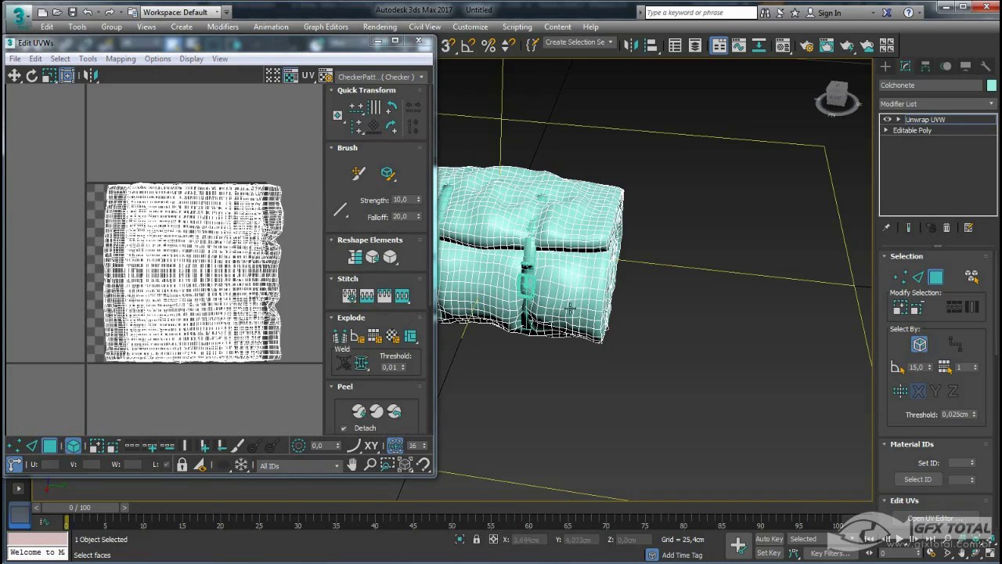
left_click(236, 299)
middle_click_drag(485, 258, 750, 255, "alt")
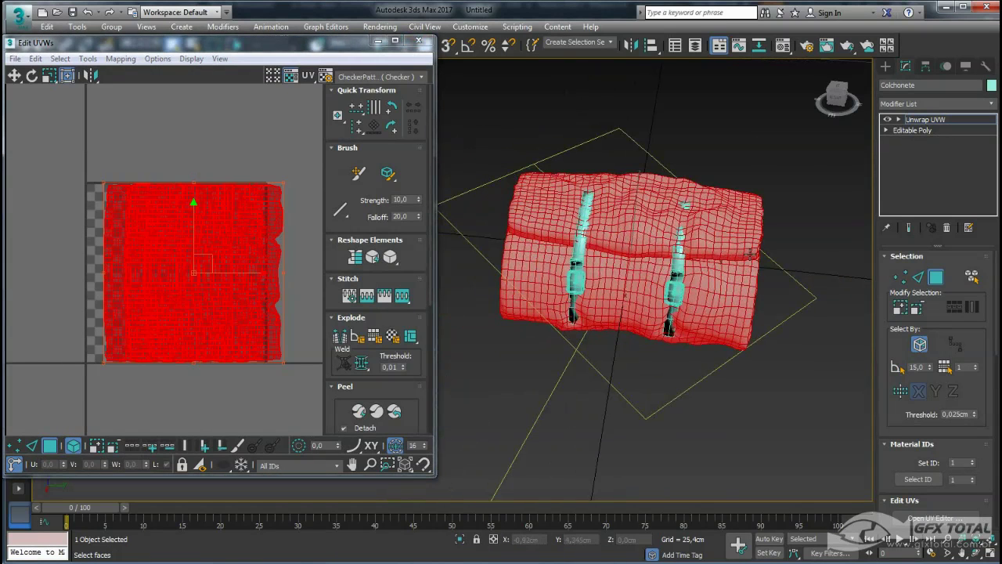
scroll(258, 282, "up", 2)
scroll(258, 283, "down", 2)
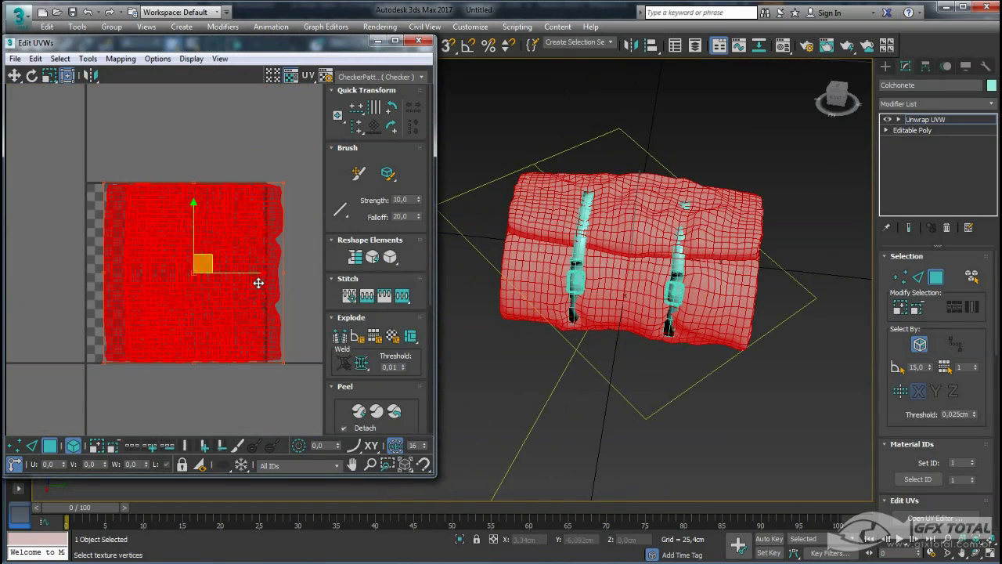
left_click_drag(208, 256, 232, 203)
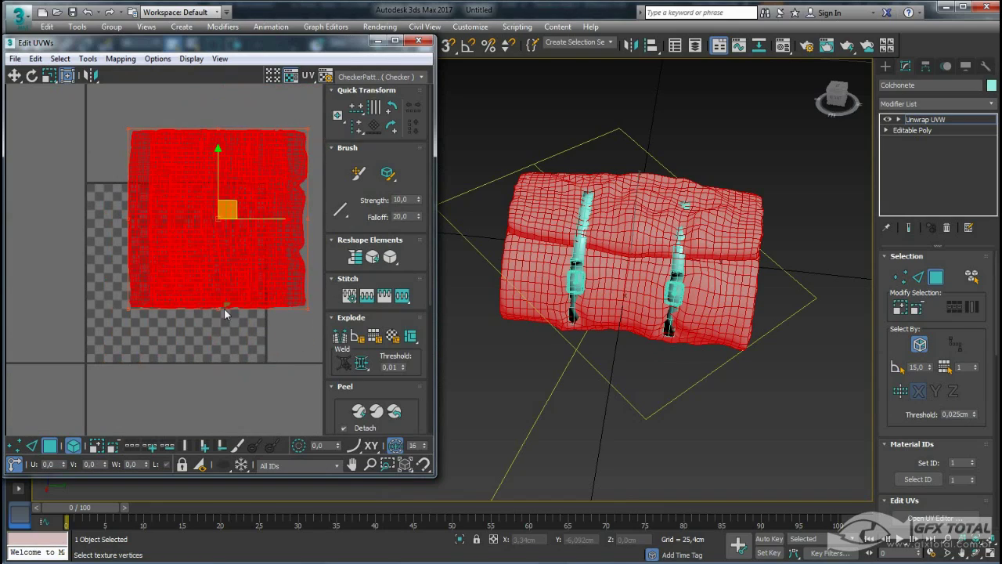
key("ctrl+z")
left_click(302, 320)
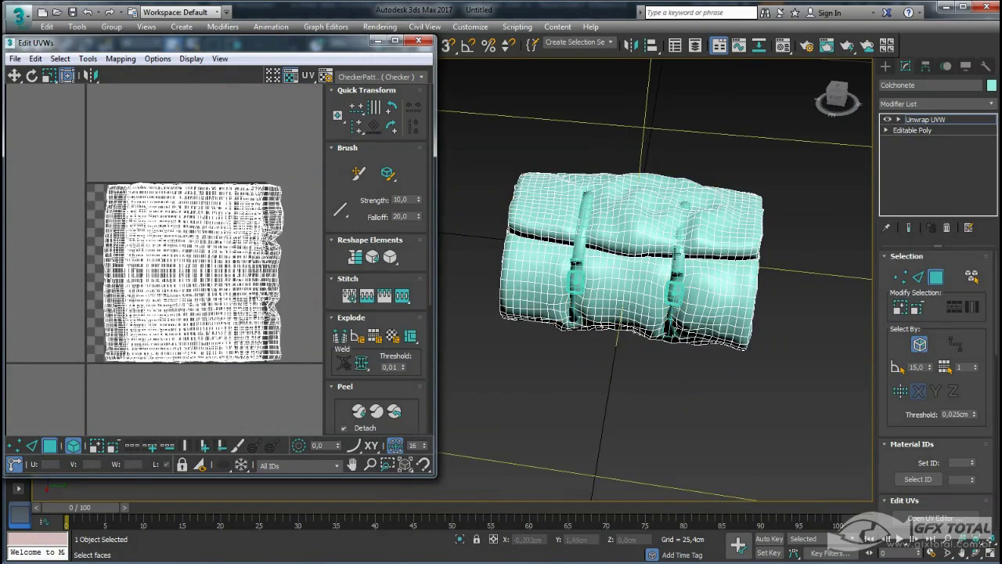
middle_click_drag(741, 239, 791, 202, "alt")
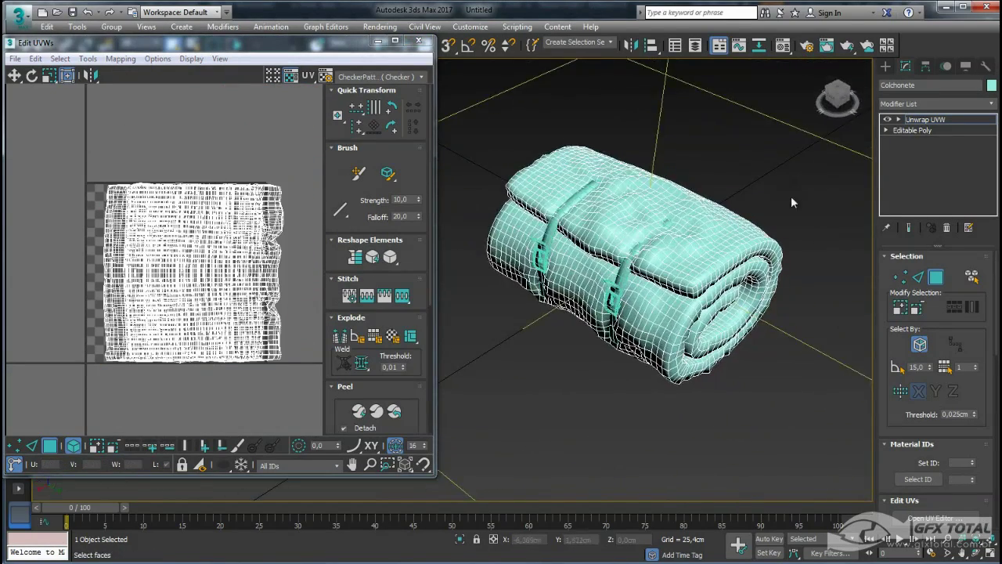
left_click(924, 119)
Add an Unwrap UVW modifier to the Fivela strap object, in face mode
left_click(624, 274)
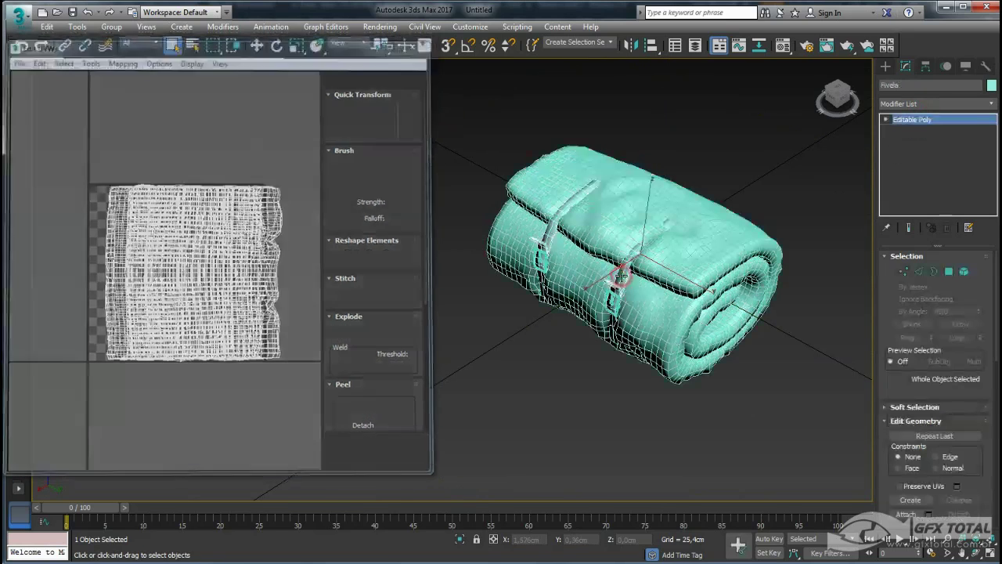
left_click(991, 104)
scroll(922, 391, "down", 10)
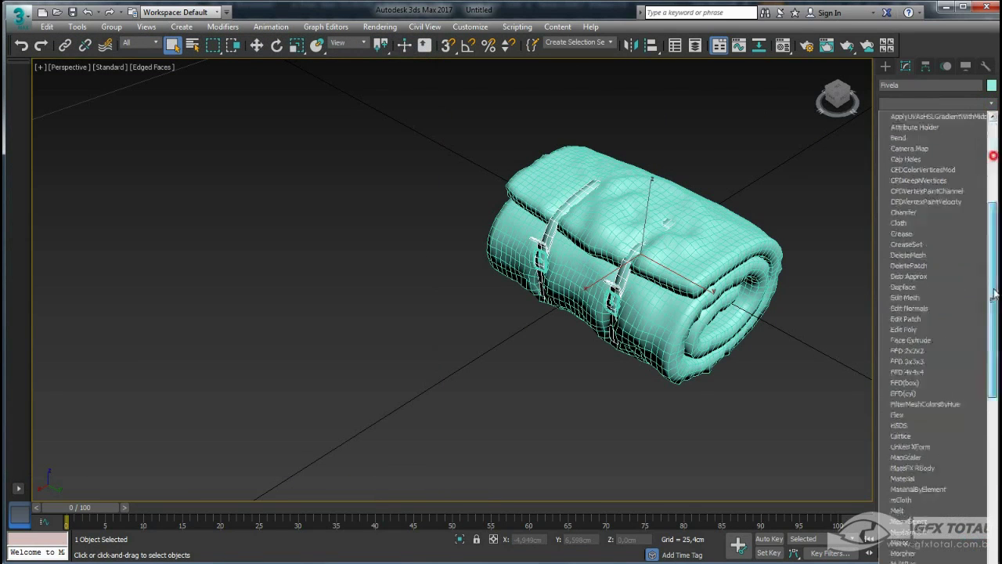
left_click(910, 510)
key("3")
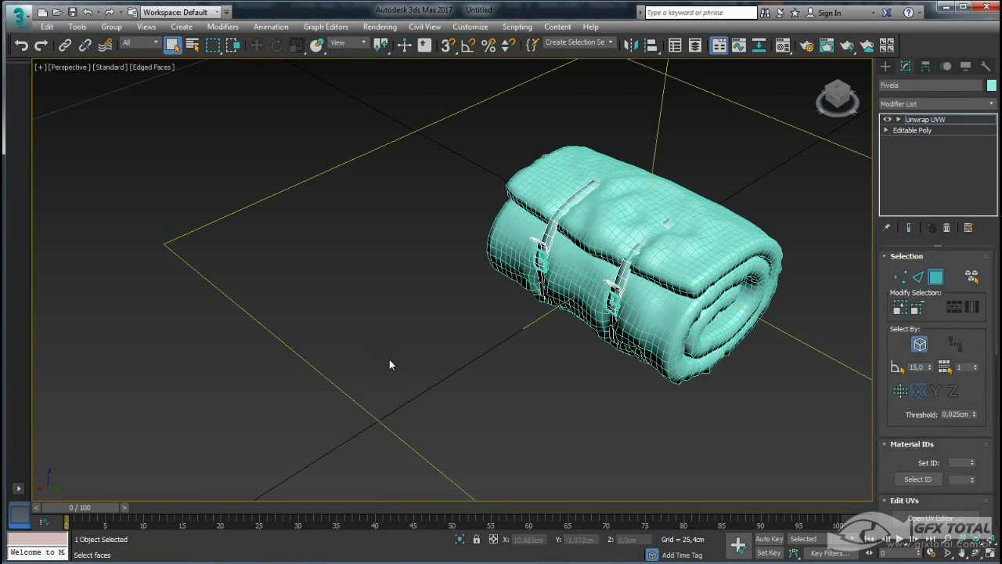
Inspect the Fivela UV layout and select both strap UV shells
left_click(931, 517)
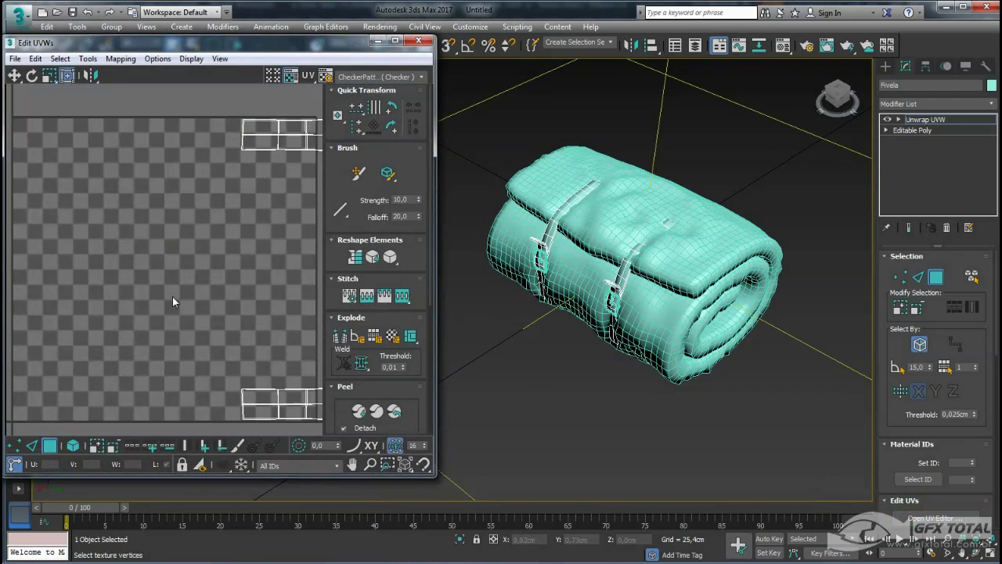
scroll(173, 296, "down", 3)
scroll(172, 296, "down", 3)
scroll(216, 301, "up", 3)
scroll(183, 258, "up", 2)
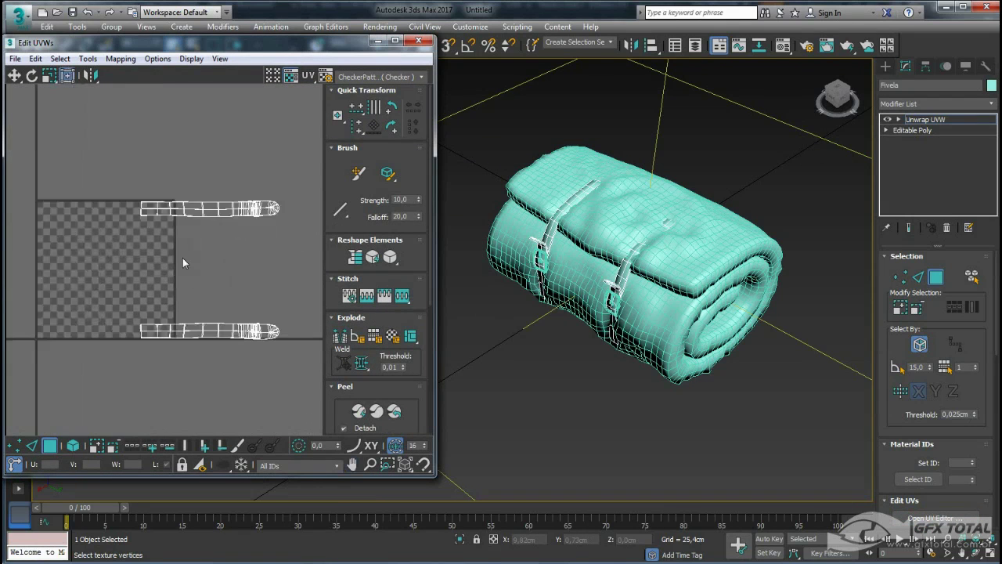
left_click_drag(134, 189, 339, 430)
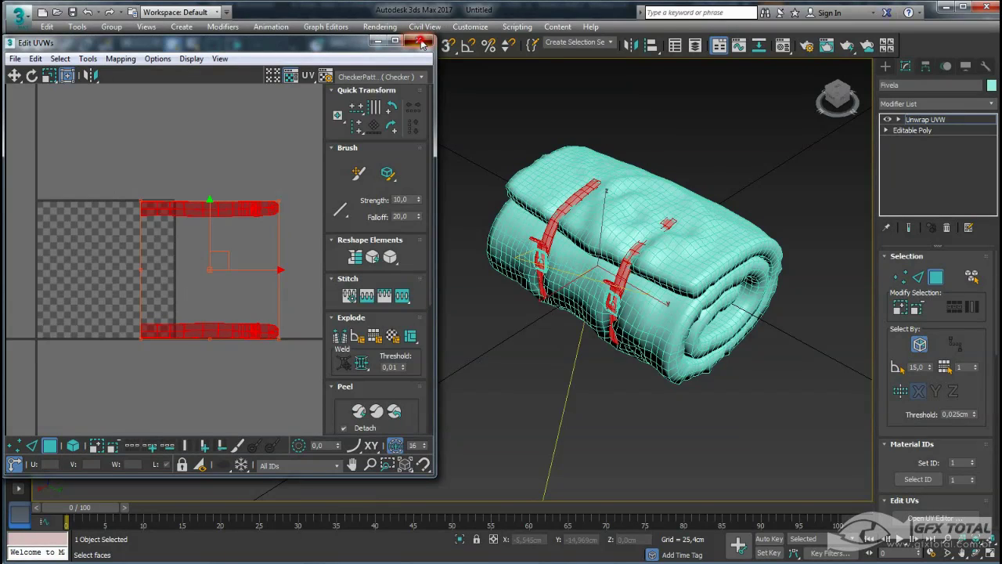
left_click(420, 42)
left_click(920, 119)
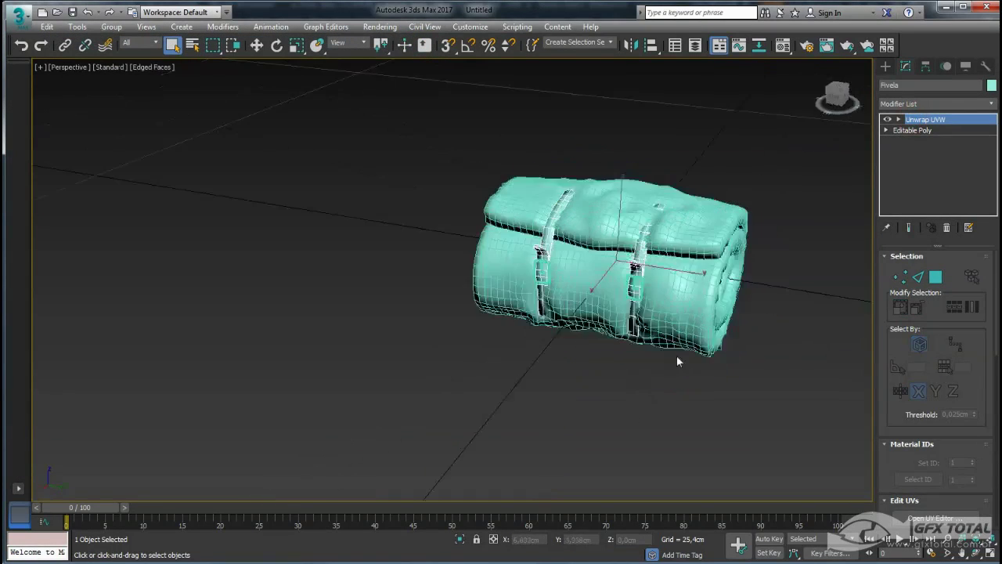
scroll(642, 269, "up", 5)
Add Unwrap UVW to the presilha buckles, check their UVs, then delete that modifier
left_click(626, 295)
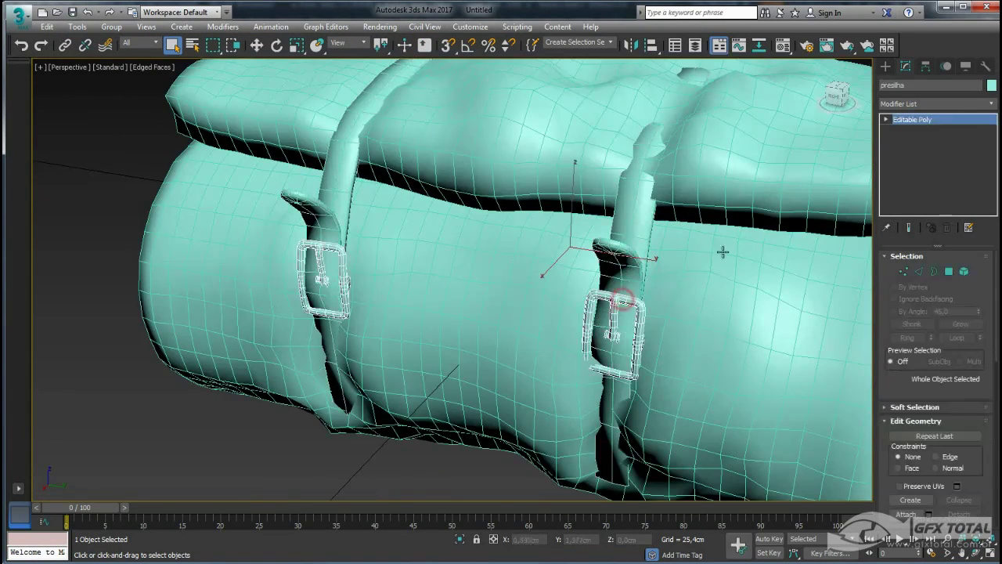
left_click(991, 104)
left_click_drag(992, 129, 994, 469)
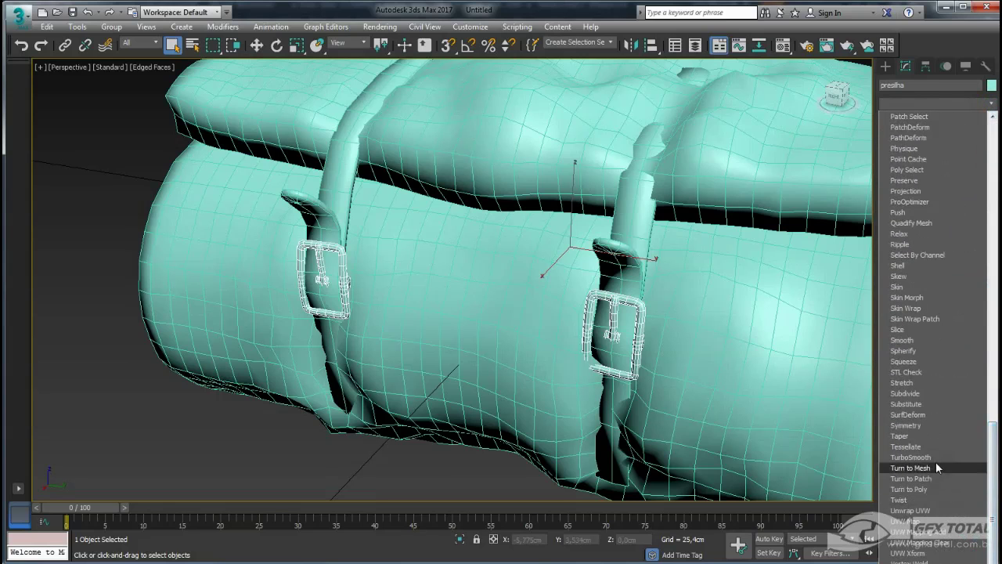
left_click(912, 501)
left_click(931, 517)
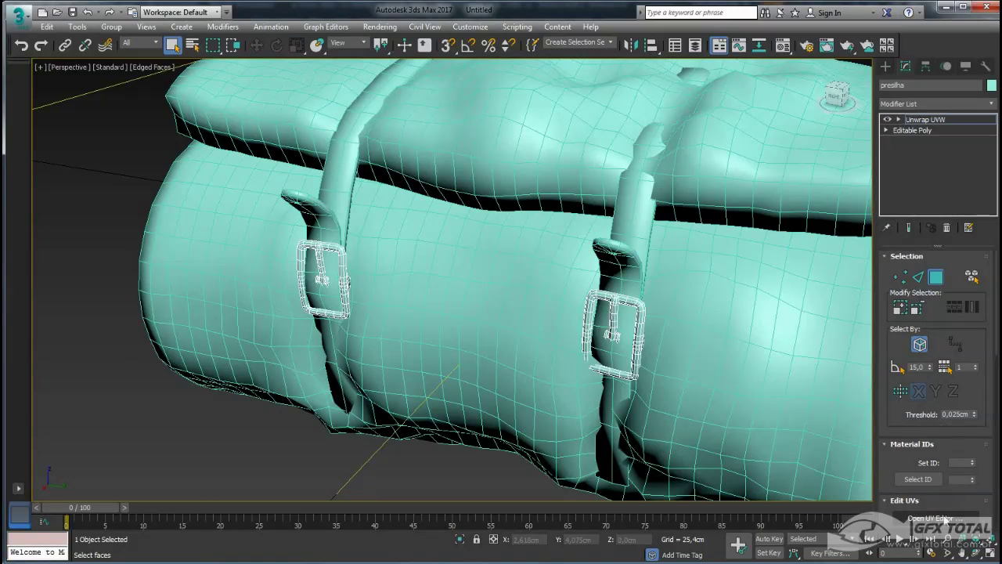
scroll(222, 277, "down", 4)
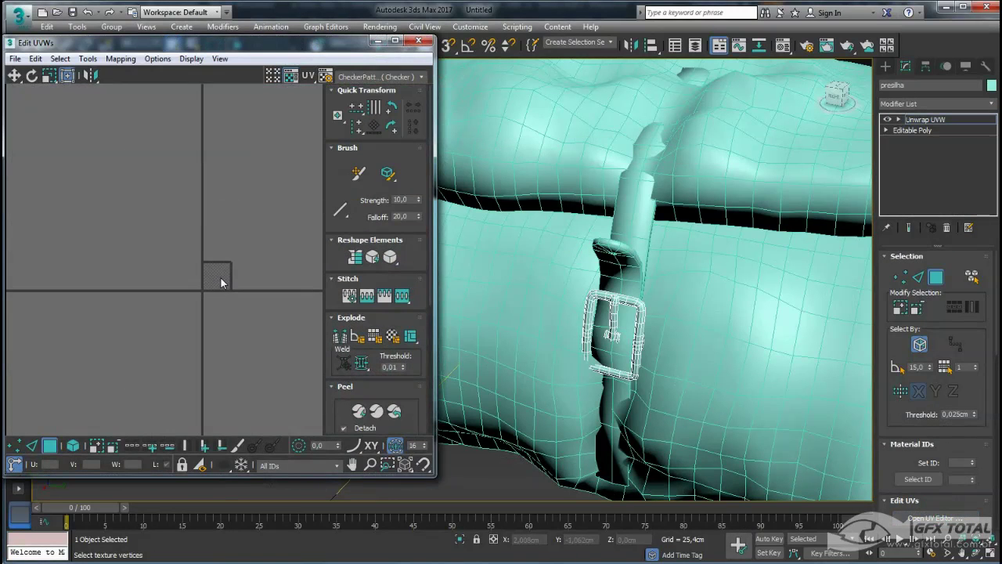
left_click(420, 41)
scroll(595, 141, "down", 3)
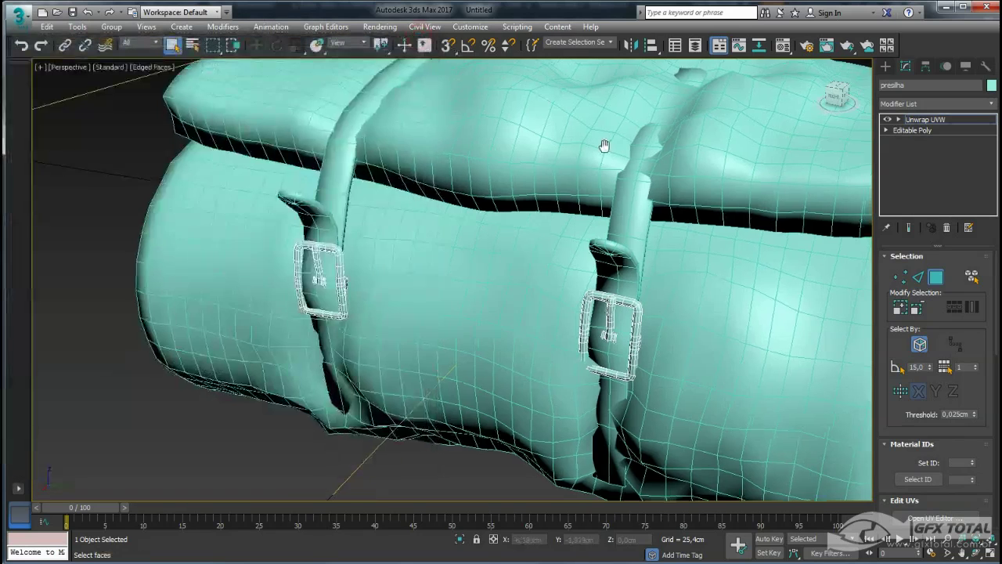
scroll(595, 141, "down", 3)
left_click(912, 129)
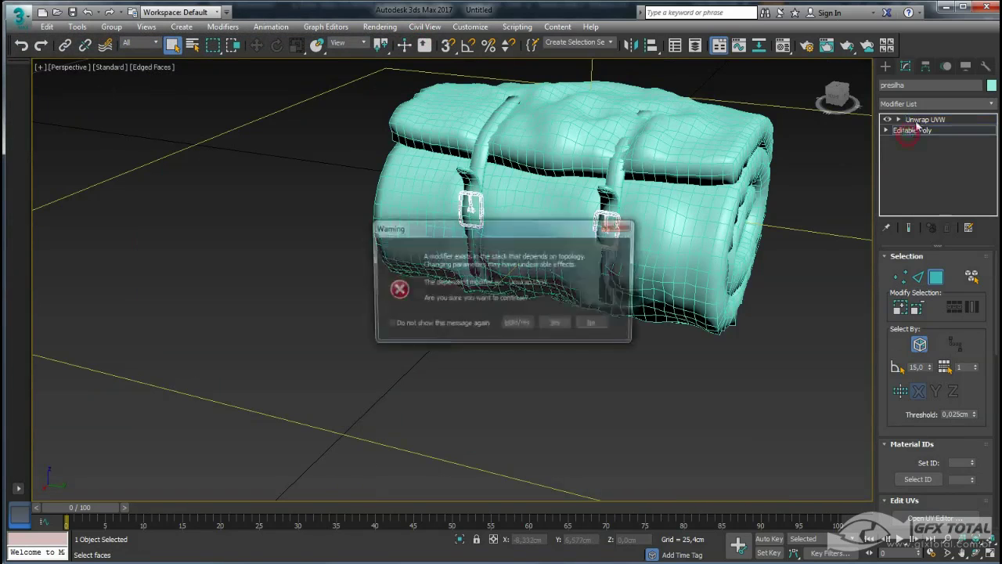
left_click(594, 324)
left_click(947, 227)
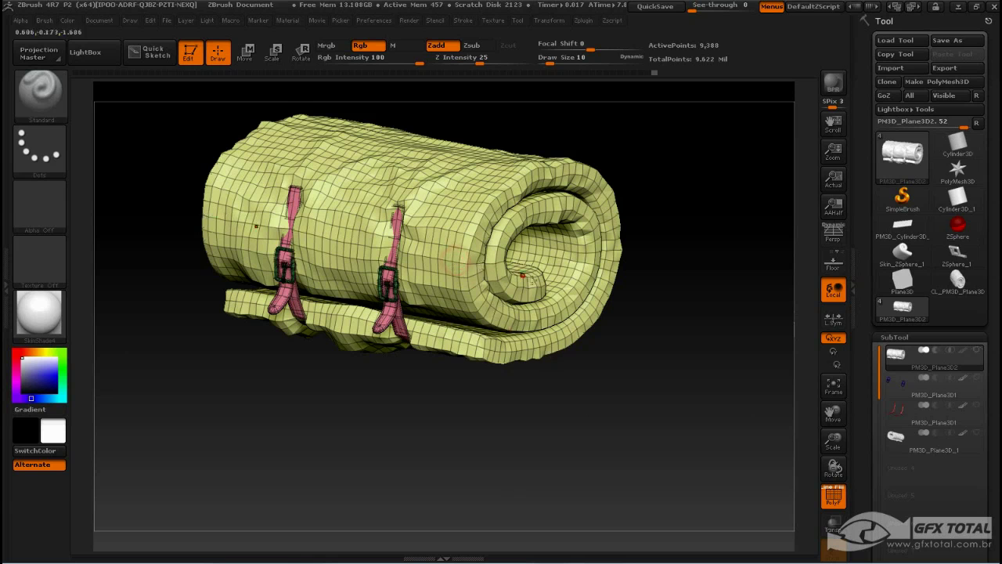
Make PM3D_Plane3D_1 the active subtool
scroll(961, 419, "down", 5)
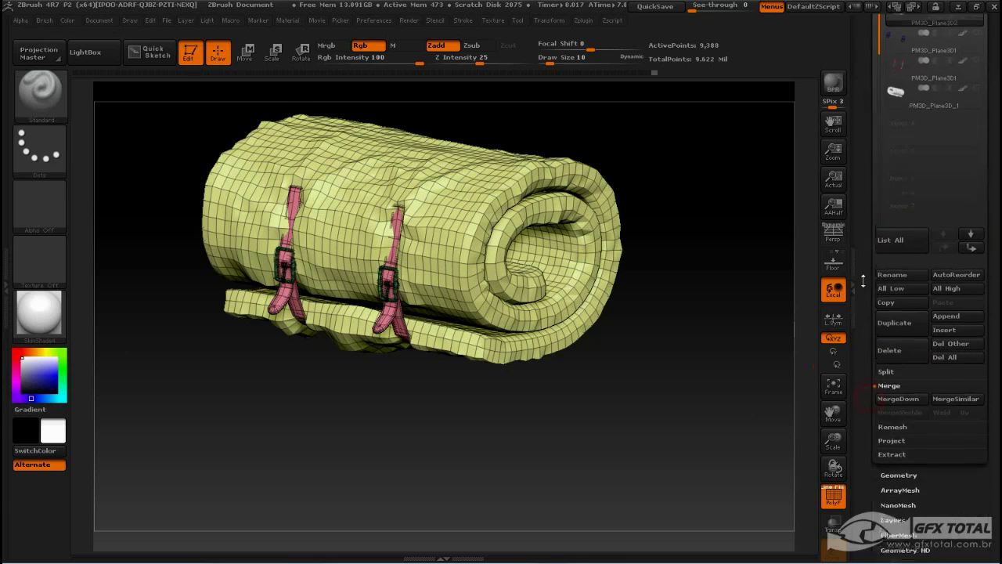
scroll(961, 419, "down", 3)
scroll(961, 419, "down", 3)
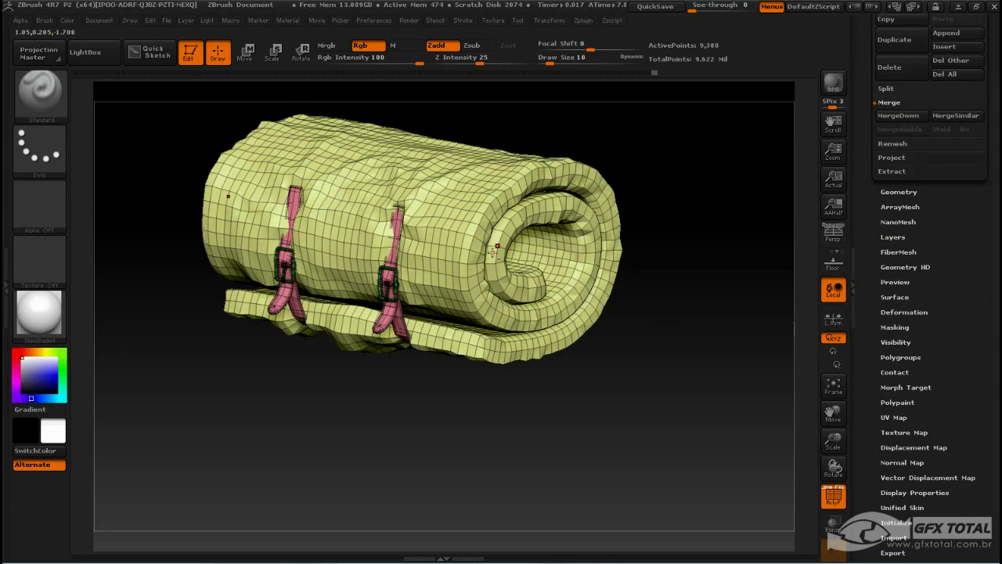
scroll(959, 295, "up", 8)
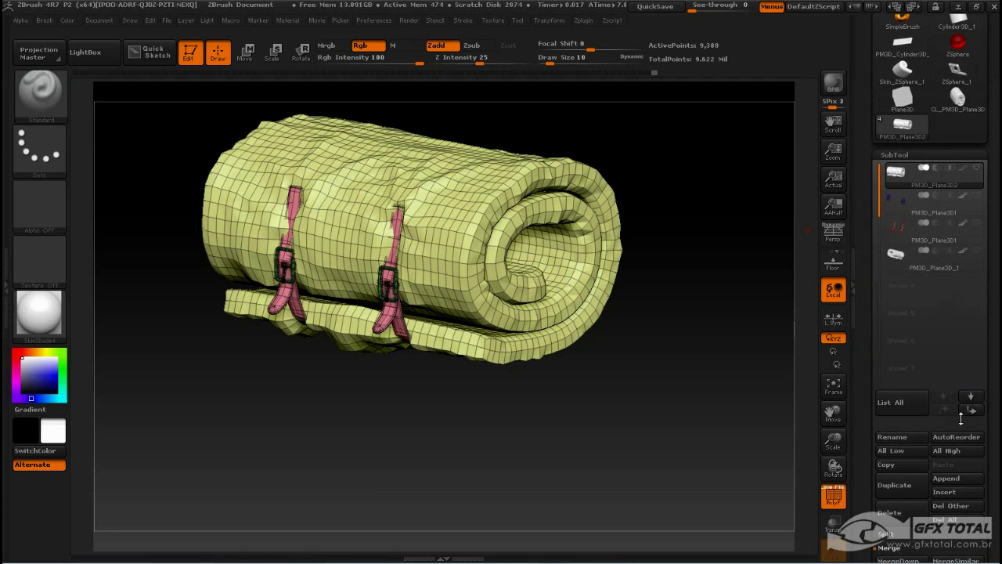
left_click(900, 256)
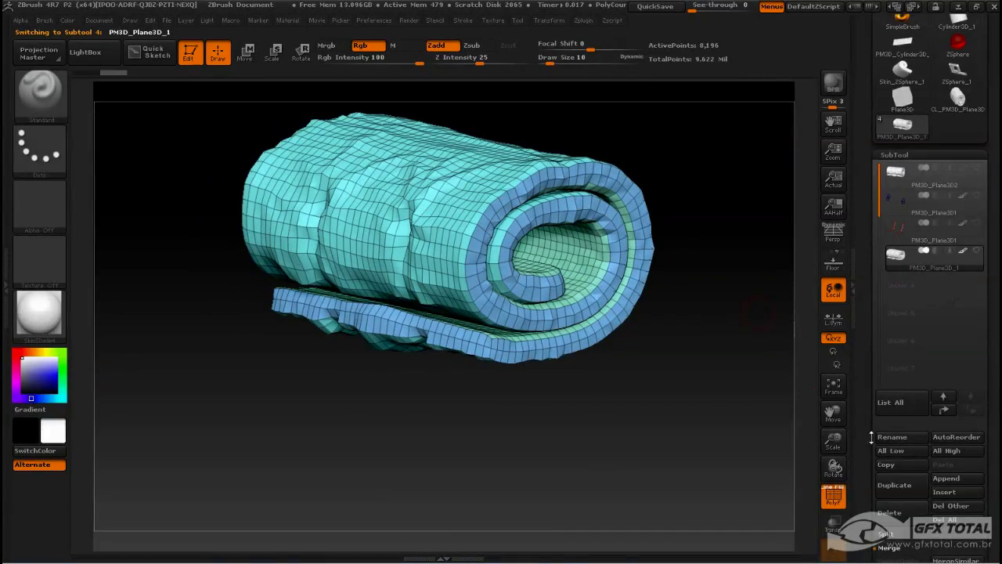
Apply Morph UV from Tool > UV Map to flatten PM3D_Plane3D_1 into its UV strips and sheets
scroll(876, 446, "down", 8)
scroll(876, 391, "down", 6)
left_click(899, 384)
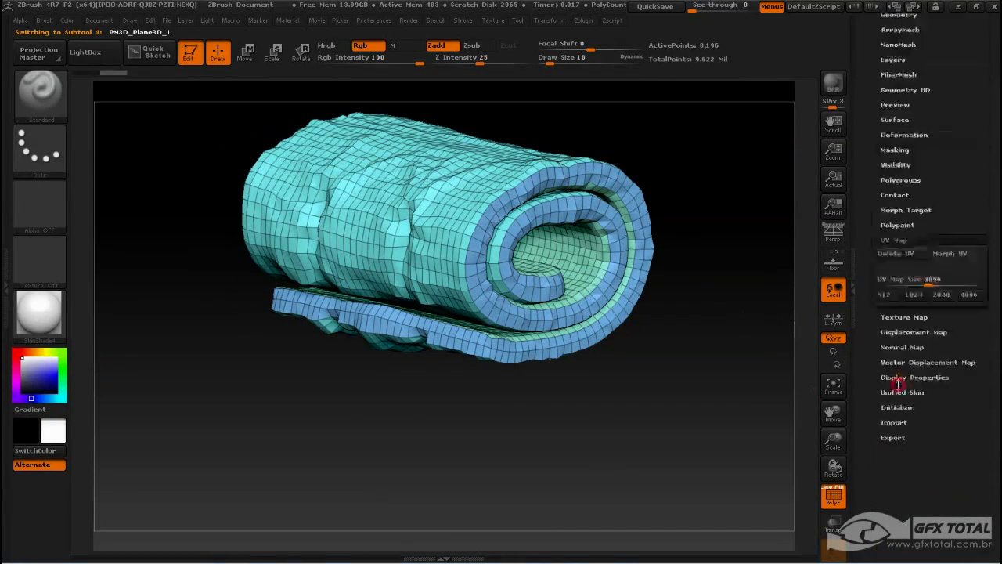
left_click(957, 247)
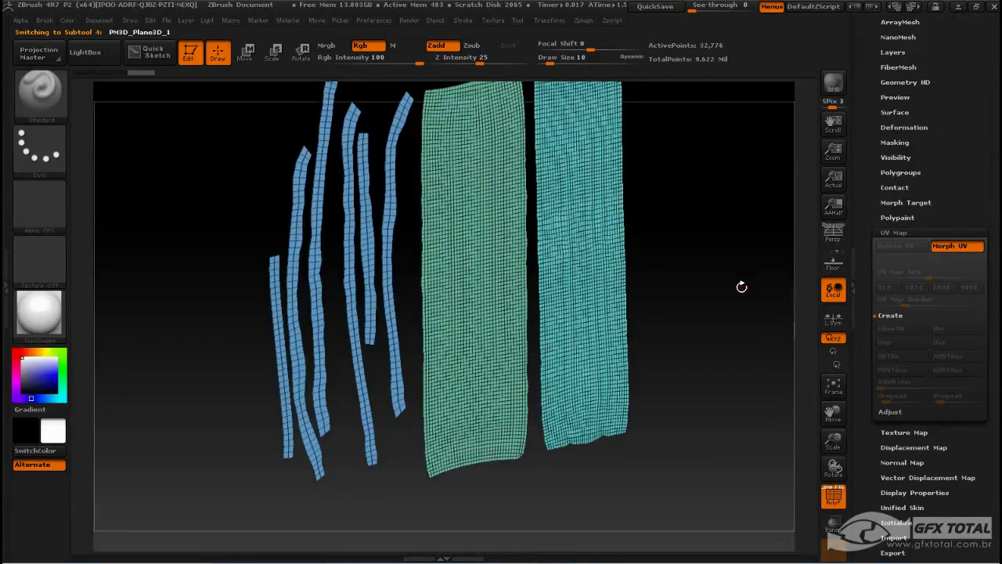
left_click_drag(940, 134, 946, 231)
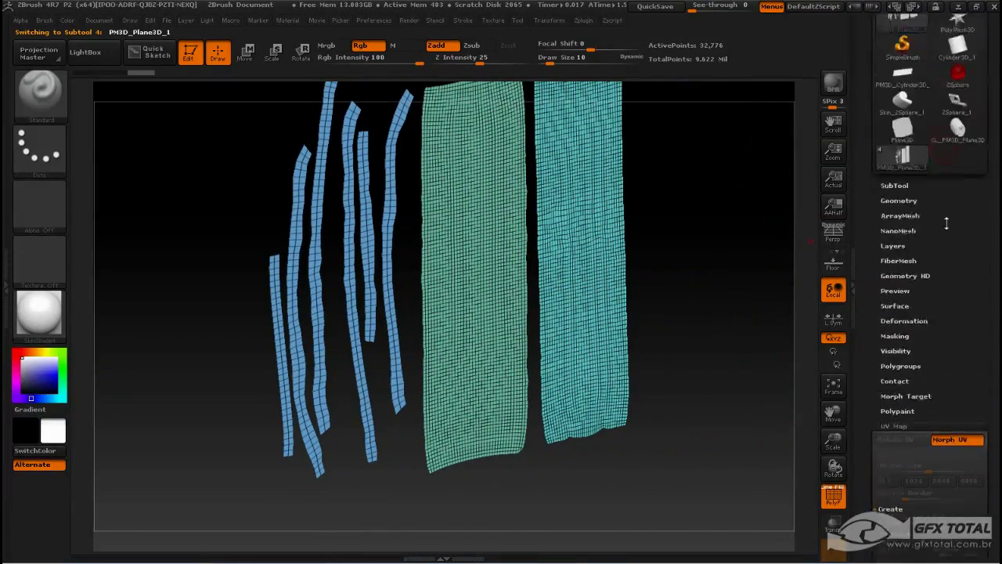
left_click(896, 240)
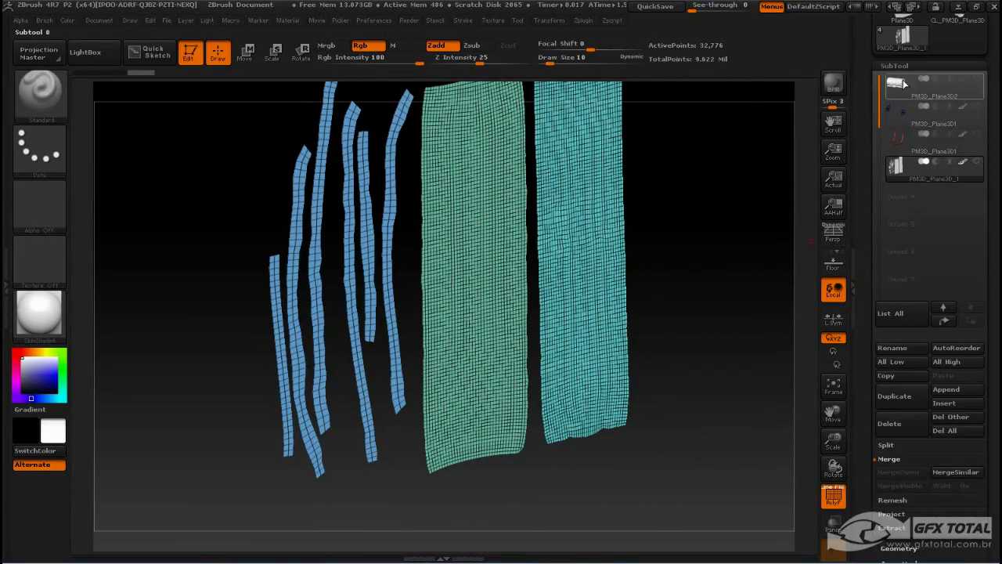
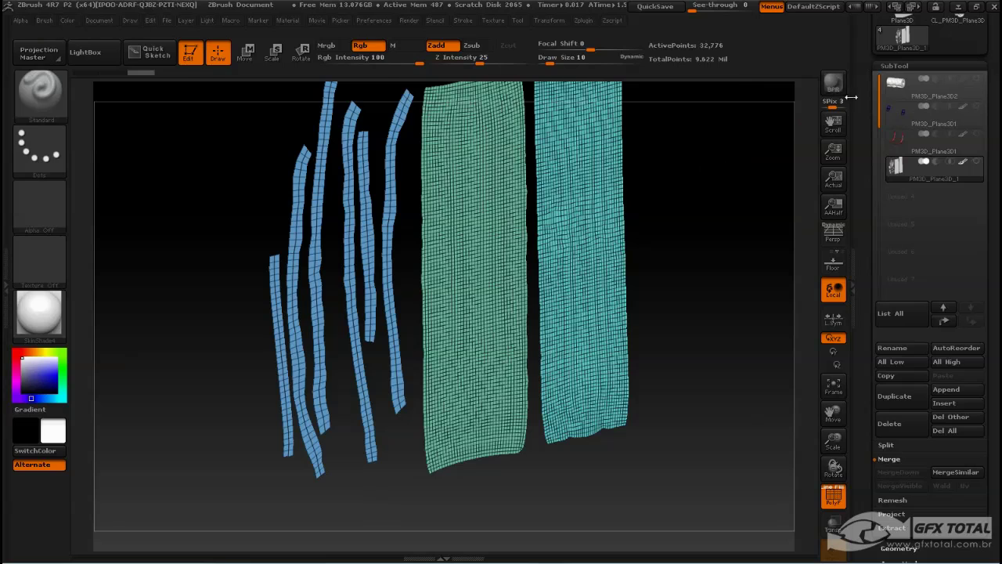
Delete the yellow rolled-mat subtool in ZBrush
left_click_drag(706, 303, 736, 266, "alt")
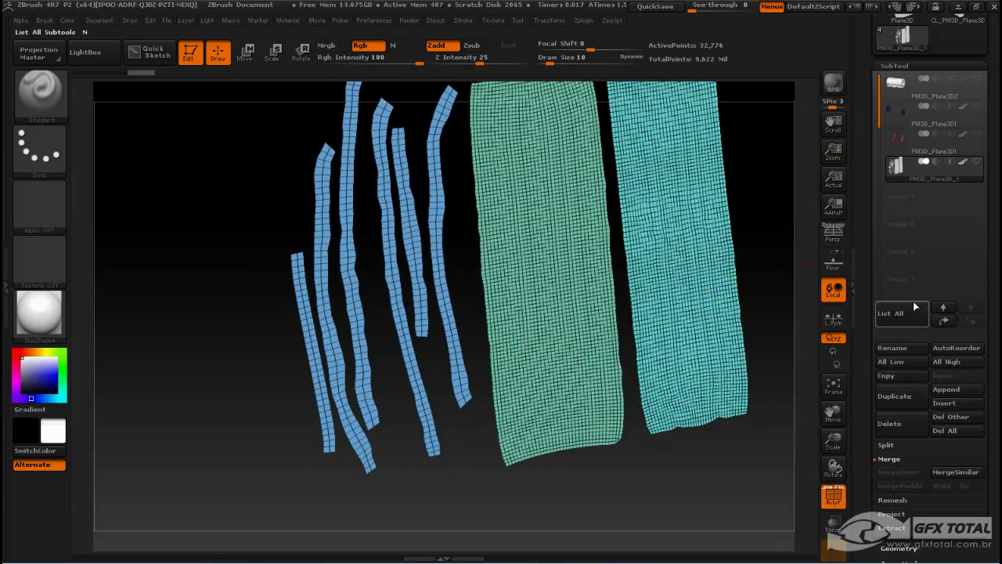
left_click(898, 88)
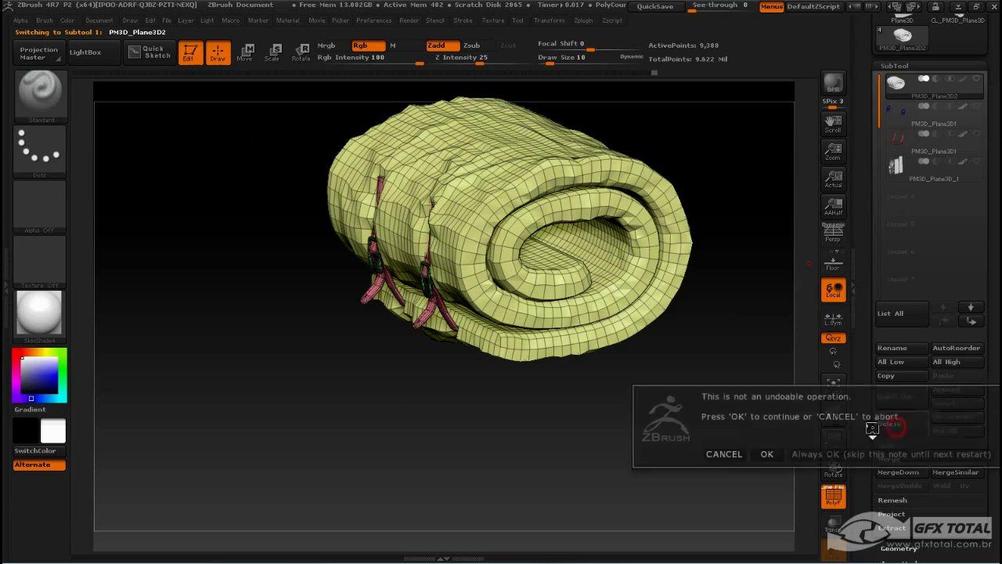
left_click(900, 431)
key("Return")
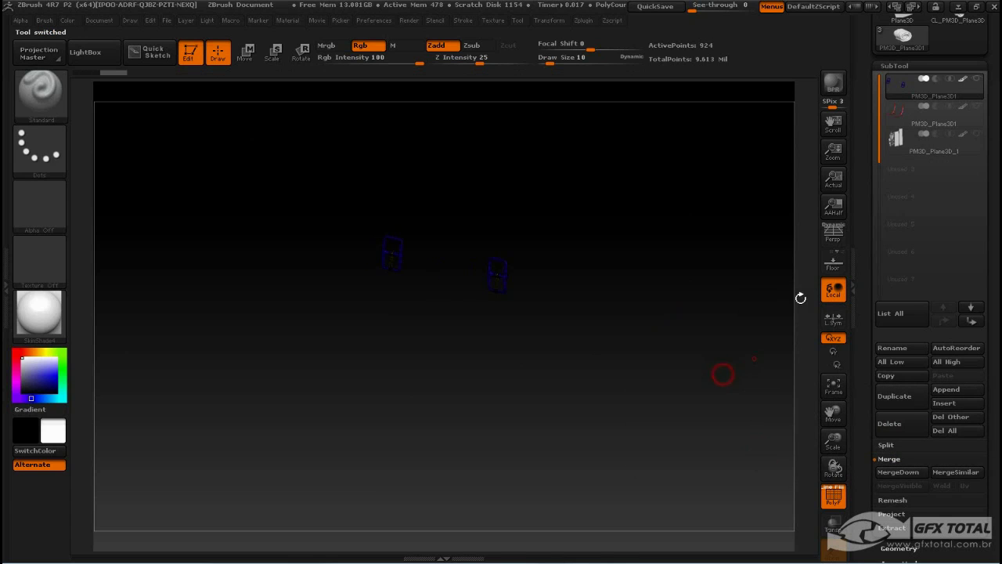
Turn off Morph UV on PM3D_Plane3D_1 to restore the rolled mattress shape
left_click(899, 145)
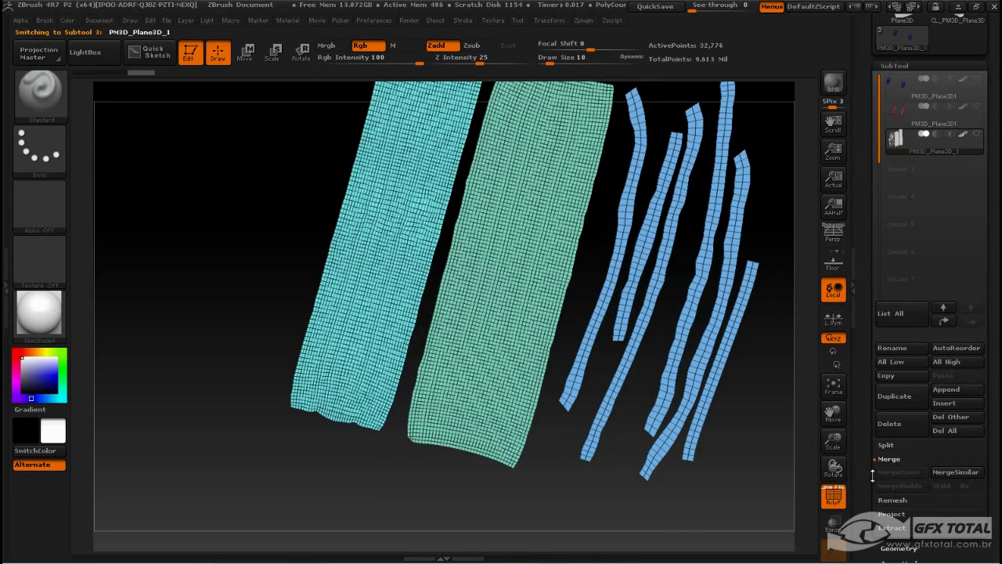
scroll(929, 353, "down", 5)
left_click_drag(969, 329, 966, 357)
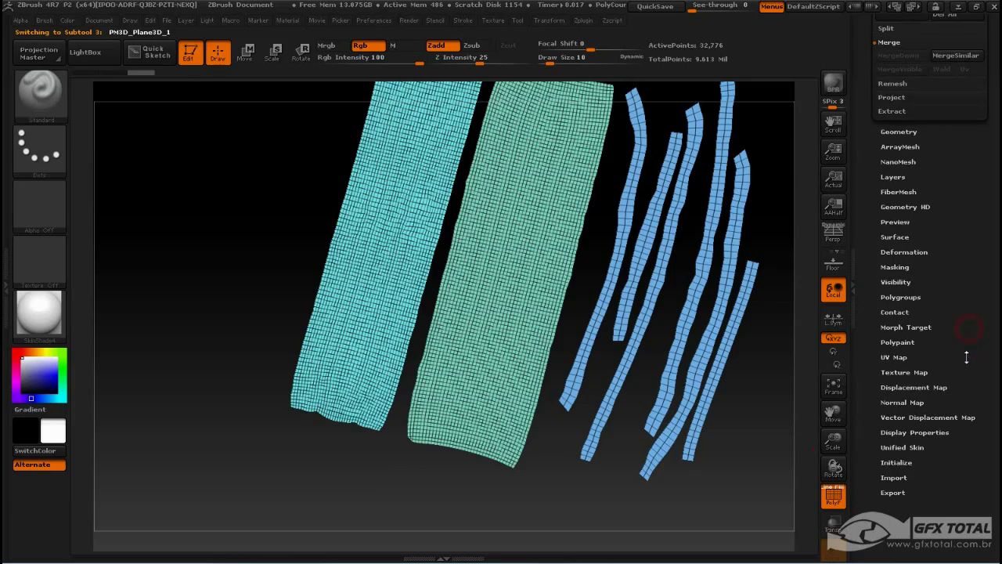
left_click(908, 357)
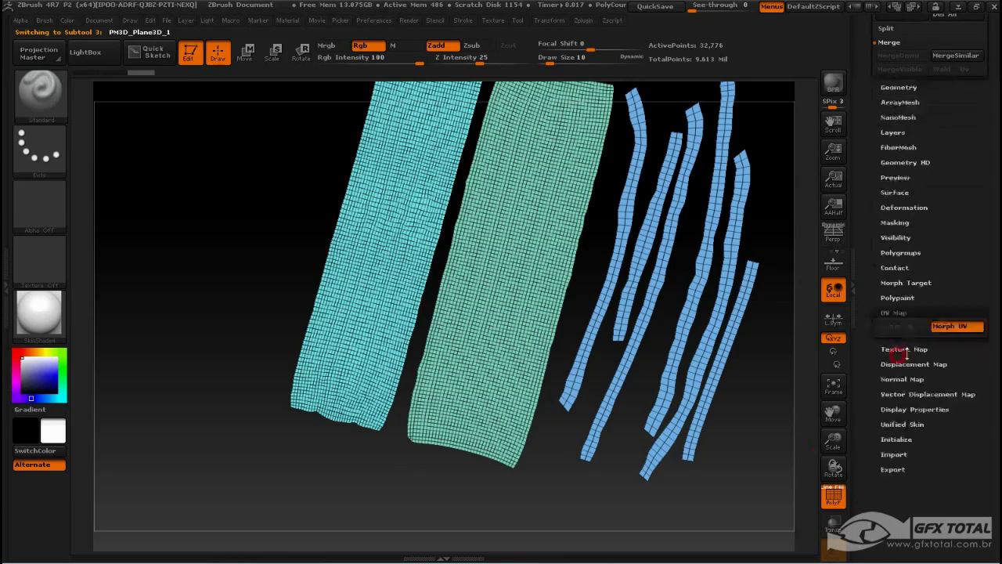
left_click(949, 200)
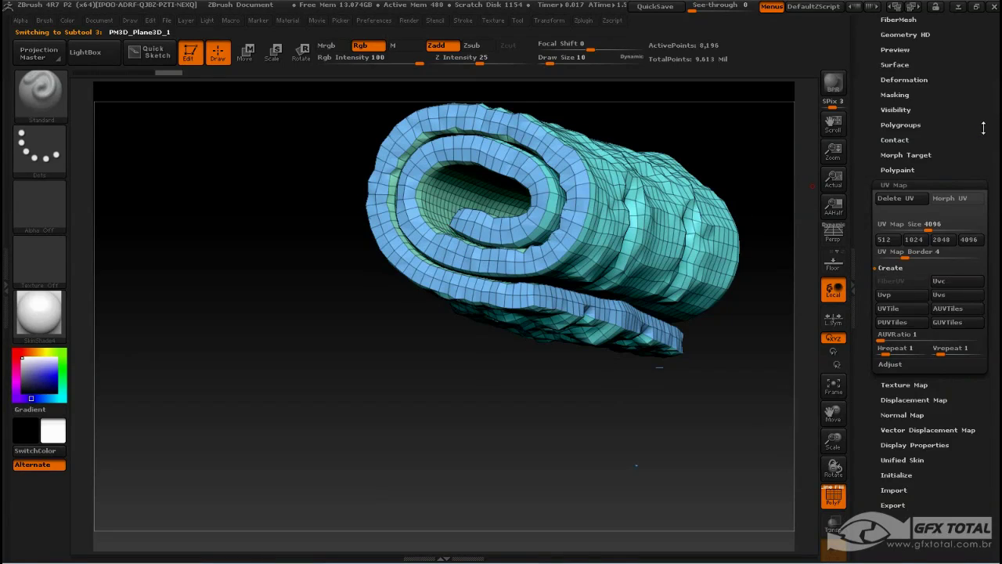
left_click_drag(983, 128, 983, 520)
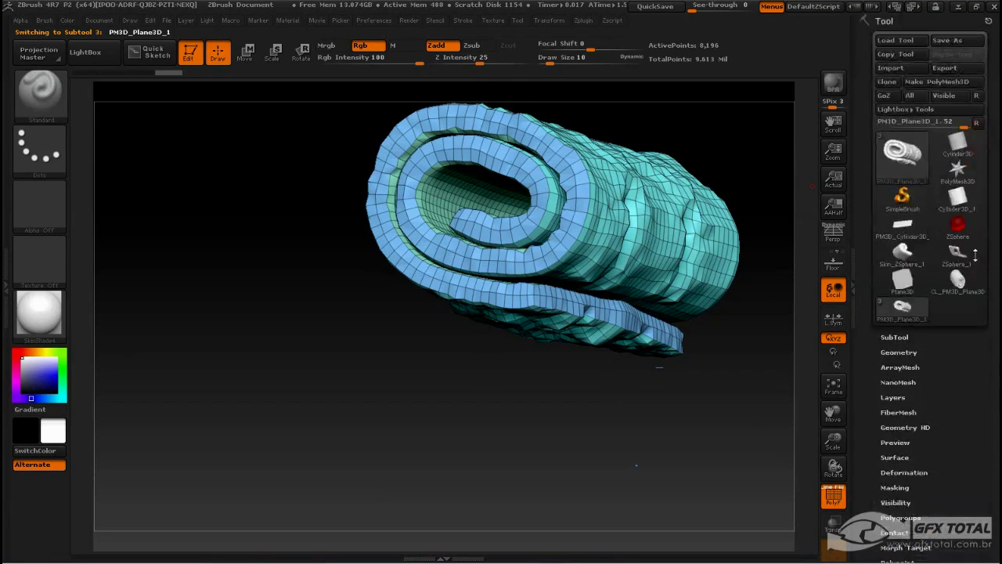
Export the rolled mattress, overwriting the existing Colchonete.OBJ
left_click(945, 69)
left_click(85, 101)
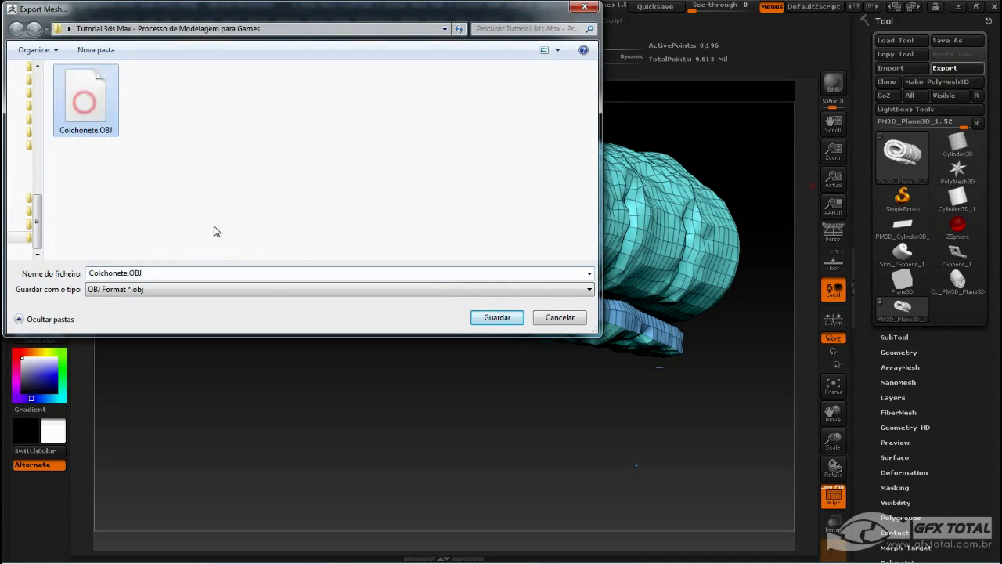
left_click(501, 318)
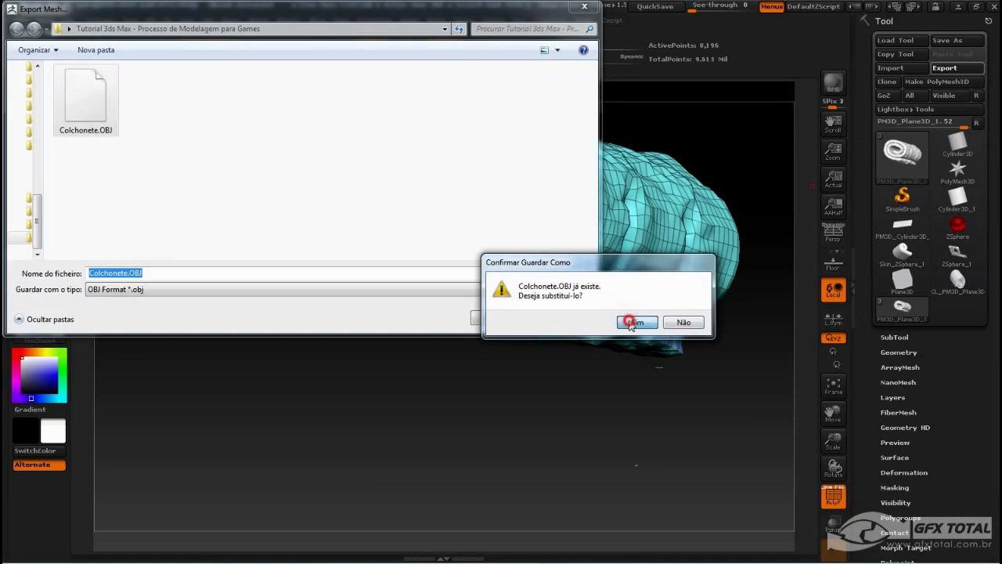
left_click(631, 321)
Export the bent strap subtool as an OBJ named Fivela
left_click(893, 336)
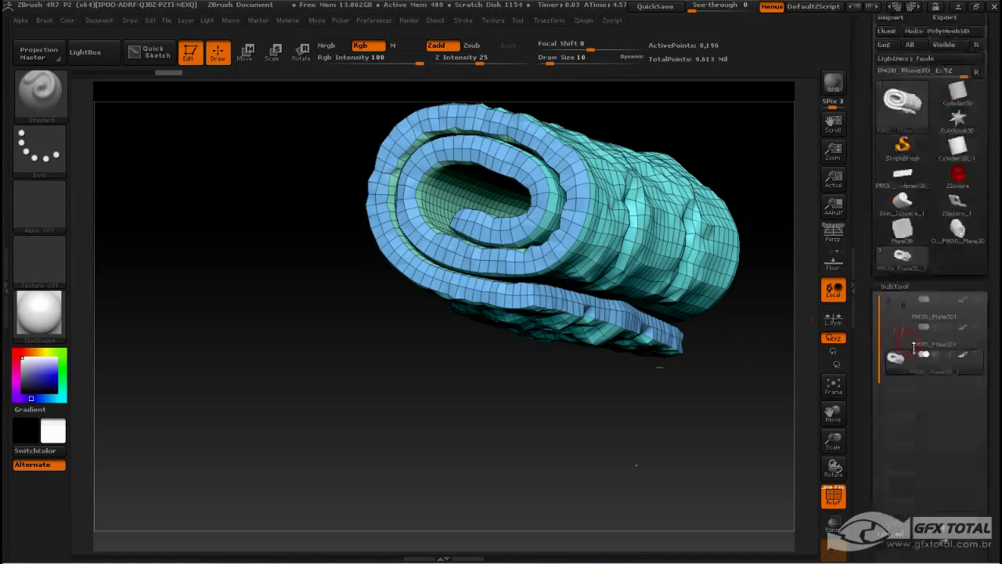
left_click_drag(915, 344, 915, 79)
left_click(931, 117)
left_click_drag(860, 133, 883, 209)
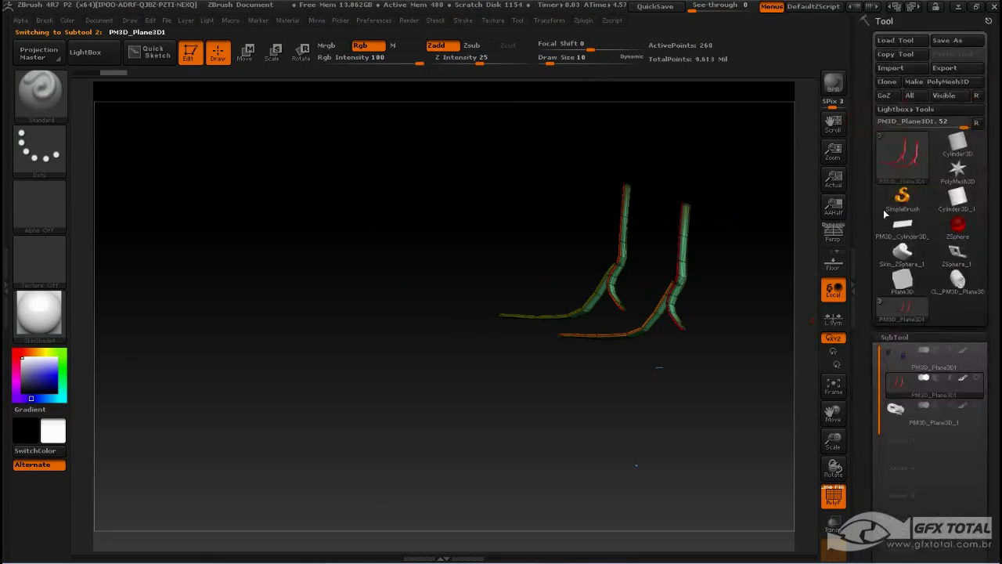
left_click(944, 68)
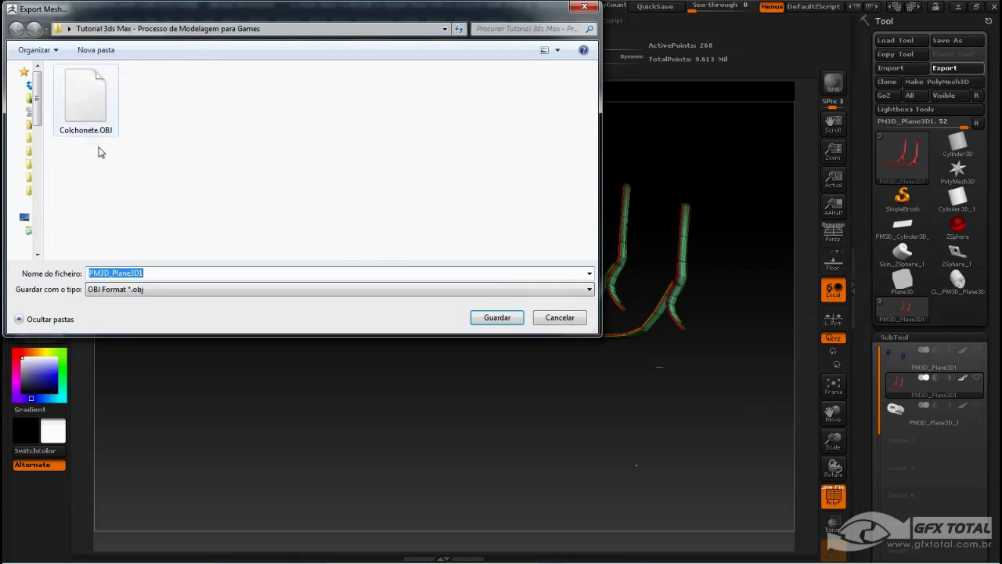
type("Fiv")
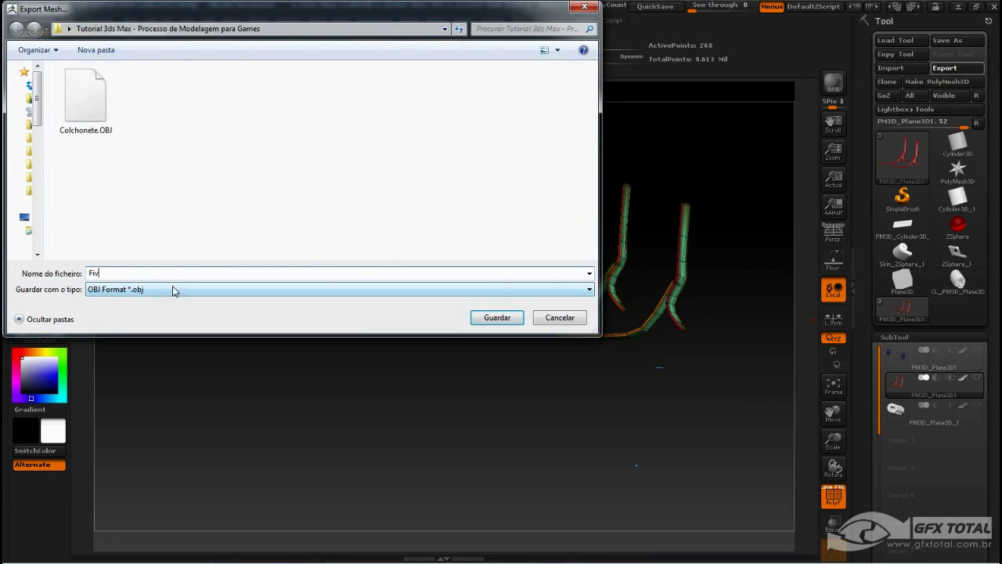
type("ela")
key("Tab")
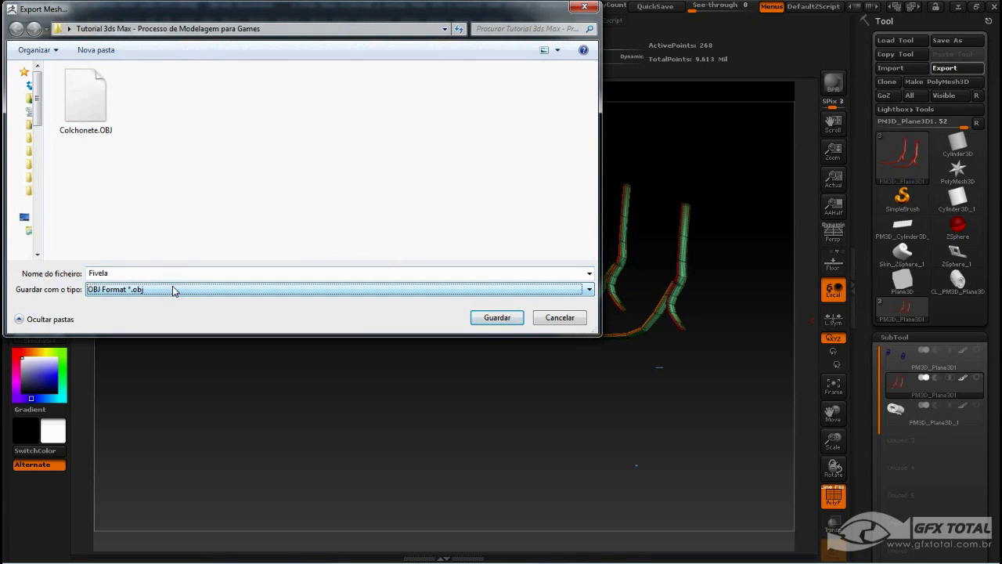
left_click(495, 317)
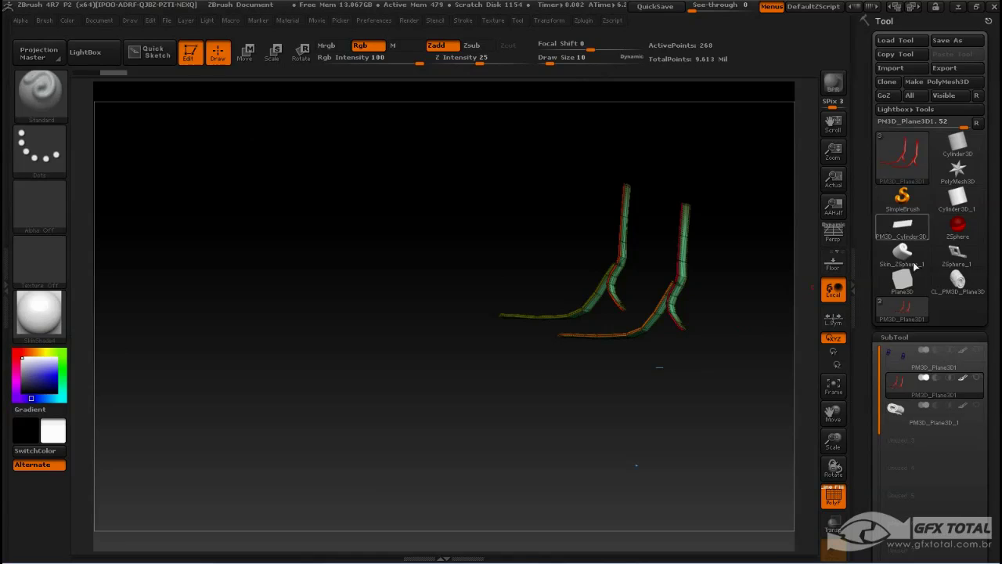
Select the blue buckle subtool and turn off its PolyF wireframe
left_click(908, 358)
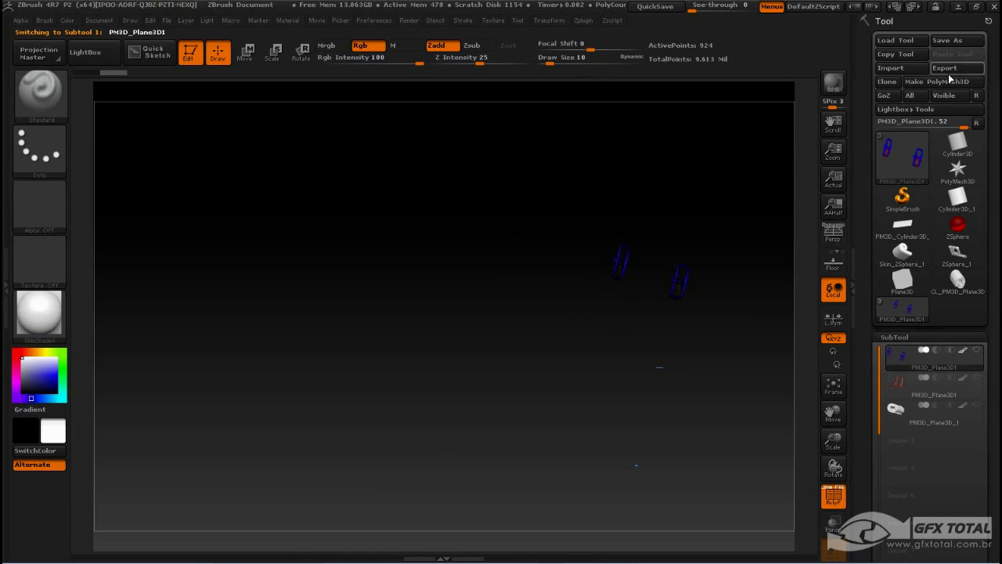
mouse_move(707, 317)
left_mouse_down()
mouse_move(104, 354)
mouse_move(410, 391)
left_mouse_up()
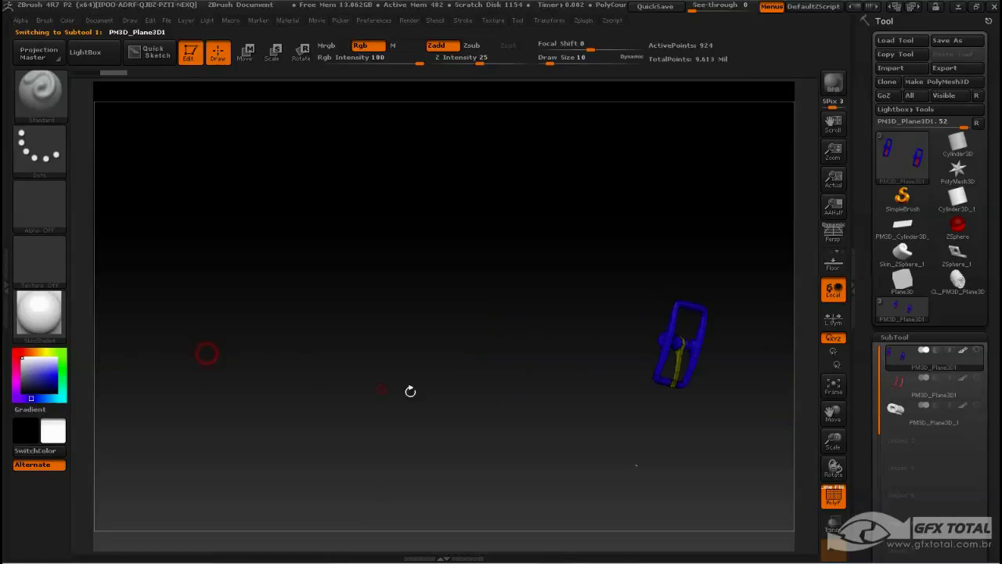
left_click(834, 496)
left_click_drag(739, 454, 441, 342)
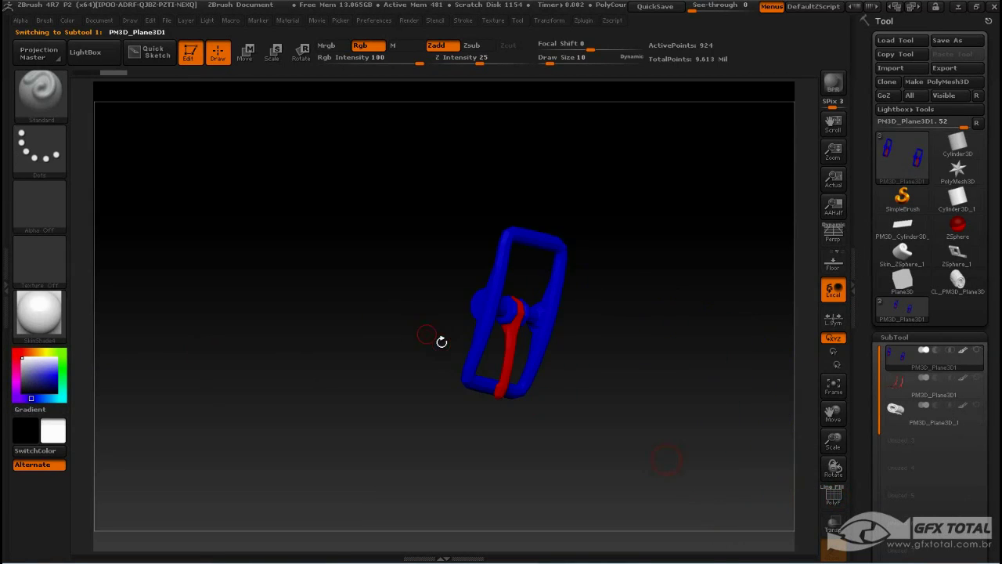
left_click(832, 501)
left_click(832, 501)
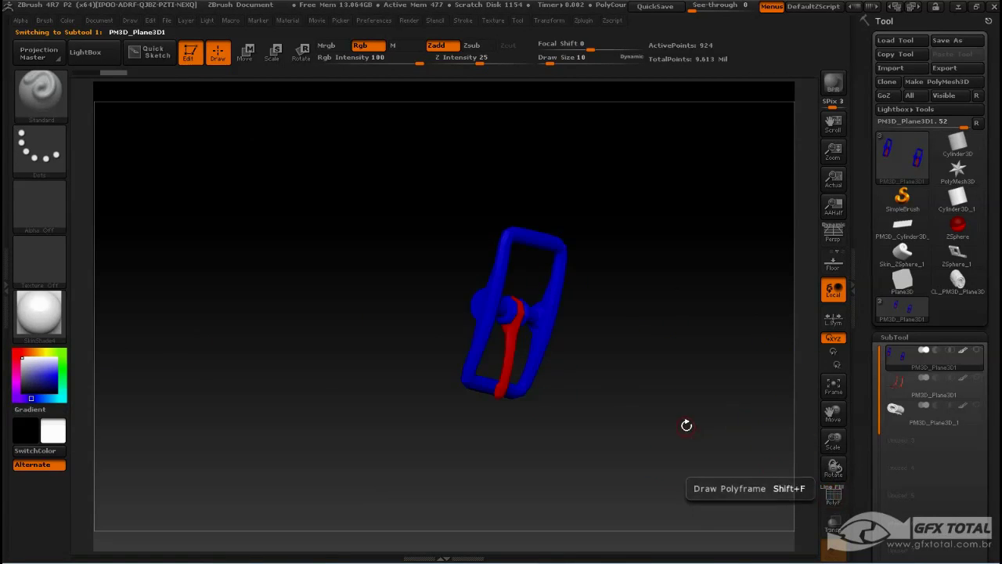
Export the buckle subtool as Presilha
left_click(946, 68)
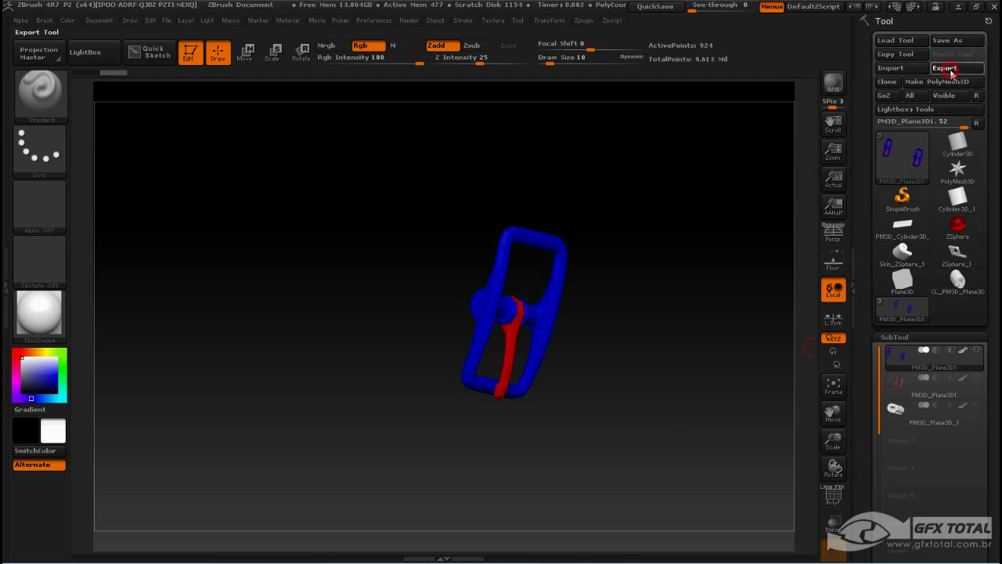
type("Presilha")
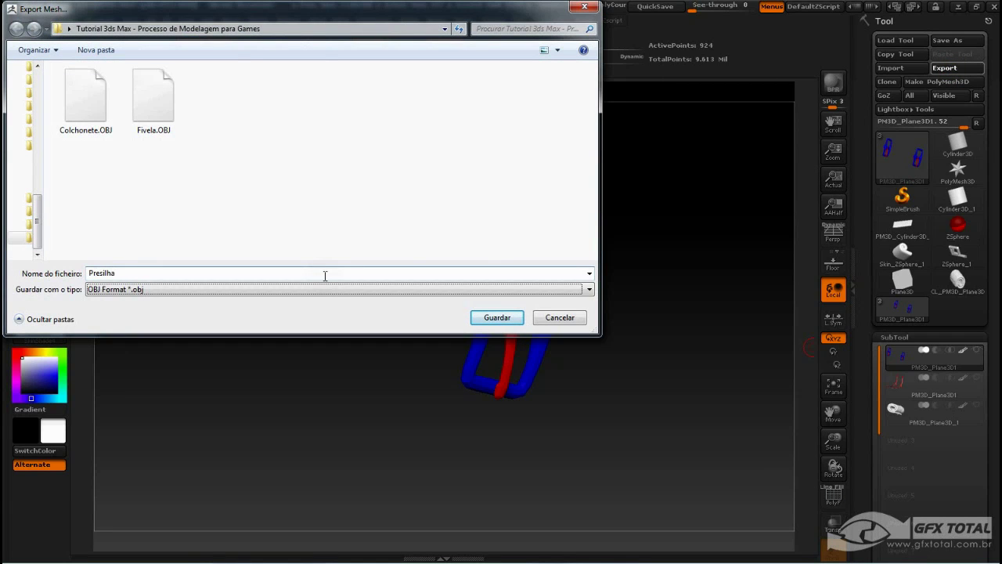
key("Return")
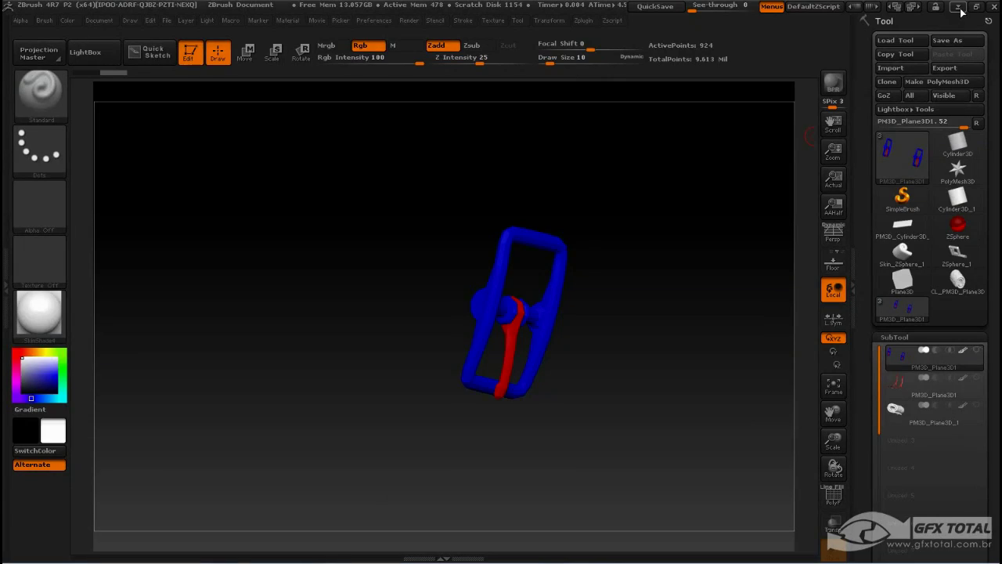
In 3ds Max, import Colchonete.OBJ without materials
left_click(958, 7)
left_click(652, 286)
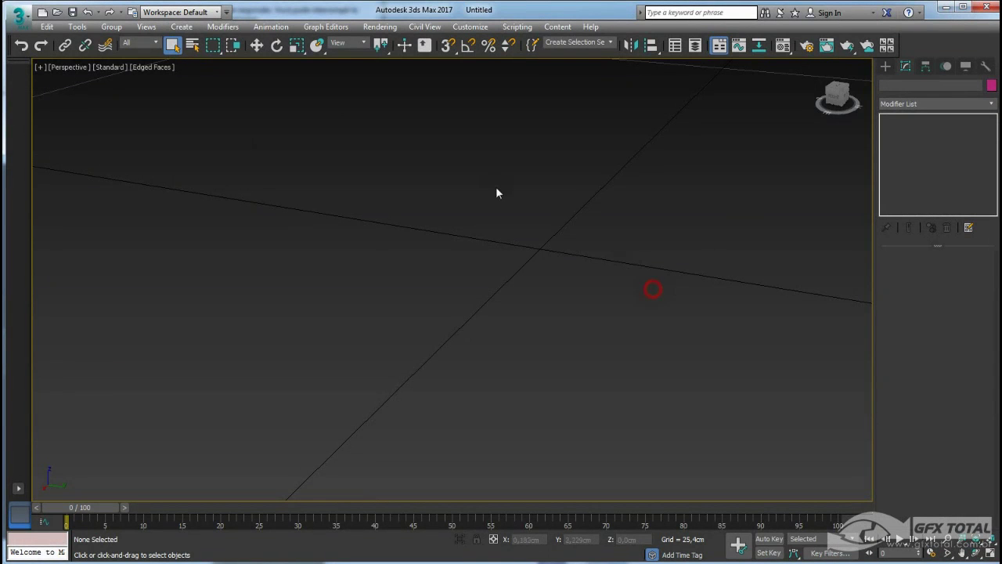
left_click(29, 24)
left_click(39, 168)
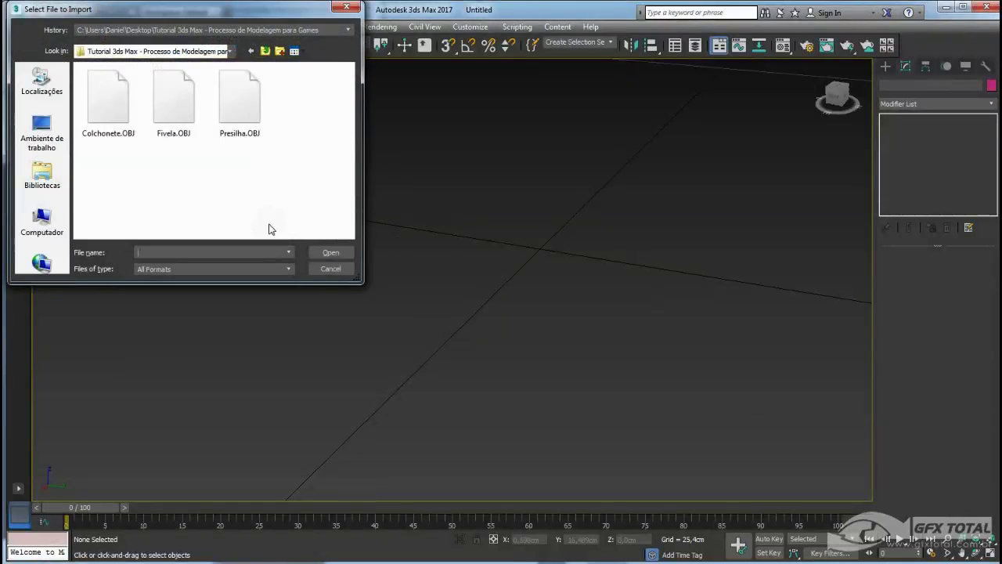
left_click(117, 102)
left_click(337, 251)
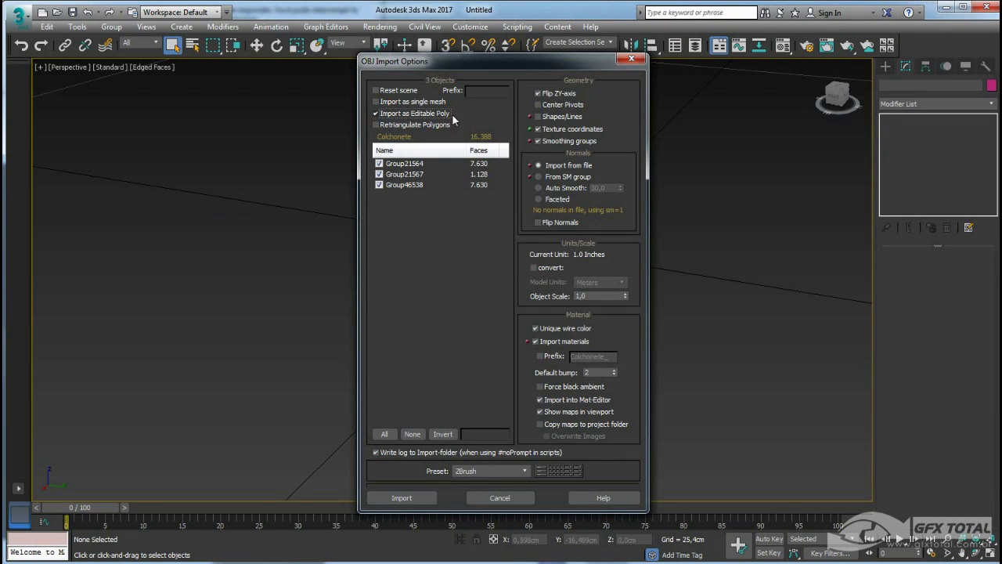
left_click(535, 341)
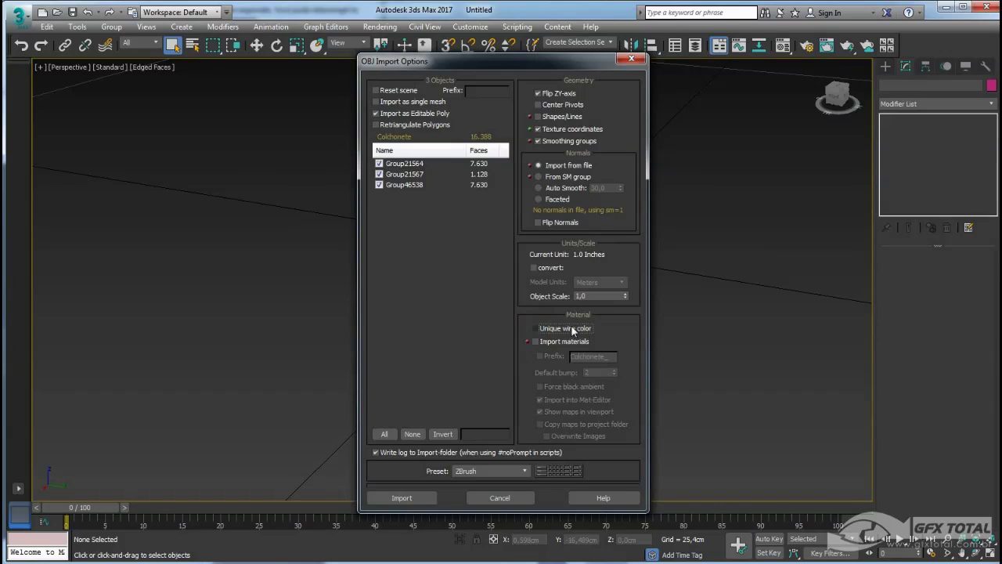
left_click(401, 497)
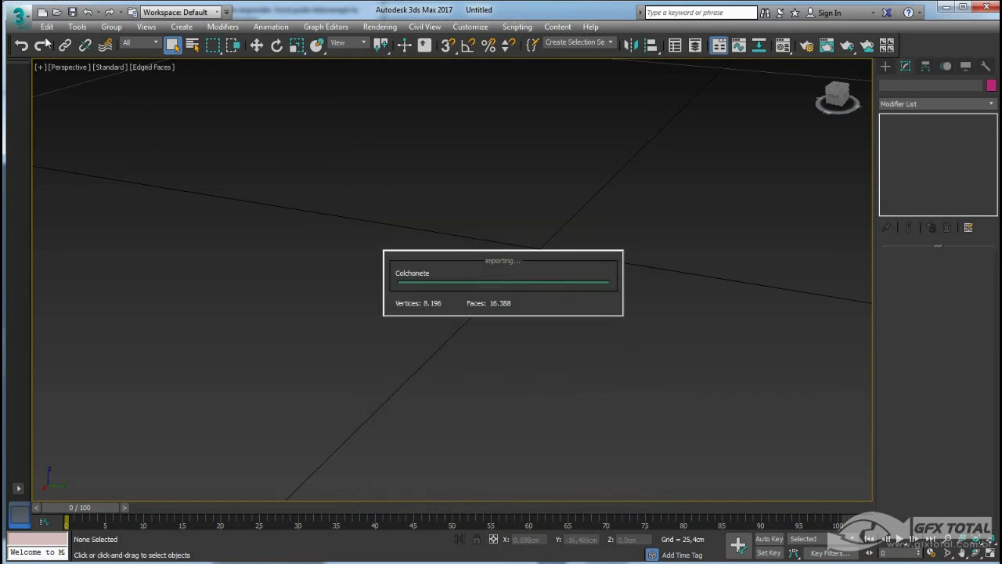
Import Fivela.OBJ without materials
left_click(24, 15)
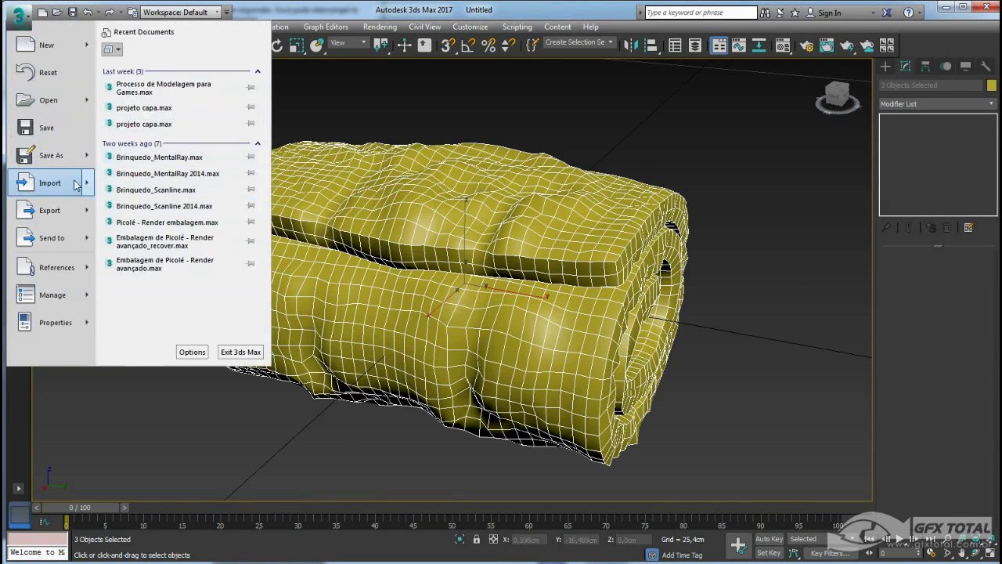
left_click(50, 184)
left_click(174, 98)
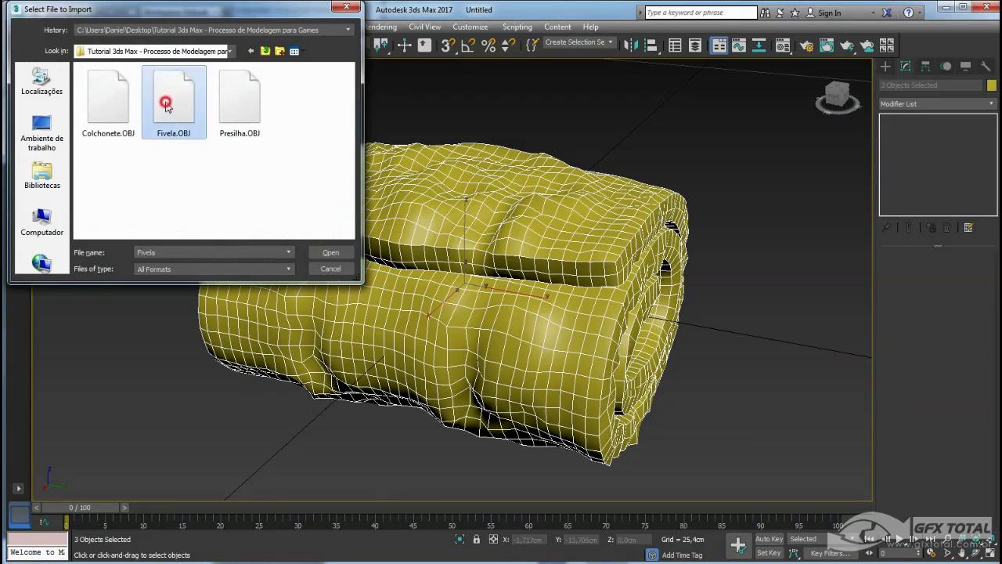
left_click(331, 254)
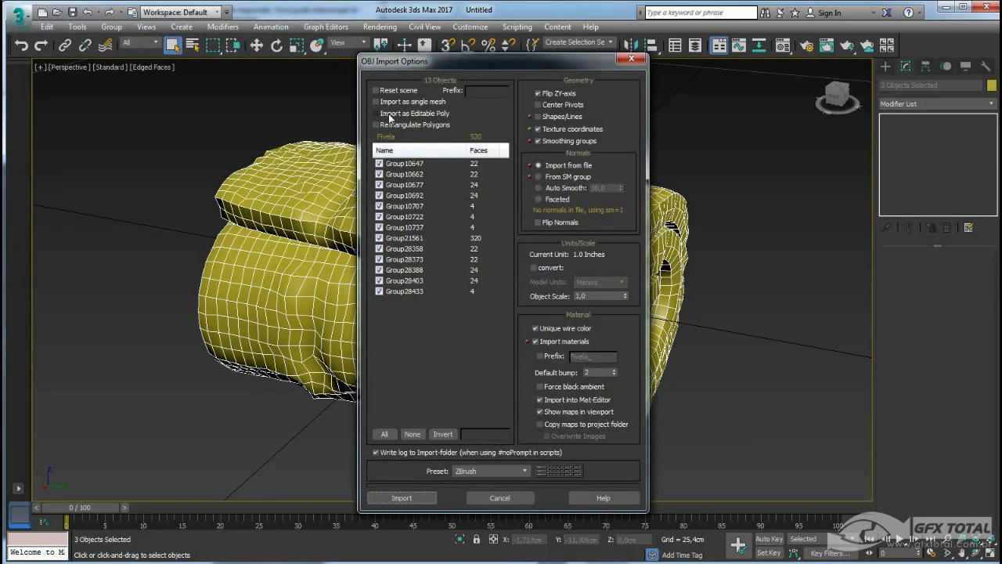
left_click(536, 341)
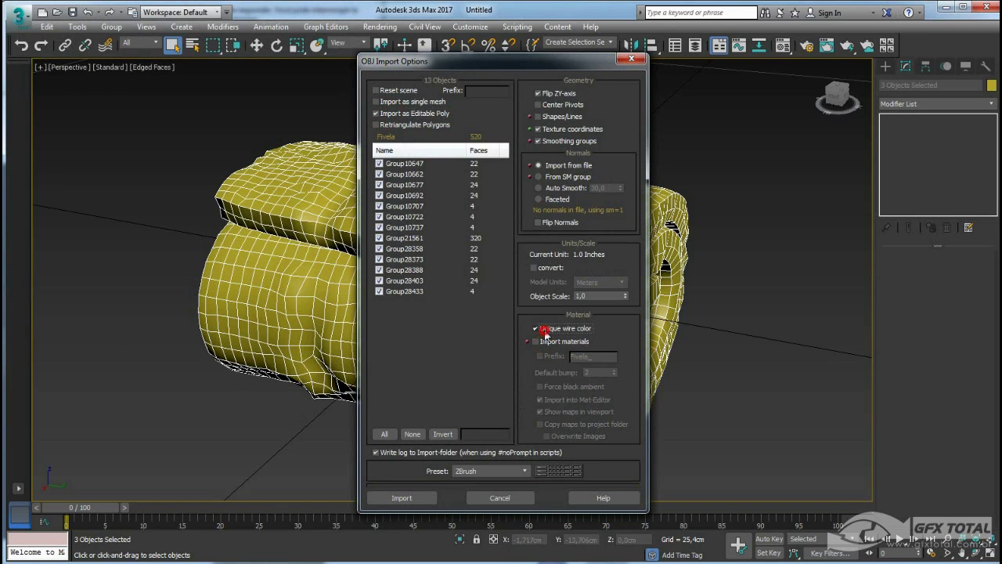
left_click(400, 498)
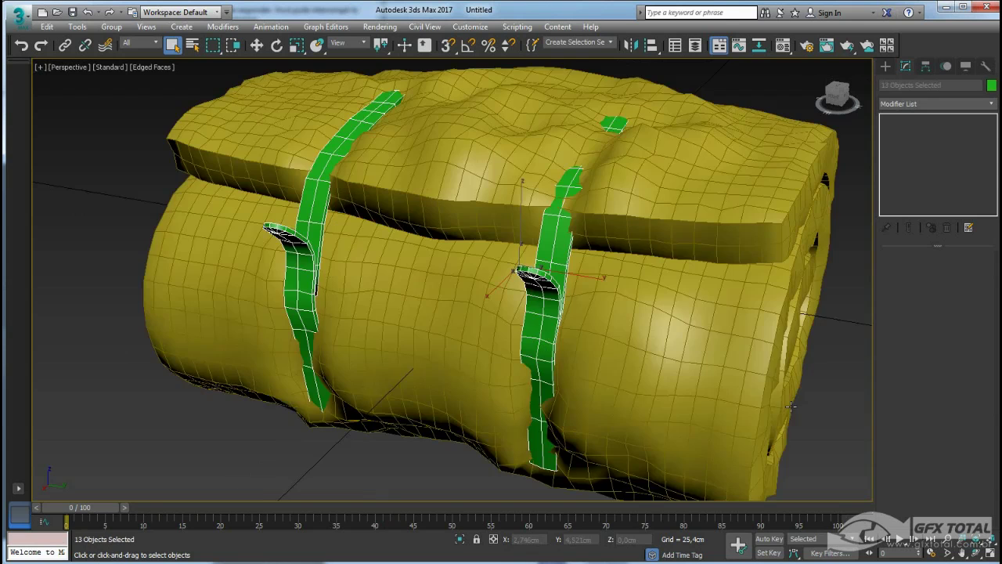
Import Presilha.OBJ without materials
left_click(19, 15)
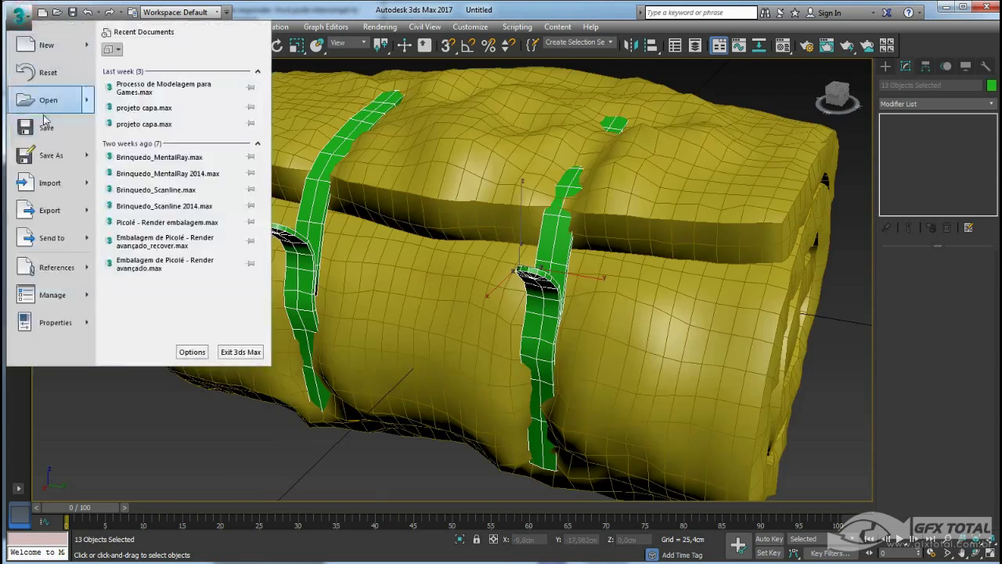
left_click(52, 183)
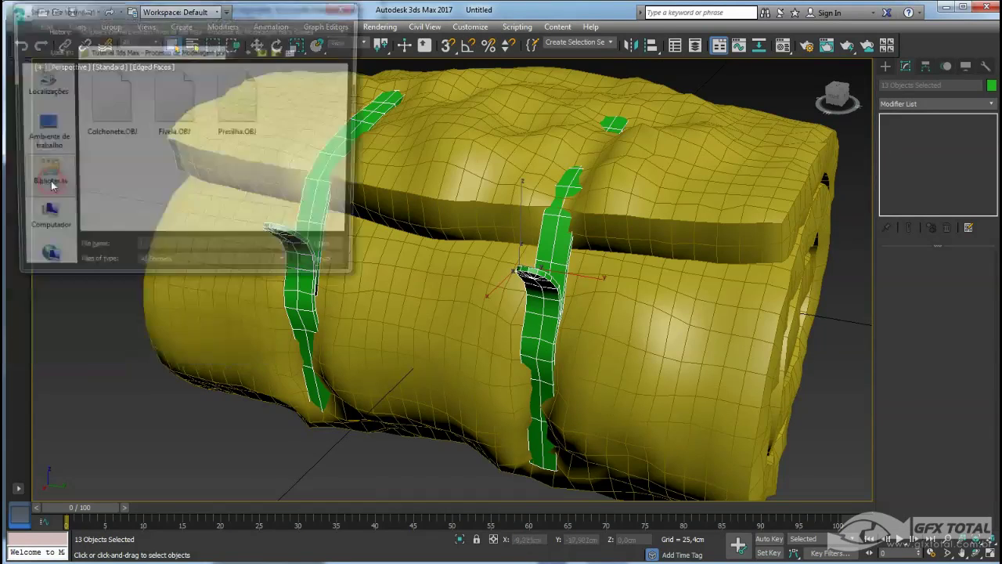
left_click(231, 122)
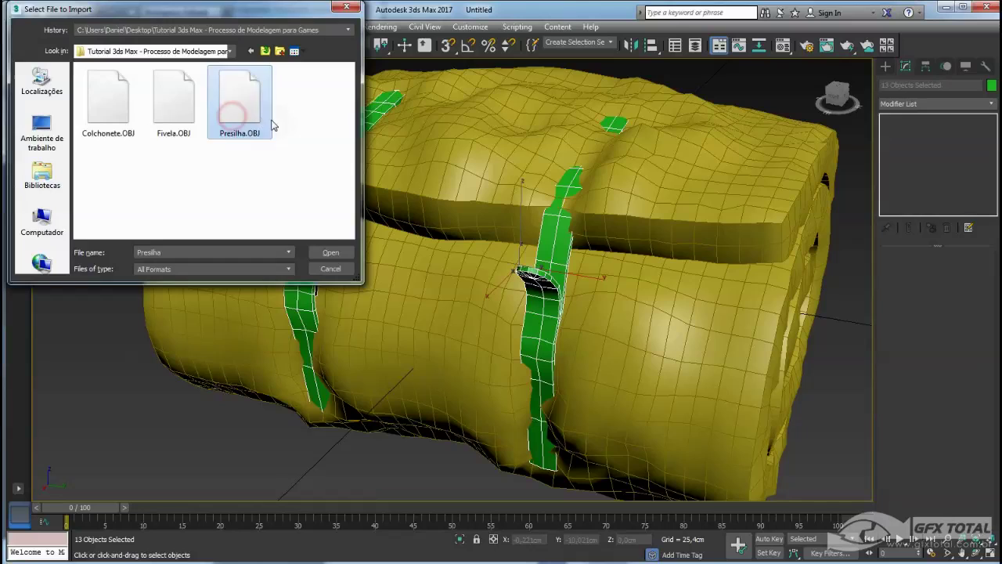
left_click(330, 252)
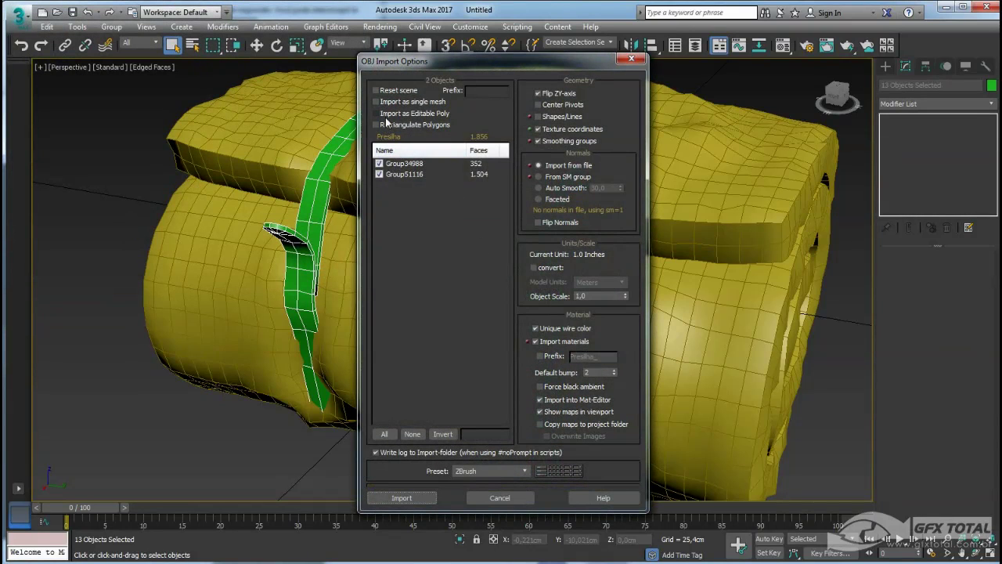
left_click(536, 328)
left_click(401, 497)
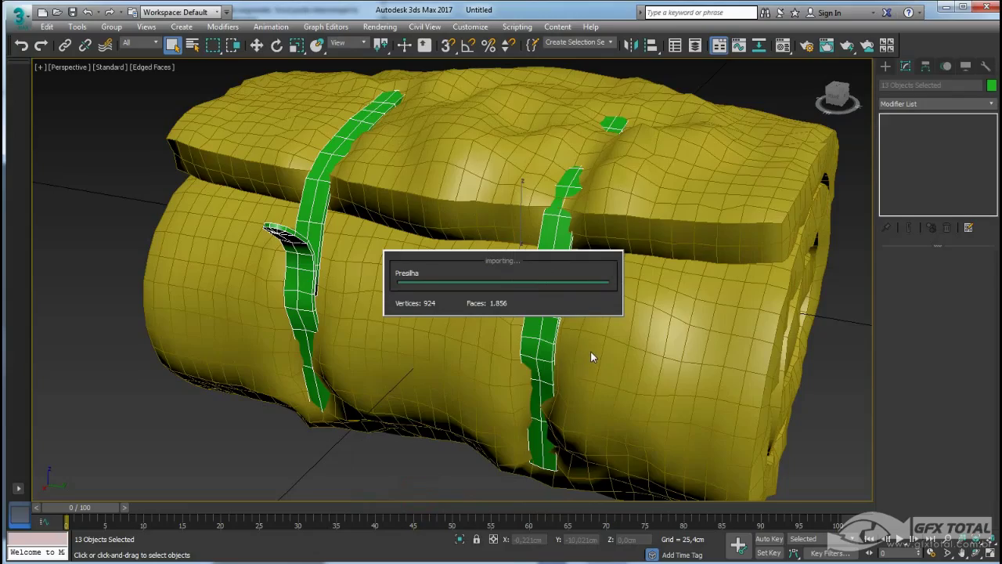
Select the mattress and try moving it to inspect the imported bedroll
scroll(592, 353, "down", 3)
scroll(611, 352, "down", 3)
scroll(634, 356, "down", 2)
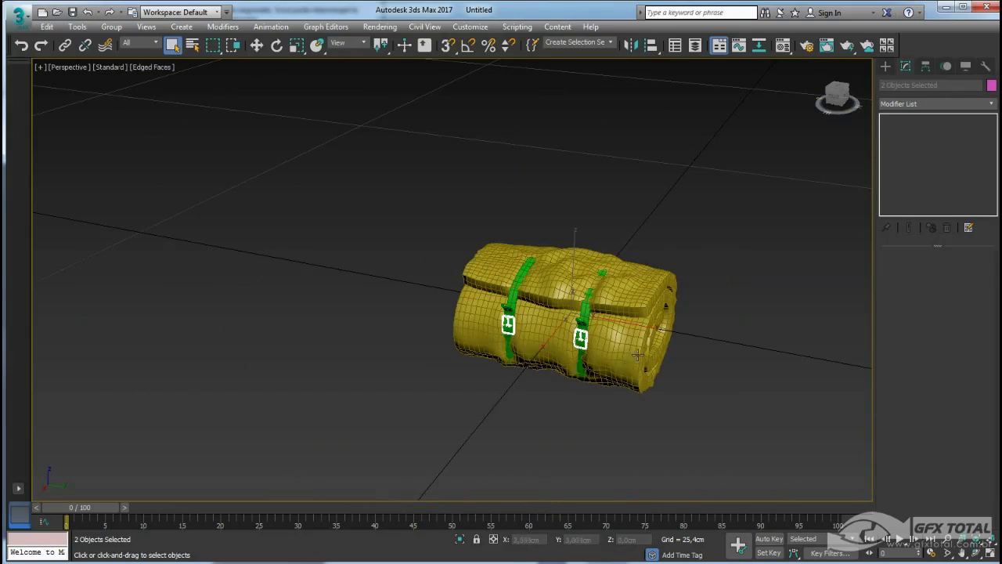
left_click(639, 333)
scroll(615, 305, "up", 4)
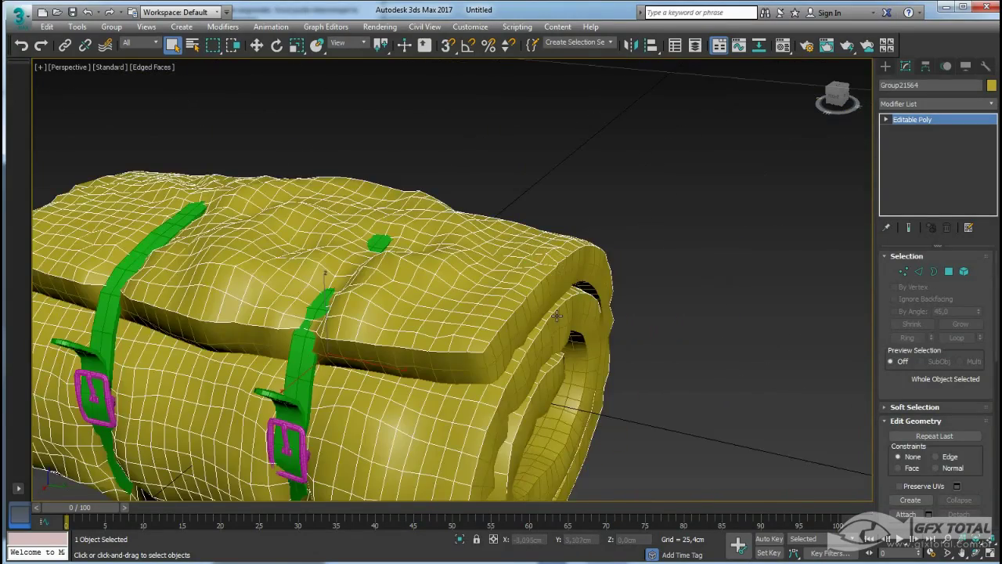
scroll(555, 314, "down", 3)
middle_click_drag(626, 306, 627, 299, "alt")
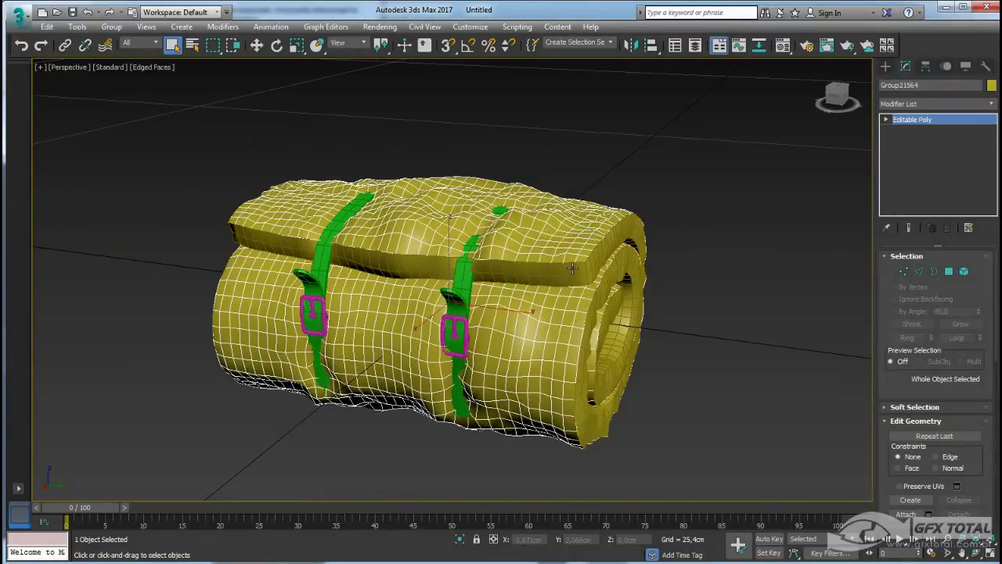
scroll(572, 268, "up", 4)
scroll(593, 250, "down", 5)
key("w")
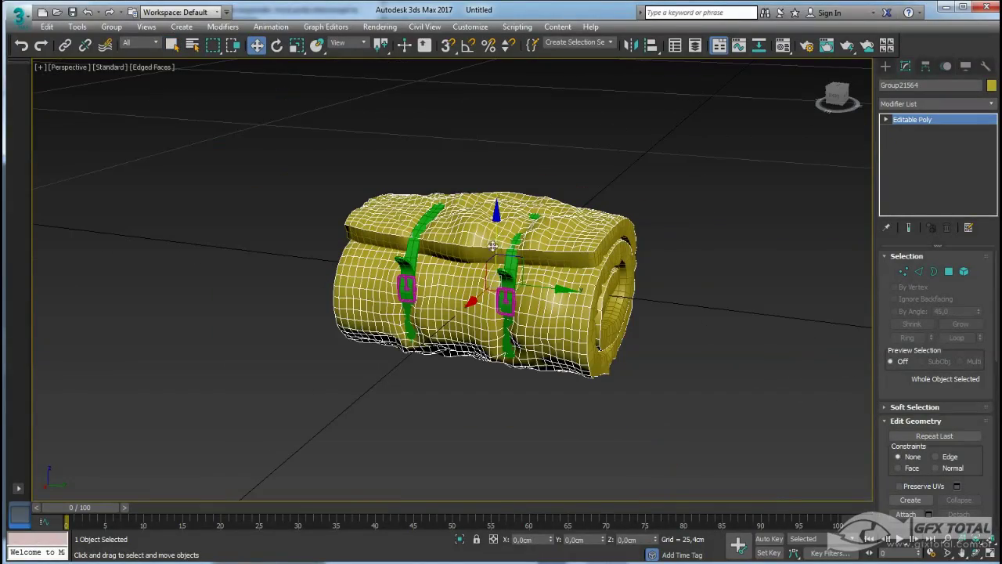
left_click_drag(492, 245, 727, 256)
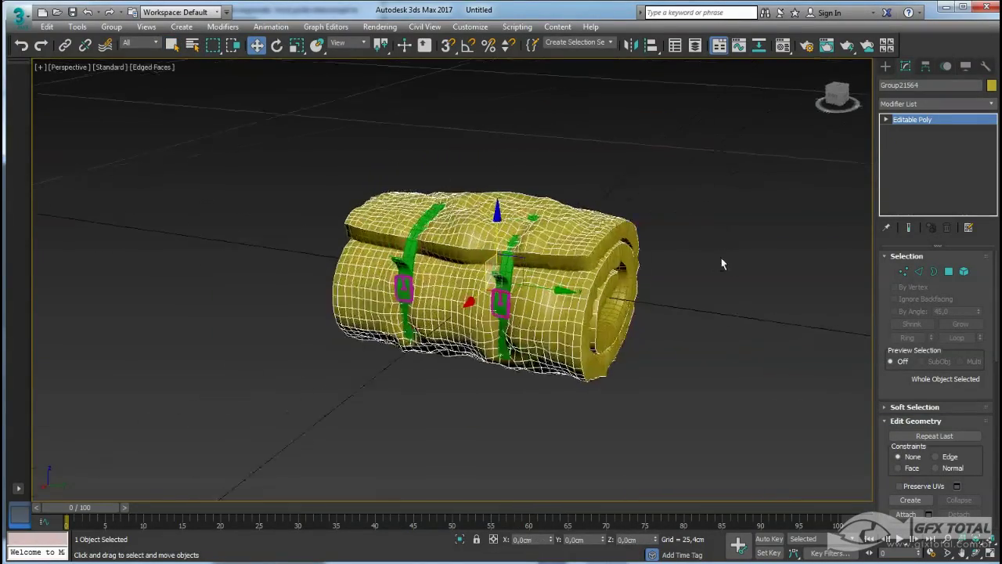
Select the three yellow mattress pieces from a near-front view
scroll(595, 274, "up", 3)
scroll(591, 276, "up", 2)
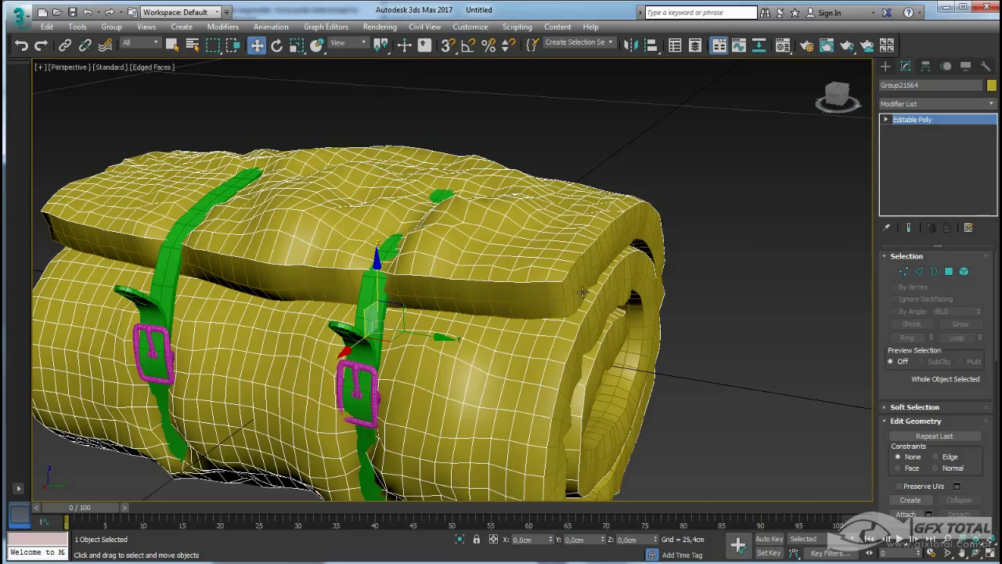
middle_click_drag(583, 292, 563, 280, "alt")
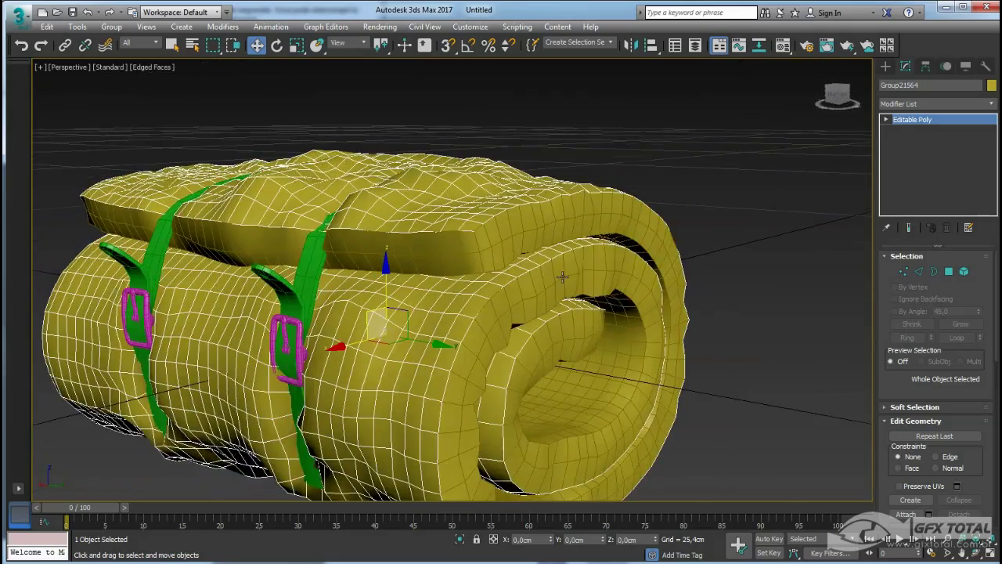
scroll(562, 275, "down", 4)
middle_click_drag(649, 291, 624, 256, "alt")
left_click_drag(571, 429, 571, 429)
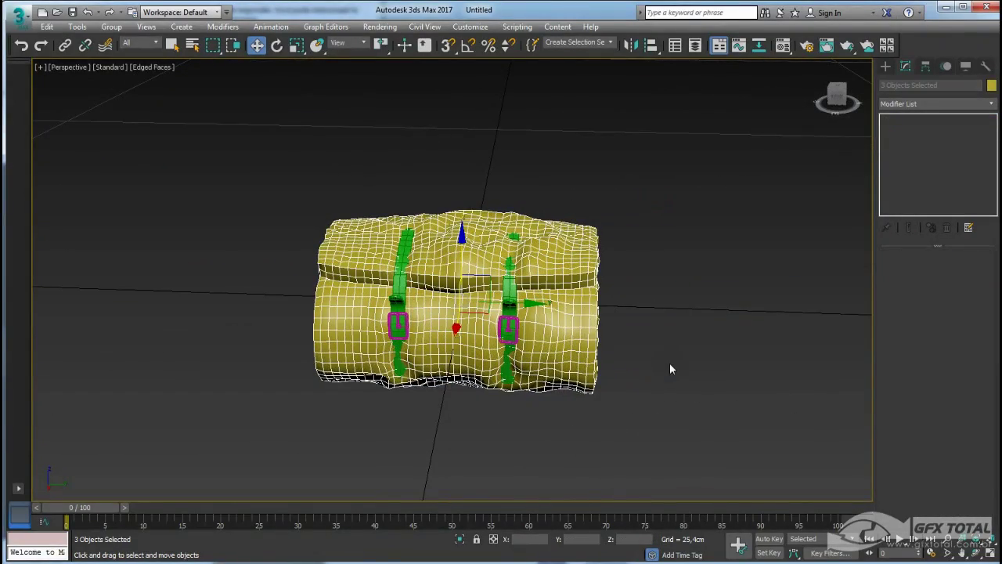
Delete the yellow pieces and reimport Colchonete.OBJ as a single mesh without materials
key("Delete")
left_click(18, 15)
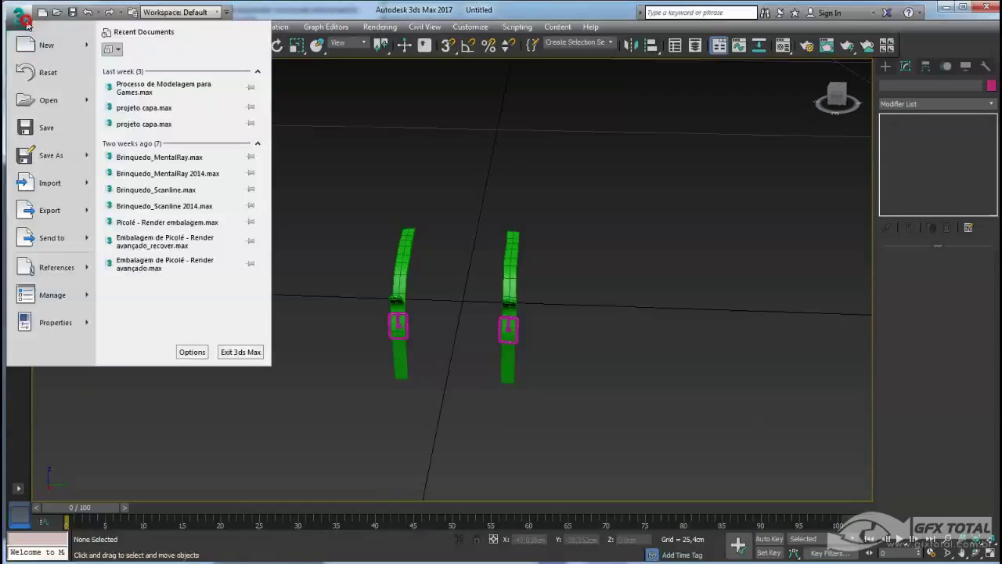
left_click(49, 182)
double_click(108, 98)
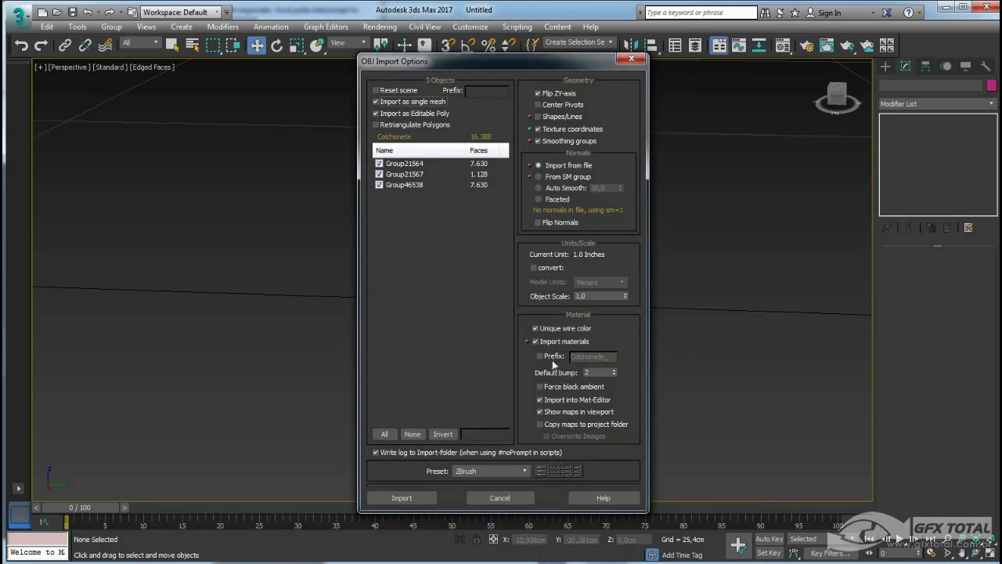
left_click(536, 342)
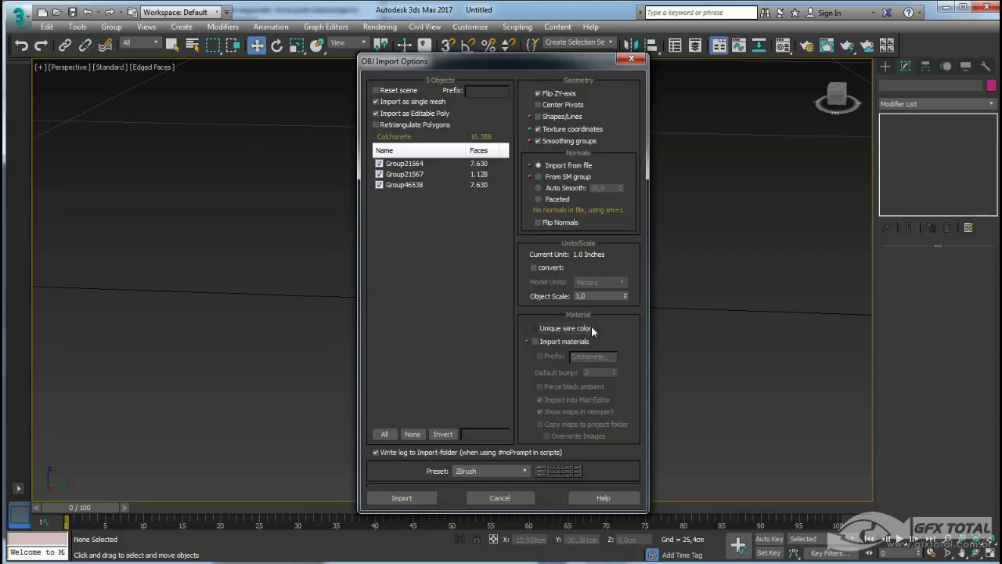
left_click(410, 498)
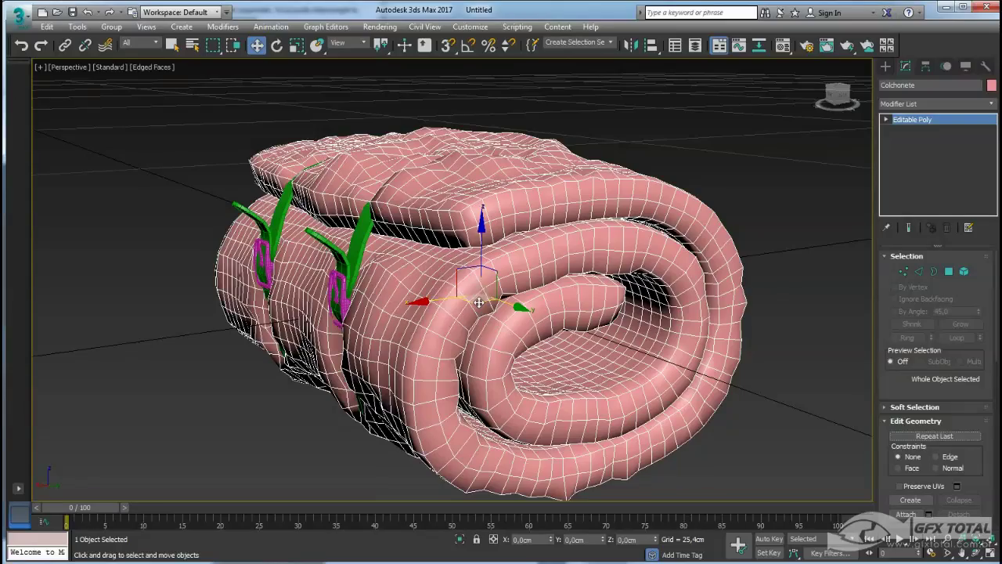
Select Colchonete, invert the selection and delete all straps and buckles
left_click(760, 188)
left_click(612, 188)
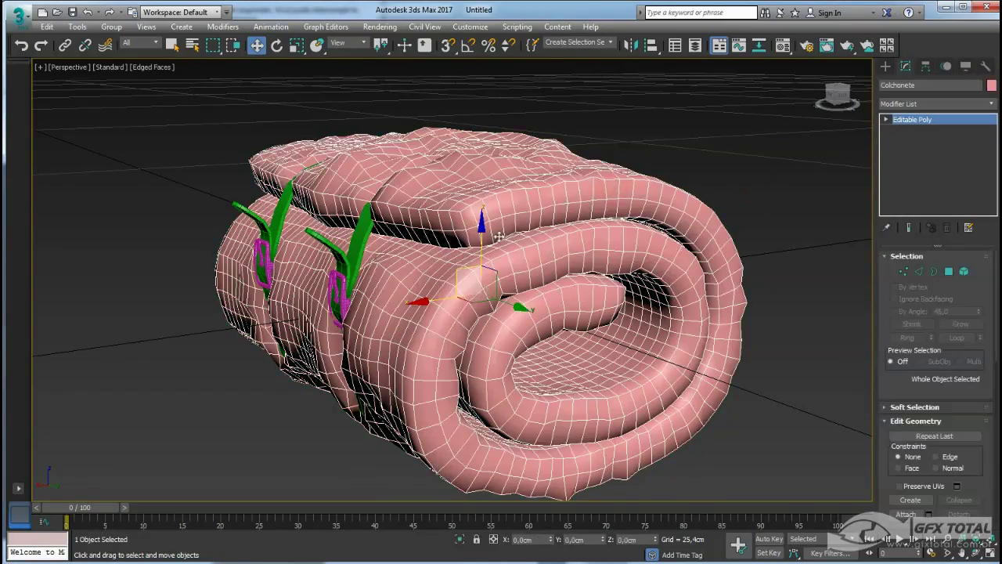
middle_click_drag(453, 268, 400, 253, "alt")
left_click(365, 243)
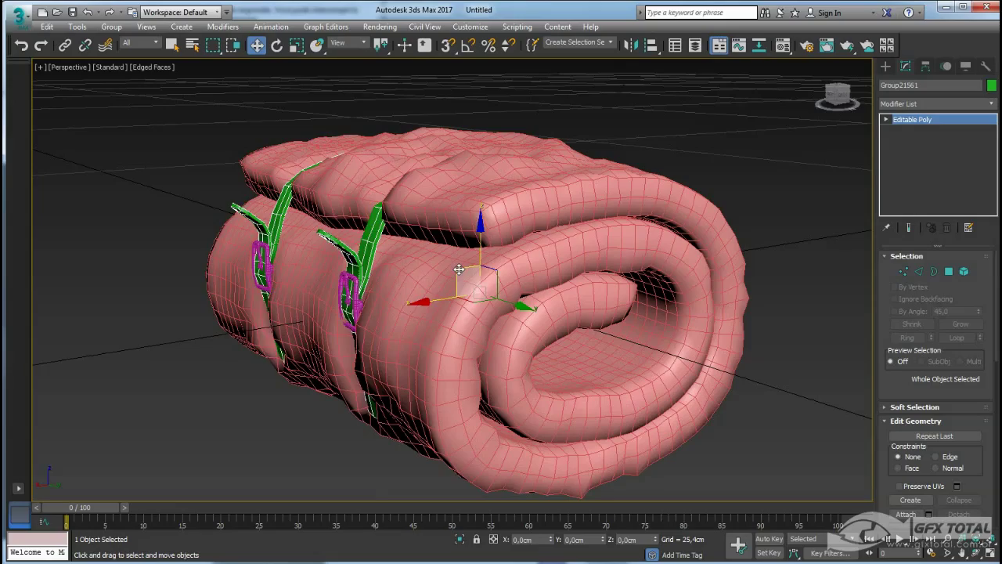
left_click_drag(458, 269, 345, 290)
middle_click_drag(356, 266, 396, 279, "alt")
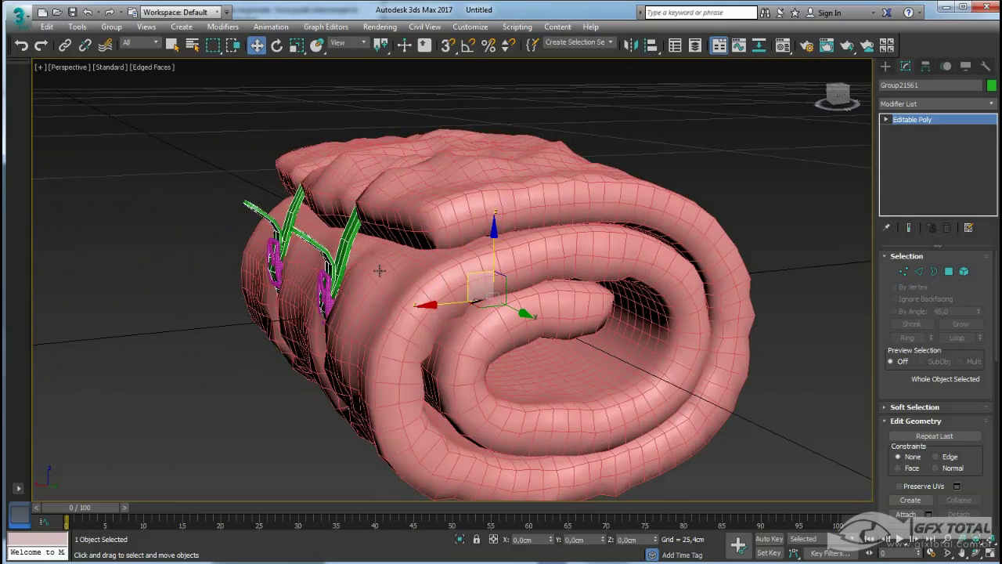
left_click(395, 279)
key("ctrl+i")
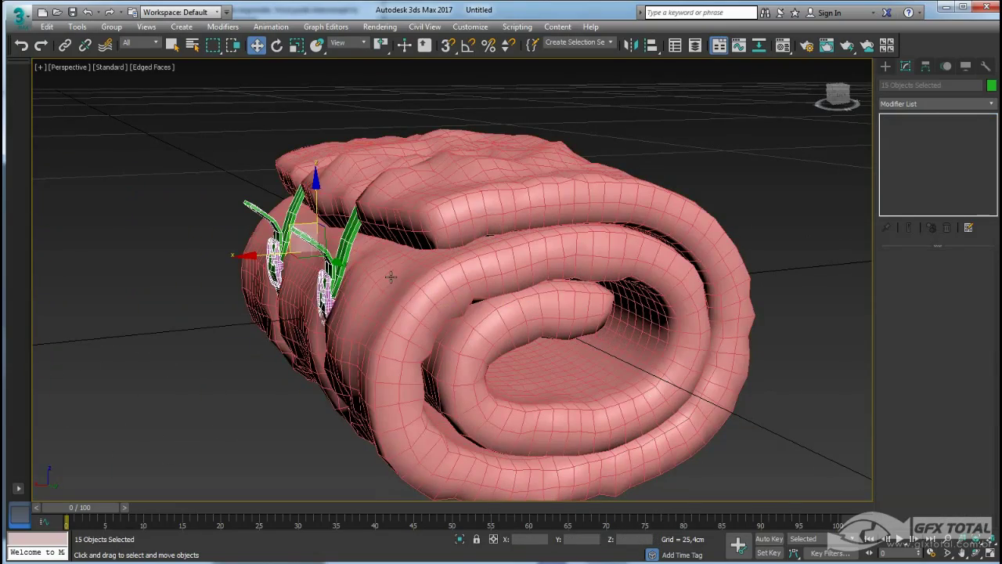
key("Delete")
View the remaining pink roll from a diagonal angle and clear the selection
left_click(374, 274)
scroll(374, 274, "down", 3)
mouse_move(374, 274)
middle_mouse_down("alt")
mouse_move(441, 337)
mouse_move(392, 336)
mouse_move(172, 142)
middle_mouse_up("alt")
scroll(391, 337, "up", 2)
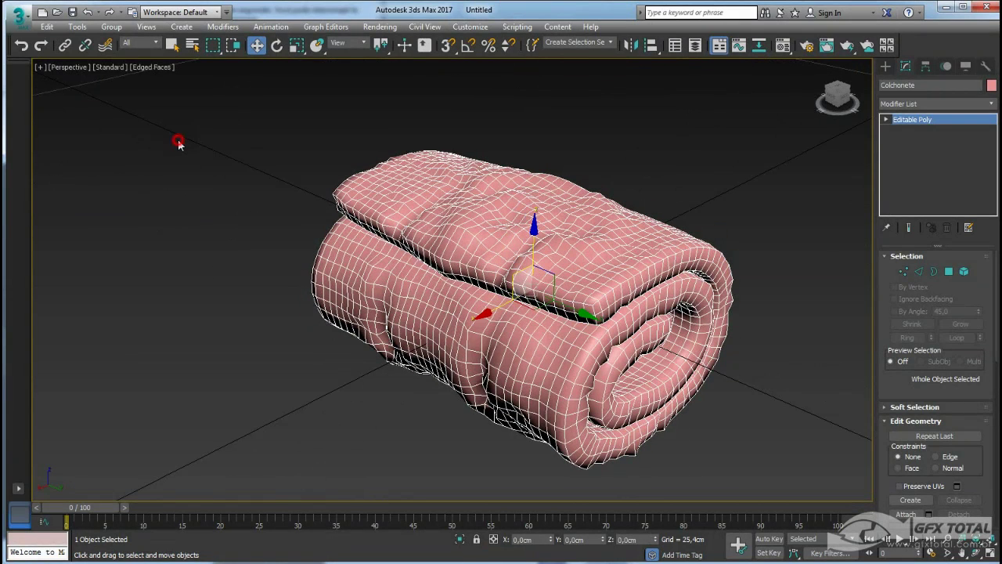
left_click(178, 144)
Import Fivela.OBJ with Import materials unchecked so the straps wrap the roll
left_click(20, 16)
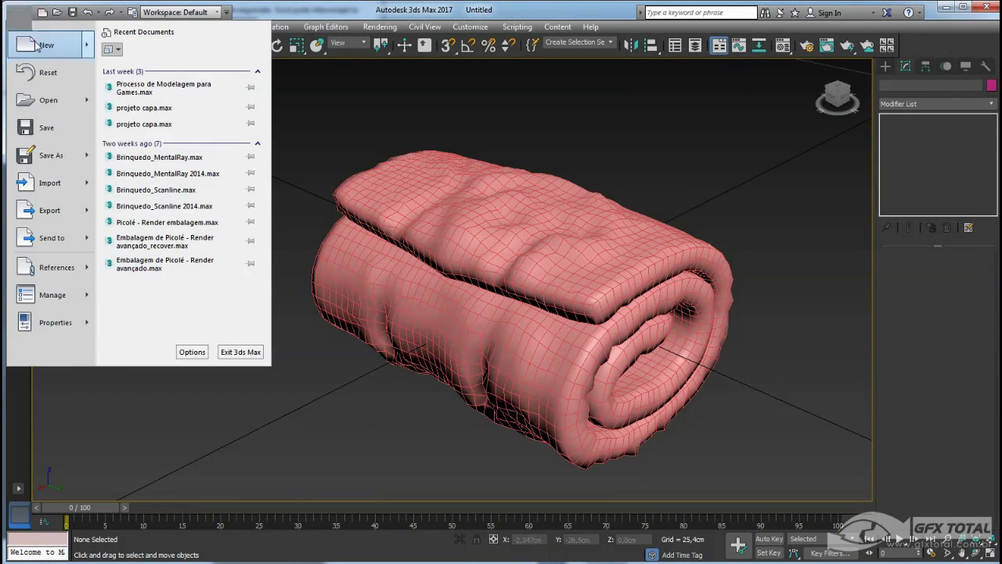
left_click(49, 183)
left_click(164, 98)
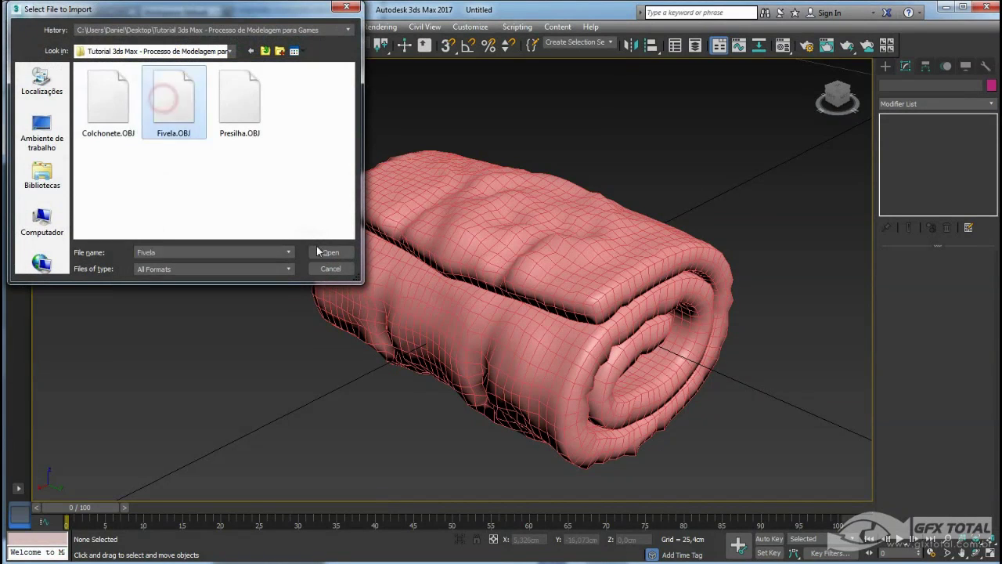
left_click(320, 252)
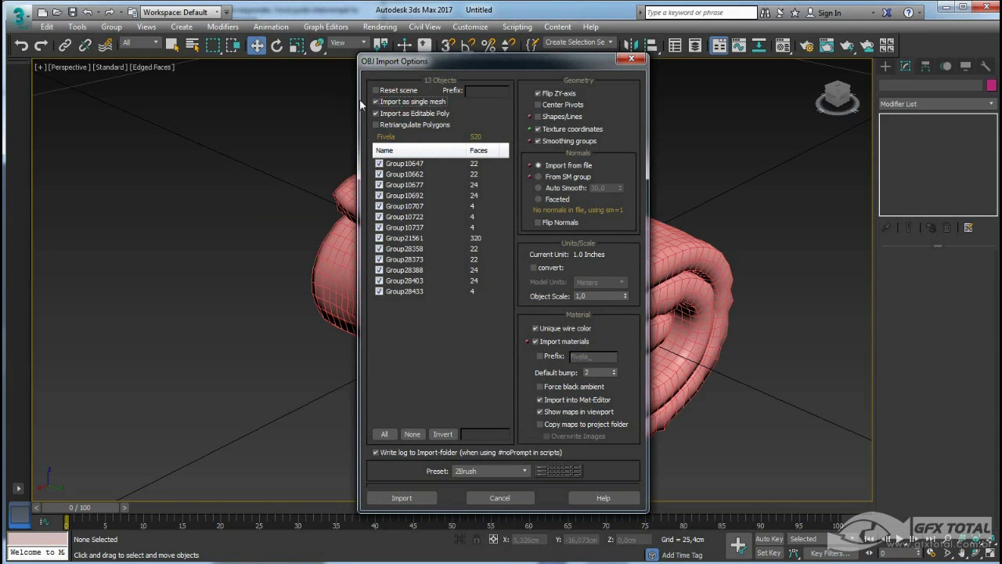
mouse_move(482, 70)
left_mouse_down()
mouse_move(738, 96)
mouse_move(499, 75)
left_mouse_up()
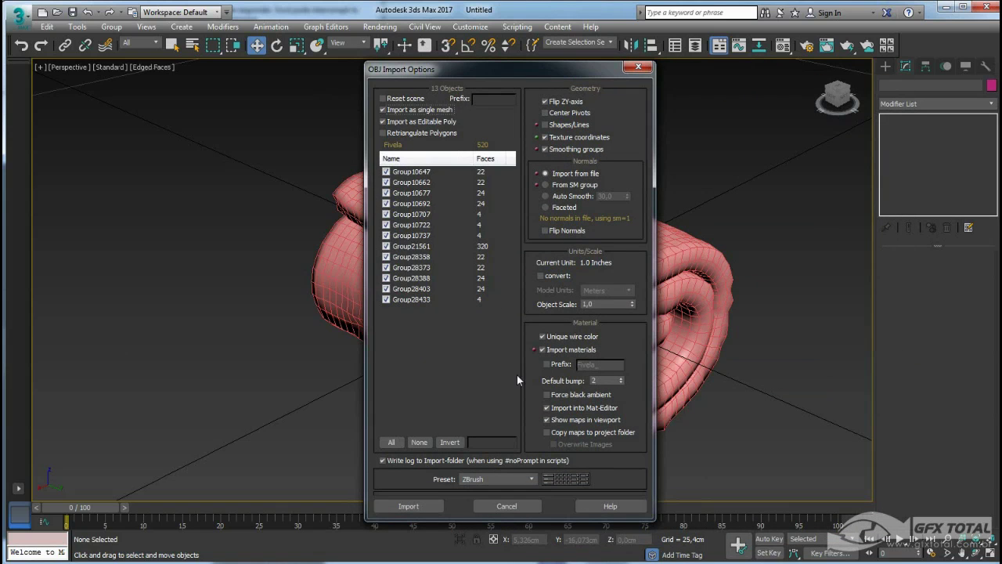
left_click(542, 349)
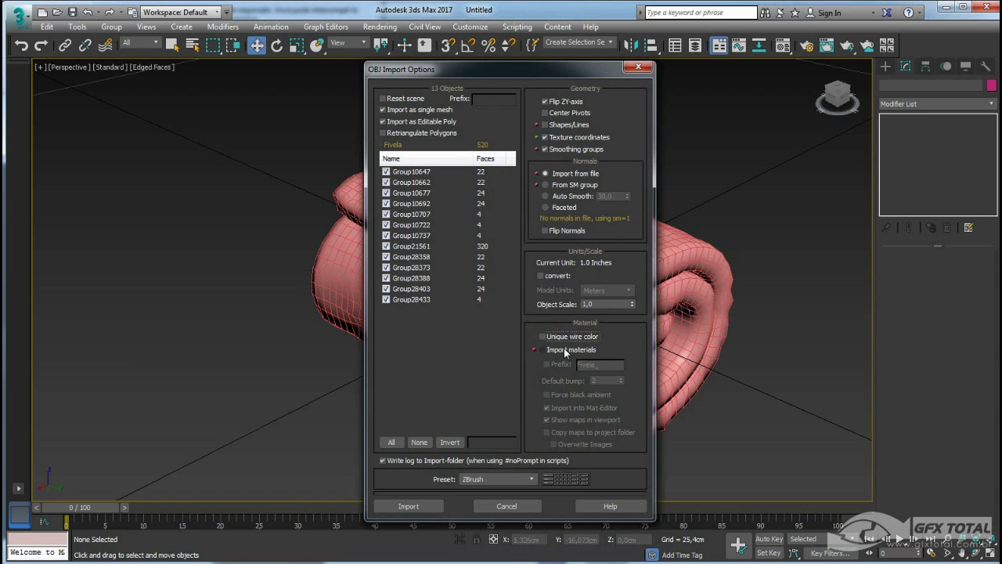
left_click(409, 505)
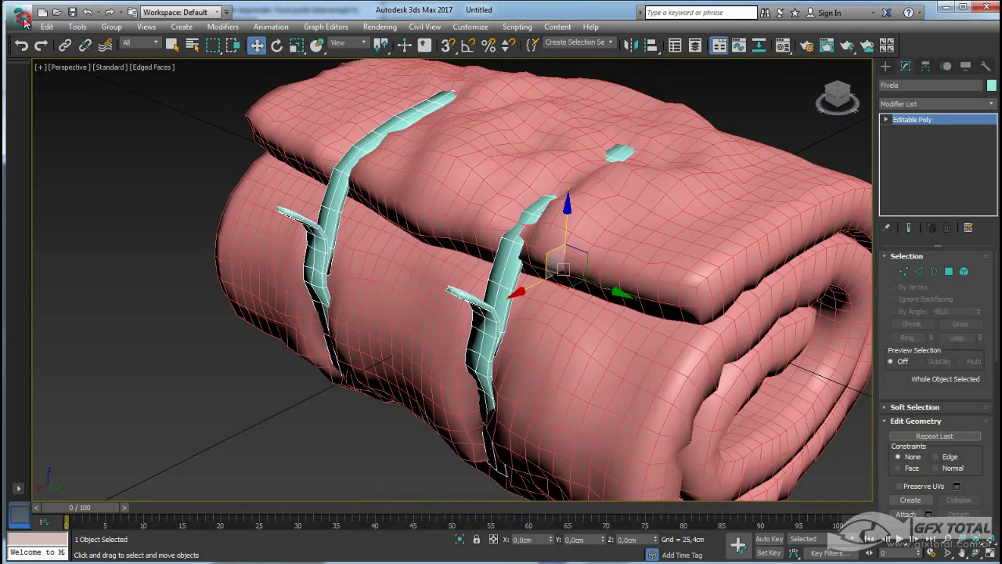
left_click(17, 14)
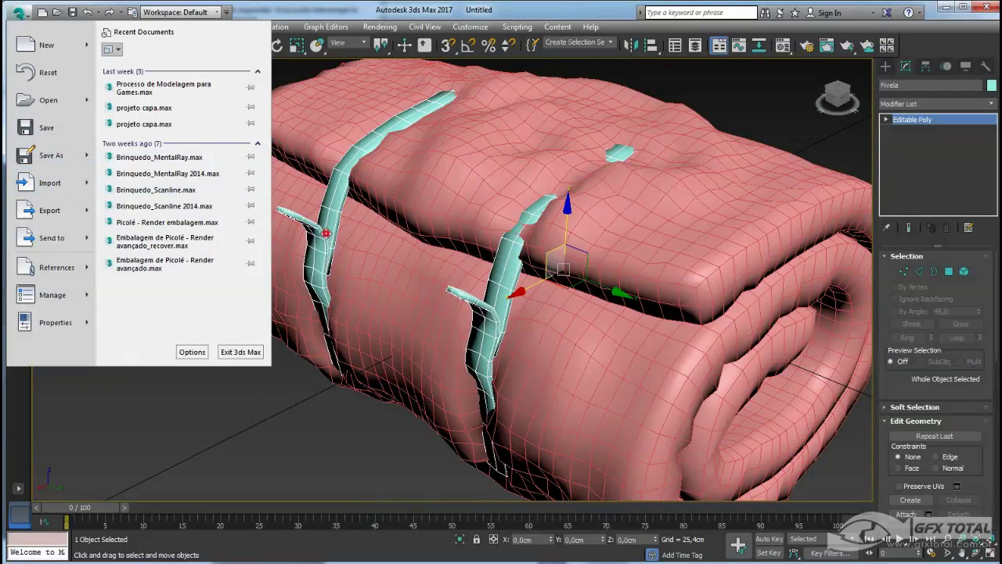
Select the Fivela straps, test moving them, and undo the move
left_click(329, 237)
scroll(351, 254, "down", 5)
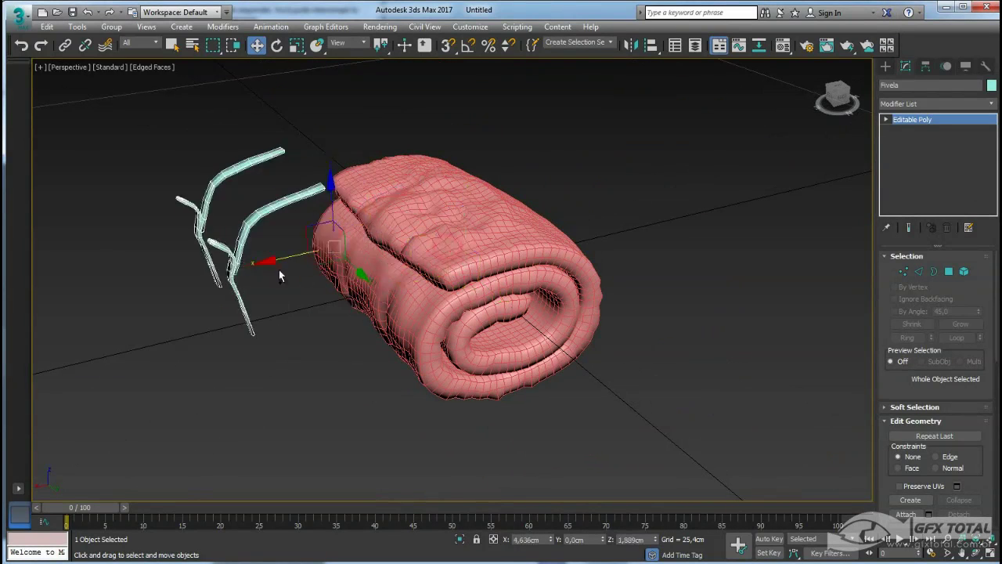
left_click(243, 354)
left_click(426, 250)
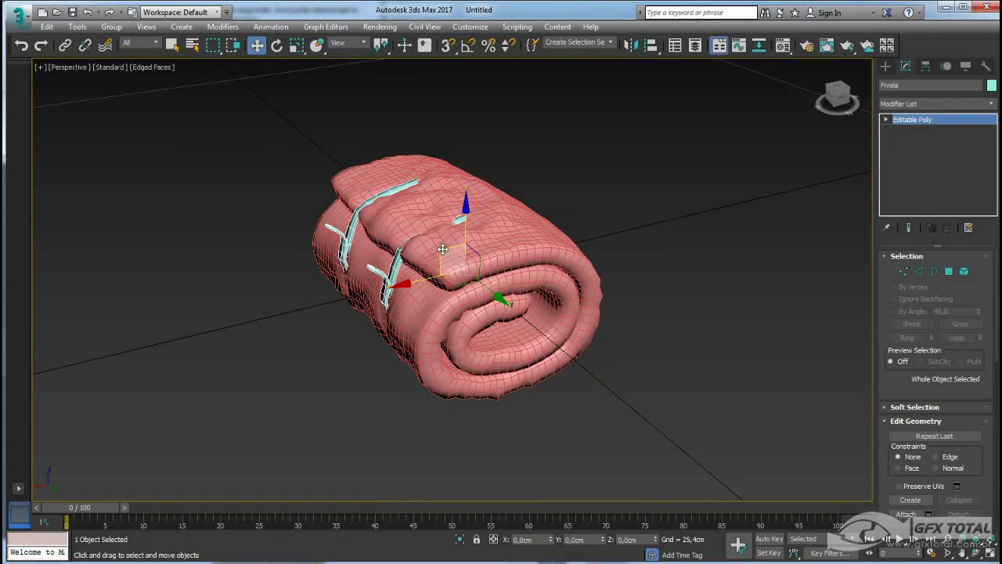
left_click_drag(442, 249, 321, 250)
key("ctrl+z")
Import Presilha.OBJ as a single Editable Poly mesh without materials
left_click(17, 15)
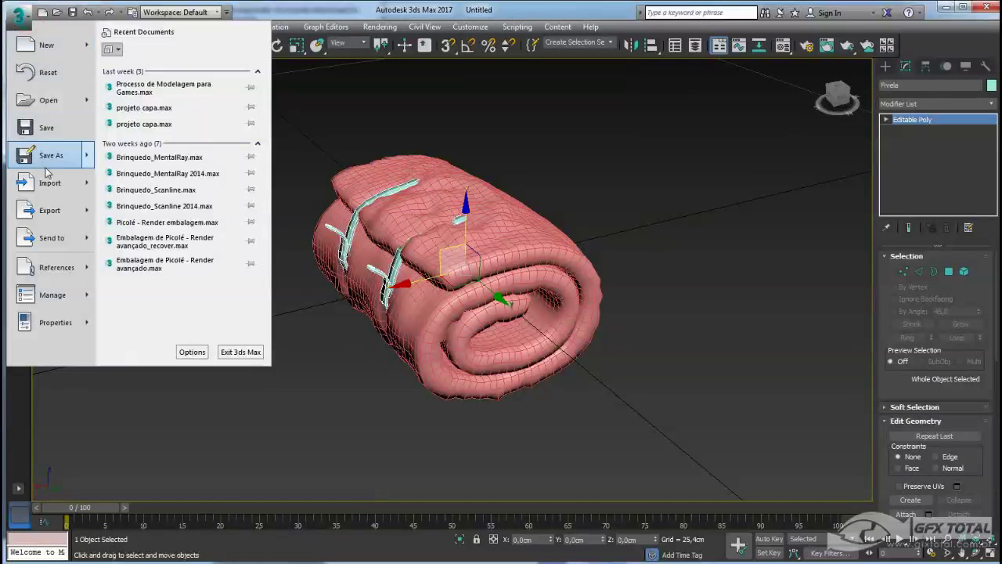
left_click(49, 183)
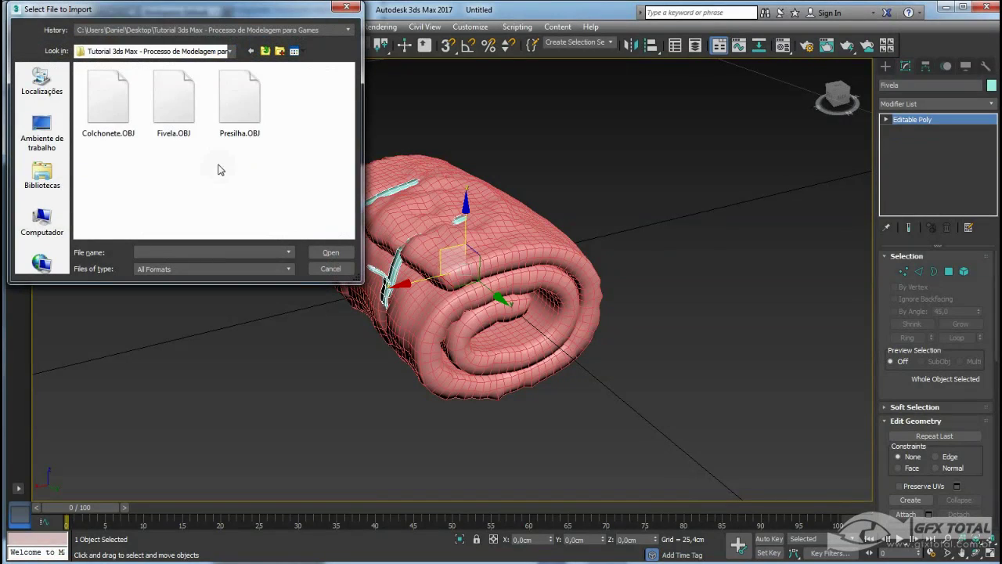
left_click(238, 95)
left_click(330, 252)
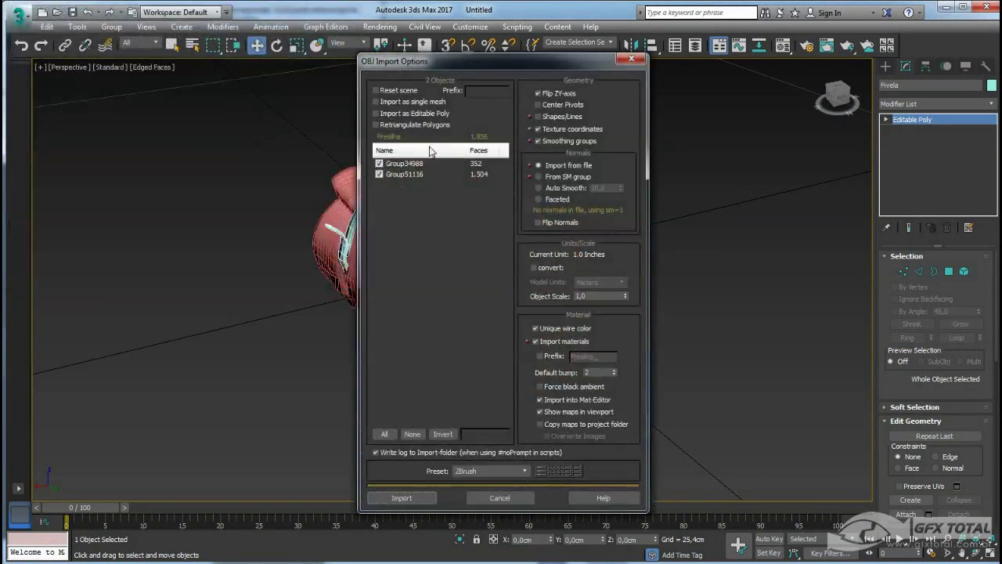
left_click(399, 114)
left_click(415, 102)
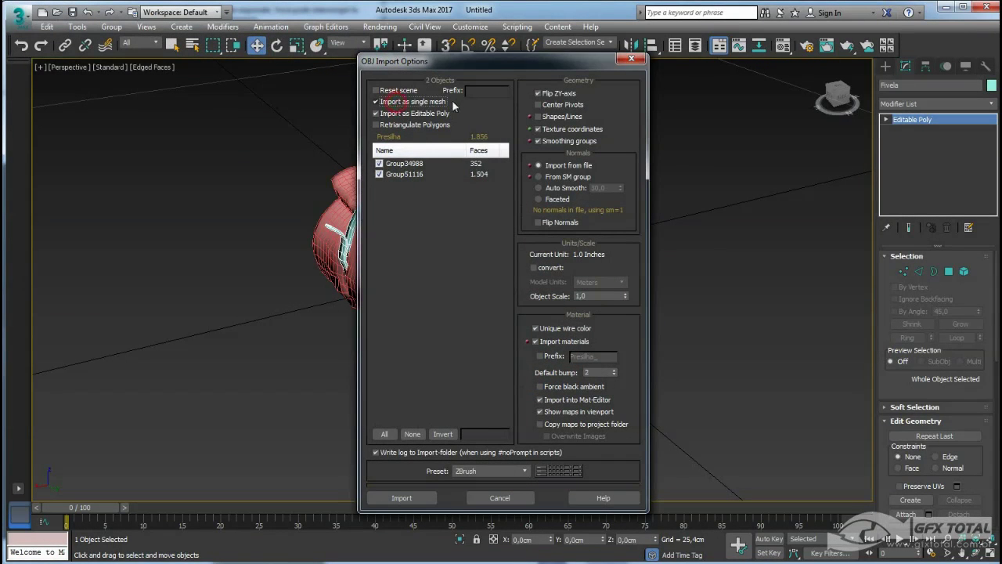
left_click(535, 341)
left_click(419, 499)
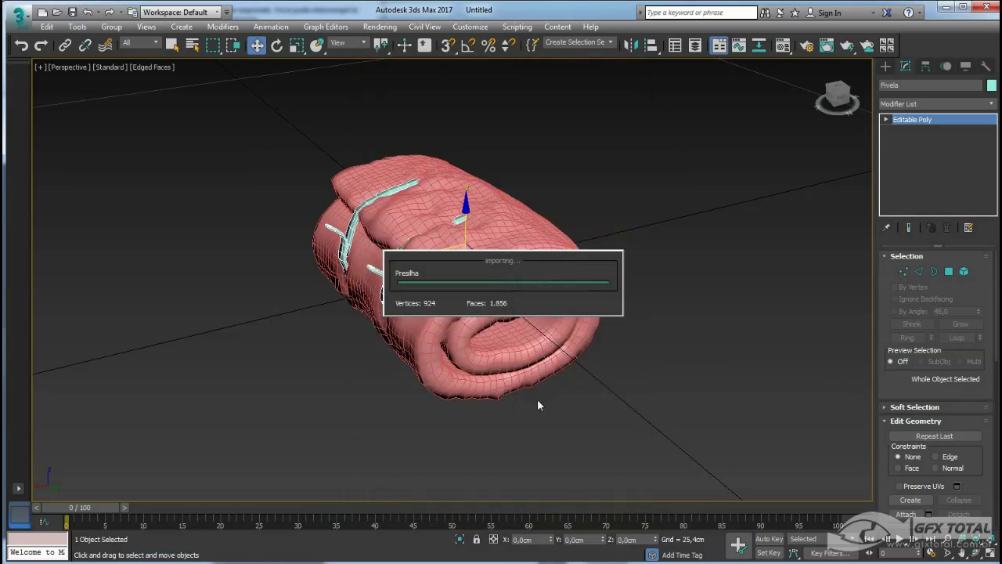
Inspect one buckle in Element mode, then return to object level
scroll(485, 360, "up", 5)
middle_click_drag(486, 360, 553, 344, "alt")
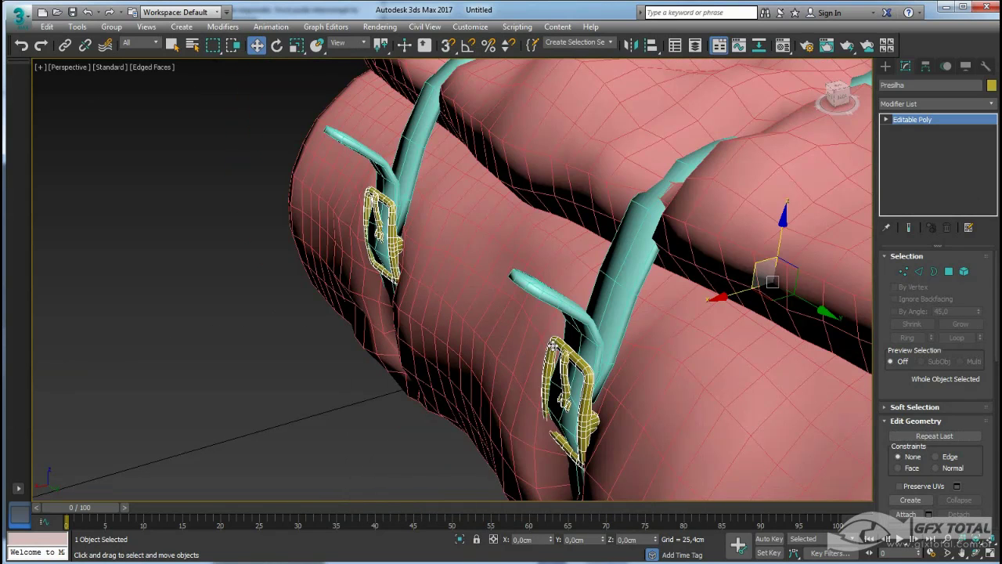
left_click(564, 349)
left_click(964, 272)
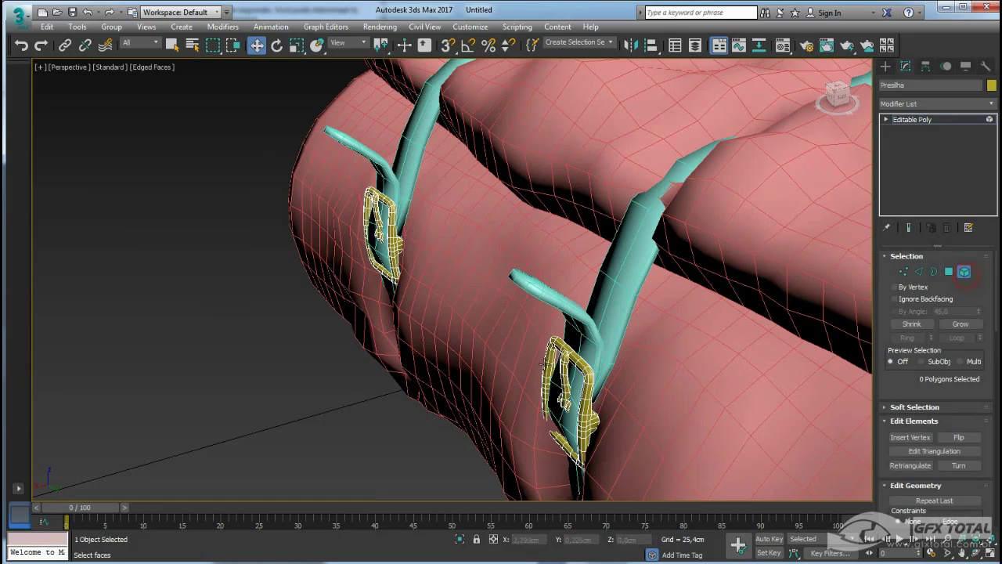
left_click(580, 461)
middle_click_drag(580, 460, 516, 328, "alt")
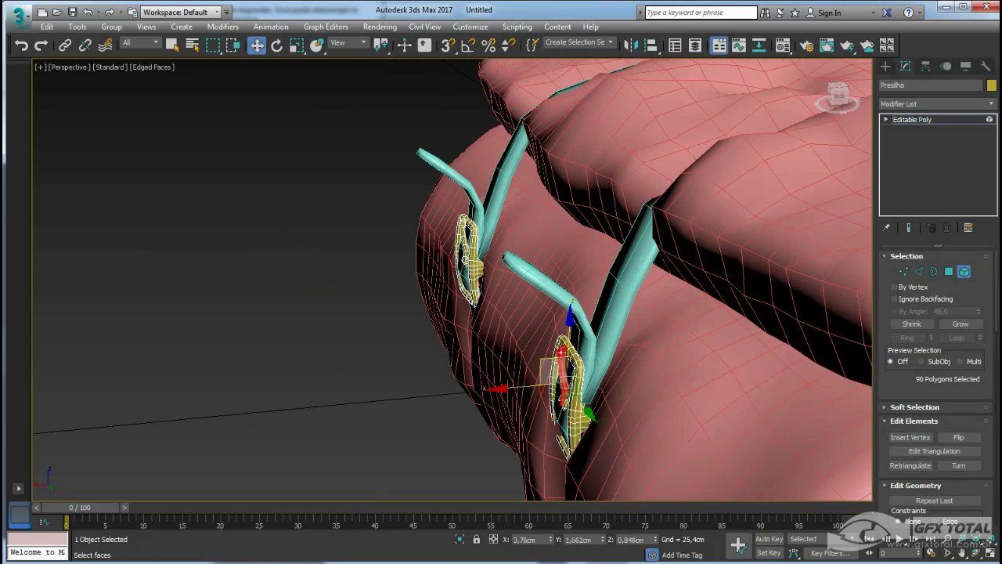
middle_click_drag(548, 368, 466, 237, "alt")
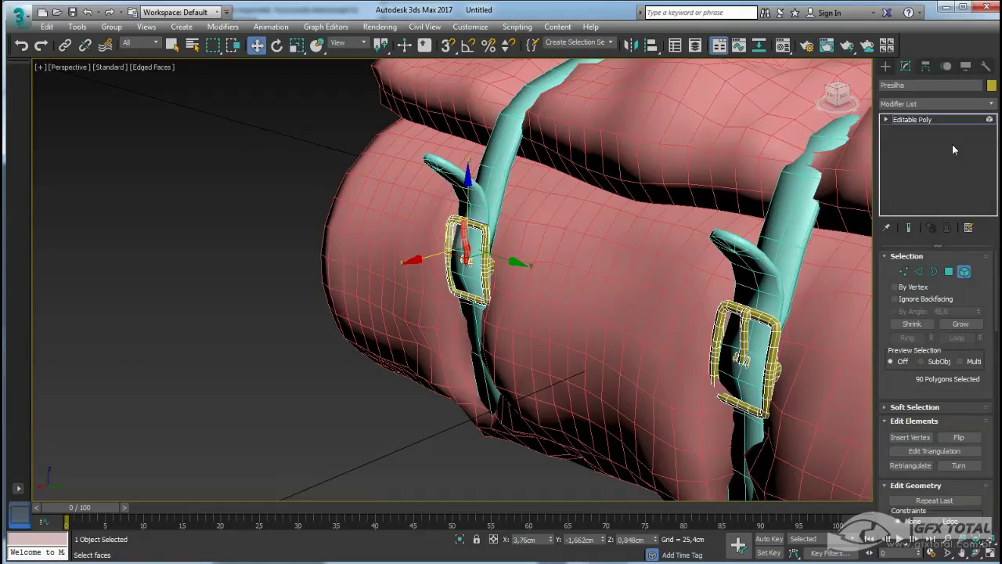
left_click(912, 119)
Select the mattress, straps and buckles together and view the bedroll from the front
middle_click_drag(670, 235, 570, 279, "alt")
scroll(556, 306, "down", 3)
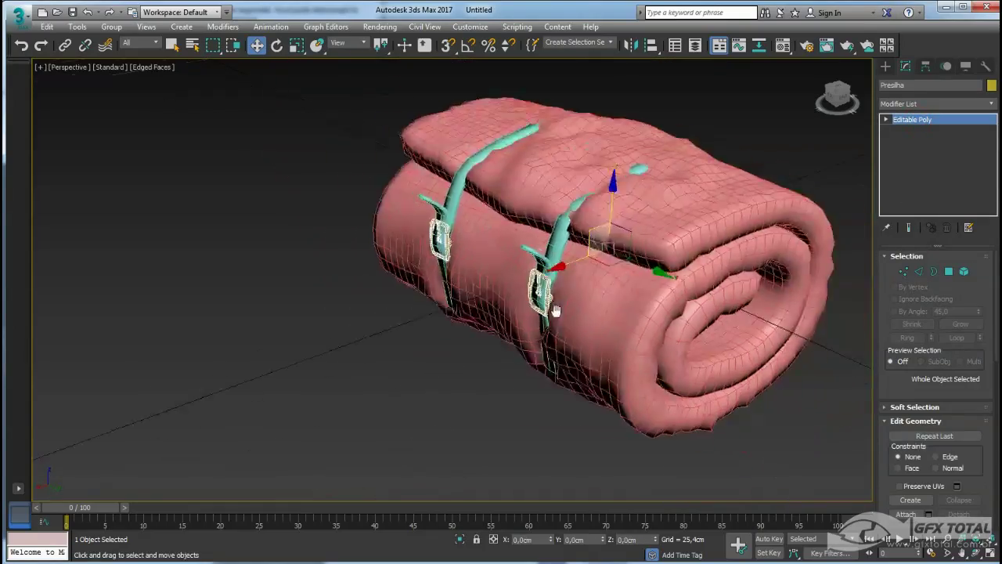
scroll(554, 310, "down", 3)
left_click_drag(690, 395, 268, 160)
mouse_move(269, 160)
middle_mouse_down("alt")
mouse_move(530, 298)
mouse_move(574, 335)
middle_mouse_up("alt")
Add Unwrap UVW to Colchonete and select all its UVs in the UV editor
left_click(558, 308)
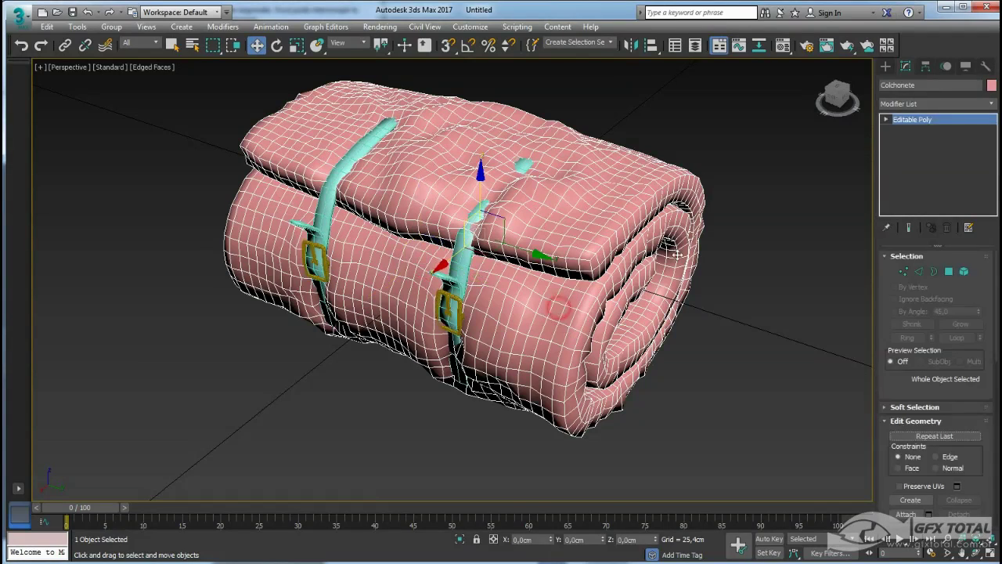
left_click(991, 104)
scroll(939, 352, "down", 15)
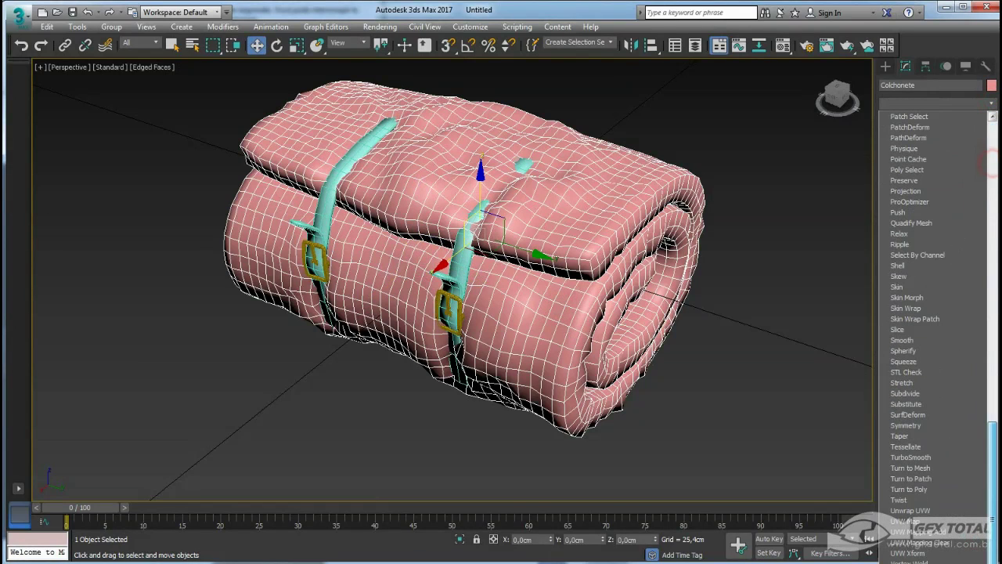
left_click(924, 510)
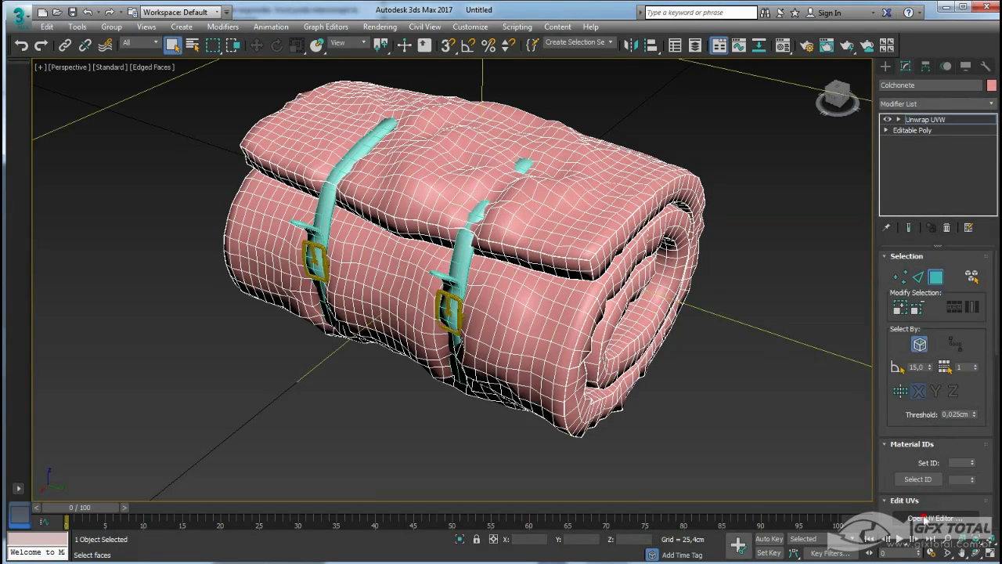
left_click(925, 518)
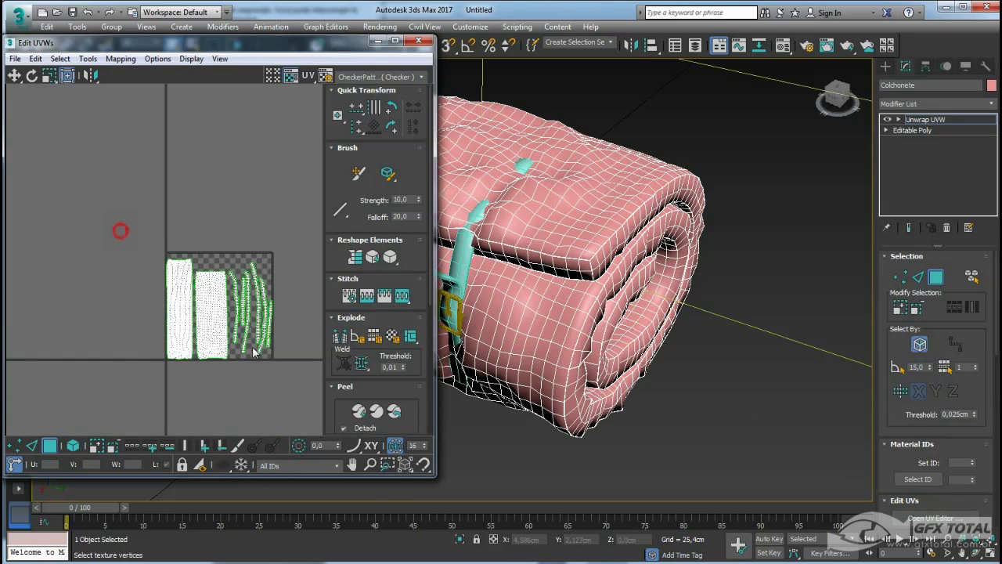
key("ctrl+a")
Close the UV editor and delete the Unwrap UVW modifier from the mattress
left_click(419, 40)
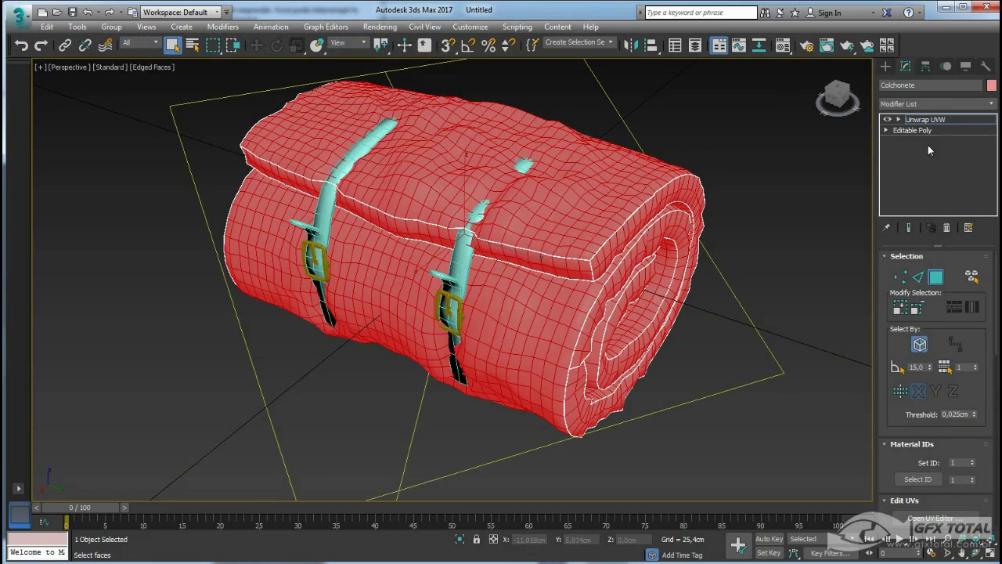
left_click(947, 227)
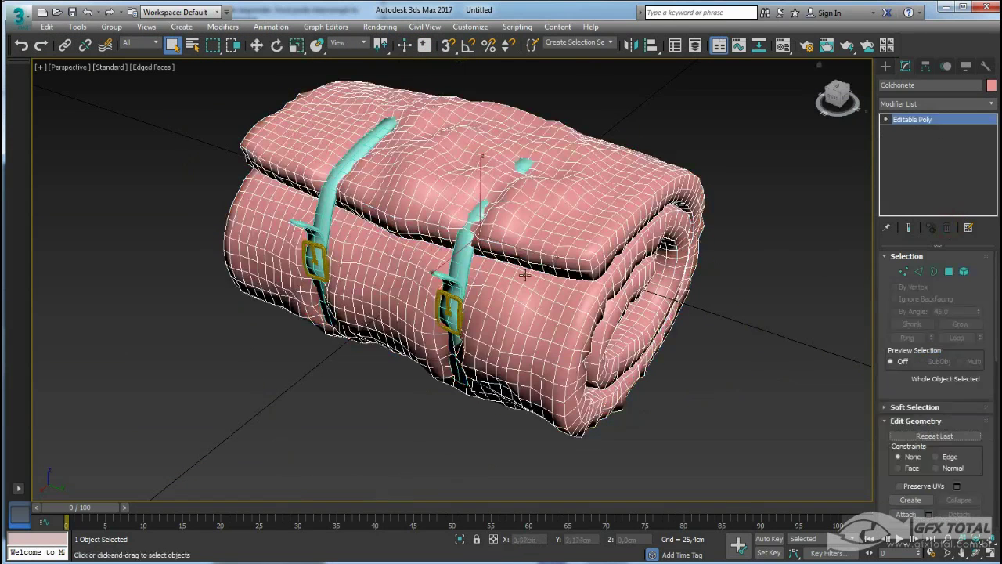
left_click(464, 262)
Select the mattress, straps and buckles and scale them up together, then back down slightly
scroll(596, 321, "down", 5)
key("ctrl+a")
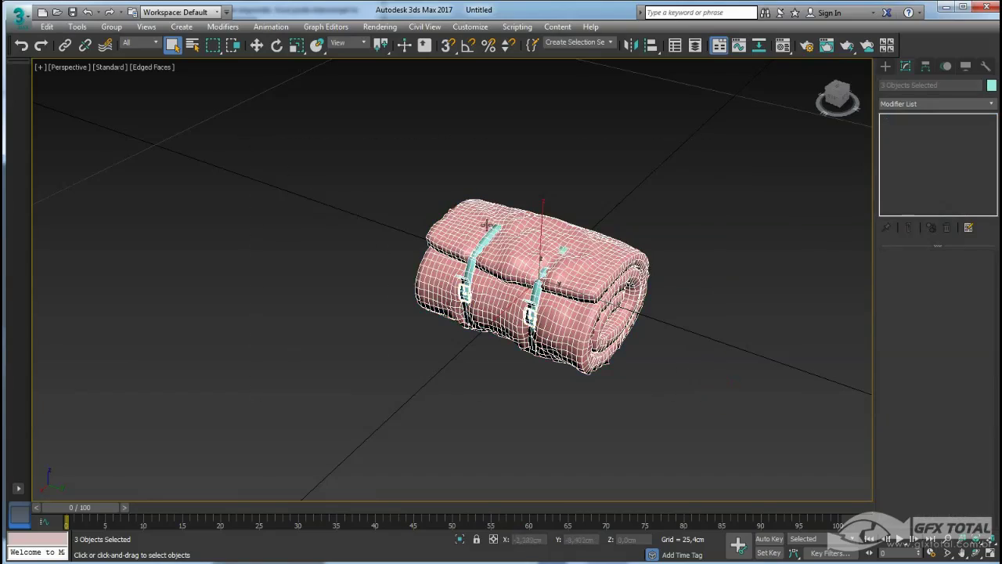
scroll(316, 180, "down", 5)
middle_click_drag(316, 179, 402, 280)
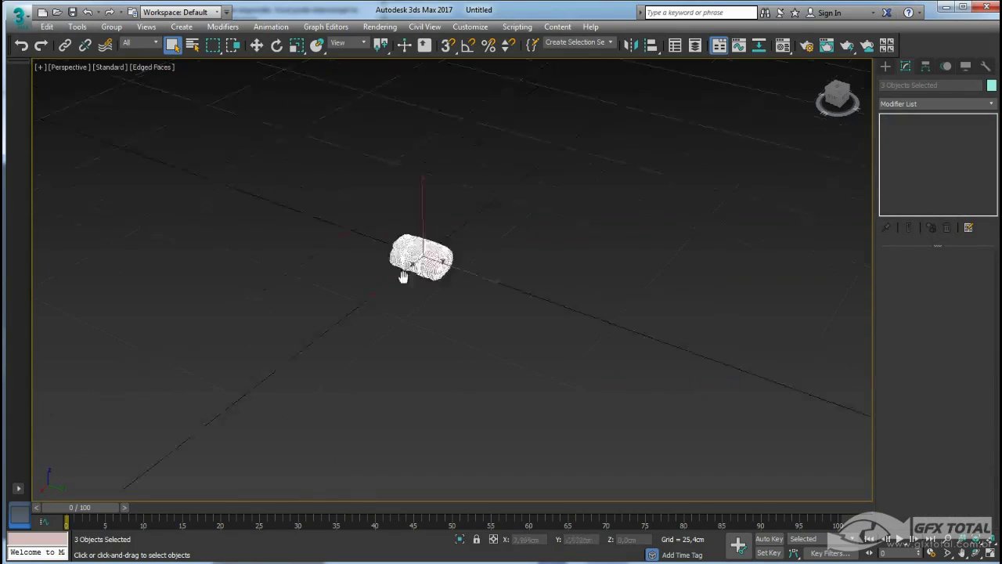
key("r")
left_click_drag(431, 261, 413, 146)
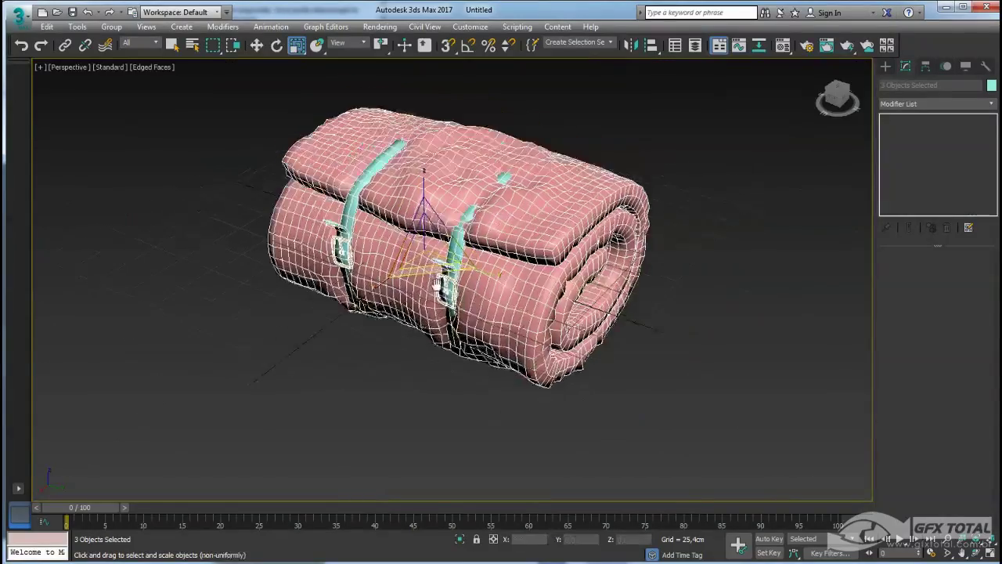
scroll(435, 294, "up", 5)
scroll(432, 309, "down", 4)
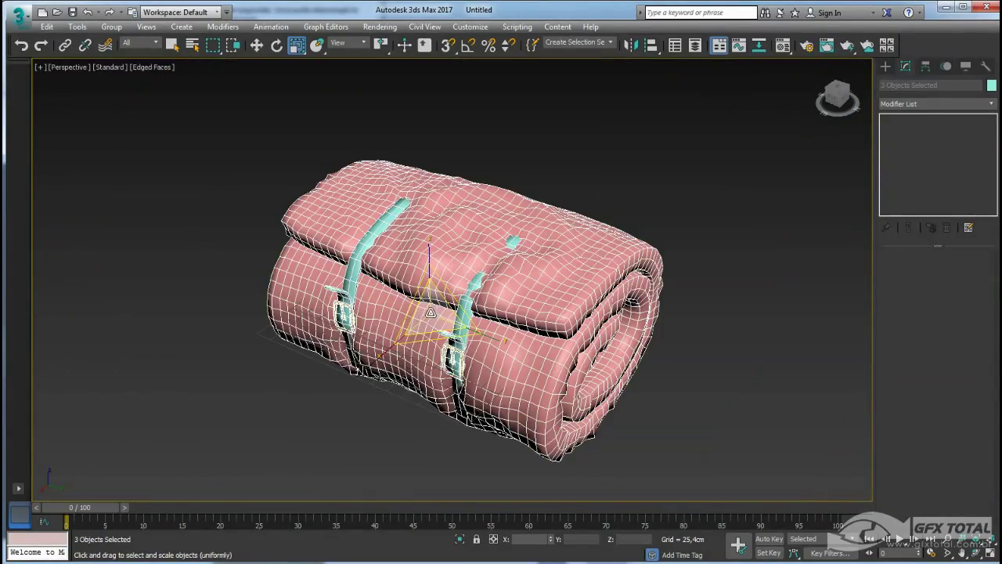
left_click_drag(431, 311, 435, 360)
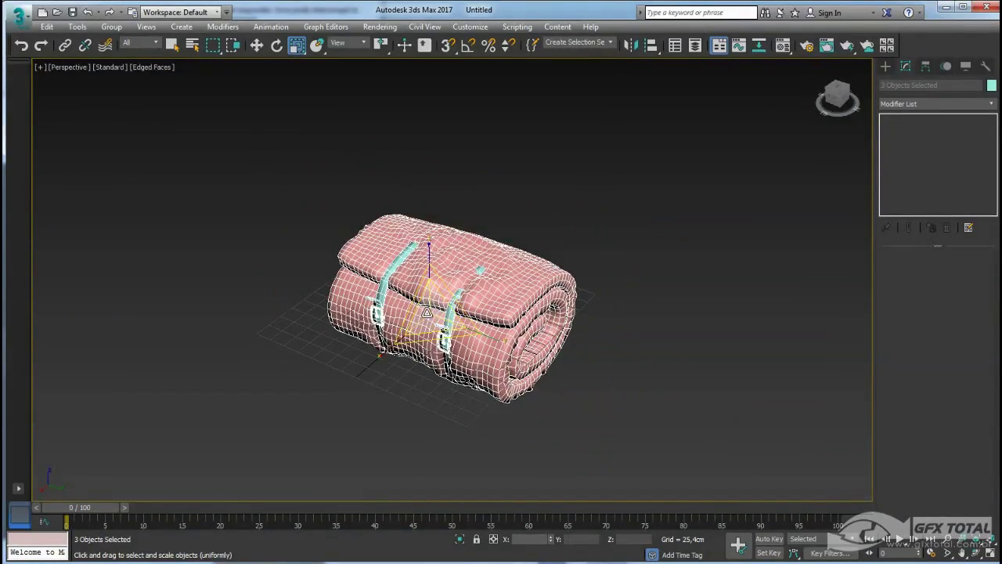
scroll(448, 354, "up", 3)
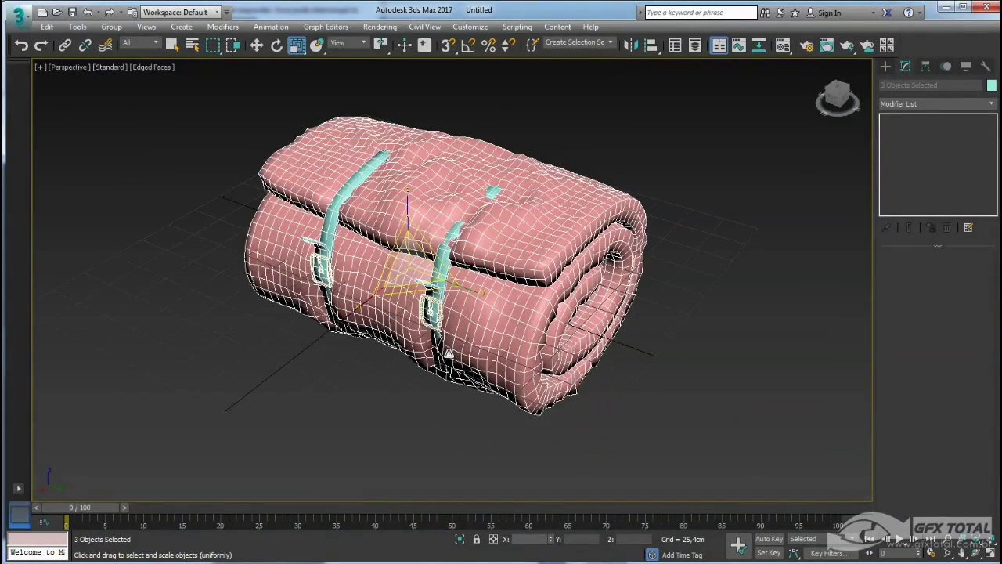
left_click(17, 14)
Cancel the first Colchonete.OBJ export and check the Fivela object's name
left_click(62, 212)
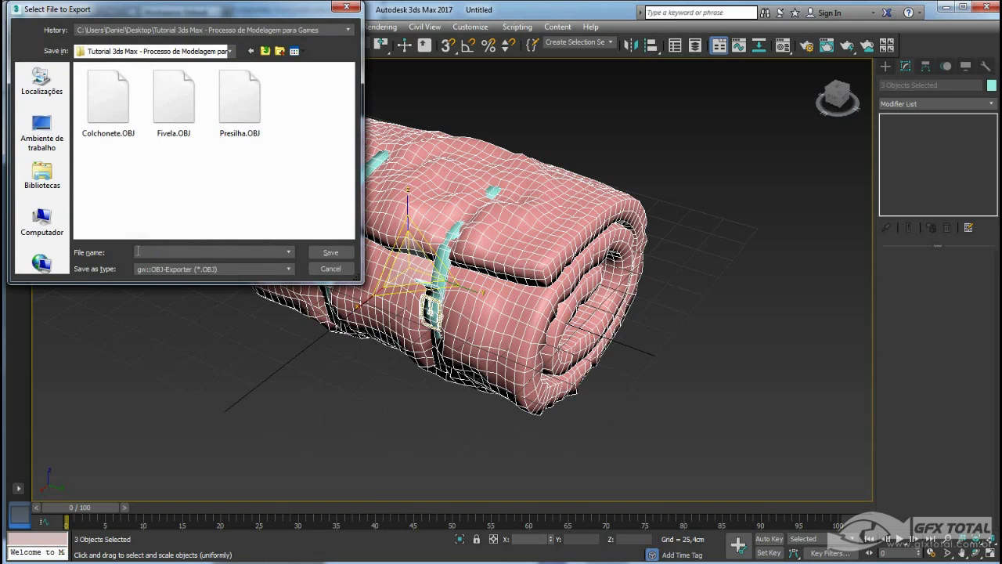
left_click(109, 100)
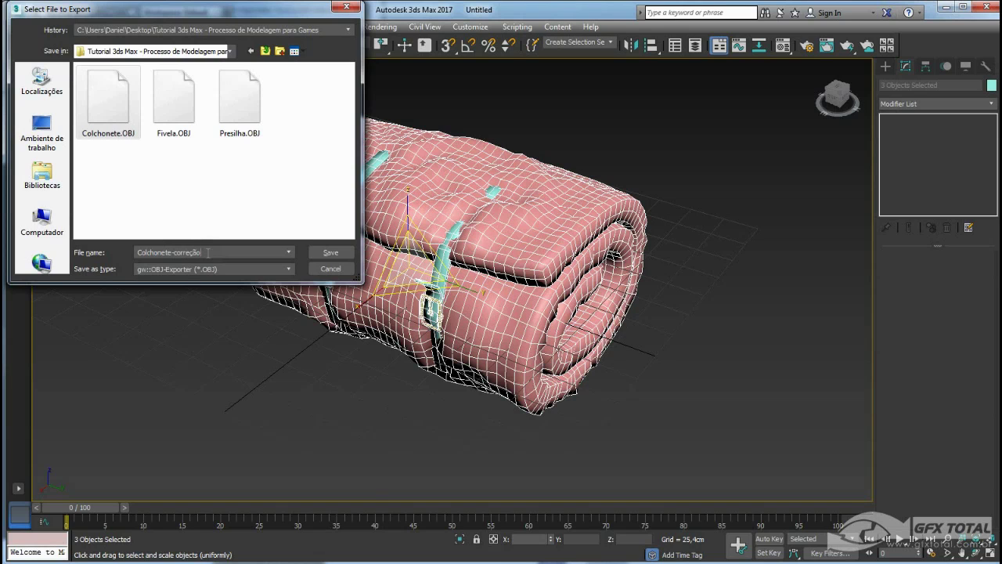
left_click(330, 269)
left_click(487, 245)
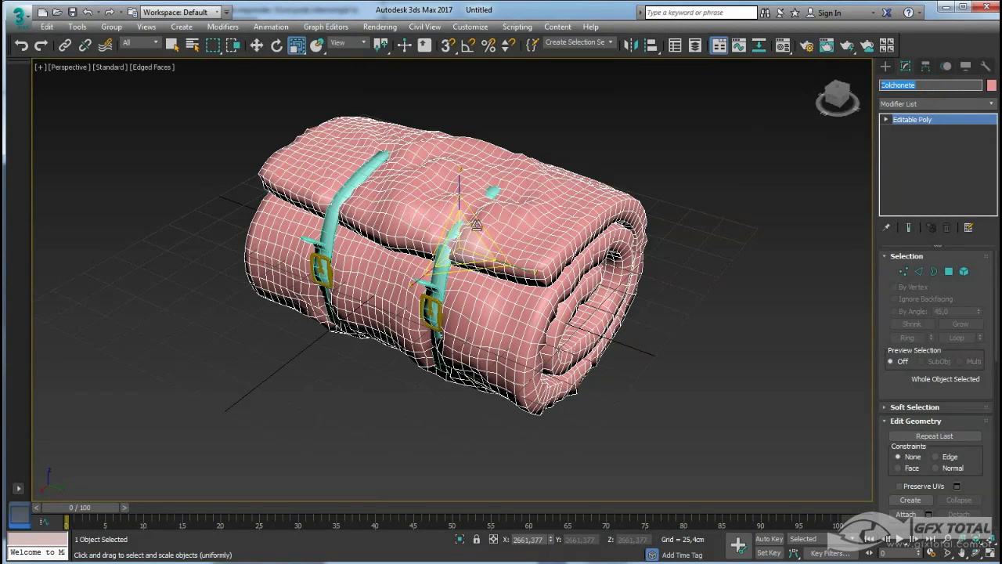
left_click(753, 344)
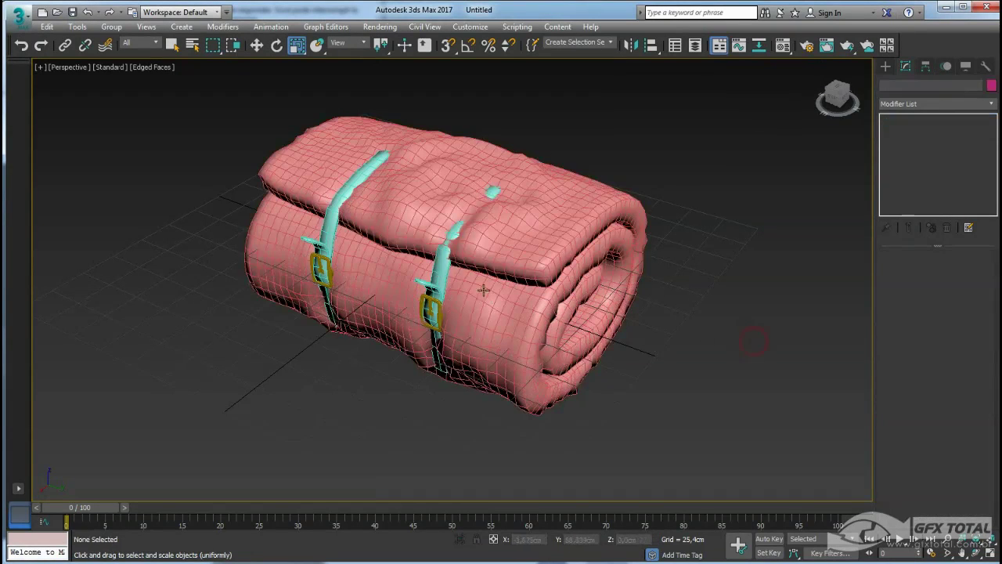
left_click(441, 276)
left_click(919, 85)
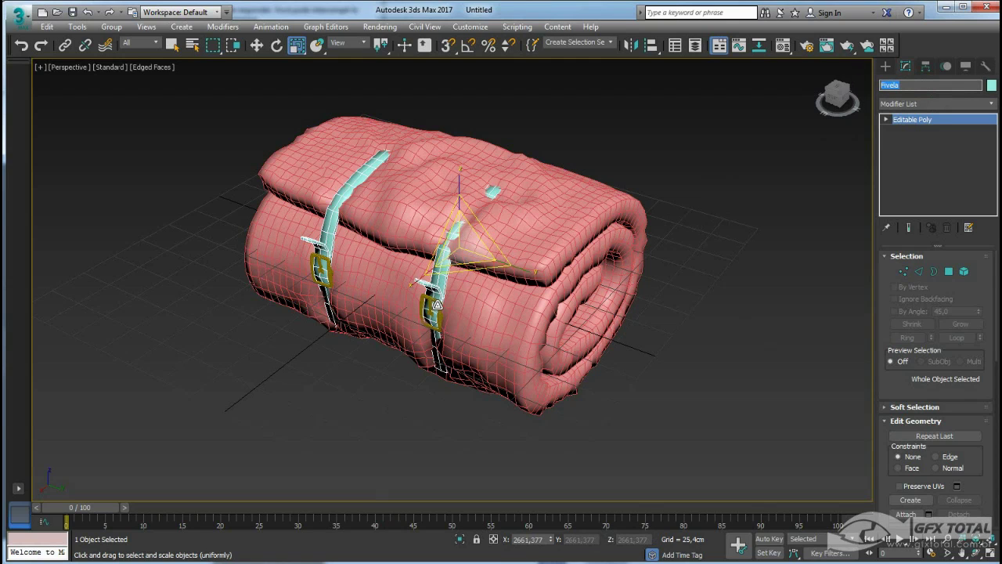
left_click(437, 303)
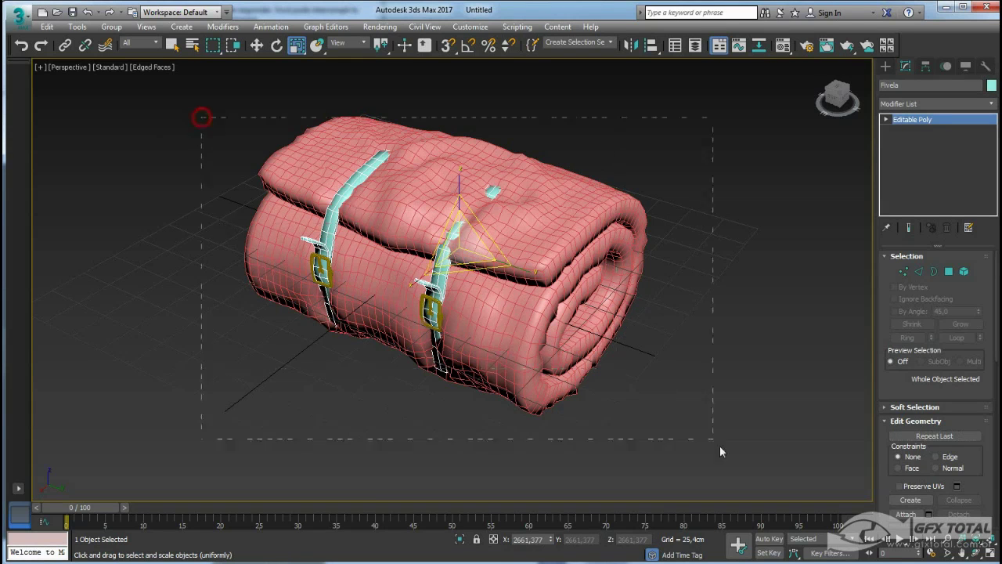
Export all three selected objects as Colchonete_Modelo_Completo.OBJ, then close the export report
left_click_drag(721, 451, 813, 384)
left_click(19, 16)
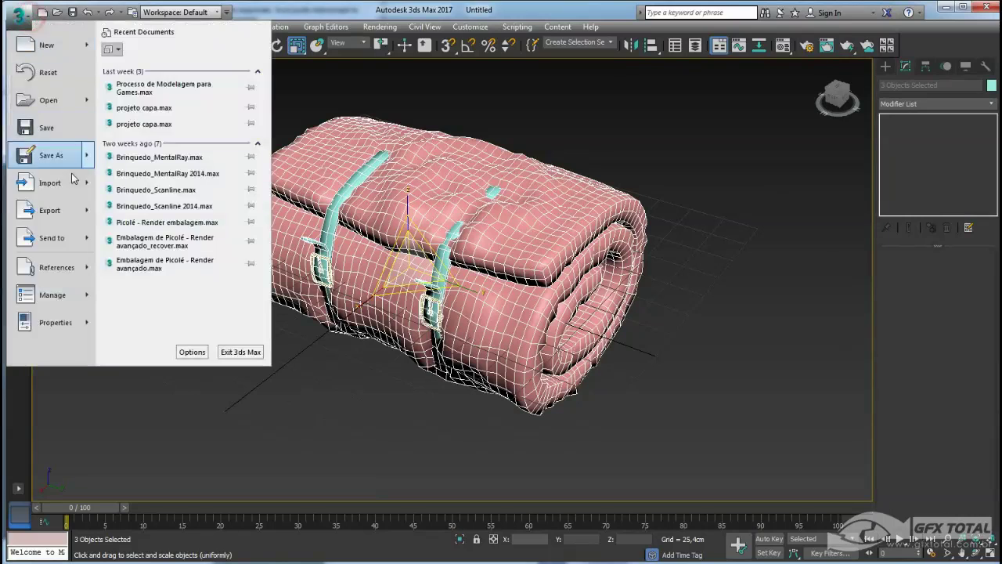
left_click(39, 211)
left_click(88, 100)
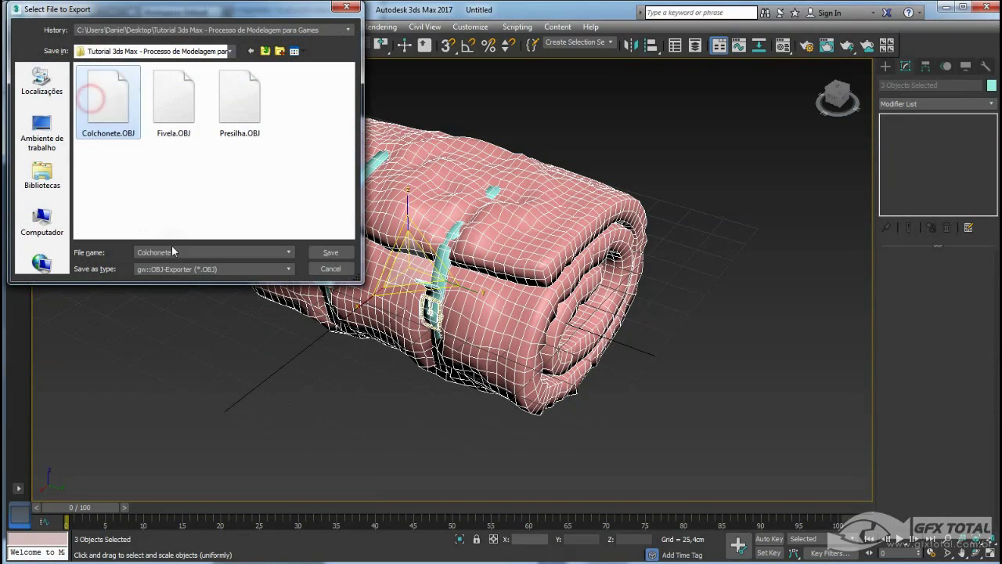
left_click(170, 252)
left_click(173, 251)
type("_Modelo_Completo")
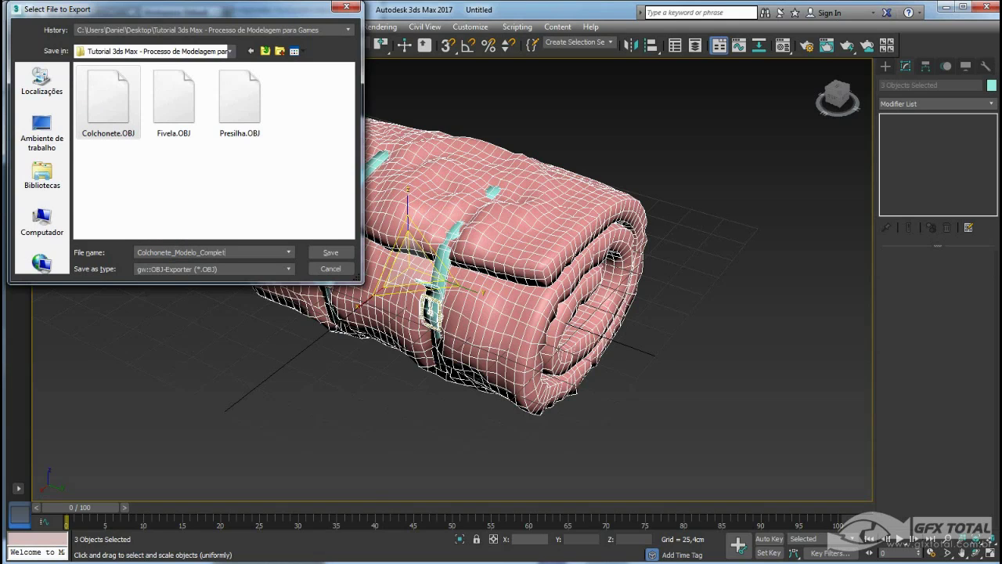
left_click(330, 252)
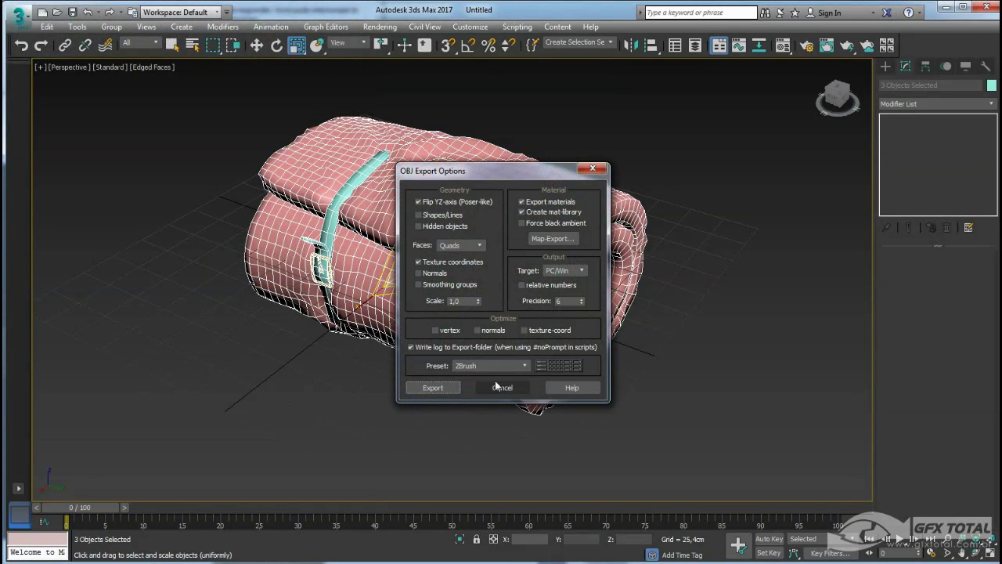
left_click(433, 388)
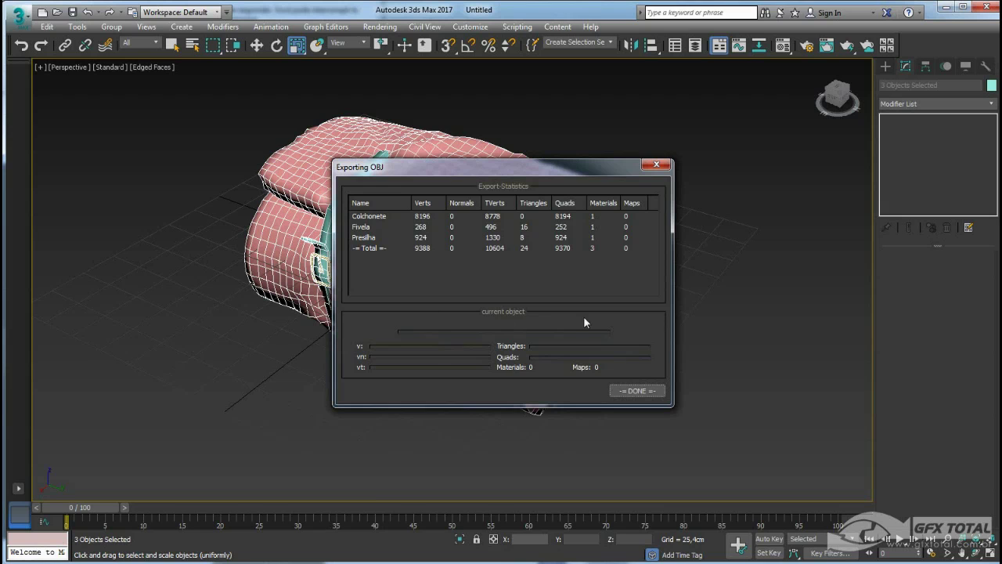
left_click(639, 389)
left_click(667, 409)
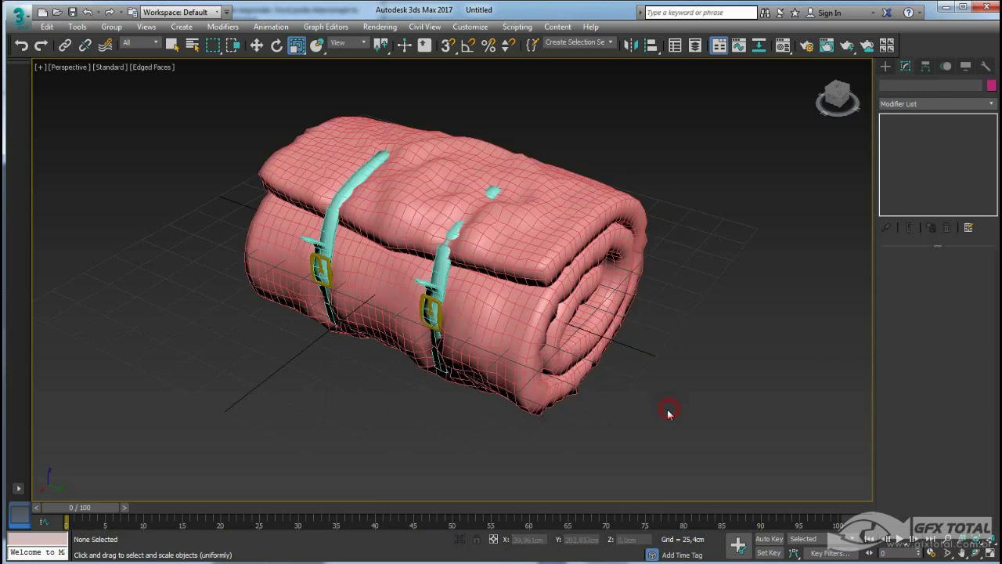
Inspect Presilha's UV faces with a temporary Unwrap UVW modifier, then delete the modifier
left_click(442, 304)
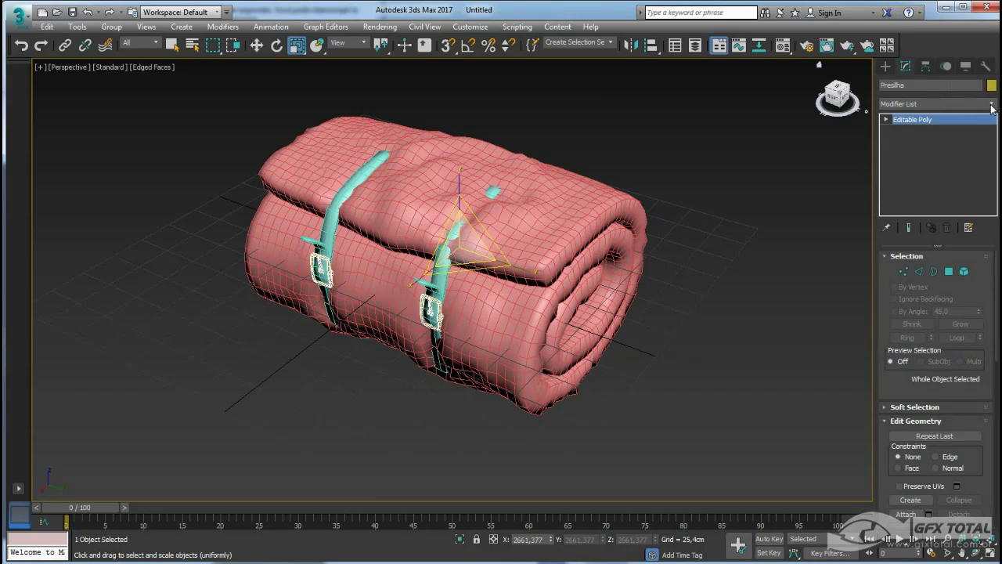
left_click(992, 107)
scroll(923, 469, "down", 10)
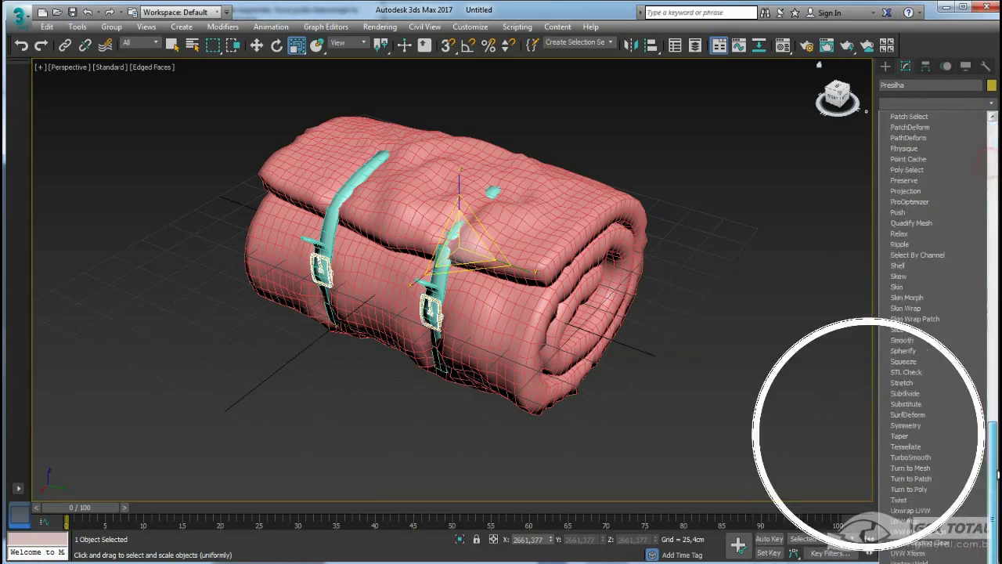
left_click(910, 509)
left_click(923, 518)
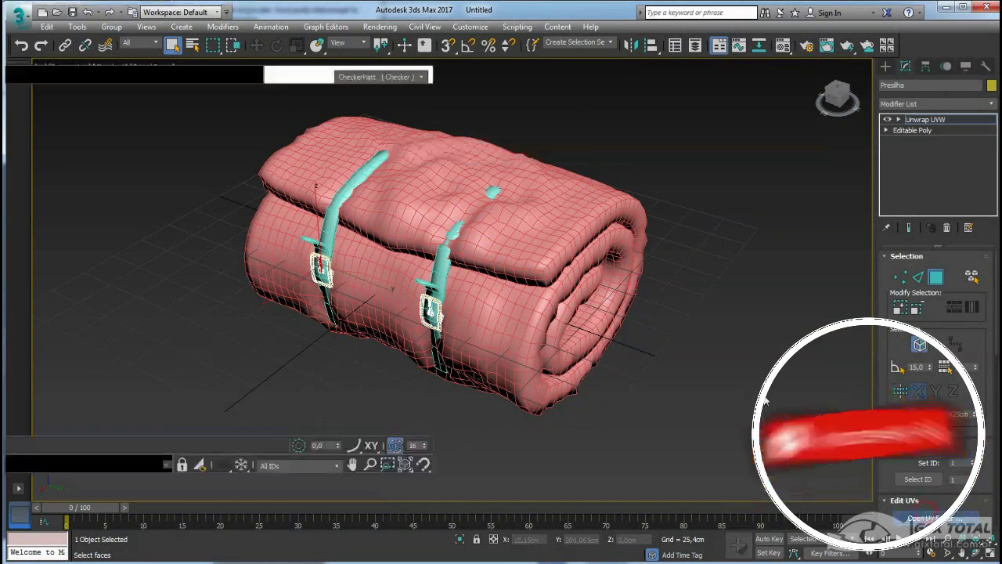
left_click(104, 365)
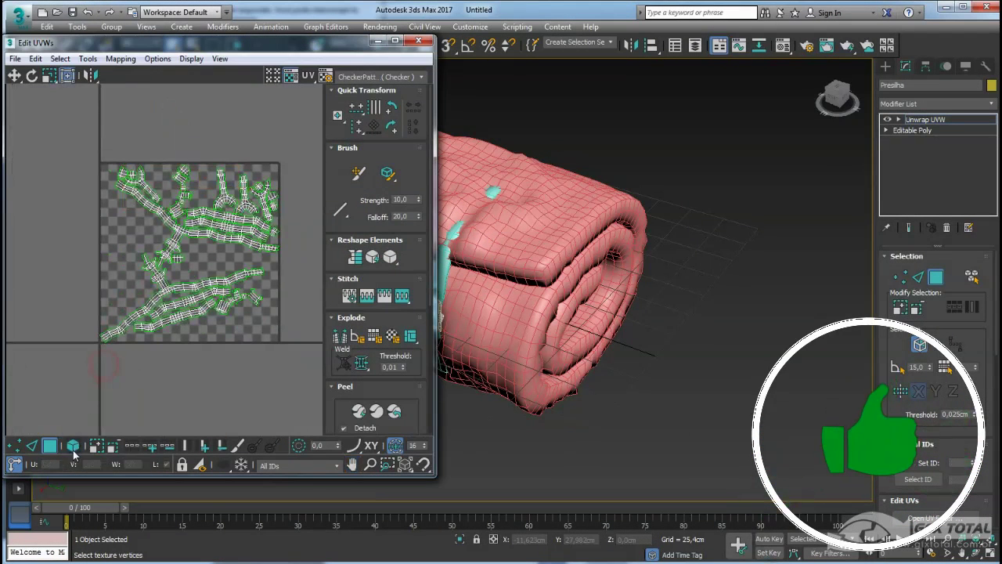
left_click_drag(92, 107, 321, 403)
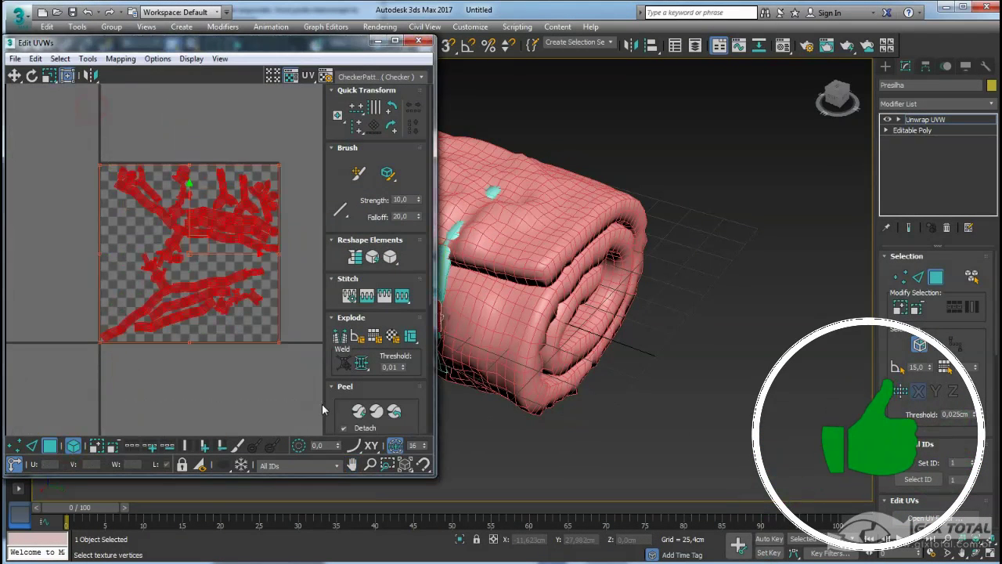
left_click(418, 40)
left_click(912, 130)
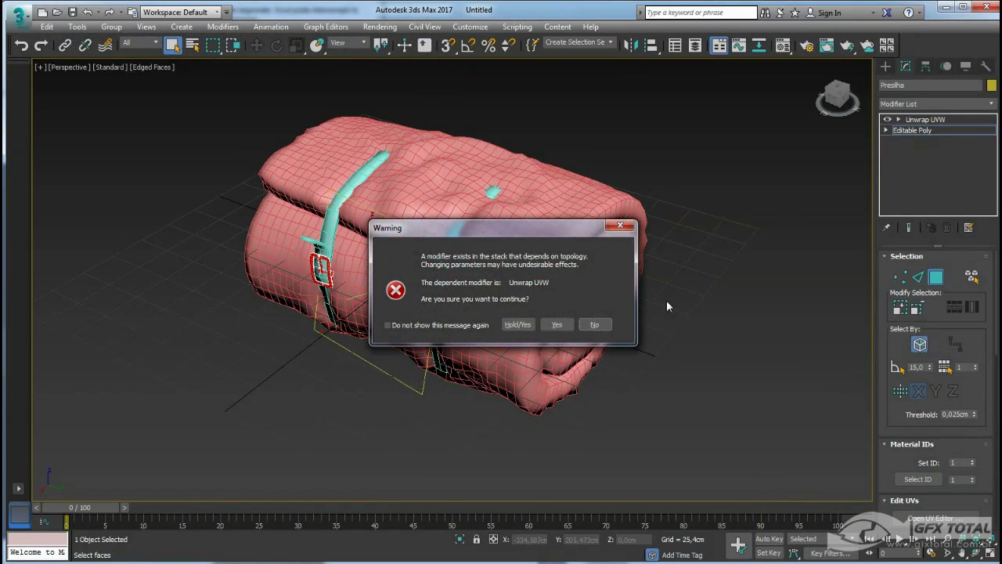
left_click(594, 324)
left_click(949, 226)
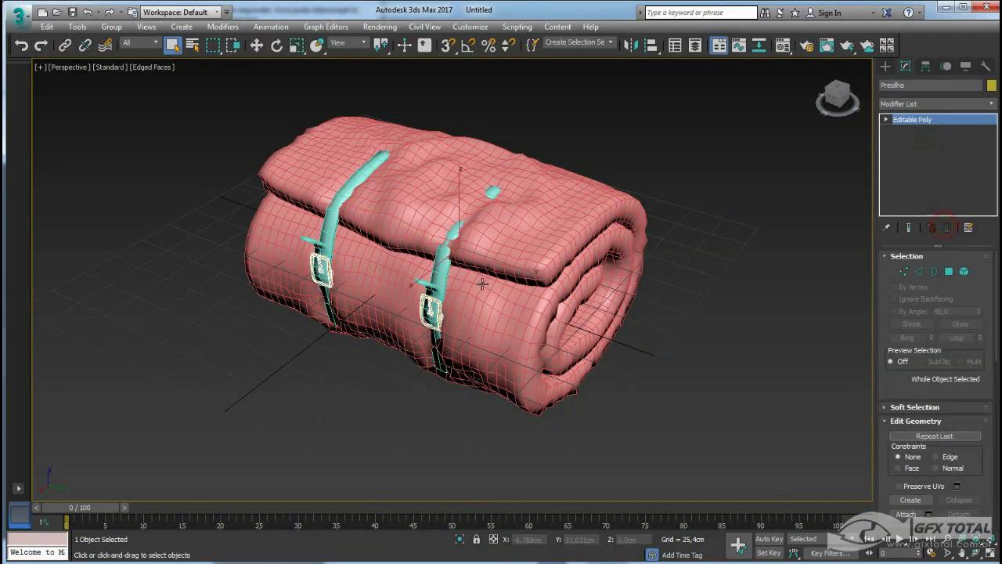
Add an Unwrap UVW modifier to Fivela and open its UV editor
left_click(428, 287)
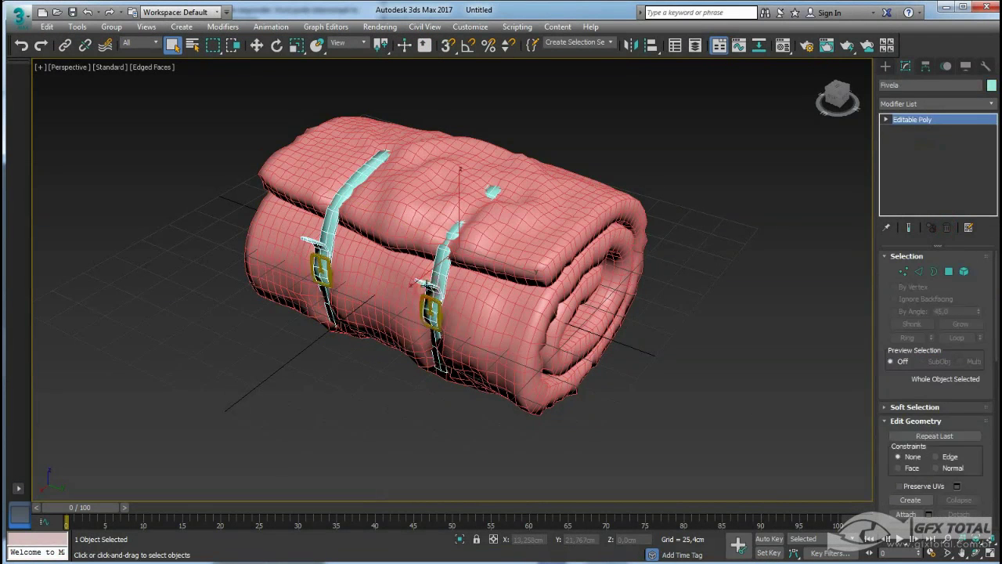
left_click(987, 104)
scroll(955, 352, "down", 5)
left_click(955, 481)
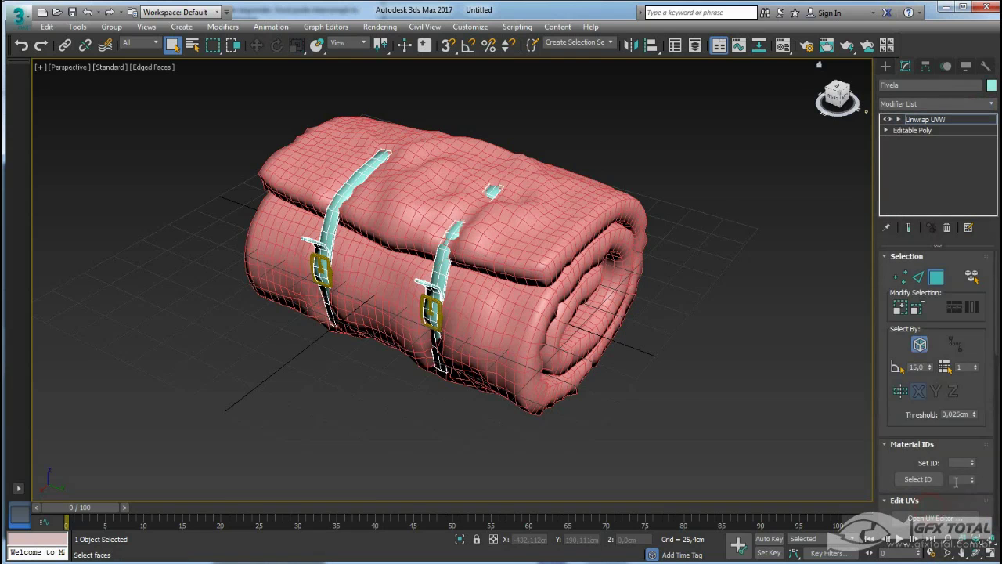
left_click(935, 517)
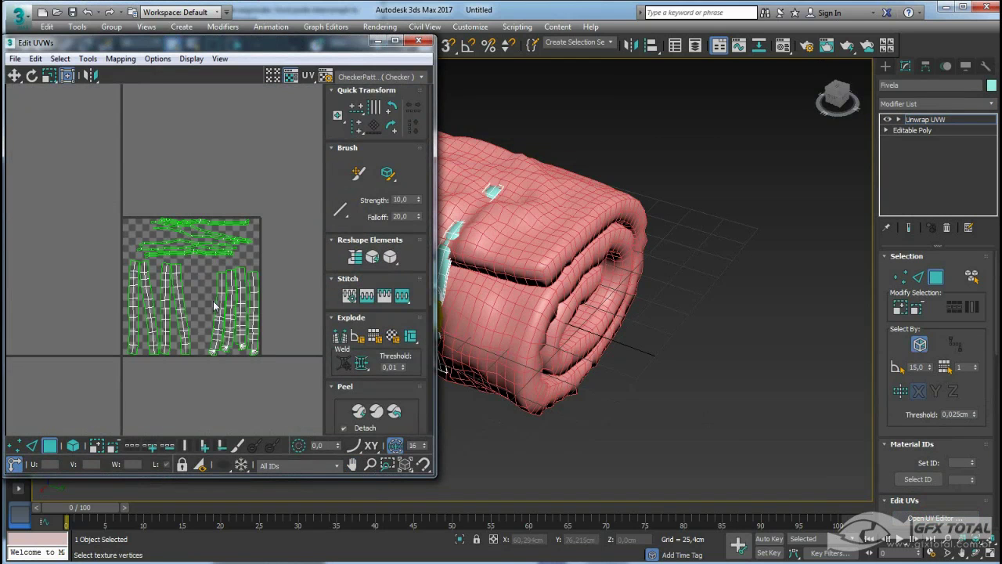
Select and inspect Fivela's strip-shaped UV islands, then close the UV editor
left_click(73, 445)
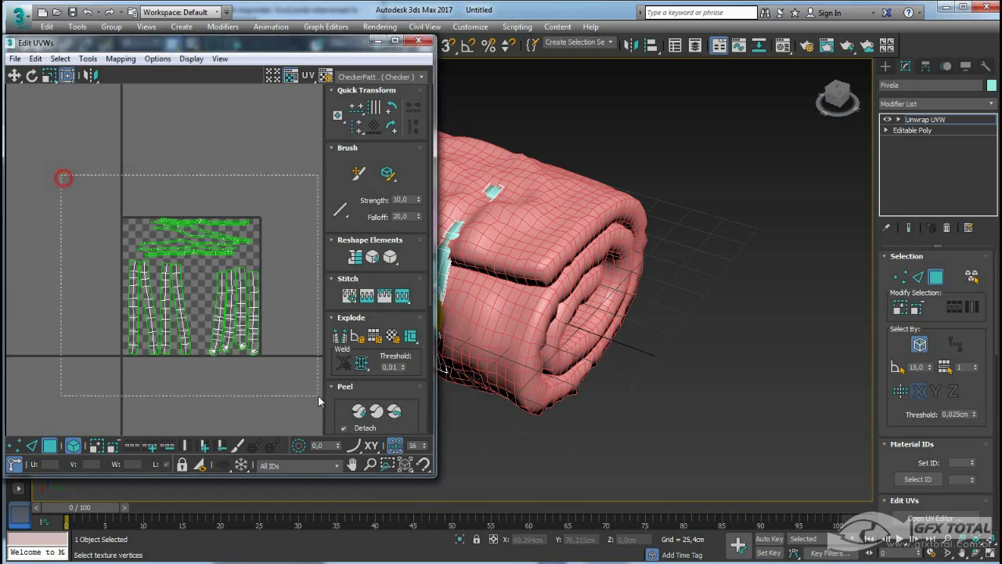
left_click_drag(62, 177, 262, 335)
scroll(249, 369, "up", 4)
scroll(249, 370, "up", 2)
scroll(258, 384, "up", 2)
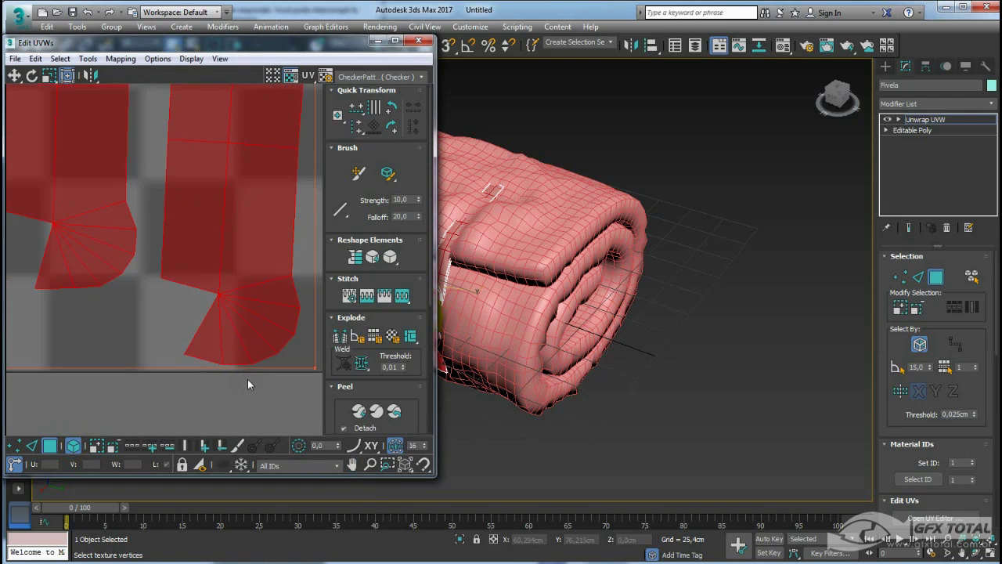
scroll(219, 372, "down", 3)
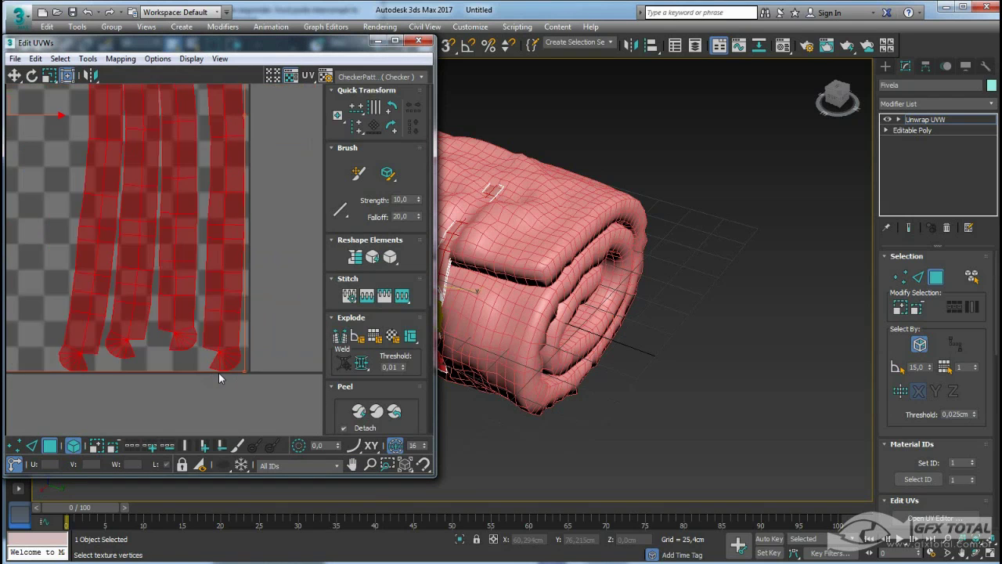
scroll(218, 372, "down", 3)
left_click(420, 41)
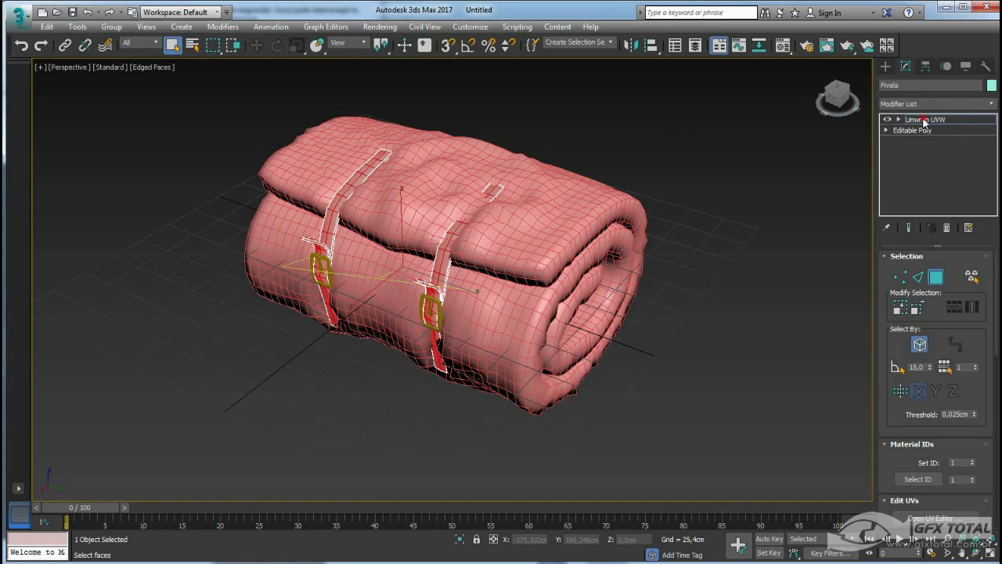
left_click(924, 120)
scroll(725, 173, "down", 4)
scroll(748, 173, "up", 2)
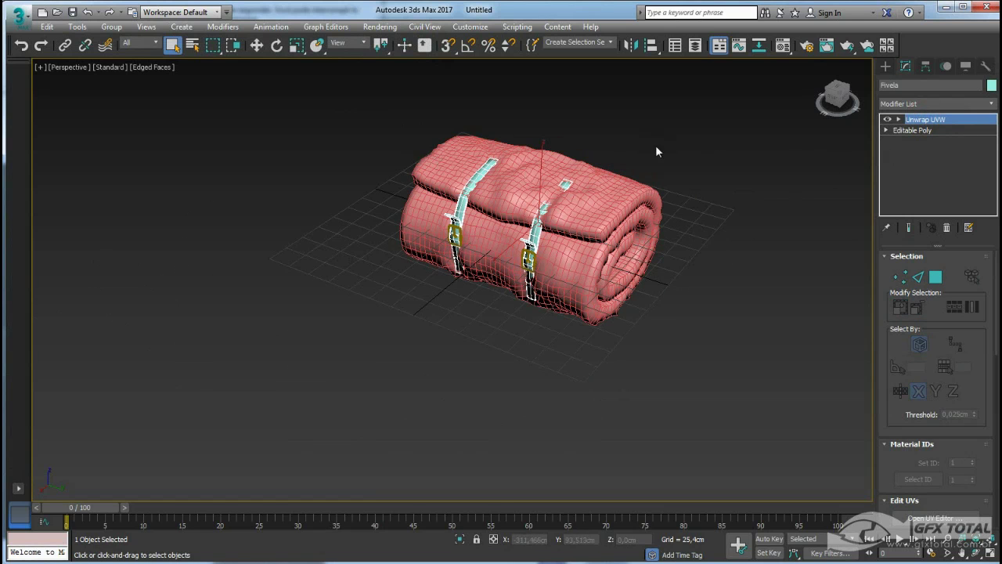
Convert the mattress, straps and buckles to Editable Poly and frame all three in view
left_click_drag(374, 131, 537, 212)
right_click(535, 205)
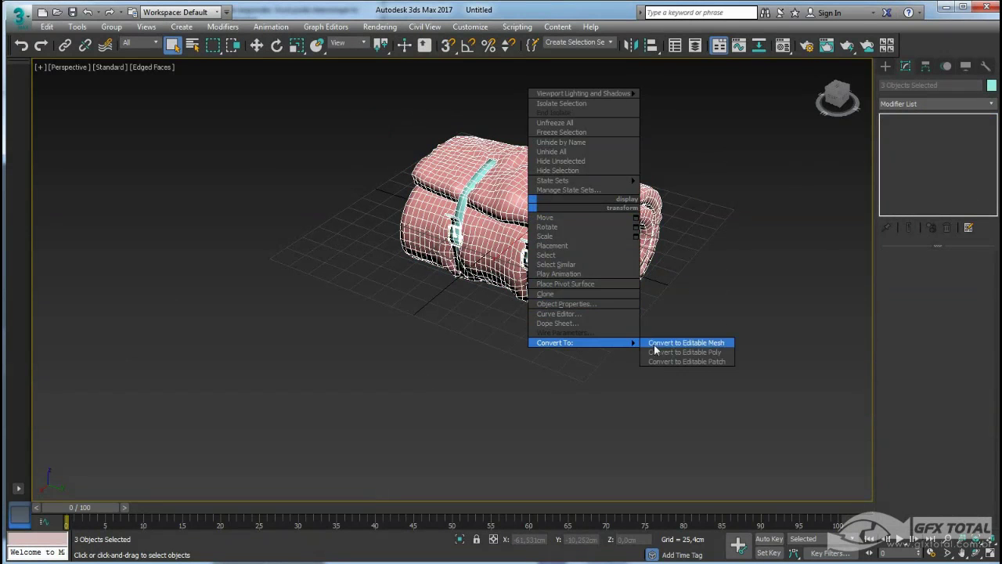
left_click(671, 354)
scroll(700, 337, "up", 2)
scroll(700, 338, "up", 5)
left_click_drag(213, 125, 728, 455)
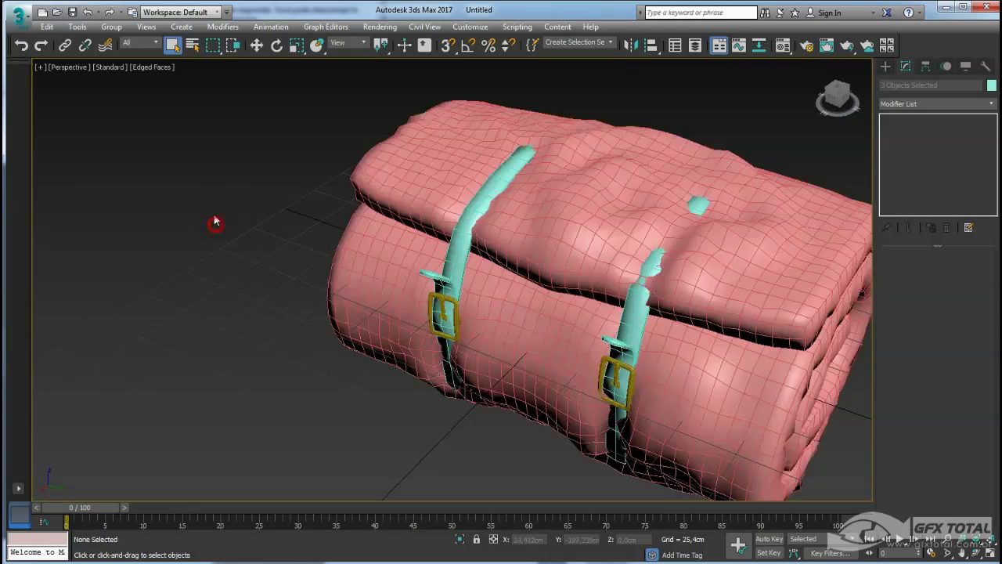
key("z")
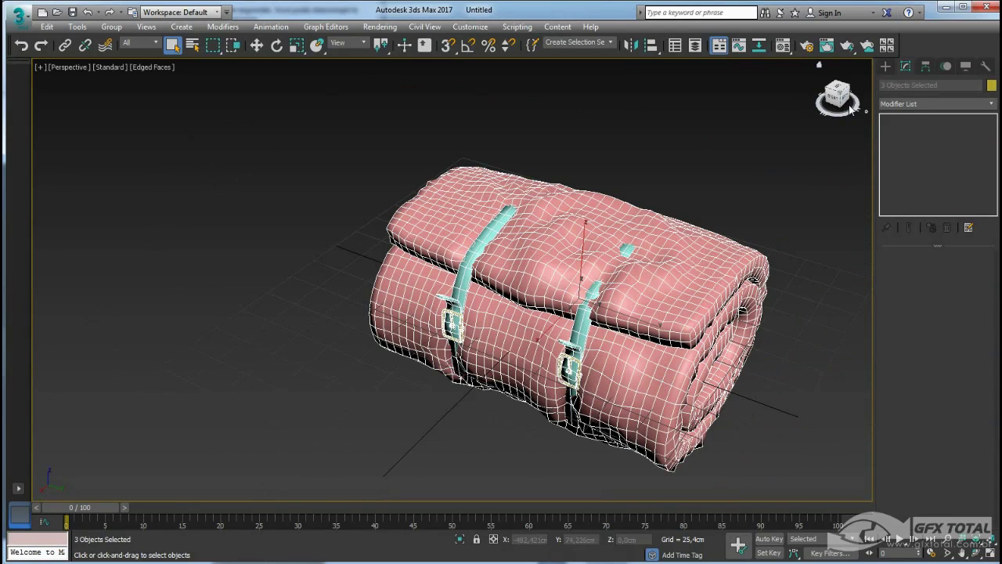